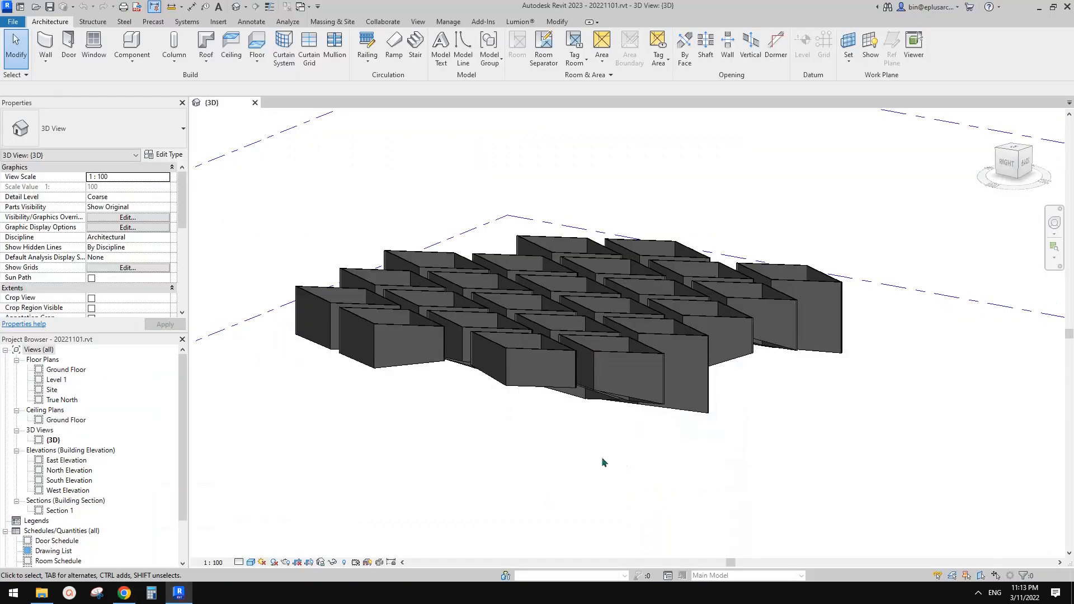
# Reveal the hidden elements in the 3D view, unhide the mass category around the panel components, and select the mass
pyautogui.scroll(3, 685, 424)
pyautogui.keyDown('shift'); pyautogui.moveTo(678, 414); pyautogui.dragTo(629, 372, button='middle'); pyautogui.keyUp('shift')
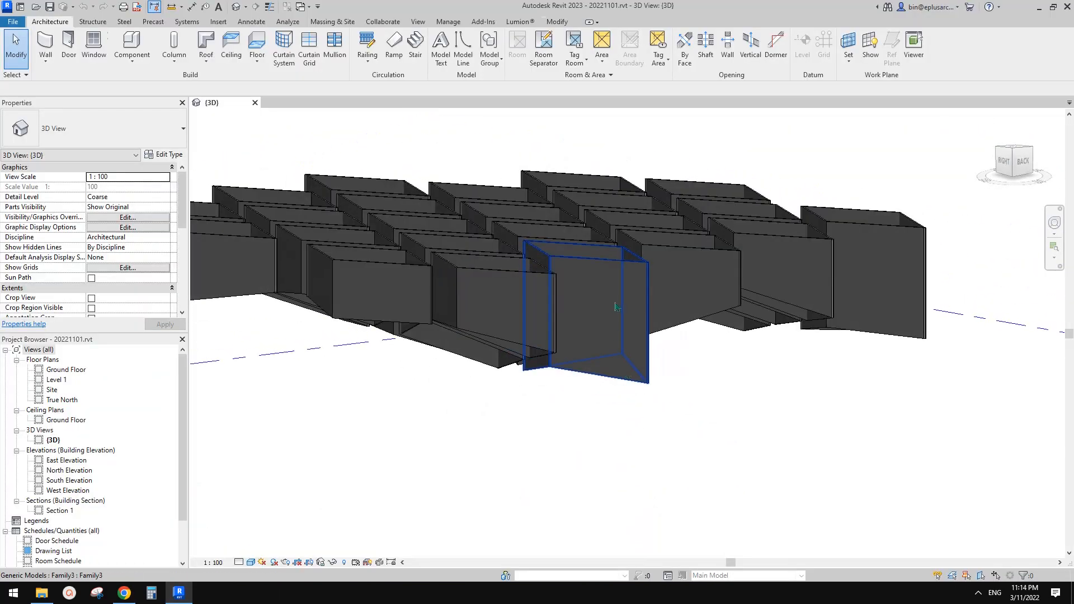
pyautogui.keyDown('shift'); pyautogui.moveTo(615, 307); pyautogui.dragTo(683, 373, button='middle'); pyautogui.keyUp('shift')
pyautogui.scroll(-3, 680, 424)
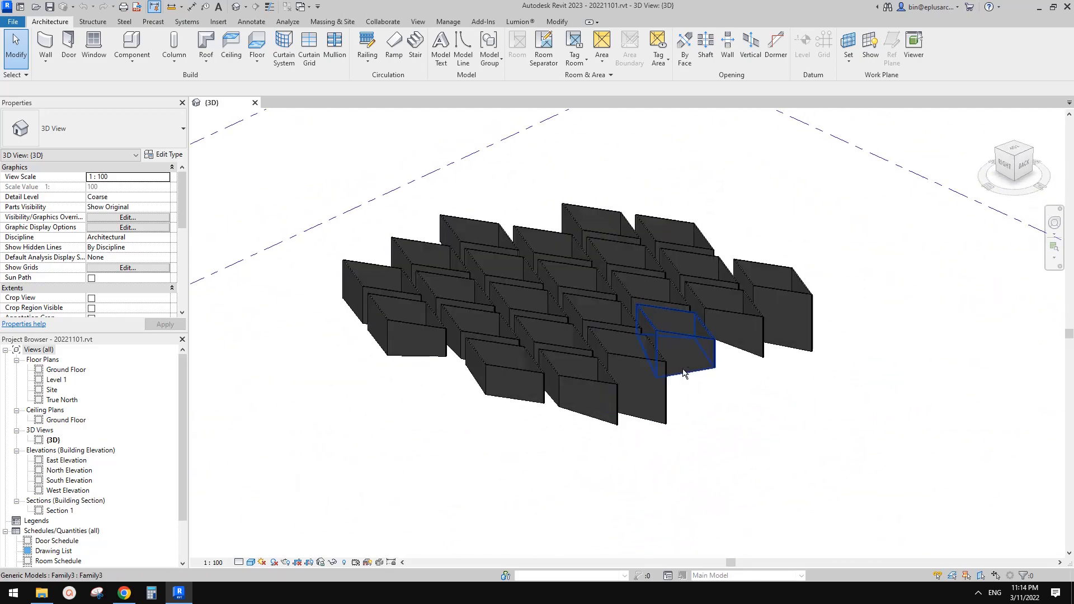
pyautogui.moveTo(561, 218); pyautogui.dragTo(558, 211, button='middle')
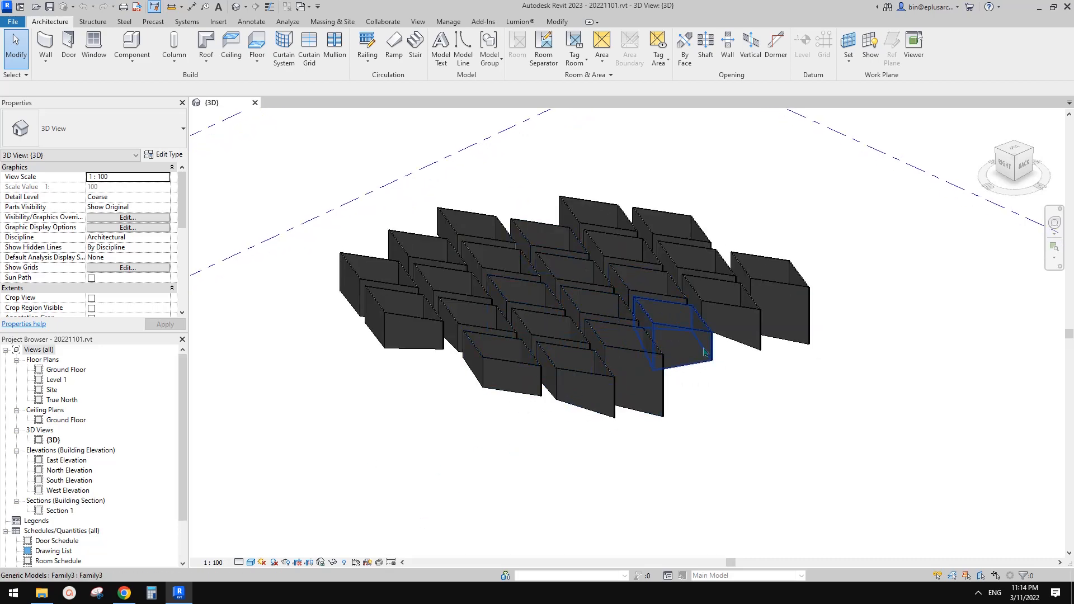
pyautogui.keyDown('shift'); pyautogui.moveTo(704, 351); pyautogui.dragTo(525, 338, button='middle'); pyautogui.keyUp('shift')
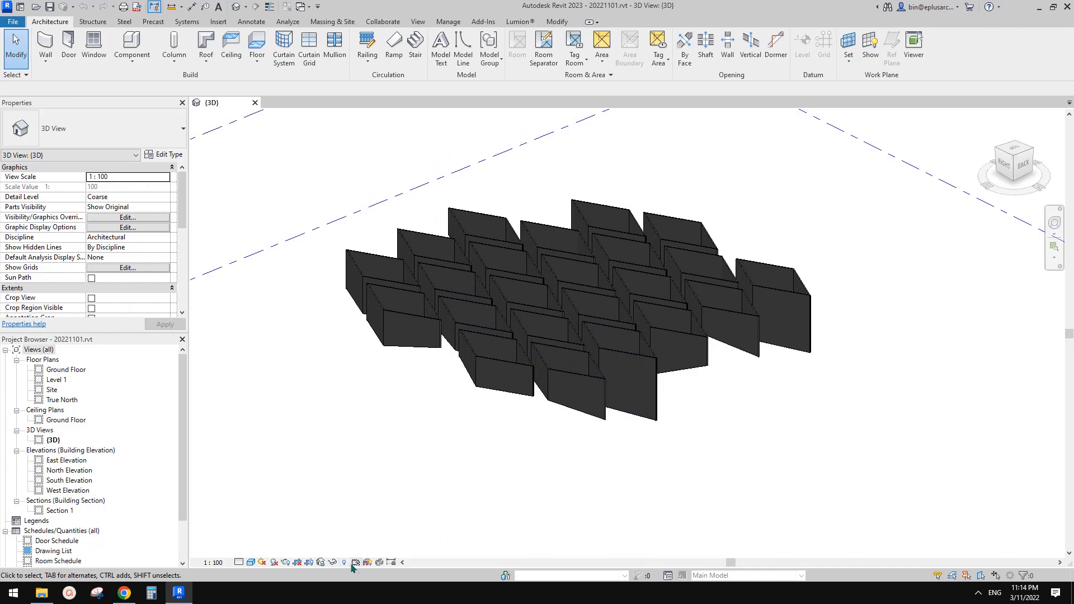
pyautogui.click(344, 562)
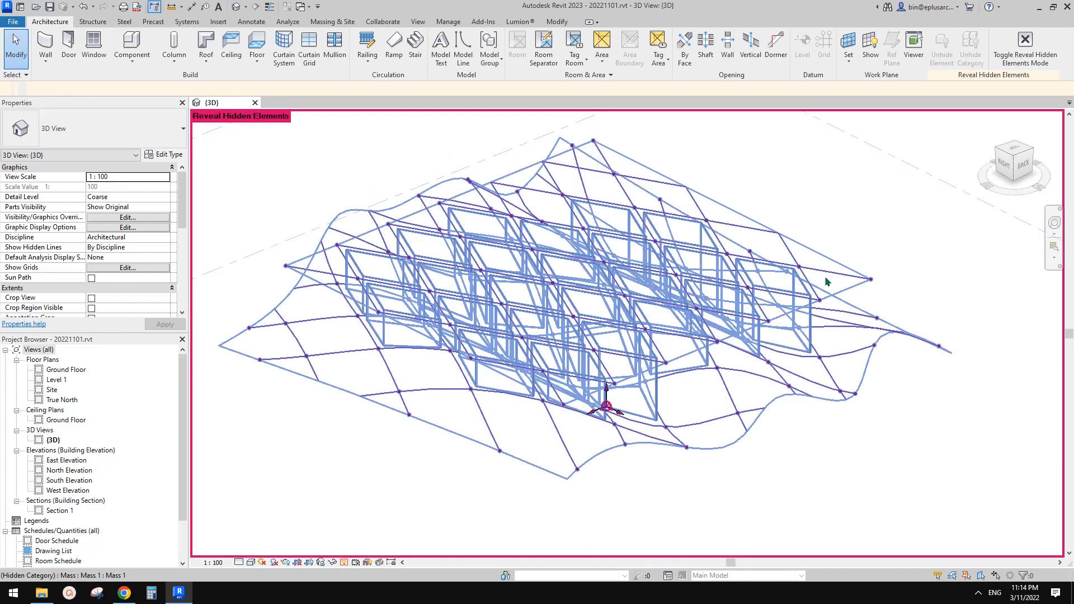
pyautogui.click(837, 265)
pyautogui.click(642, 58)
pyautogui.click(697, 49)
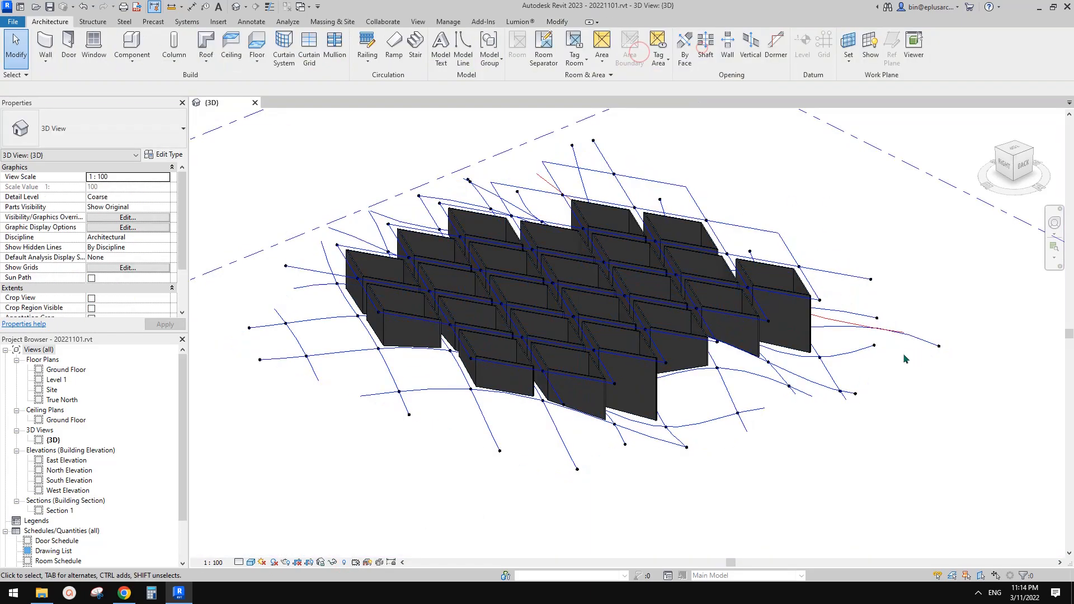
pyautogui.keyDown('shift'); pyautogui.moveTo(805, 262); pyautogui.dragTo(338, 511, button='middle'); pyautogui.keyUp('shift')
pyautogui.click(851, 311)
# Switch to Chrome and examine the Hoshakuji Station photo and the annotated structure drawing in the reference document
pyautogui.click(131, 597)
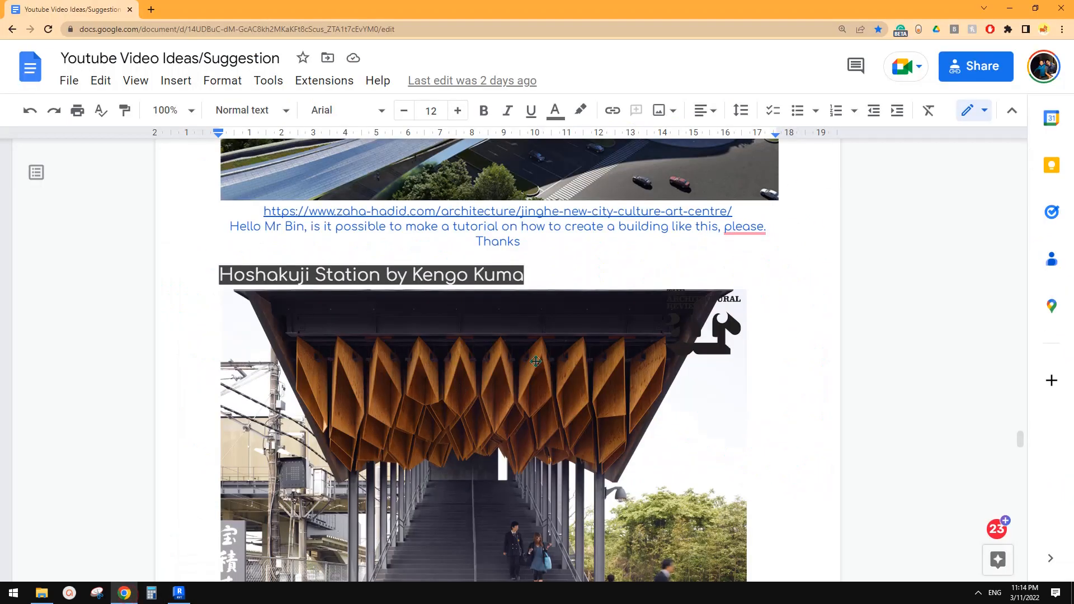
pyautogui.scroll(2, 524, 410)
pyautogui.scroll(-5, 545, 405)
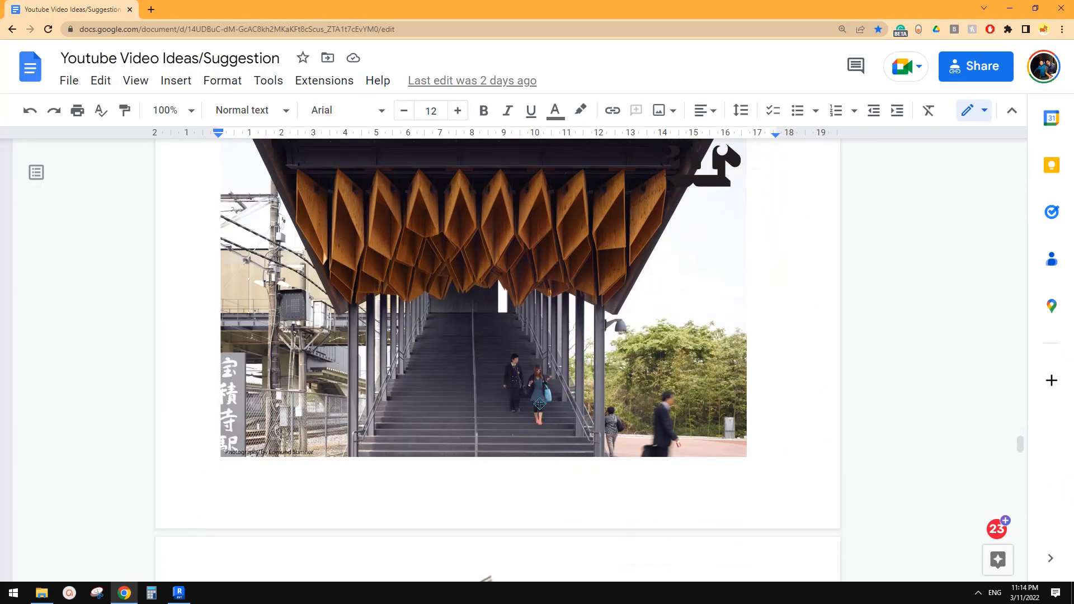
pyautogui.scroll(7, 534, 400)
pyautogui.scroll(-10, 524, 414)
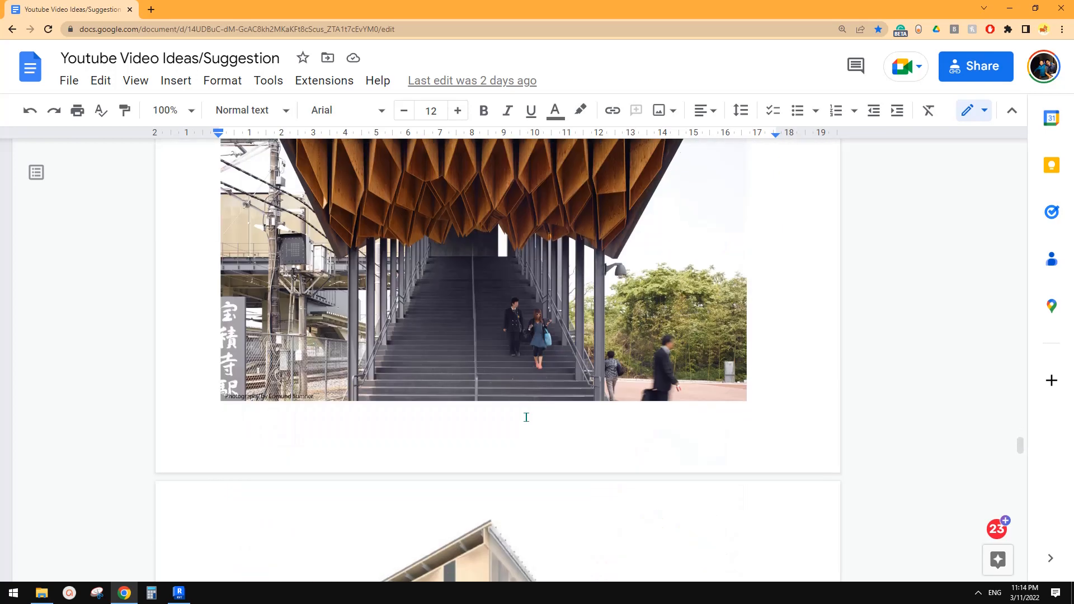
pyautogui.scroll(-3, 525, 414)
pyautogui.scroll(1, 551, 432)
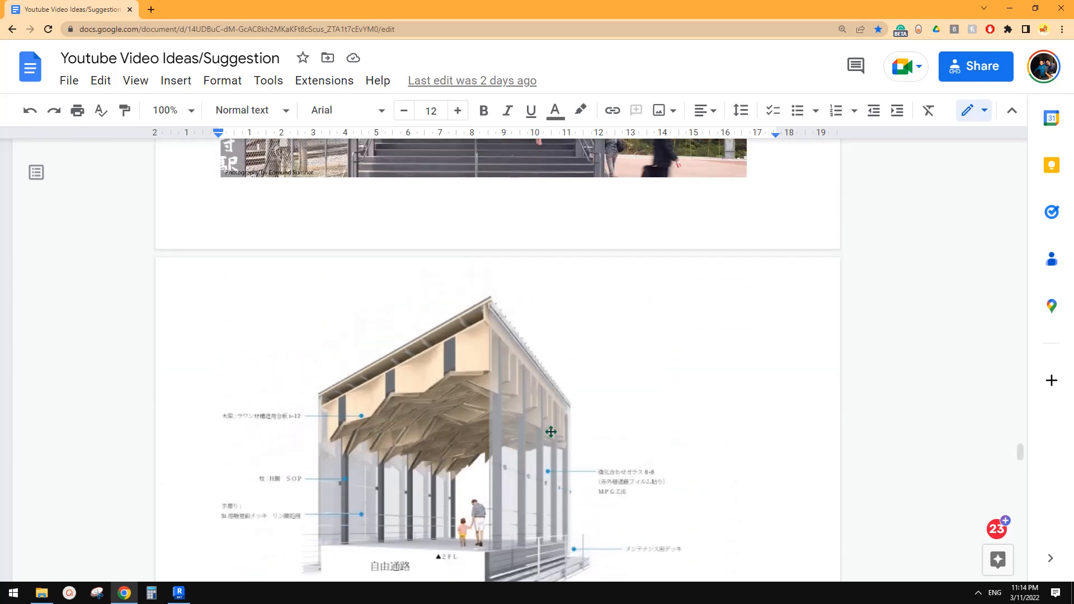
pyautogui.scroll(7, 465, 300)
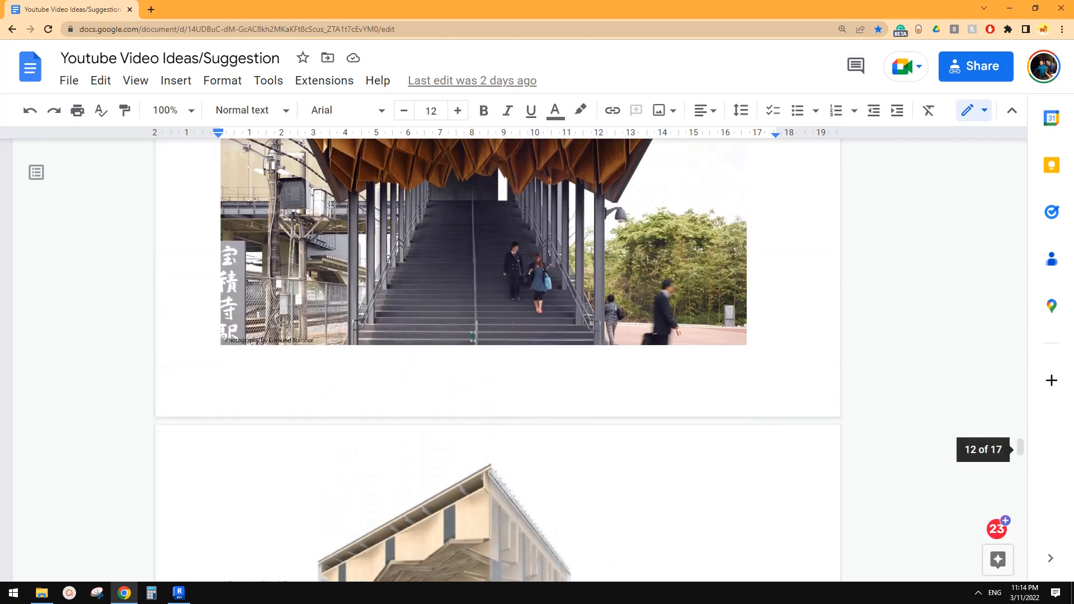
pyautogui.scroll(-6, 415, 469)
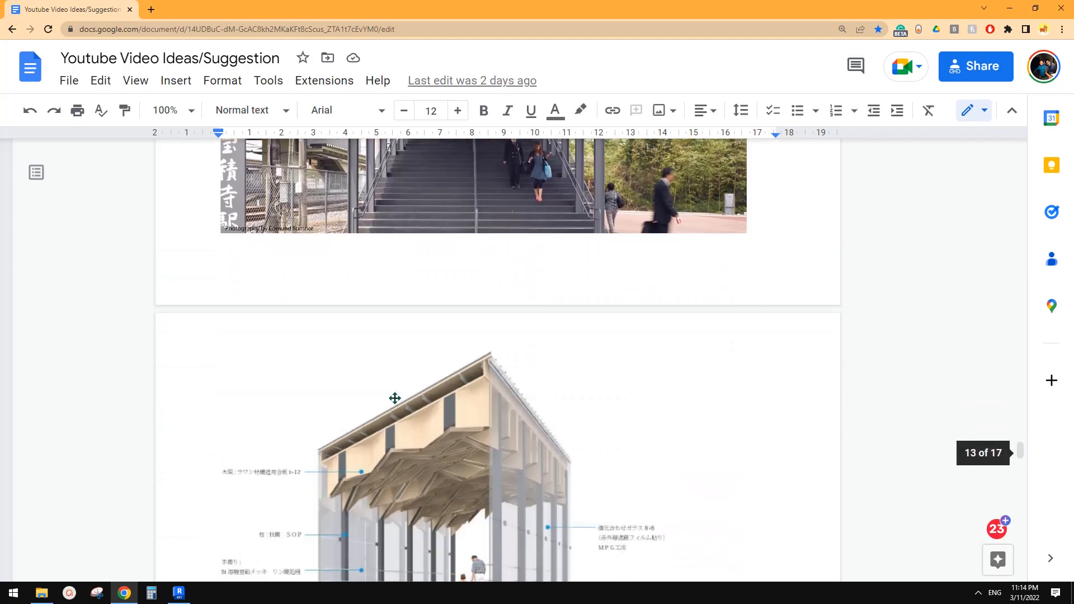
pyautogui.scroll(-3, 448, 403)
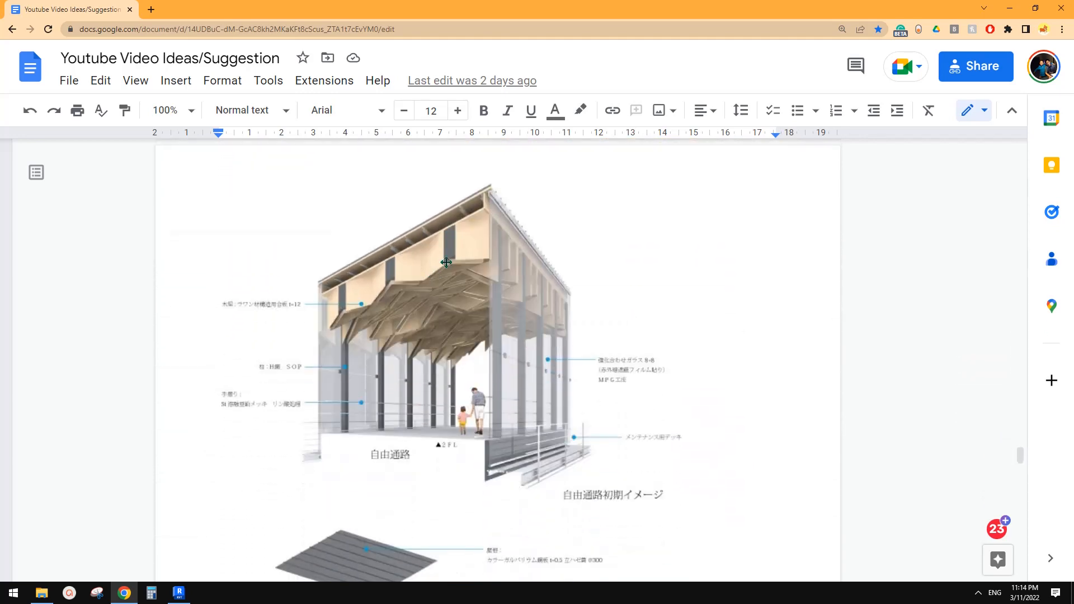
pyautogui.scroll(3, 517, 276)
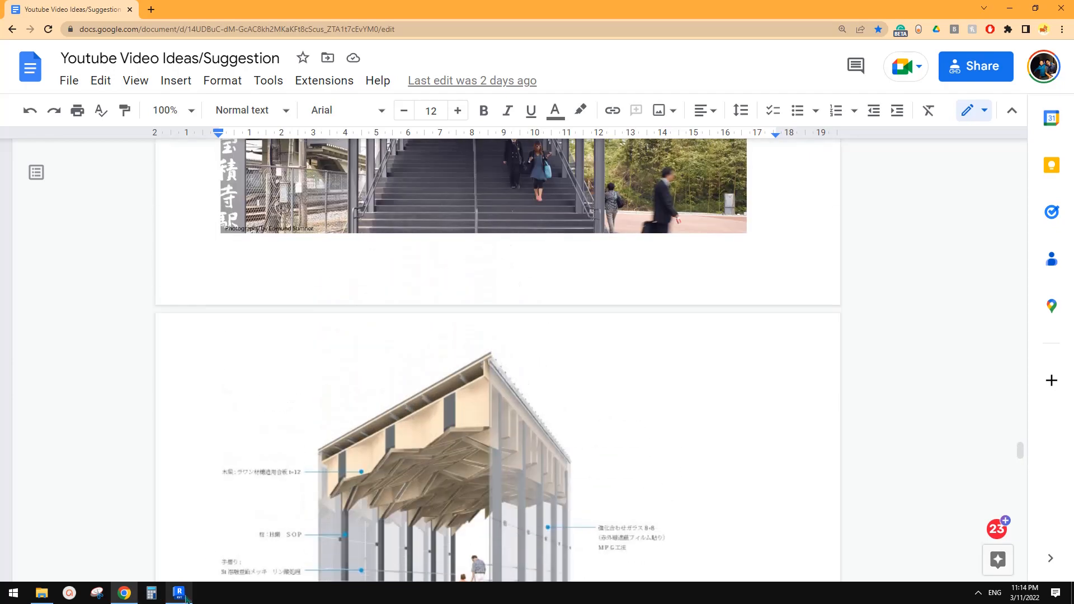
# Switch back to Revit and examine the mass and its panel components from the back and from below
pyautogui.click(179, 593)
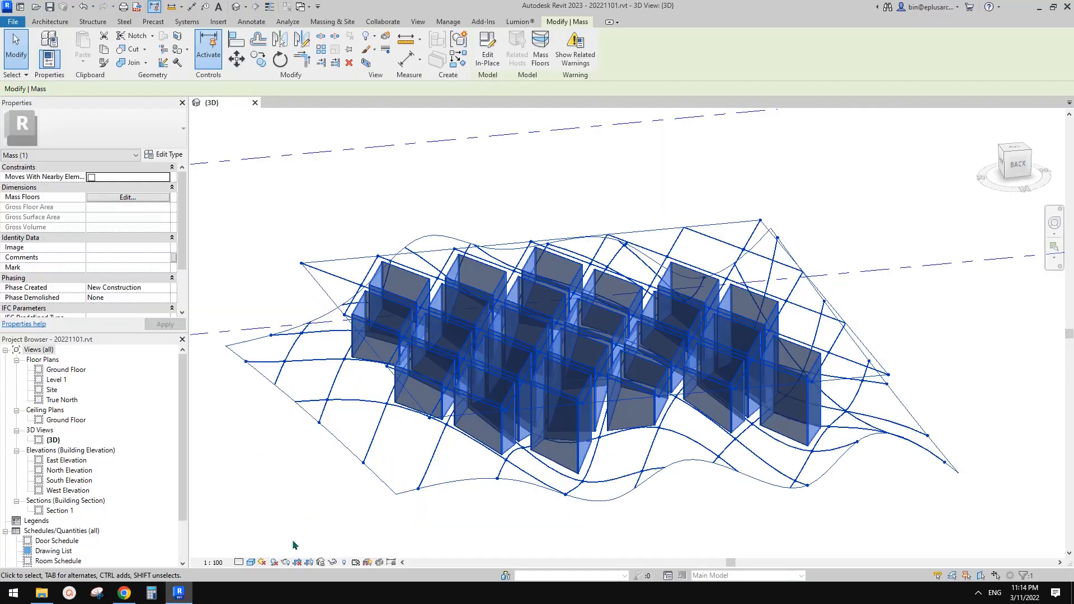
pyautogui.keyDown('shift'); pyautogui.moveTo(894, 358); pyautogui.dragTo(906, 260, button='middle'); pyautogui.keyUp('shift')
pyautogui.click(905, 256)
pyautogui.keyDown('shift'); pyautogui.moveTo(864, 341); pyautogui.dragTo(816, 196, button='middle'); pyautogui.keyUp('shift')
pyautogui.keyDown('shift'); pyautogui.moveTo(657, 390); pyautogui.dragTo(814, 368, button='middle'); pyautogui.keyUp('shift')
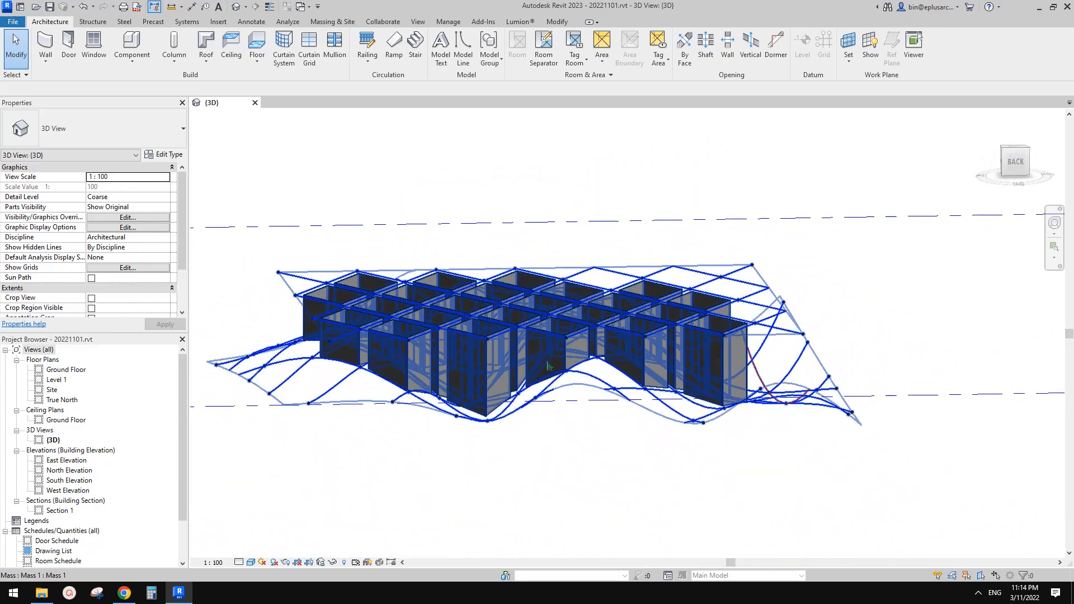
pyautogui.moveTo(548, 366); pyautogui.dragTo(648, 345, button='middle')
pyautogui.keyDown('shift'); pyautogui.moveTo(730, 412); pyautogui.dragTo(835, 318, button='middle'); pyautogui.keyUp('shift')
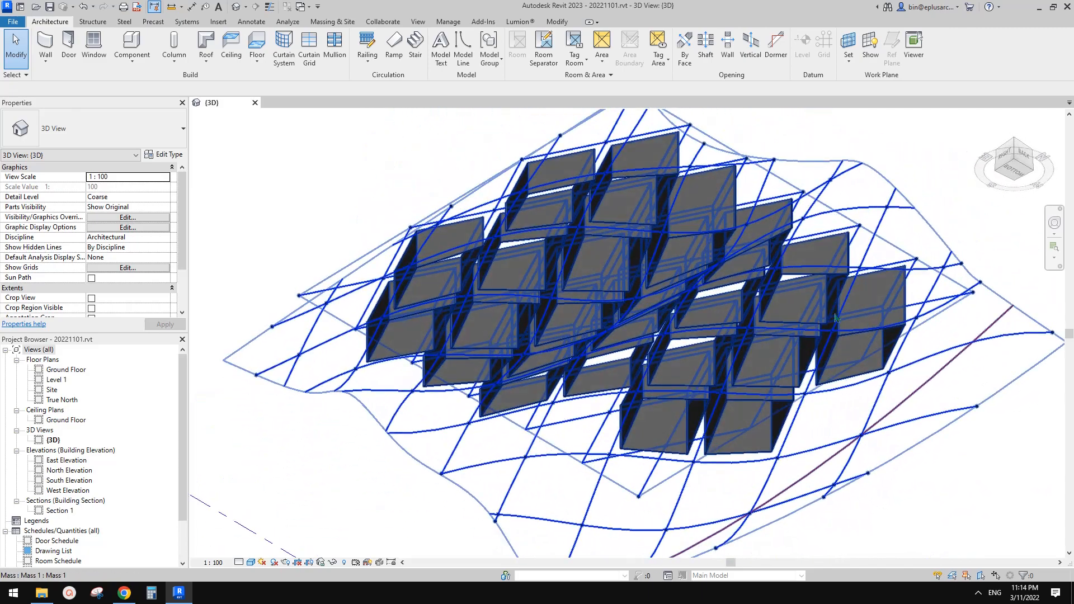
# Open the mass for in-place editing, inspect one of its repeated components, and finish the mass
pyautogui.click(839, 259)
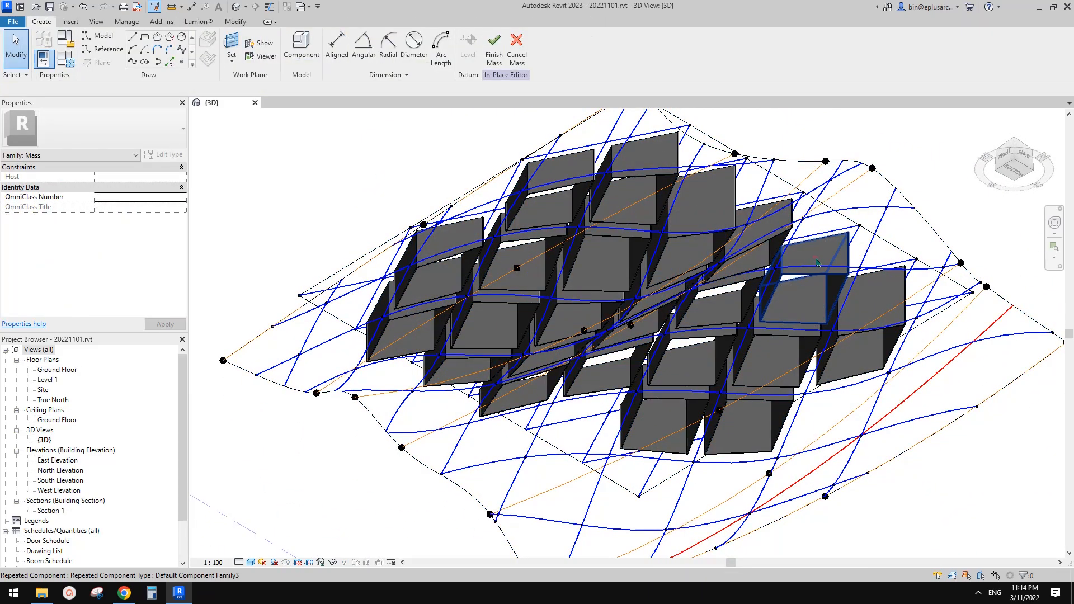
pyautogui.click(814, 257)
pyautogui.moveTo(830, 319); pyautogui.dragTo(712, 372, button='middle')
pyautogui.press('Escape')
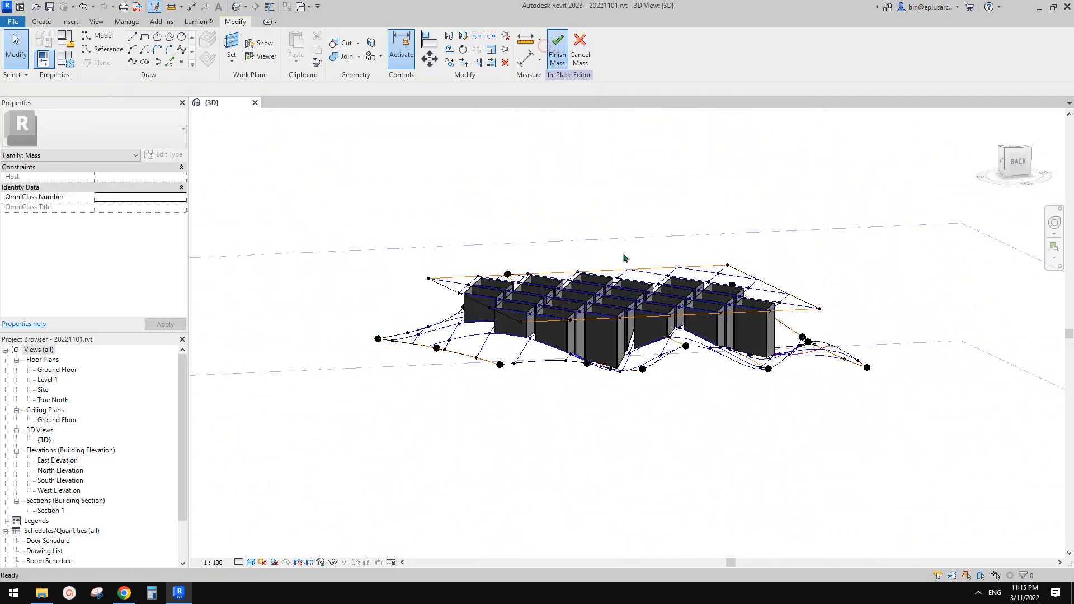
# Close the 20221101 project
pyautogui.scroll(2, 667, 246)
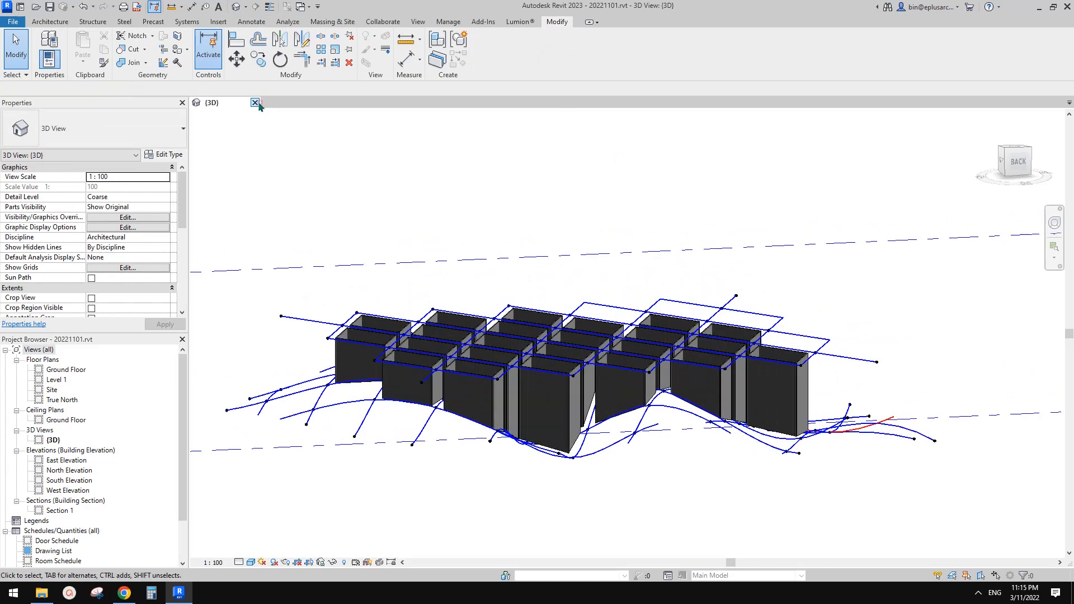
pyautogui.click(255, 103)
pyautogui.click(562, 295)
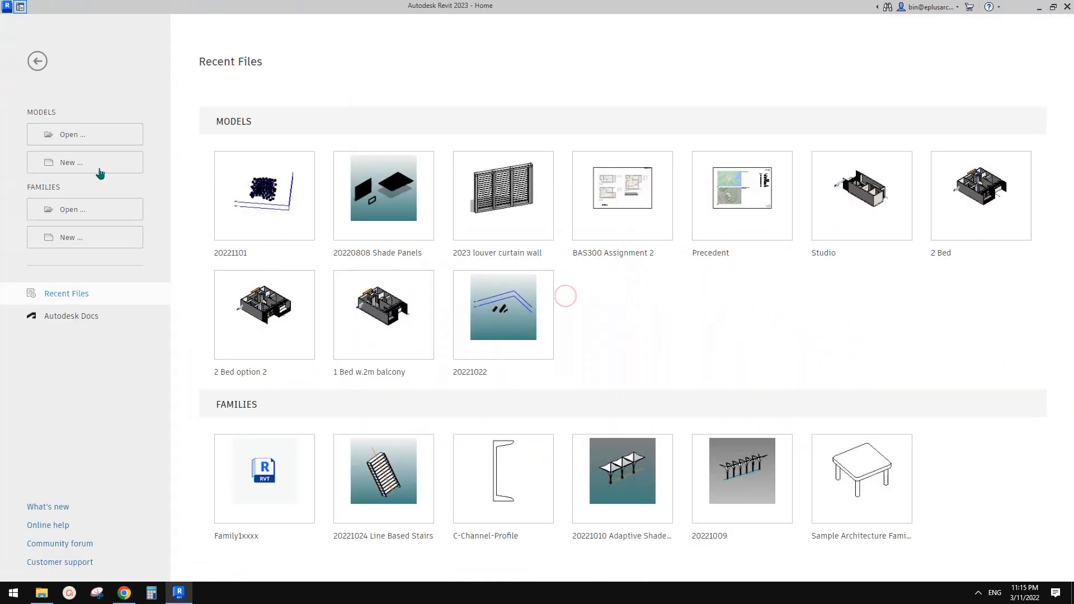
# Create a new family from the Metric Curtain Panel Pattern Based template and close it again
pyautogui.click(105, 237)
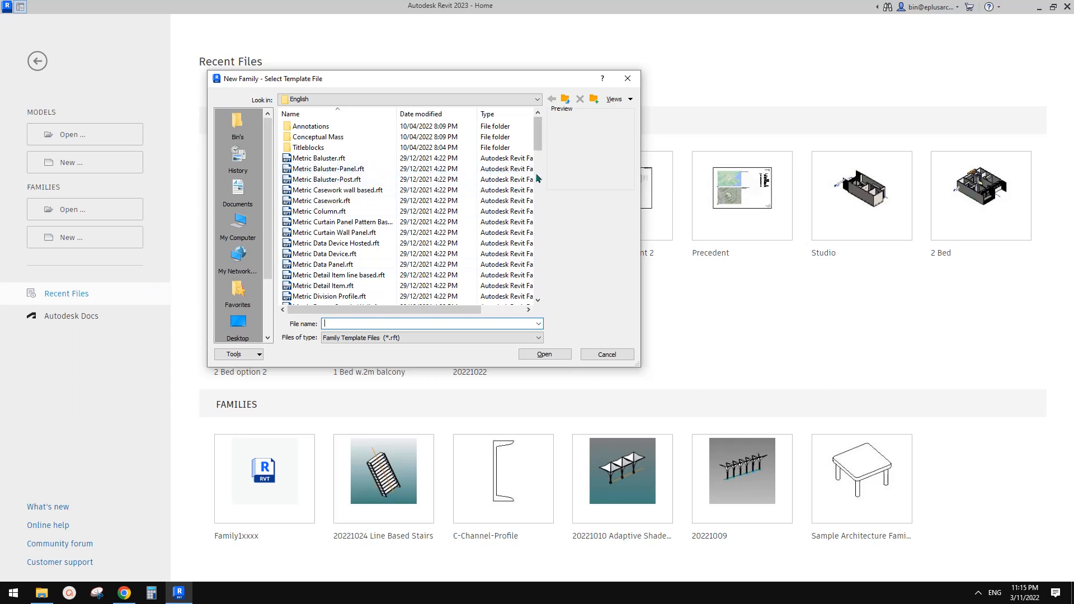
pyautogui.moveTo(537, 134); pyautogui.dragTo(541, 171)
pyautogui.scroll(6, 541, 172)
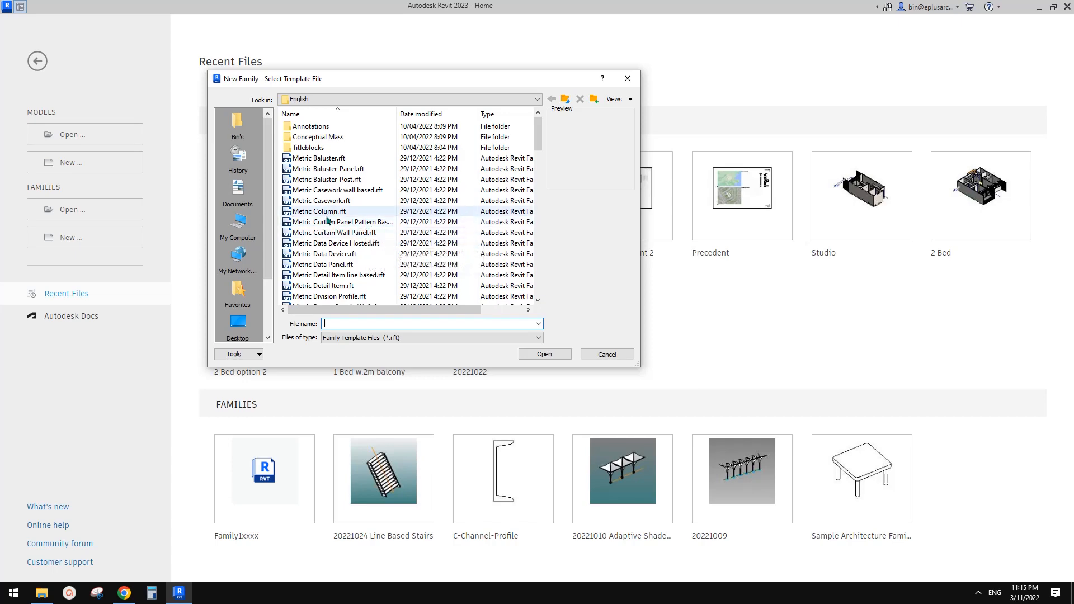
pyautogui.click(344, 232)
pyautogui.click(335, 222)
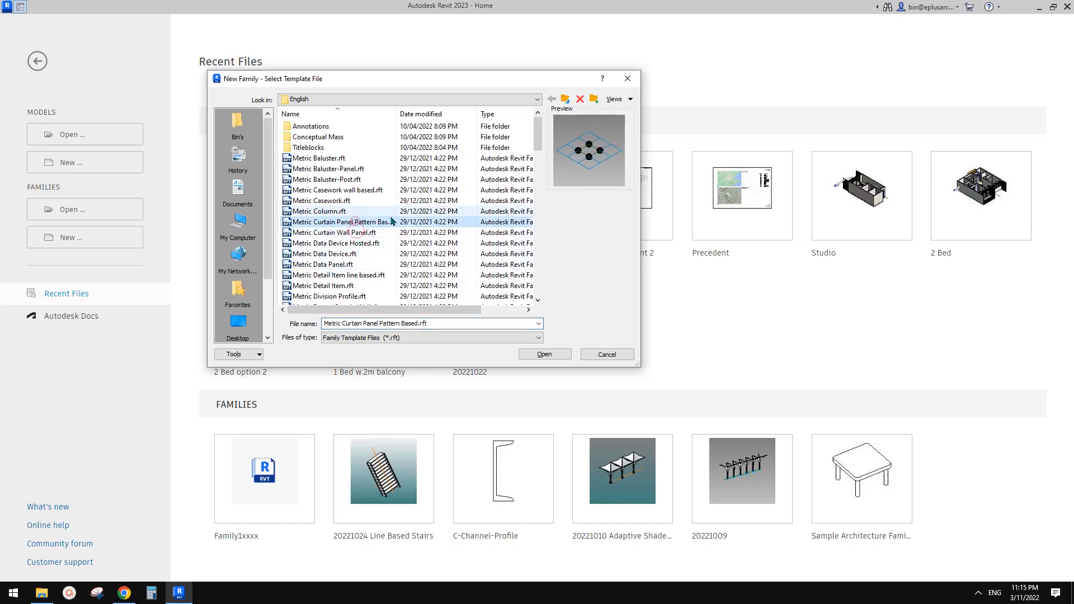
pyautogui.click(549, 353)
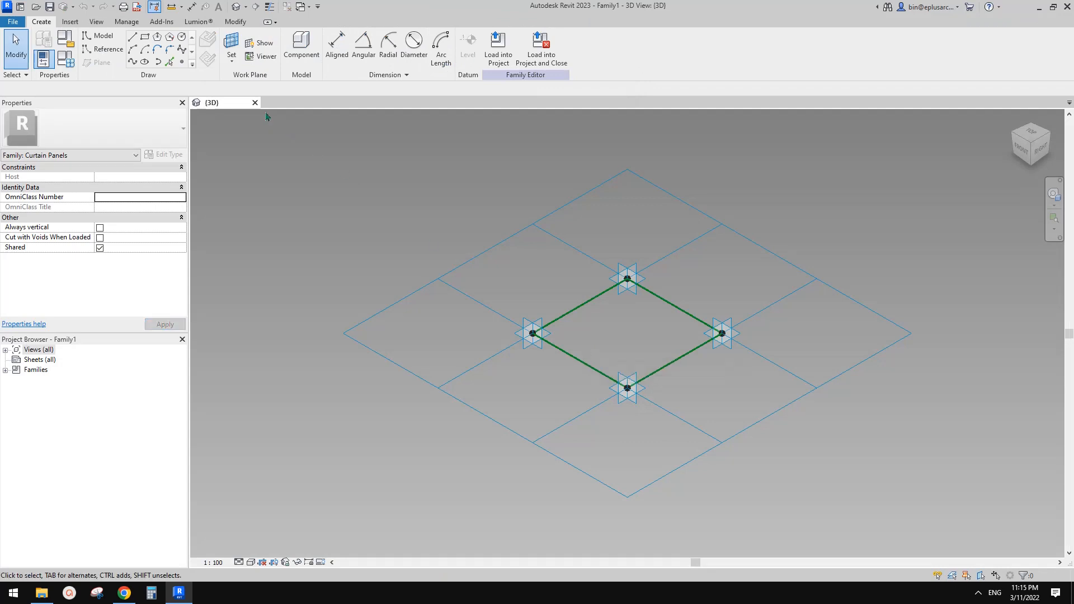
pyautogui.click(254, 102)
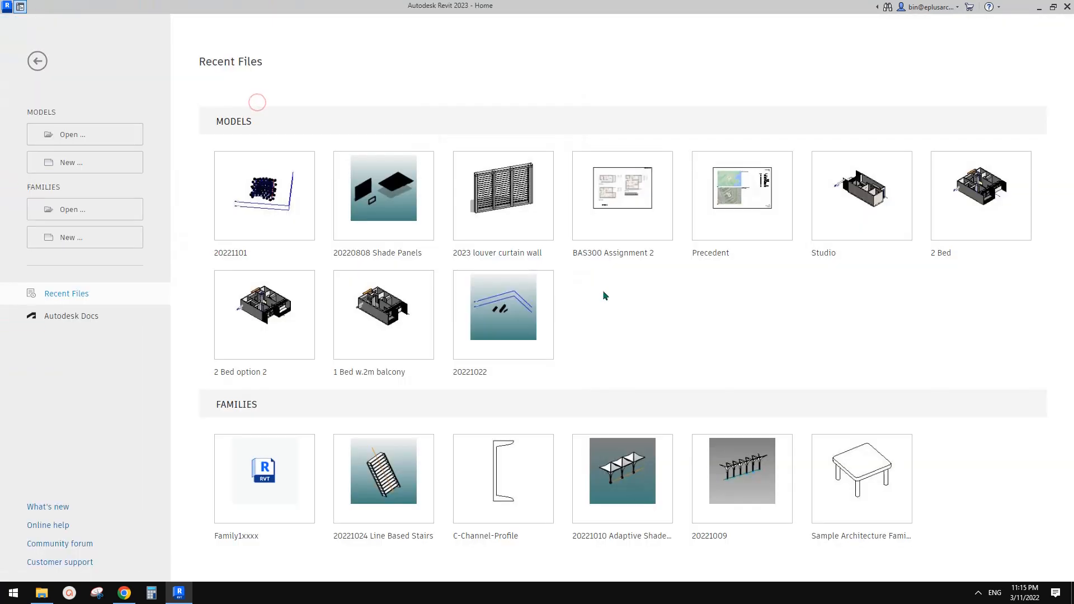
pyautogui.click(90, 162)
pyautogui.click(570, 264)
pyautogui.press('Escape')
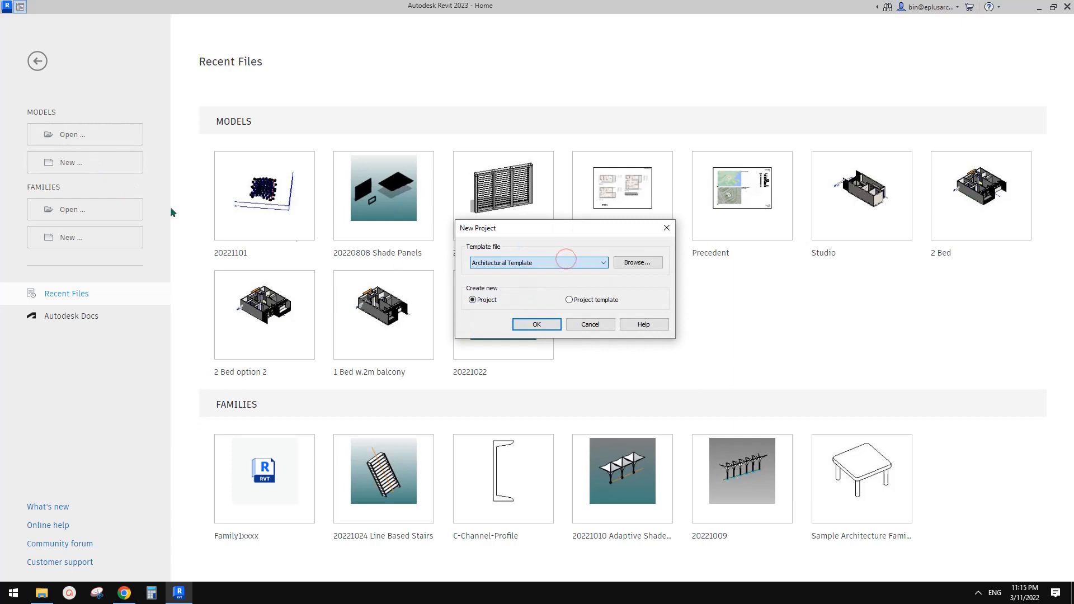
pyautogui.press('Escape')
# Create a new family from the Metric Generic Model Adaptive template
pyautogui.click(95, 231)
pyautogui.click(542, 213)
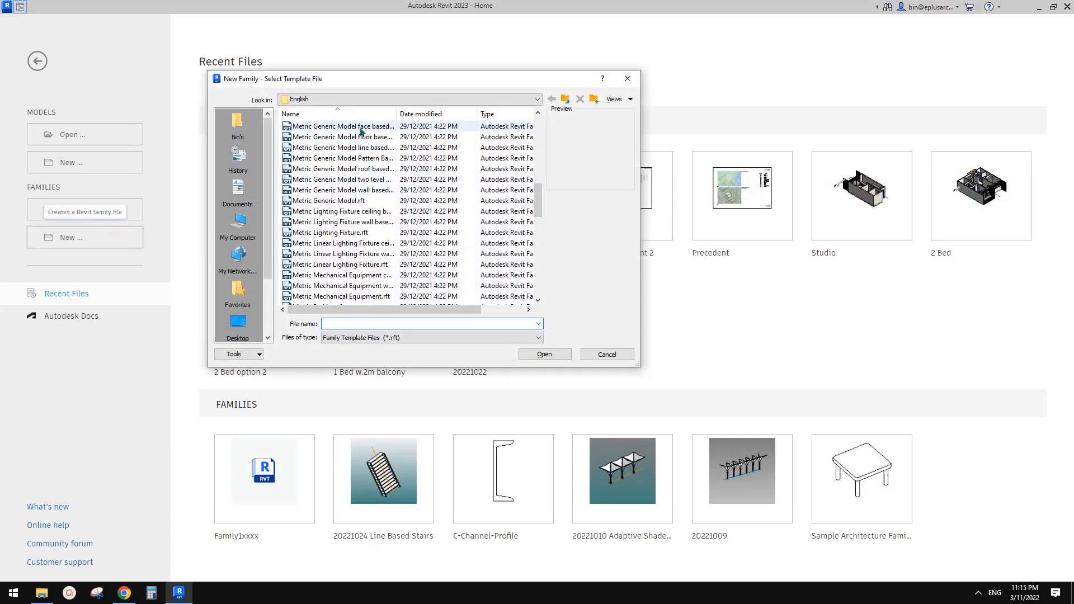
pyautogui.click(361, 127)
pyautogui.scroll(2, 361, 137)
pyautogui.click(363, 169)
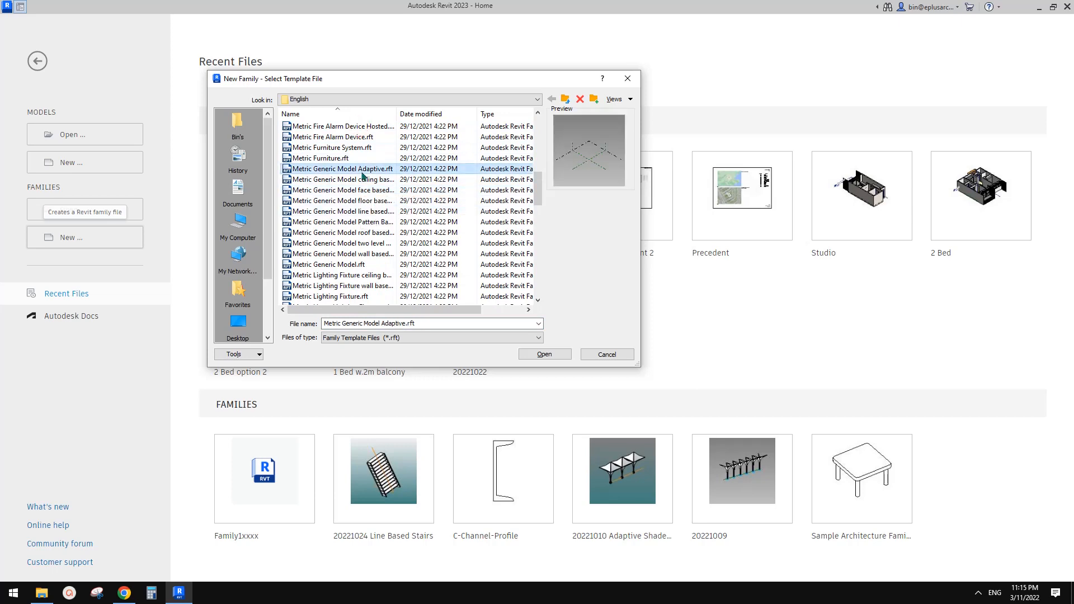
pyautogui.click(543, 354)
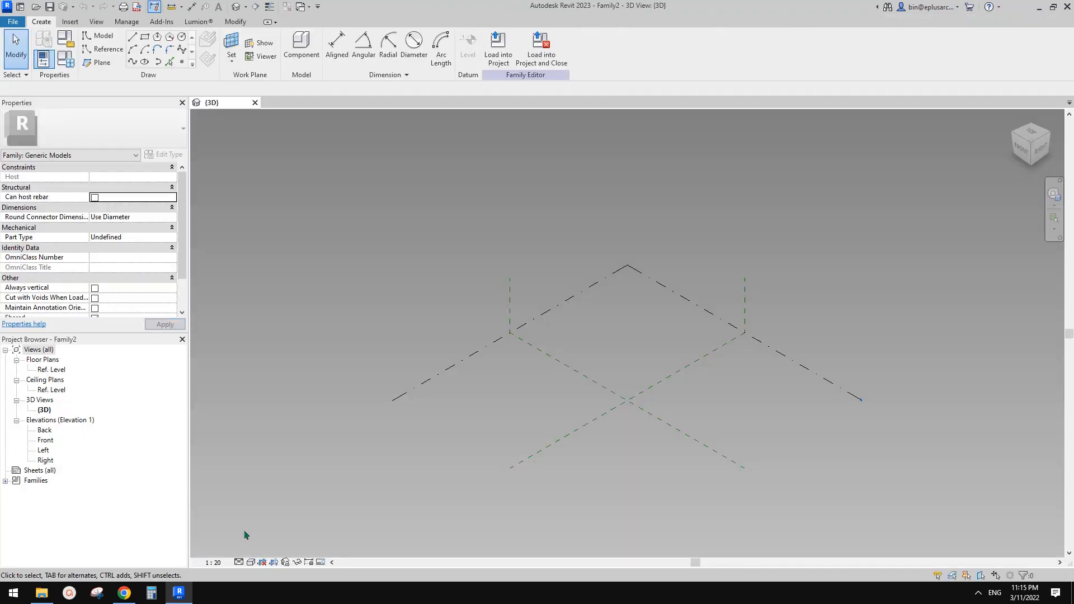
# Switch to Chrome, study the timber cells in the Hoshakuji Station photo, and return to Revit
pyautogui.click(132, 595)
pyautogui.scroll(6, 625, 340)
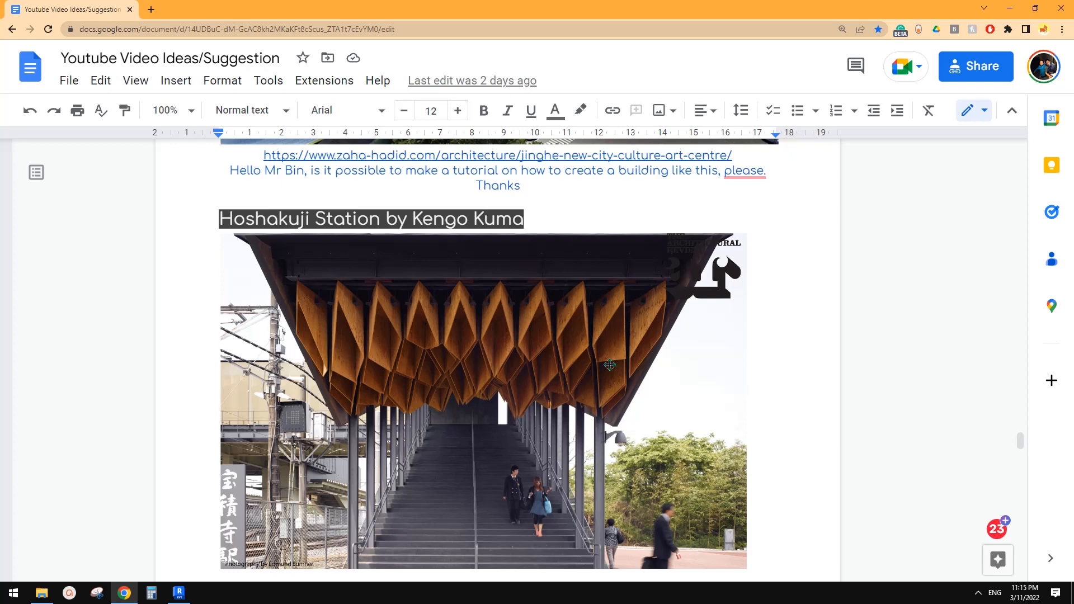
pyautogui.click(183, 597)
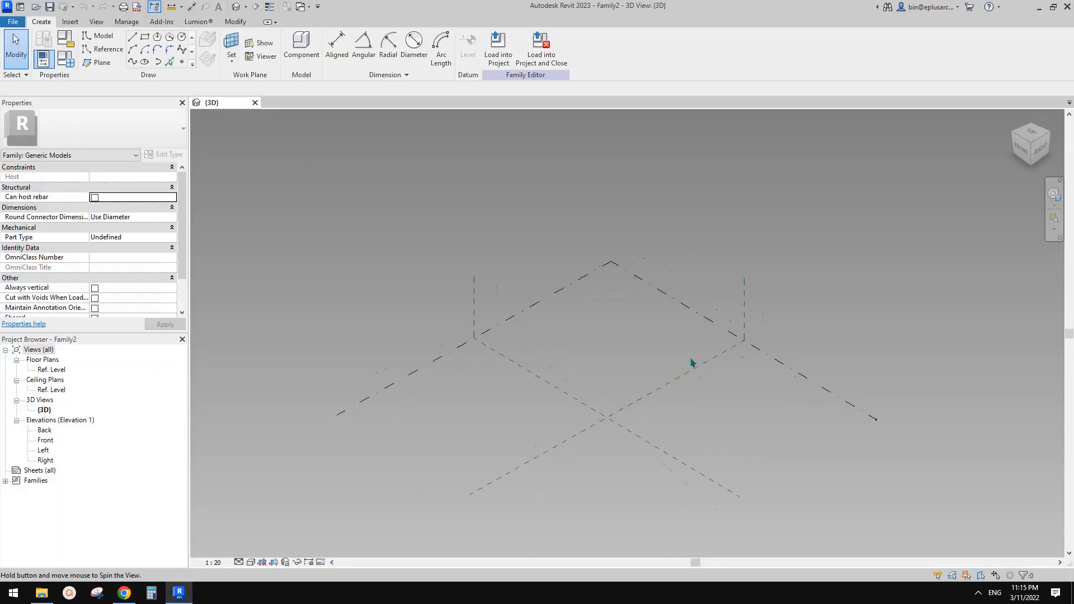
# Place four reference points on the Ref. Level plane around the crossing of the two reference planes
pyautogui.keyDown('shift'); pyautogui.moveTo(692, 363); pyautogui.dragTo(626, 409, button='middle'); pyautogui.keyUp('shift')
pyautogui.click(182, 62)
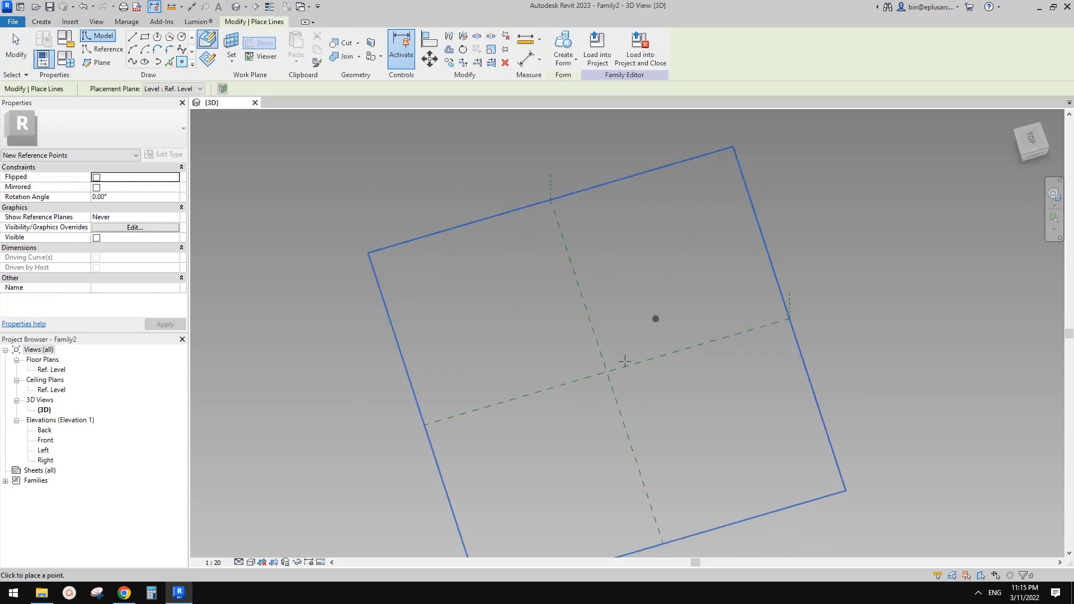
pyautogui.press('Escape')
pyautogui.press('Escape')
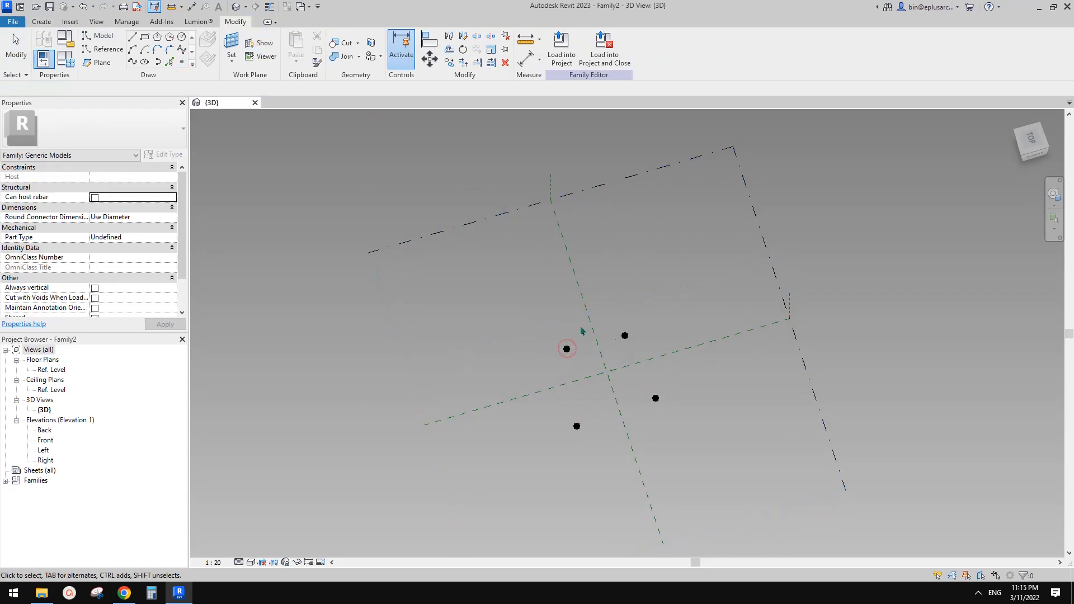
# Make the four reference points around the reference plane crossing adaptive
pyautogui.moveTo(513, 288); pyautogui.dragTo(693, 453)
pyautogui.keyDown('shift'); pyautogui.moveTo(637, 409); pyautogui.dragTo(559, 359, button='middle'); pyautogui.keyUp('shift')
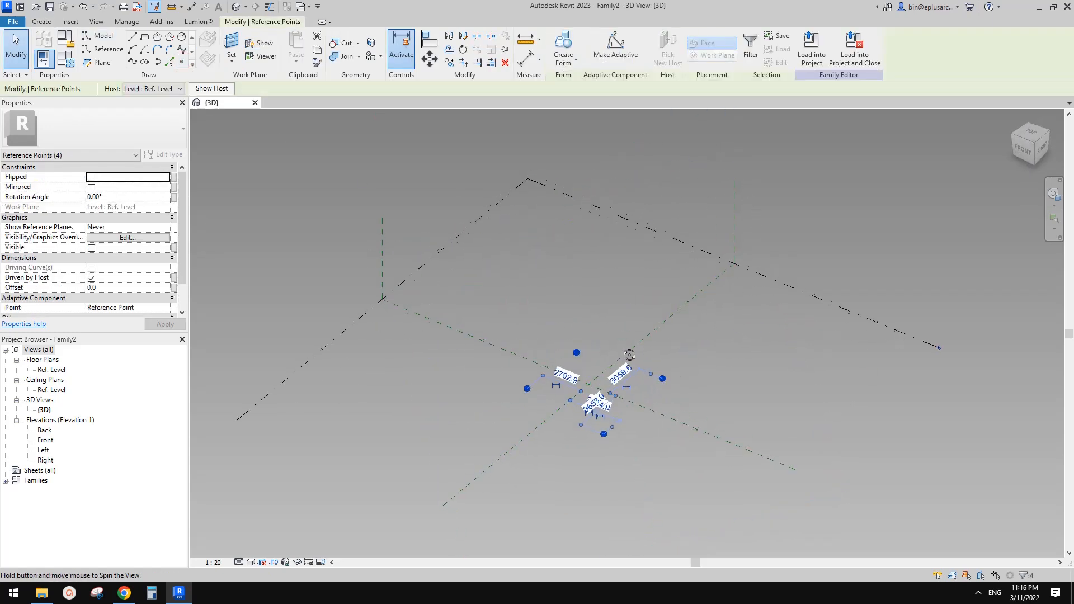
pyautogui.keyDown('shift'); pyautogui.moveTo(610, 395); pyautogui.dragTo(660, 414, button='middle'); pyautogui.keyUp('shift')
pyautogui.click(619, 54)
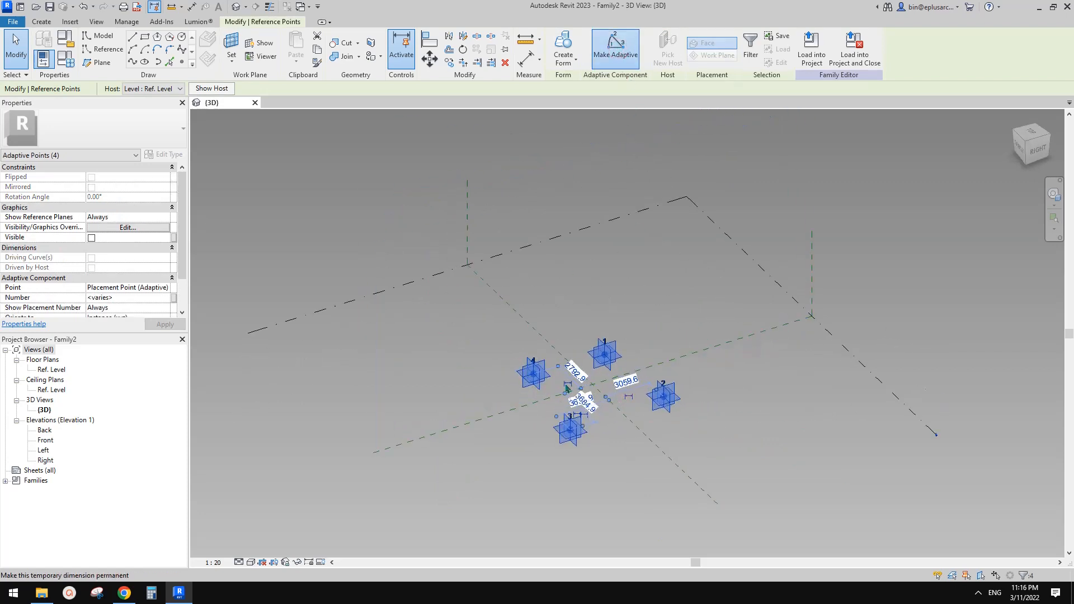
# Copy the four adaptive points about 3800 mm straight up in the Right view to form an upper set
pyautogui.click(1041, 153)
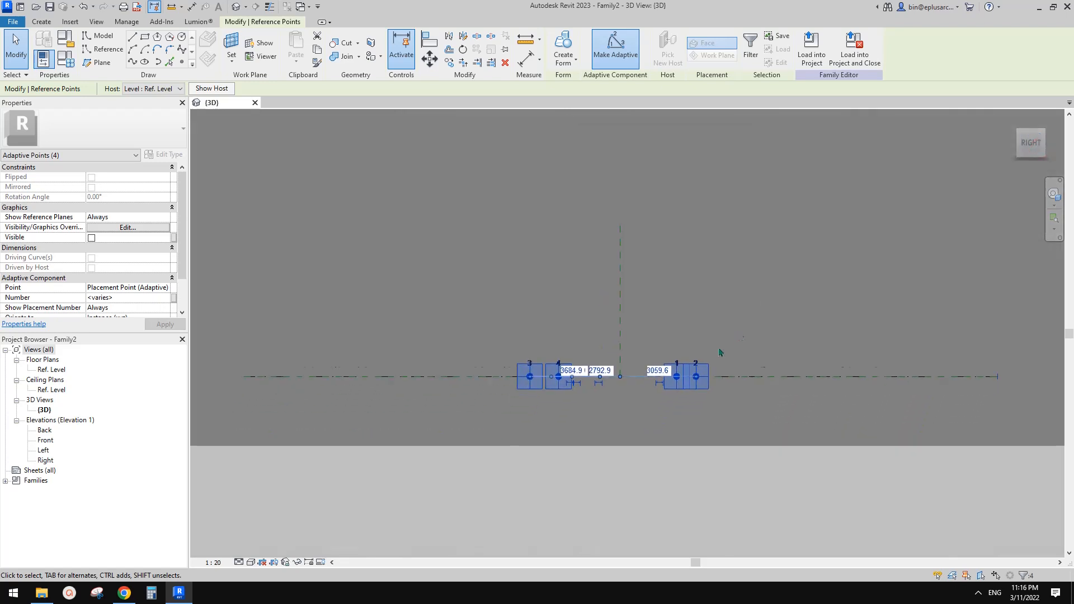
pyautogui.press('c')
pyautogui.press('o')
pyautogui.click(748, 339)
pyautogui.click(750, 243)
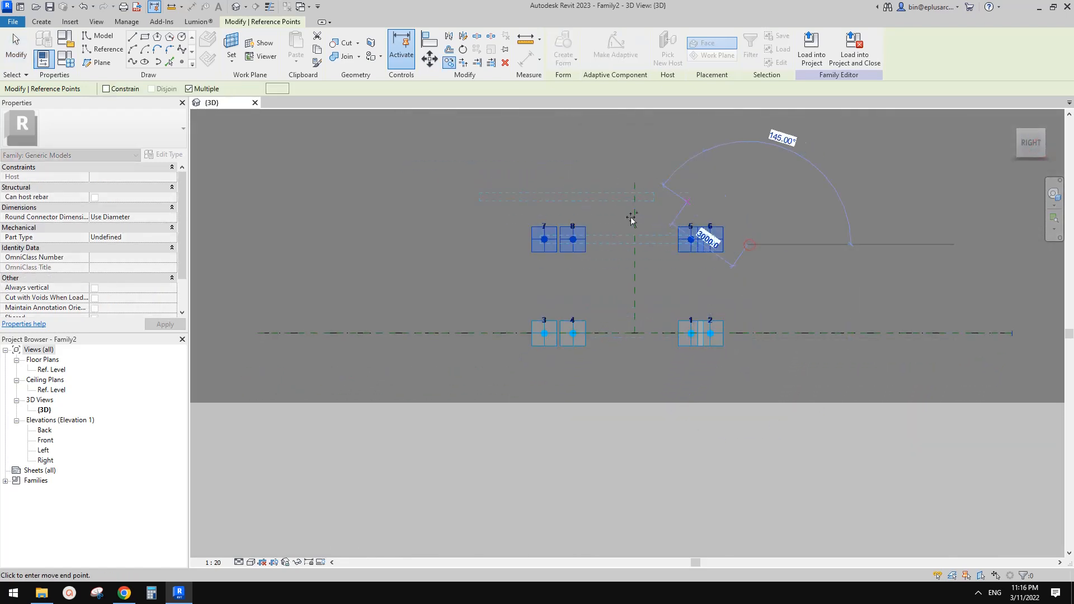
pyautogui.press('Escape')
pyautogui.press('Escape')
# Draw a spline through lower adaptive points 1 and 2
pyautogui.keyDown('shift'); pyautogui.moveTo(576, 271); pyautogui.dragTo(655, 398, button='middle'); pyautogui.keyUp('shift')
pyautogui.keyDown('shift'); pyautogui.moveTo(743, 211); pyautogui.dragTo(669, 303, button='middle'); pyautogui.keyUp('shift')
pyautogui.scroll(1, 677, 286)
pyautogui.click(600, 254)
pyautogui.keyDown('ctrl'); pyautogui.click(753, 337); pyautogui.keyUp('ctrl')
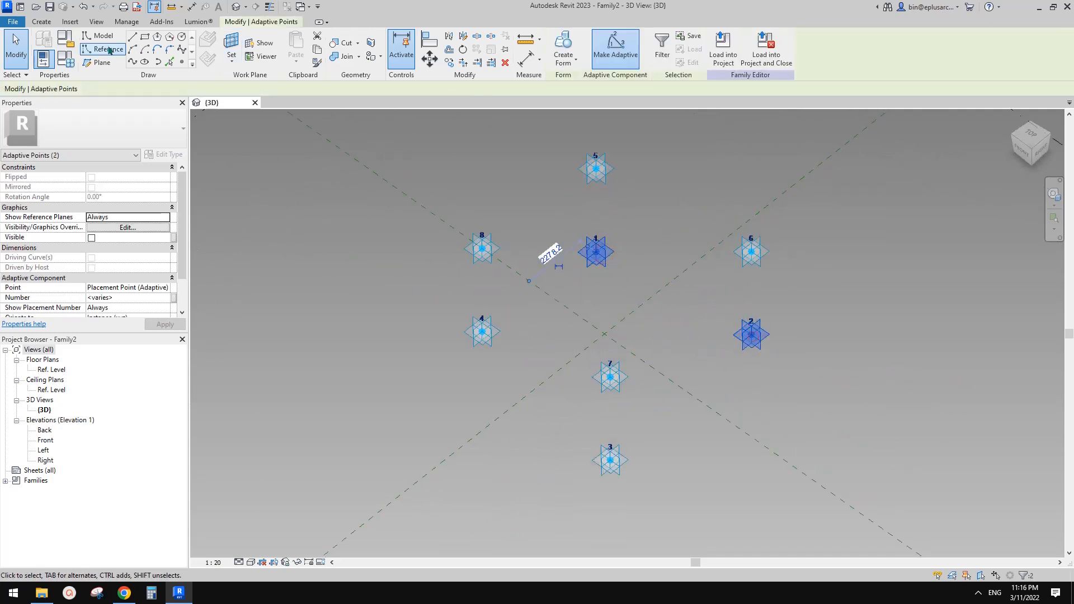
pyautogui.click(132, 62)
pyautogui.press('Escape')
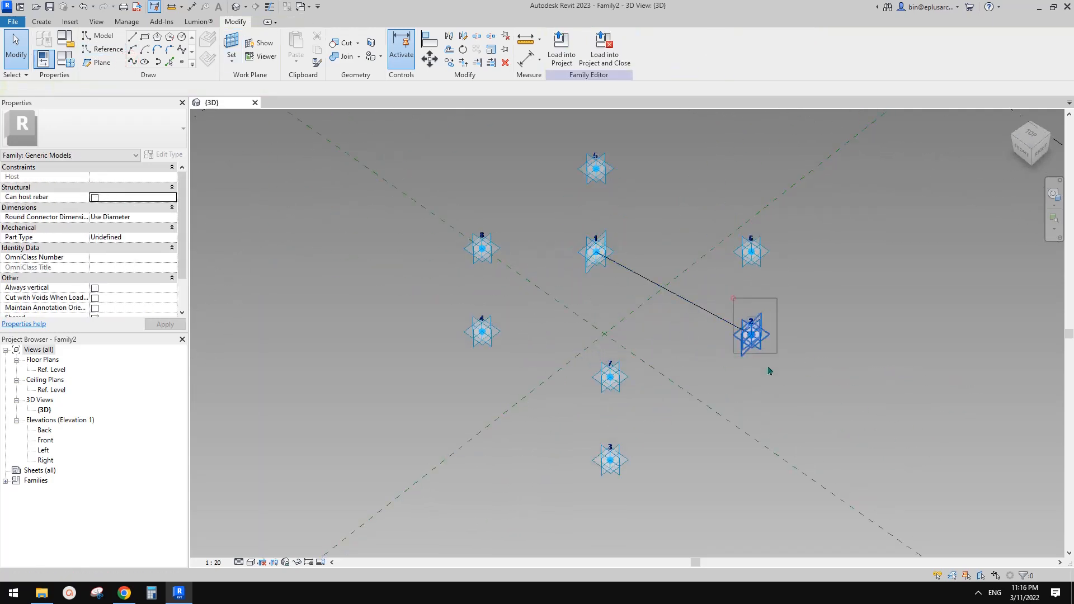
# Close the lower loop with separate splines through points 2 and 3, 3 and 4, and 4 and 1
pyautogui.click(752, 334)
pyautogui.keyDown('ctrl'); pyautogui.click(609, 460); pyautogui.keyUp('ctrl')
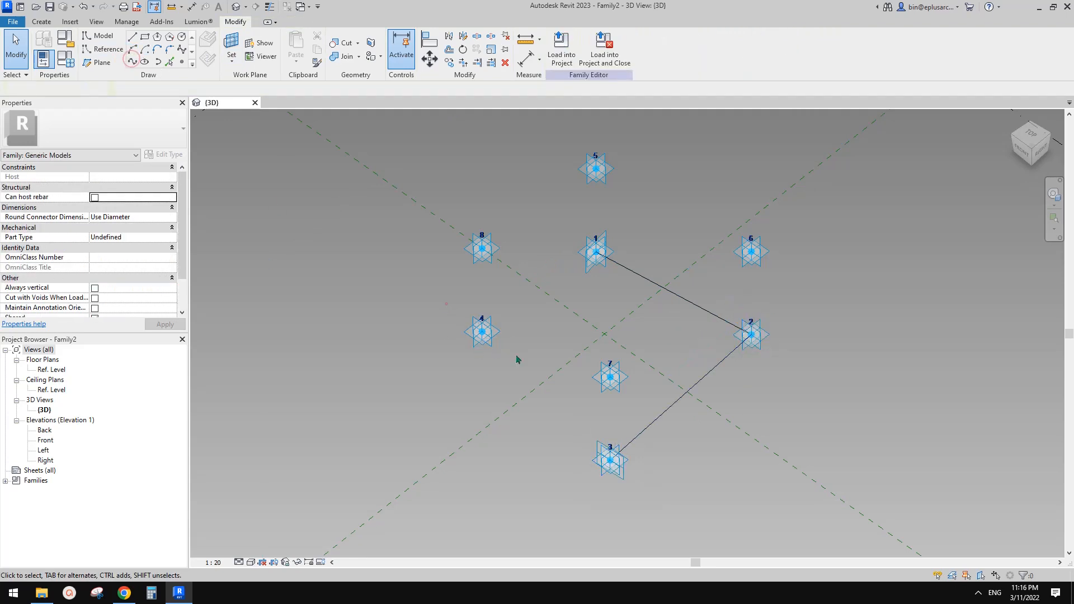
pyautogui.click(481, 332)
pyautogui.keyDown('ctrl'); pyautogui.click(610, 460); pyautogui.keyUp('ctrl')
pyautogui.click(132, 62)
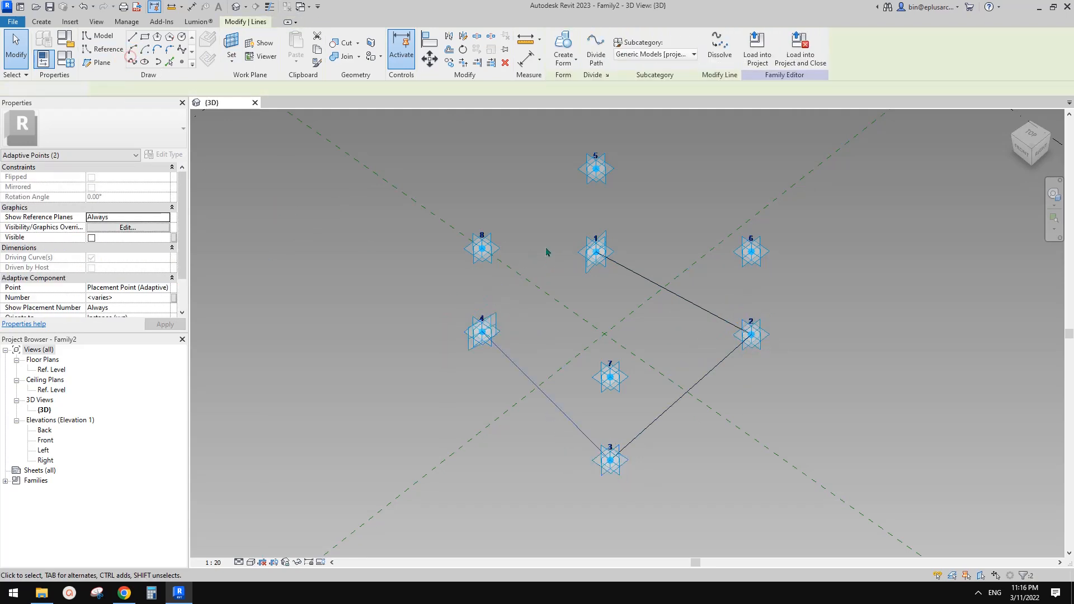
pyautogui.moveTo(545, 213); pyautogui.dragTo(632, 291)
pyautogui.keyDown('ctrl'); pyautogui.moveTo(427, 289); pyautogui.dragTo(526, 370); pyautogui.keyUp('ctrl')
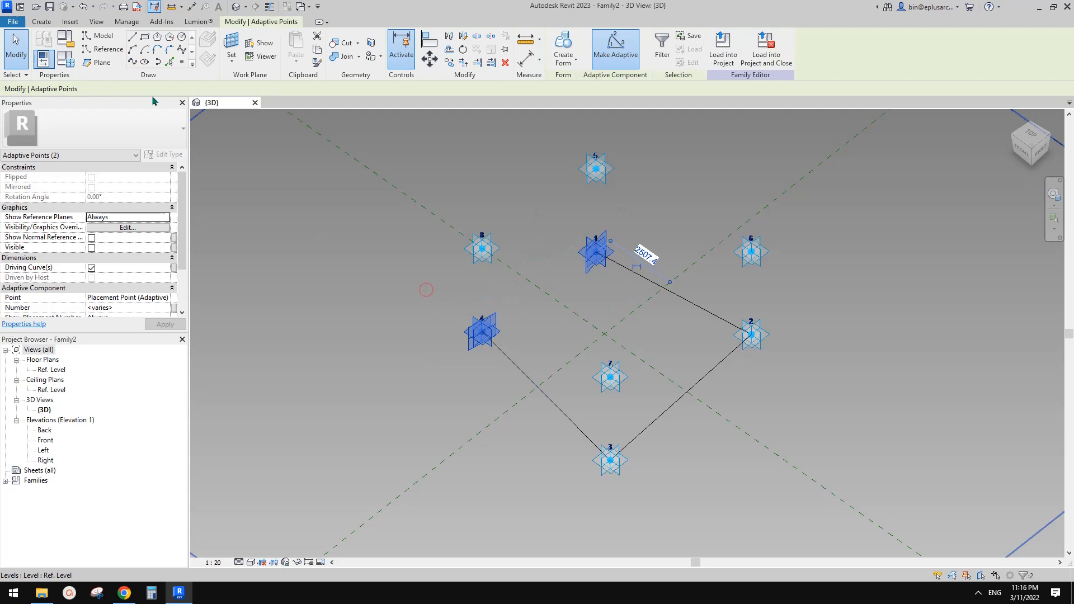
pyautogui.click(132, 61)
# Connect upper adaptive points 5, 6, 7 and 8 into a closed loop with a separate spline through each adjacent pair
pyautogui.moveTo(572, 138); pyautogui.dragTo(629, 197)
pyautogui.keyDown('ctrl'); pyautogui.moveTo(714, 197); pyautogui.dragTo(801, 282); pyautogui.keyUp('ctrl')
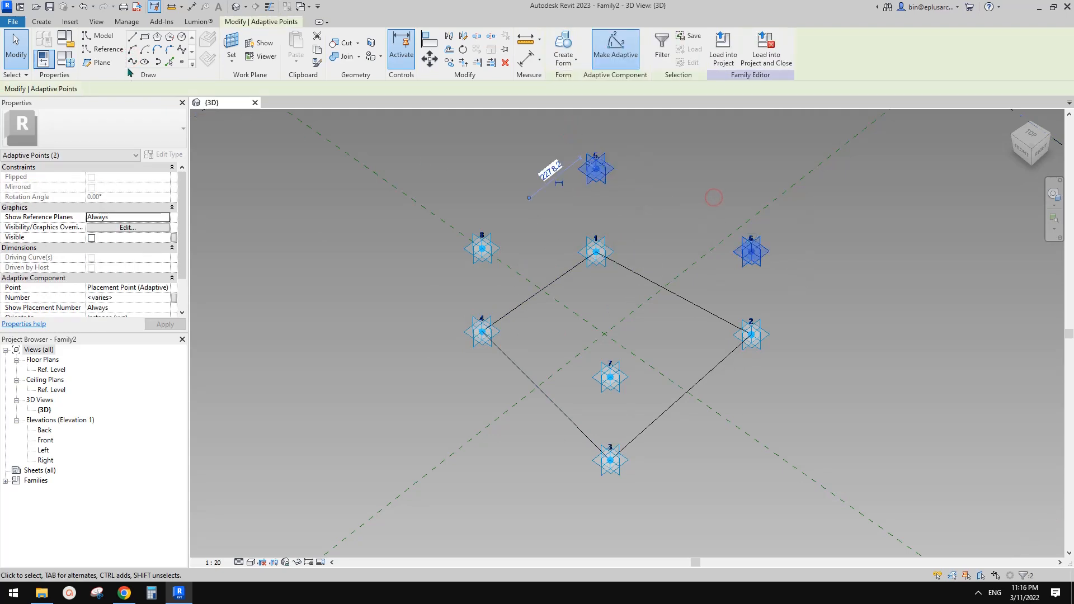
pyautogui.moveTo(709, 176); pyautogui.dragTo(820, 307)
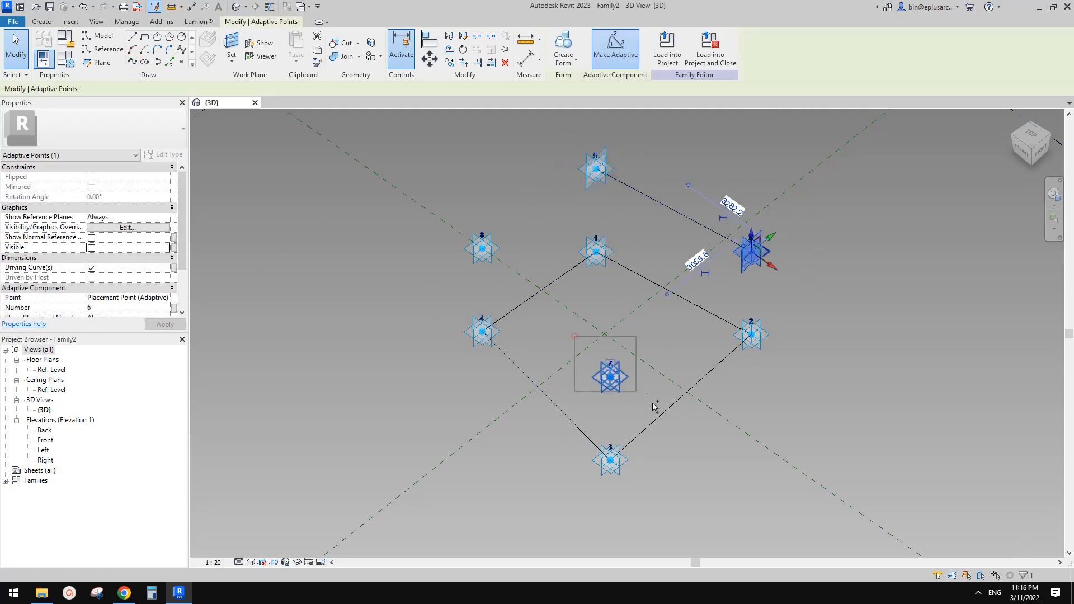
pyautogui.keyDown('ctrl'); pyautogui.moveTo(655, 407); pyautogui.dragTo(655, 407); pyautogui.keyUp('ctrl')
pyautogui.click(134, 61)
pyautogui.moveTo(568, 337); pyautogui.dragTo(633, 406)
pyautogui.keyDown('ctrl'); pyautogui.moveTo(473, 235); pyautogui.dragTo(518, 277); pyautogui.keyUp('ctrl')
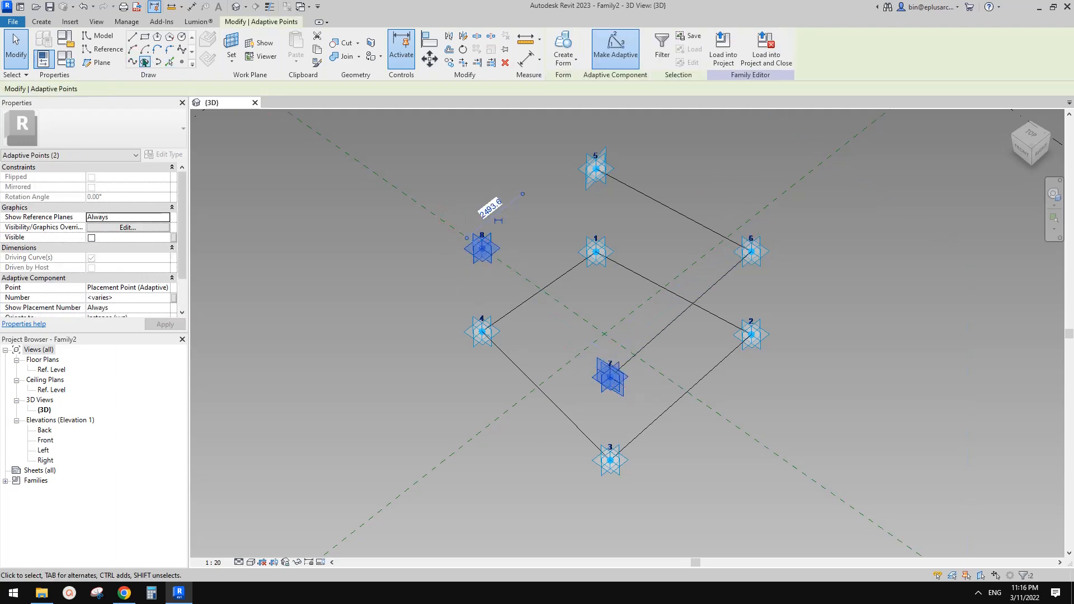
pyautogui.moveTo(555, 139); pyautogui.dragTo(635, 207)
pyautogui.keyDown('ctrl'); pyautogui.moveTo(433, 185); pyautogui.dragTo(519, 284); pyautogui.keyUp('ctrl')
pyautogui.click(134, 62)
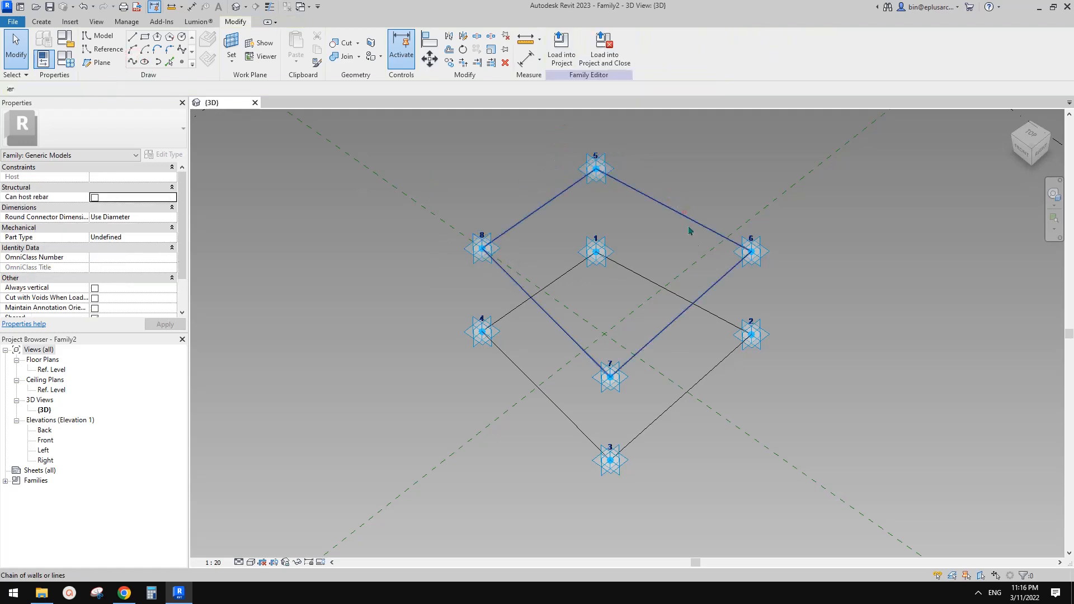
# Convert all eight lines of the upper and lower loops into reference lines
pyautogui.press('Tab')
pyautogui.click(674, 297)
pyautogui.keyDown('ctrl'); pyautogui.click(674, 293); pyautogui.keyUp('ctrl')
pyautogui.moveTo(705, 283); pyautogui.dragTo(690, 300, button='middle')
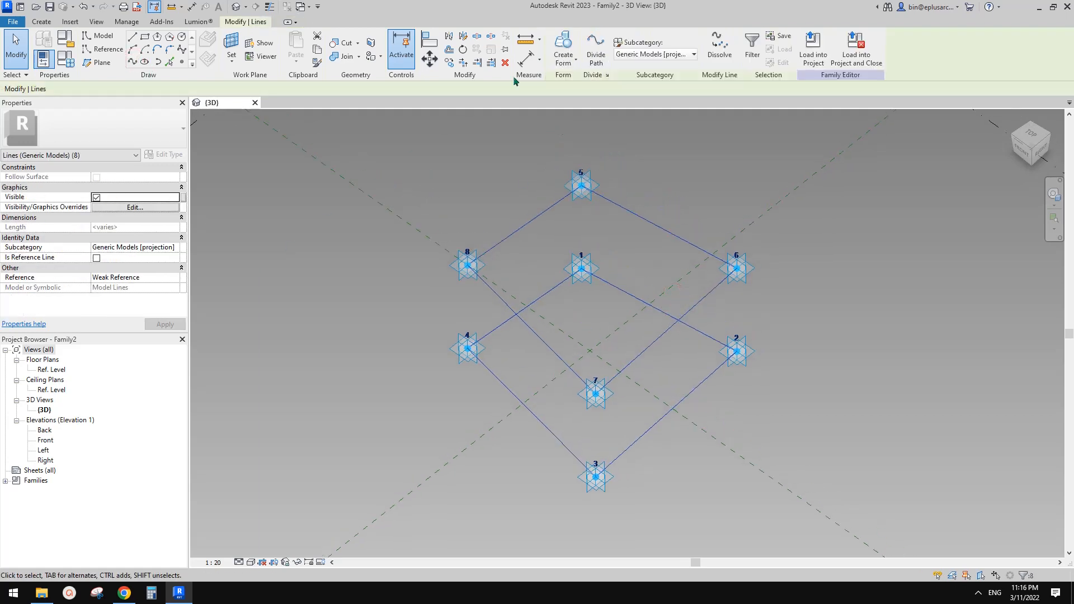
pyautogui.click(96, 258)
pyautogui.click(615, 239)
# Try to create a form from both complete loops of reference lines, and undo it
pyautogui.keyDown('shift'); pyautogui.moveTo(614, 238); pyautogui.dragTo(733, 301, button='middle'); pyautogui.keyUp('shift')
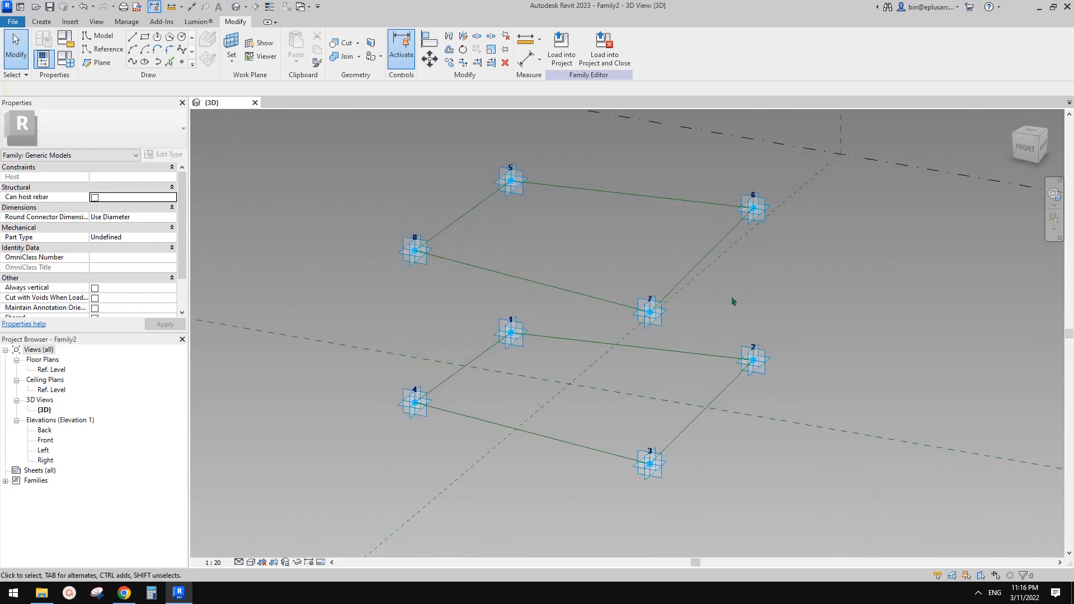
pyautogui.press('Tab')
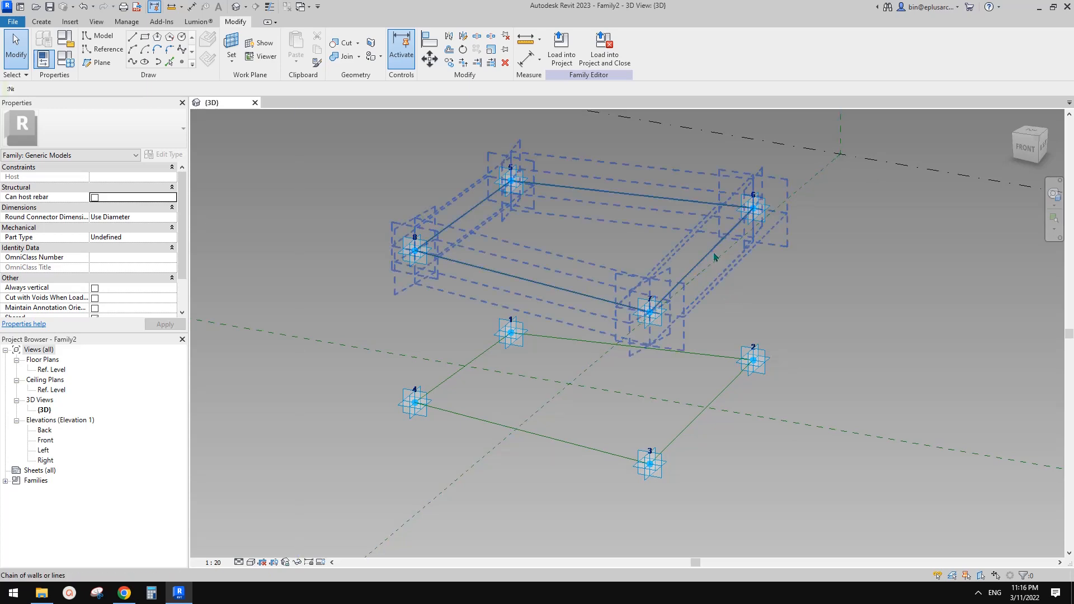
pyautogui.click(713, 258)
pyautogui.press('Tab')
pyautogui.keyDown('ctrl'); pyautogui.click(725, 358); pyautogui.keyUp('ctrl')
pyautogui.keyDown('shift'); pyautogui.moveTo(723, 199); pyautogui.dragTo(679, 227, button='middle'); pyautogui.keyUp('shift')
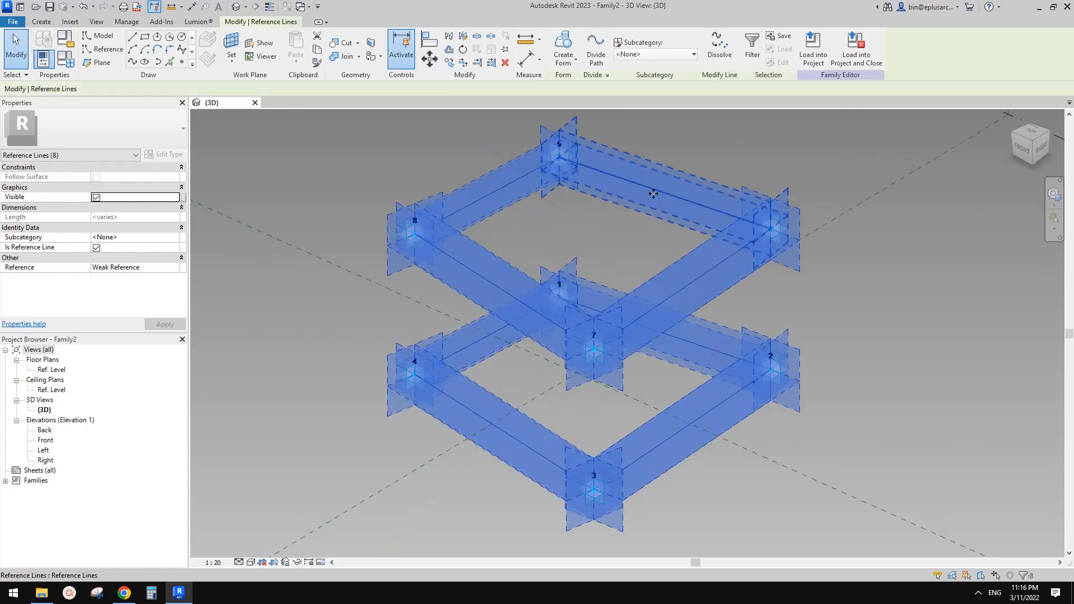
pyautogui.click(570, 51)
pyautogui.click(733, 163)
pyautogui.keyDown('shift'); pyautogui.moveTo(733, 163); pyautogui.dragTo(815, 265, button='middle'); pyautogui.keyUp('shift')
pyautogui.hotkey('ctrl', 'z')
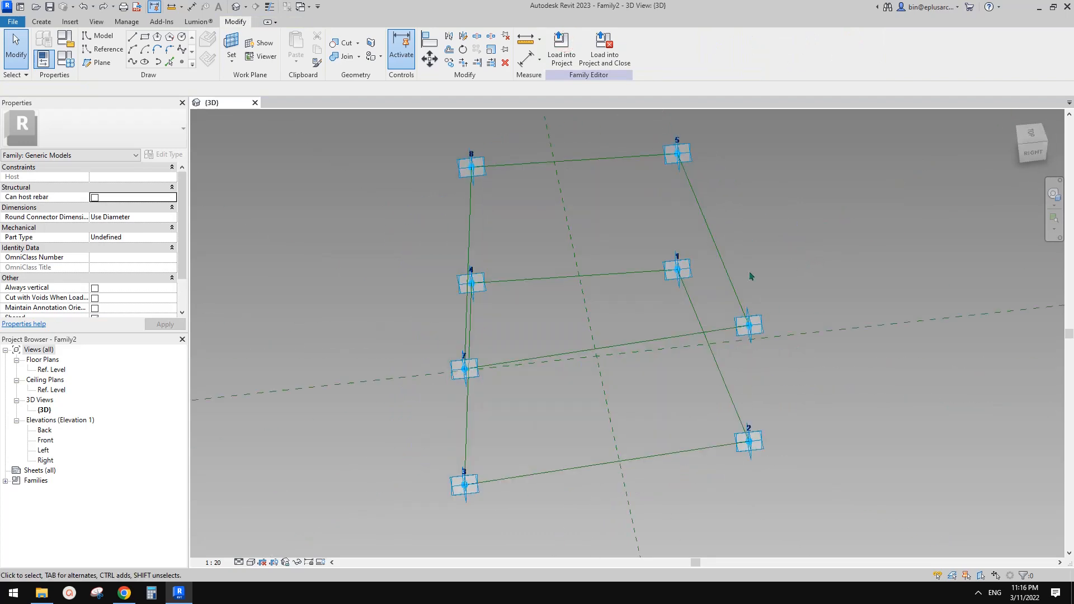
# Create a three-sided surface form from both reference line loops, leaving out lines 7–8 and 3–4
pyautogui.keyDown('shift'); pyautogui.moveTo(750, 275); pyautogui.dragTo(834, 277, button='middle'); pyautogui.keyUp('shift')
pyautogui.press('Tab')
pyautogui.click(529, 166)
pyautogui.press('Tab')
pyautogui.click(473, 282)
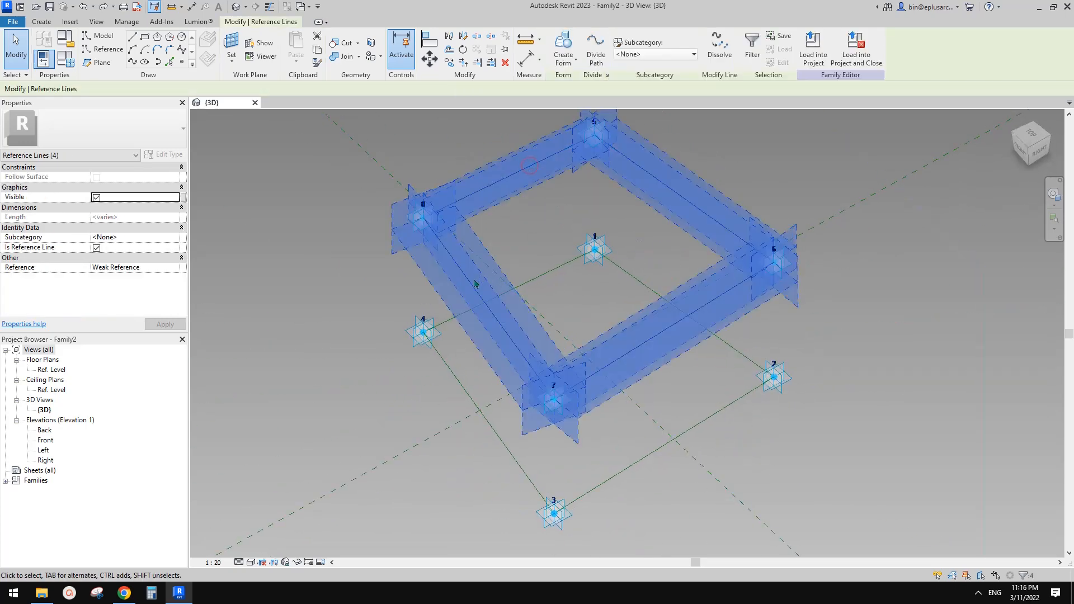
pyautogui.keyDown('shift'); pyautogui.click(474, 289); pyautogui.keyUp('shift')
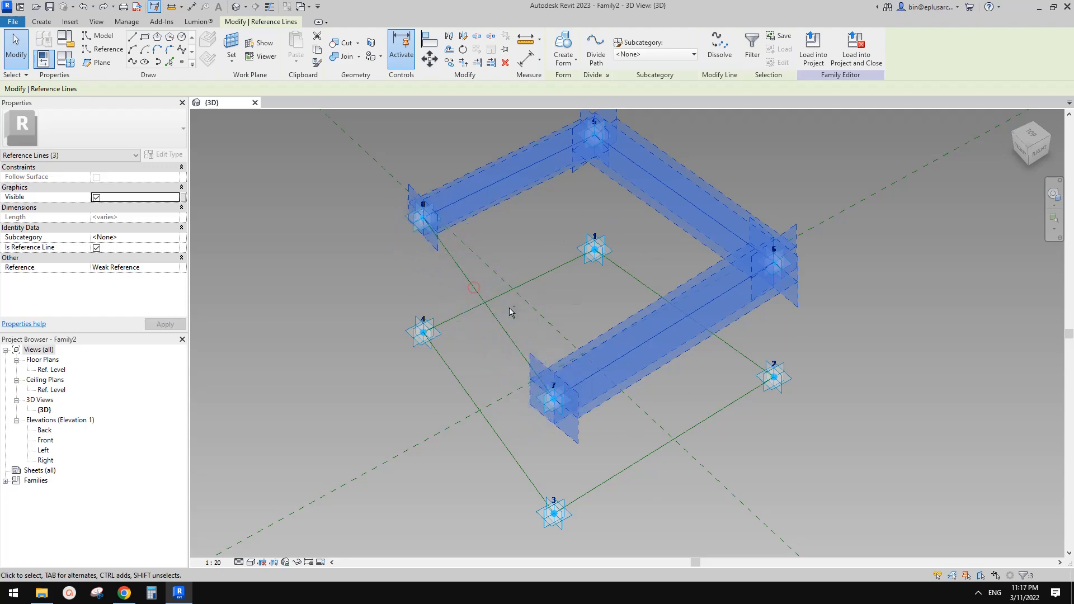
pyautogui.press('Tab')
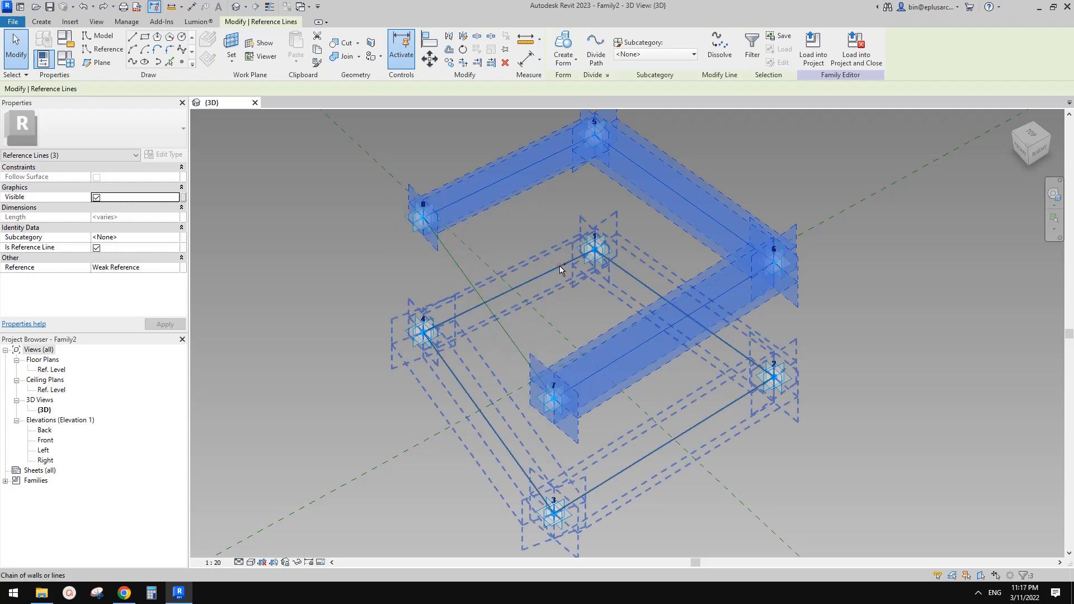
pyautogui.keyDown('ctrl'); pyautogui.click(560, 266); pyautogui.keyUp('ctrl')
pyautogui.keyDown('shift'); pyautogui.click(465, 390); pyautogui.keyUp('shift')
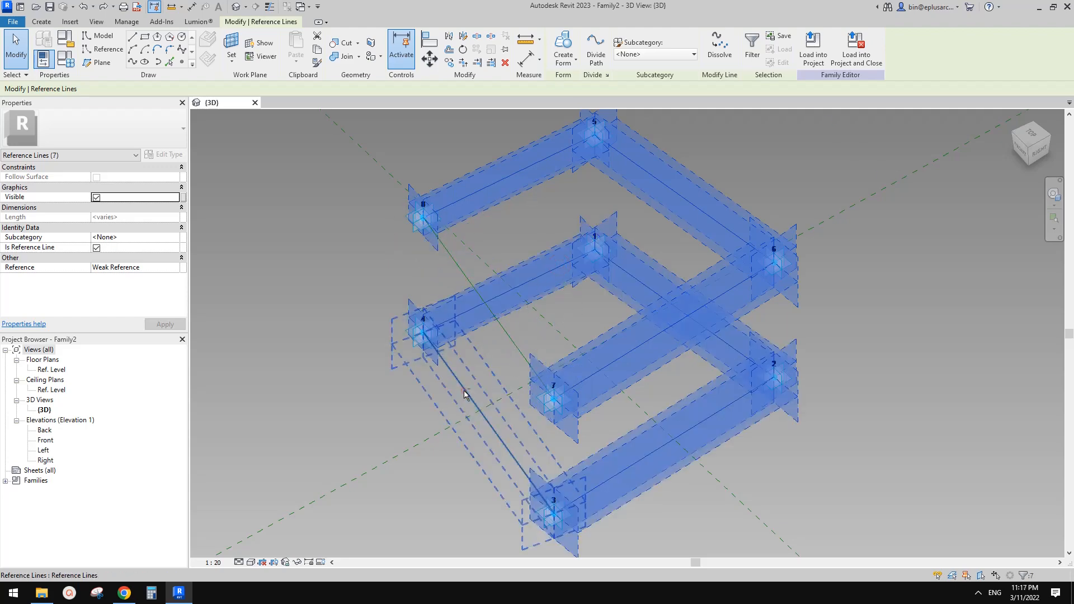
pyautogui.click(564, 48)
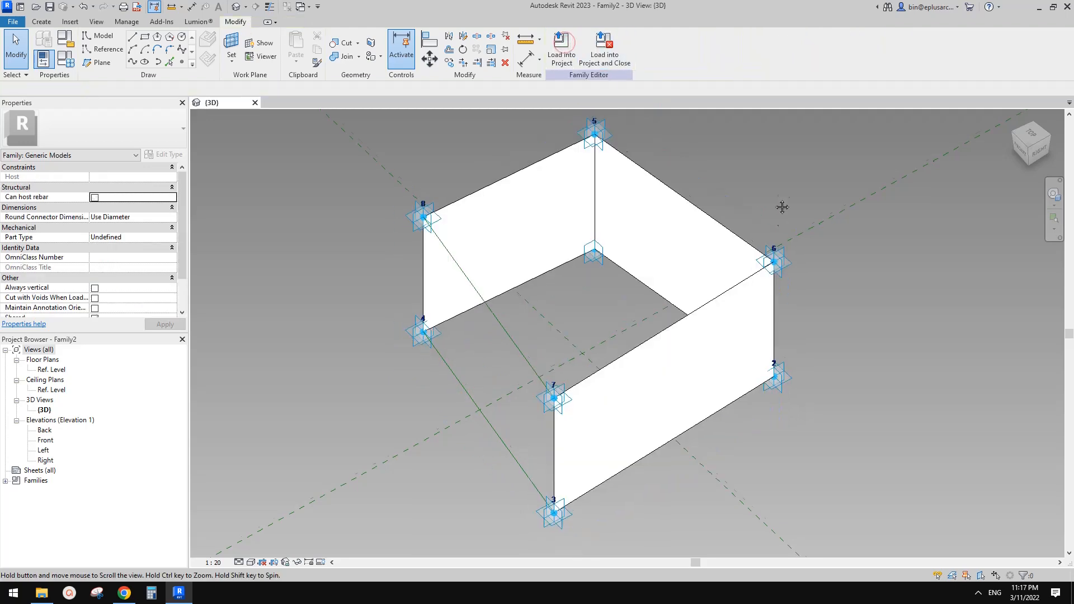
# Try to create a form from the reference lines 7–8 and 3–4 on the open side
pyautogui.keyDown('shift'); pyautogui.moveTo(779, 207); pyautogui.dragTo(559, 319, button='middle'); pyautogui.keyUp('shift')
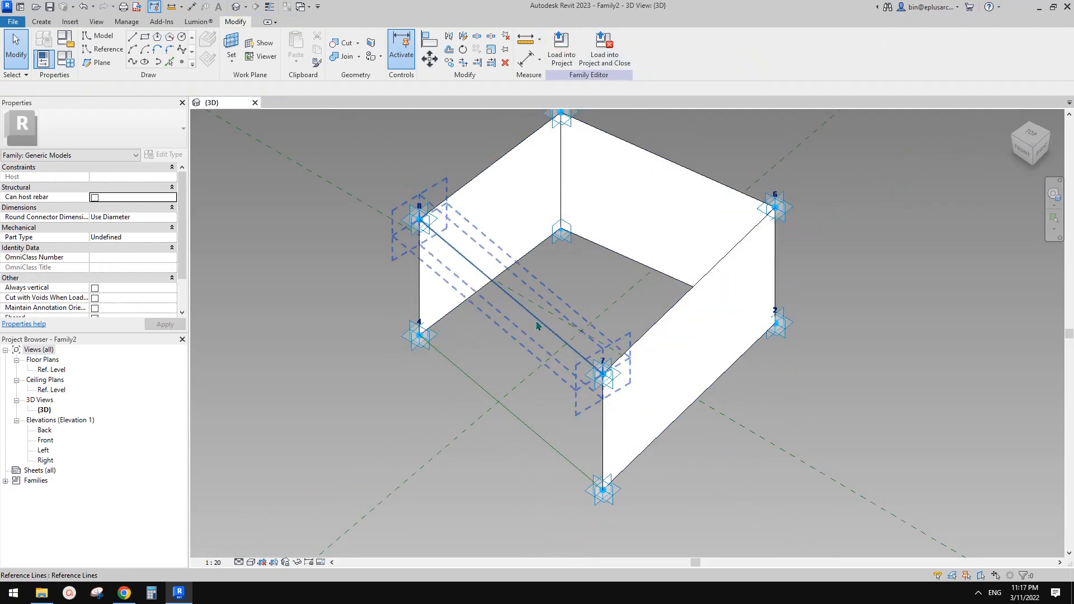
pyautogui.click(535, 320)
pyautogui.press('Tab')
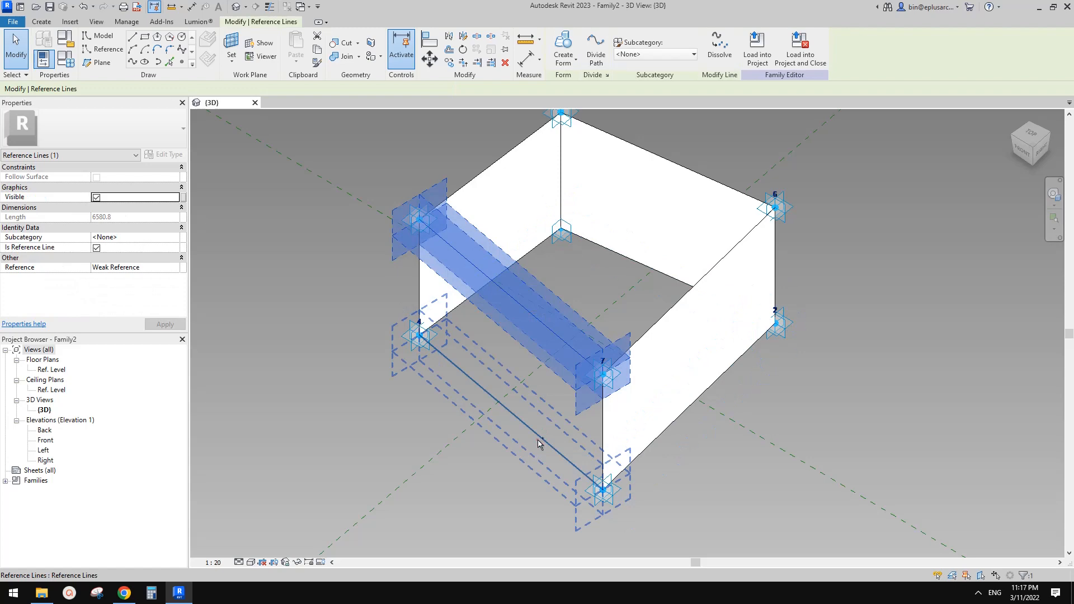
pyautogui.keyDown('ctrl'); pyautogui.click(537, 444); pyautogui.keyUp('ctrl')
pyautogui.click(906, 197)
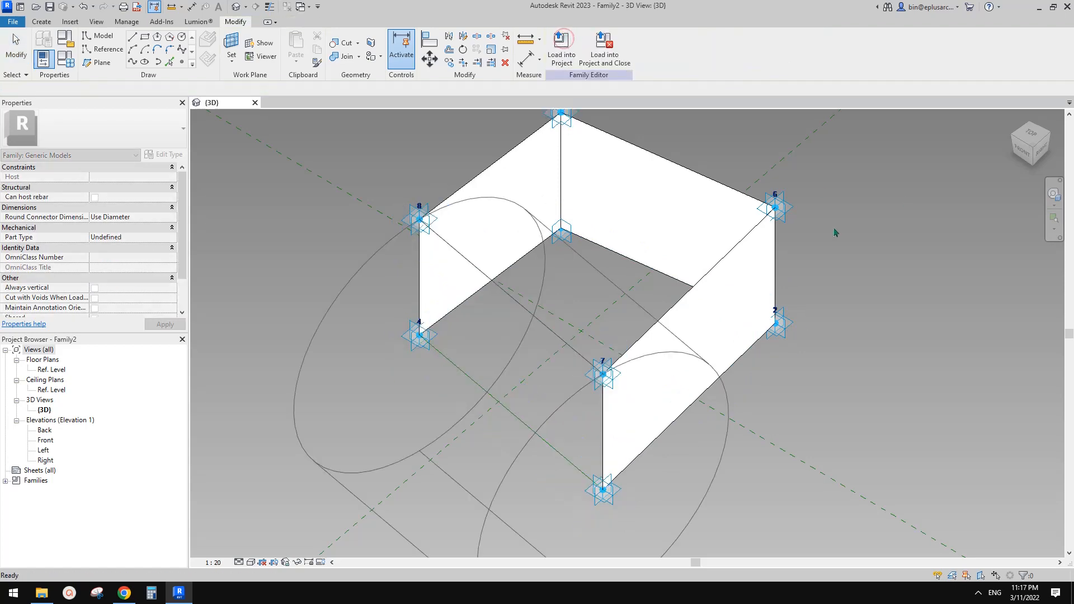
# Create a form from reference lines 7–8 and 3–4 again, accept the cylindrical option, and undo it
pyautogui.moveTo(615, 412); pyautogui.dragTo(628, 416, button='middle')
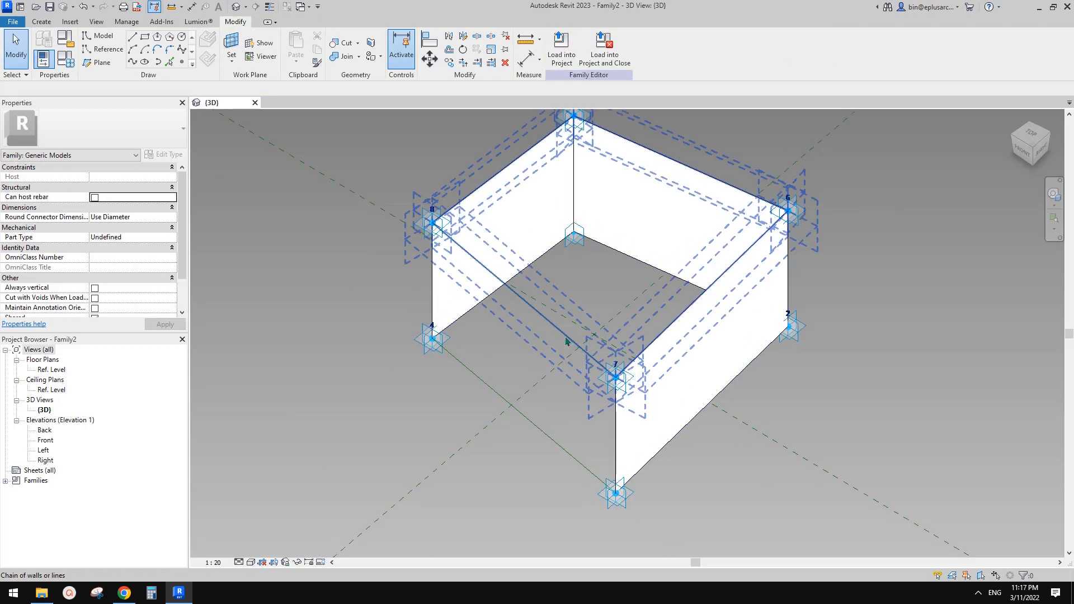
pyautogui.press('Tab')
pyautogui.click(563, 332)
pyautogui.press('Tab')
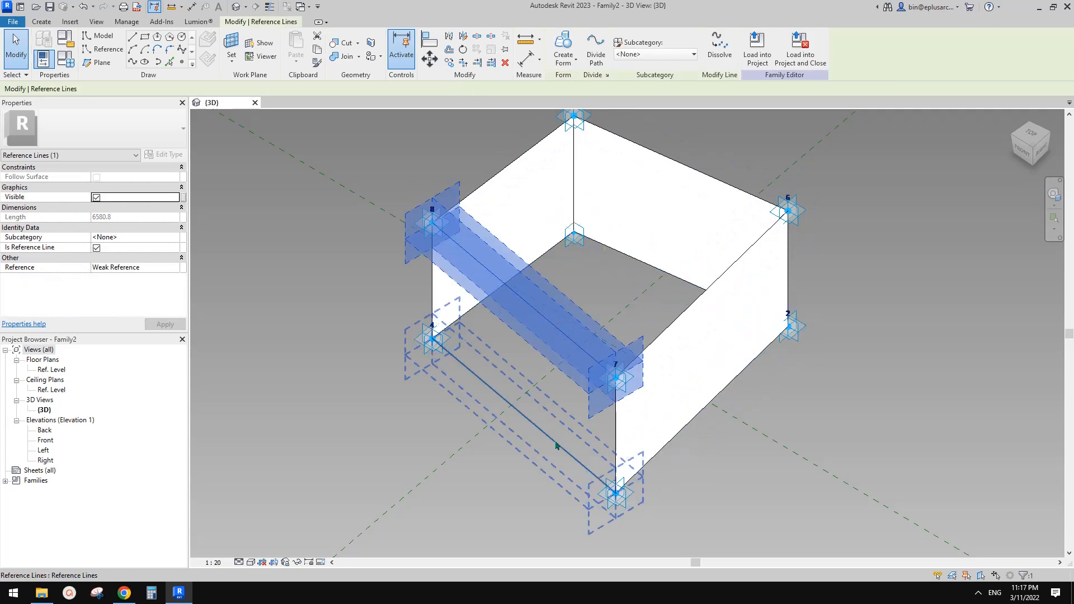
pyautogui.keyDown('ctrl'); pyautogui.click(556, 444); pyautogui.keyUp('ctrl')
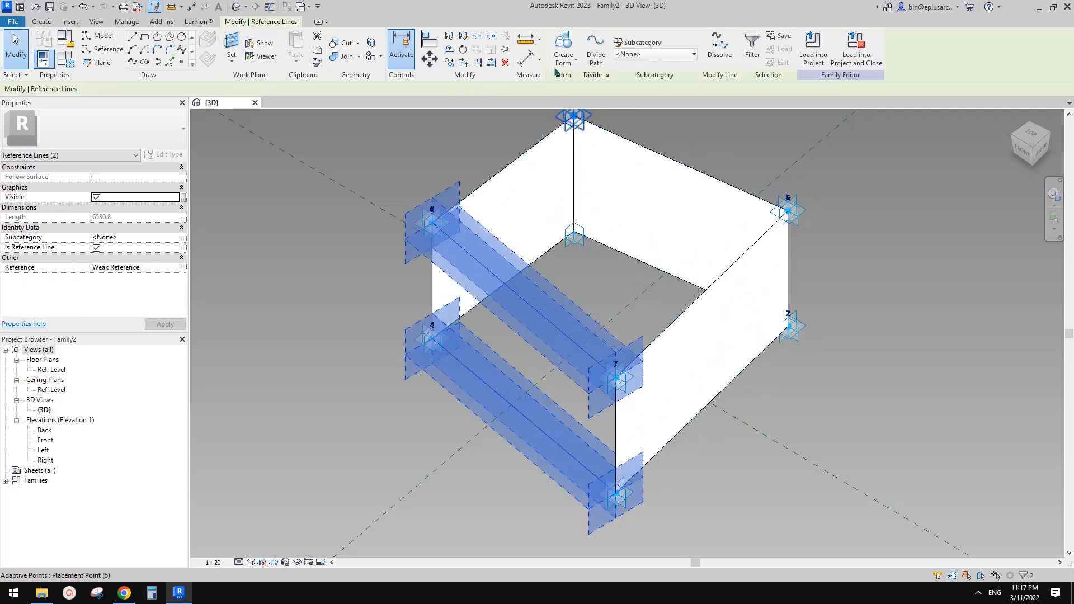
pyautogui.click(562, 42)
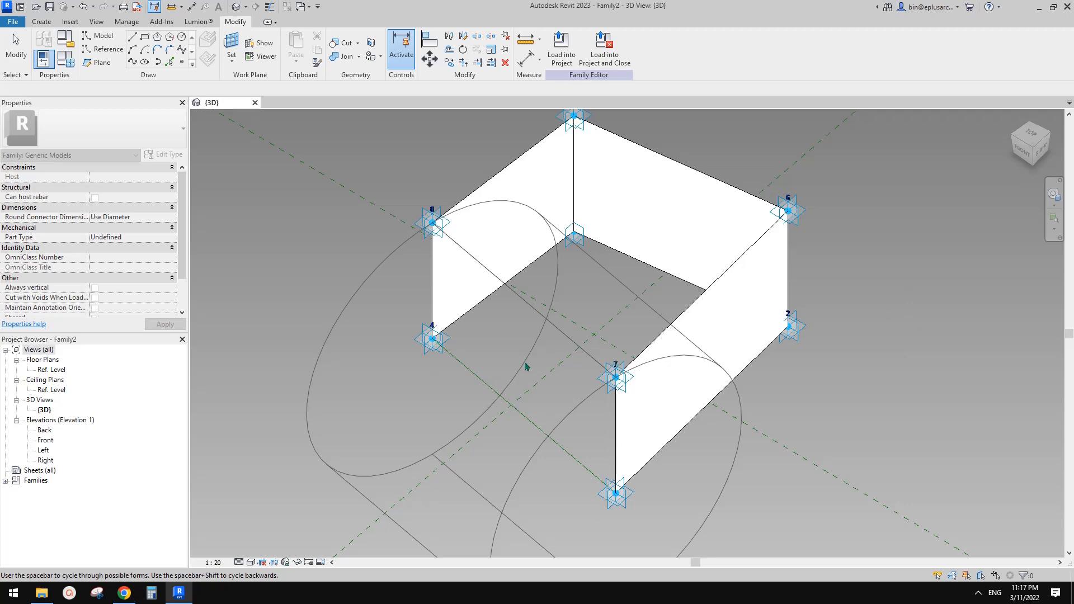
pyautogui.moveTo(526, 367); pyautogui.dragTo(602, 329, button='middle')
pyautogui.click(864, 411)
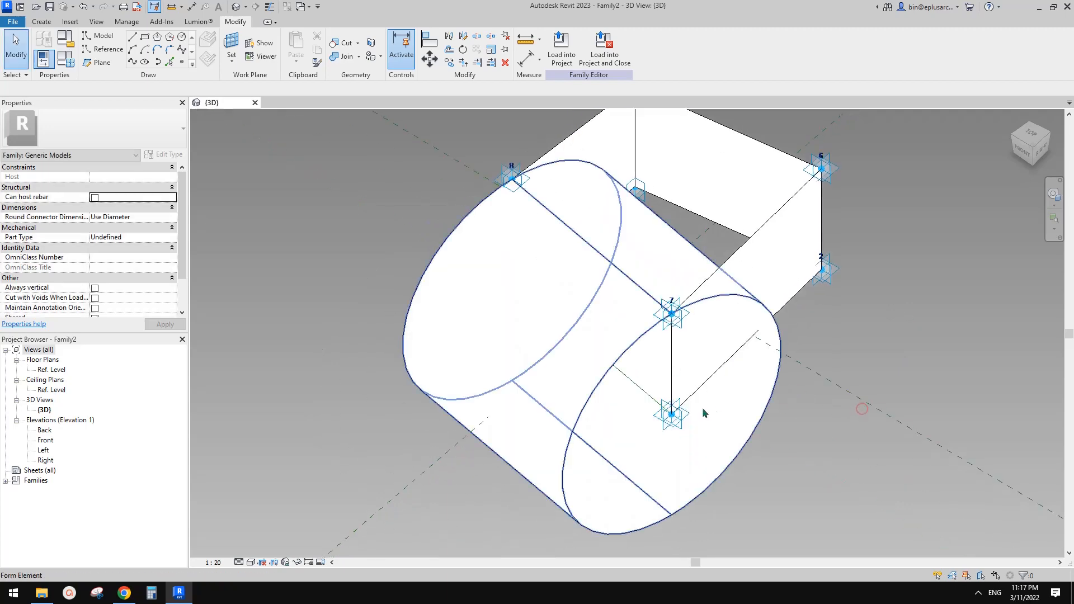
pyautogui.keyDown('shift'); pyautogui.moveTo(703, 412); pyautogui.dragTo(655, 323, button='middle'); pyautogui.keyUp('shift')
pyautogui.hotkey('ctrl', 'z')
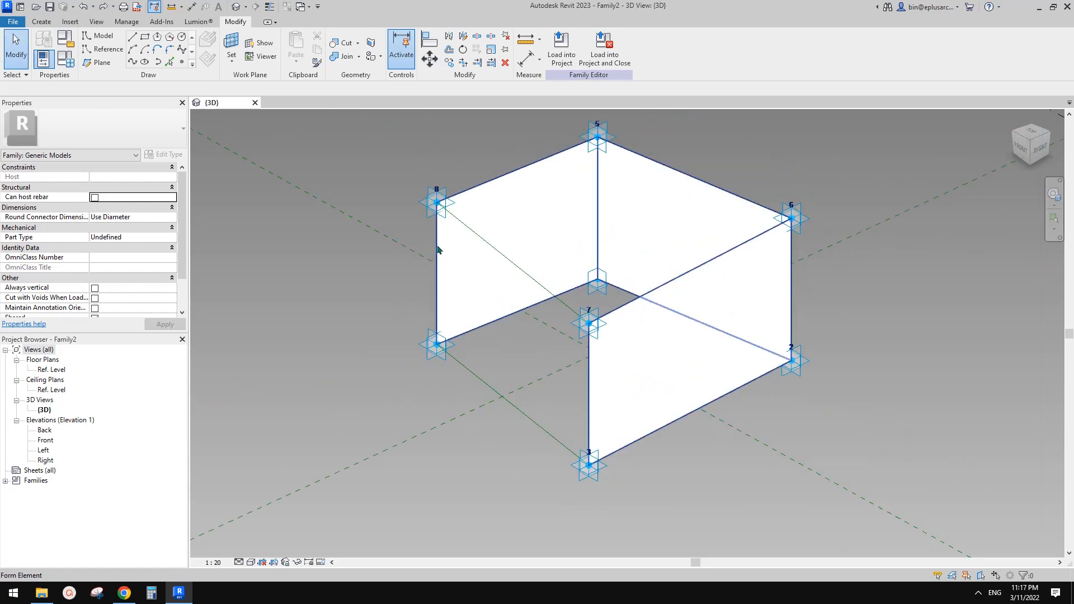
# Draw a vertical line through adaptive points 8 and 4 at one edge of the open side
pyautogui.moveTo(378, 151); pyautogui.dragTo(474, 407)
pyautogui.click(133, 62)
pyautogui.press('Tab')
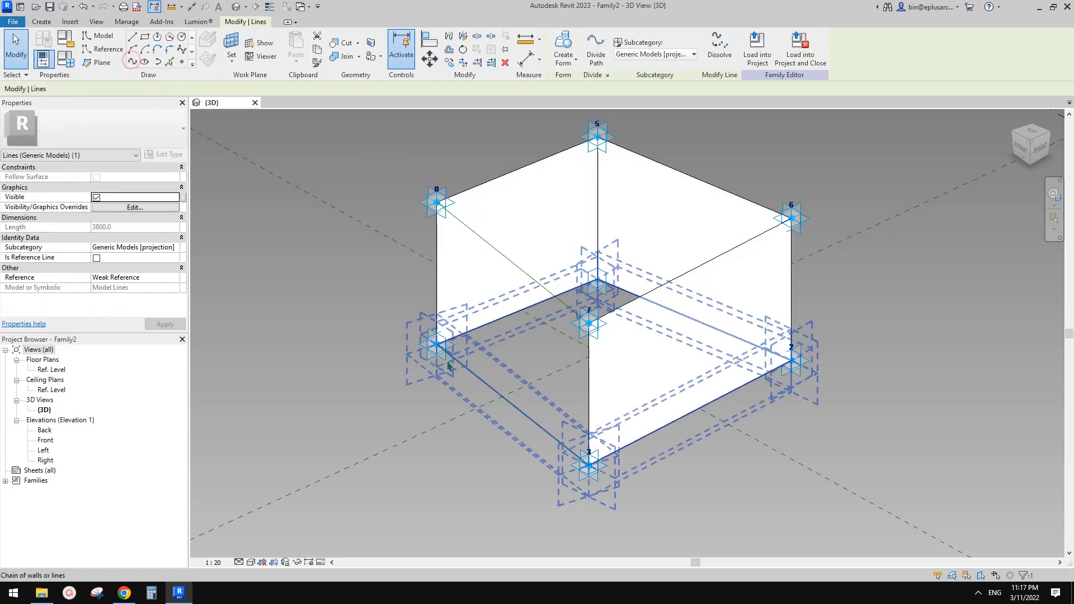
pyautogui.press('Escape')
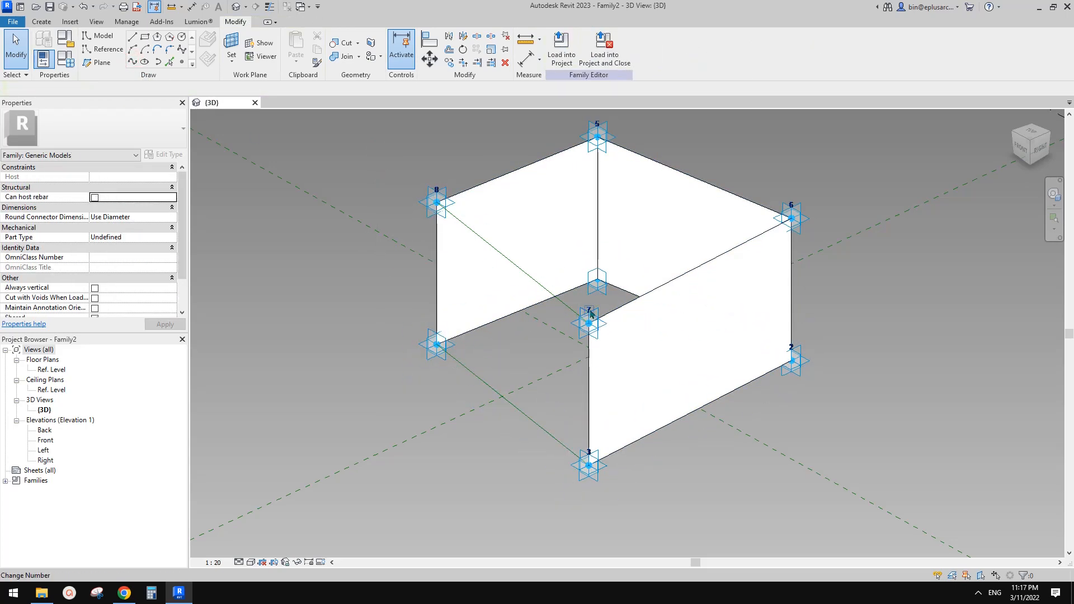
# Draw a vertical line through adaptive points 7 and 3 at the other edge of the open side
pyautogui.click(589, 322)
pyautogui.keyDown('ctrl'); pyautogui.click(588, 465); pyautogui.keyUp('ctrl')
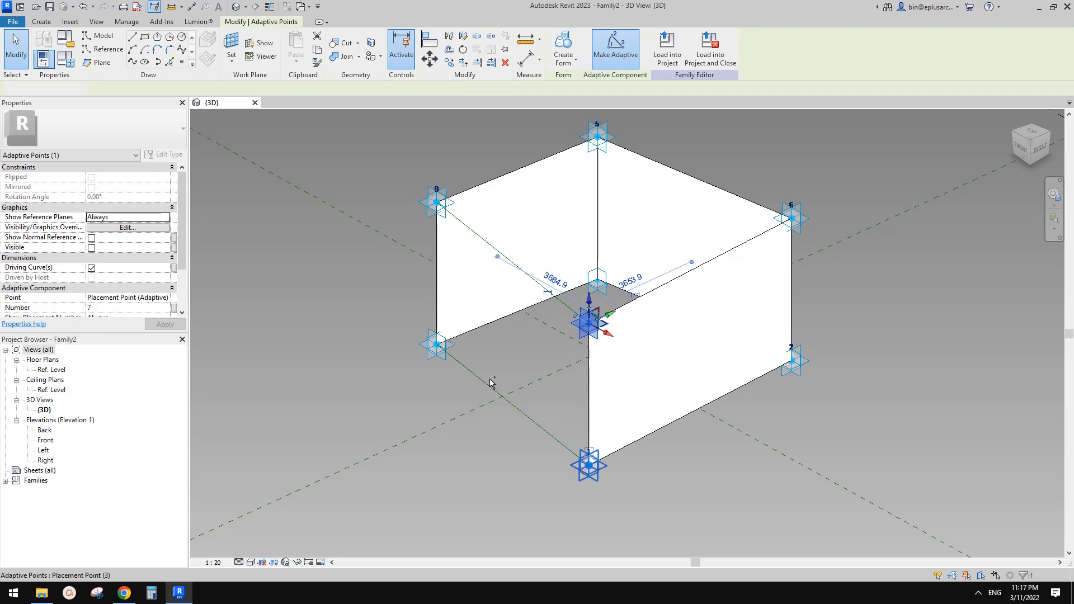
pyautogui.click(132, 62)
# Convert the two vertical model lines 7–3 and 8–4 into reference lines
pyautogui.click(553, 300)
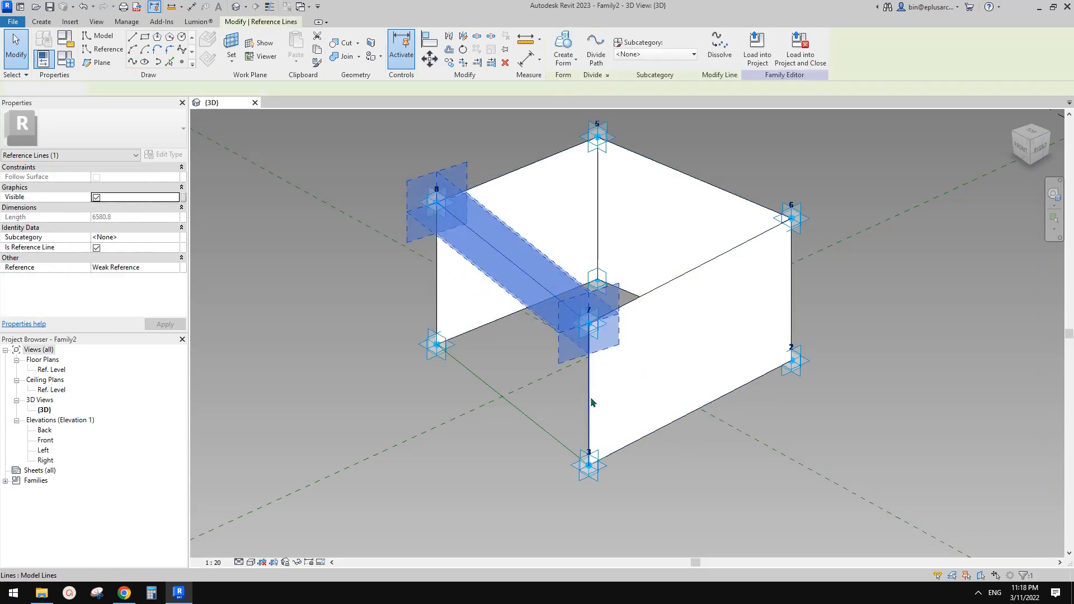
pyautogui.click(589, 397)
pyautogui.click(437, 274)
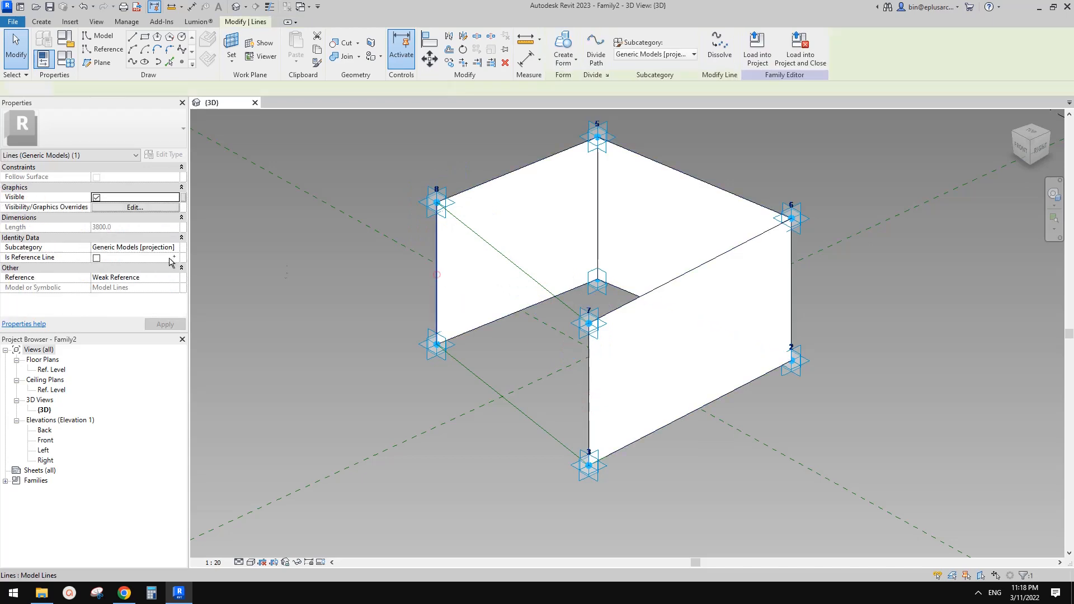
pyautogui.click(97, 258)
pyautogui.press('Escape')
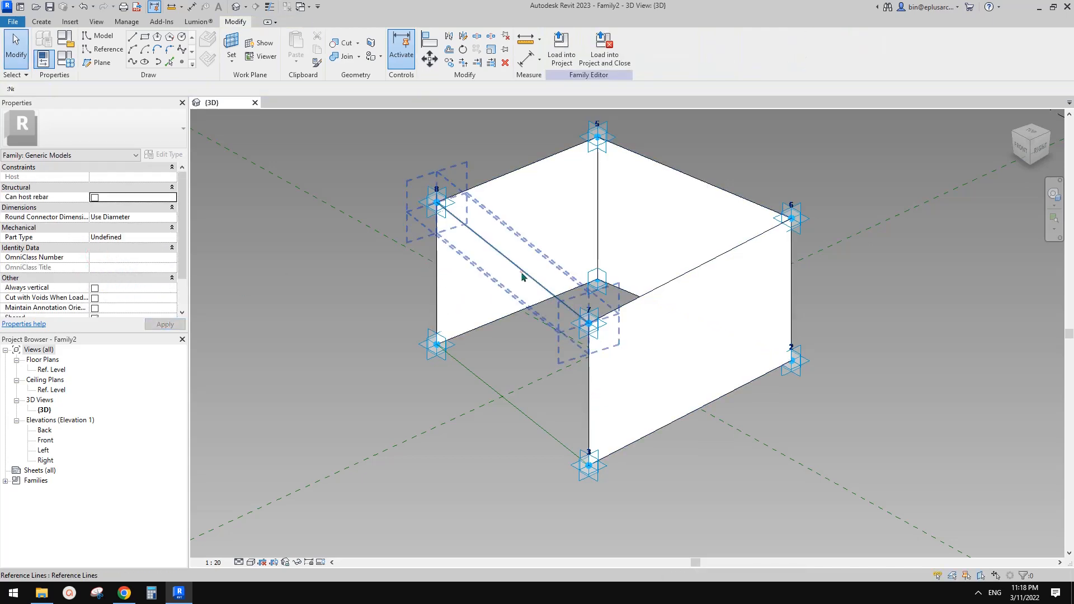
# Create a form from the four reference lines bordering the open side, 7–8, 8–4, 4–3 and 3–7
pyautogui.click(522, 277)
pyautogui.keyDown('ctrl'); pyautogui.click(438, 295); pyautogui.keyUp('ctrl')
pyautogui.keyDown('ctrl'); pyautogui.click(481, 386); pyautogui.keyUp('ctrl')
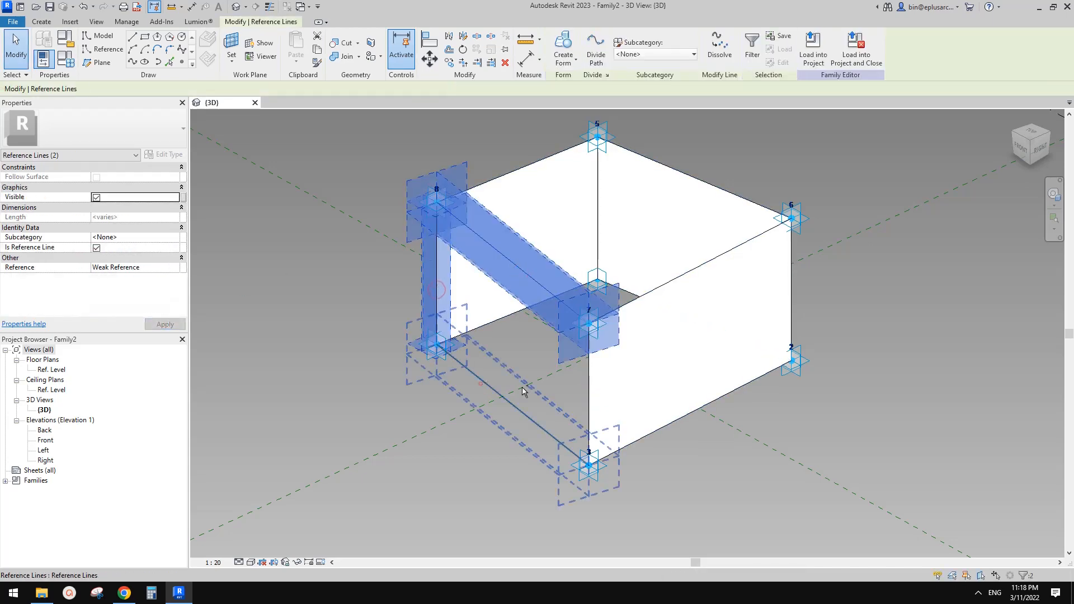
pyautogui.keyDown('ctrl'); pyautogui.click(589, 383); pyautogui.keyUp('ctrl')
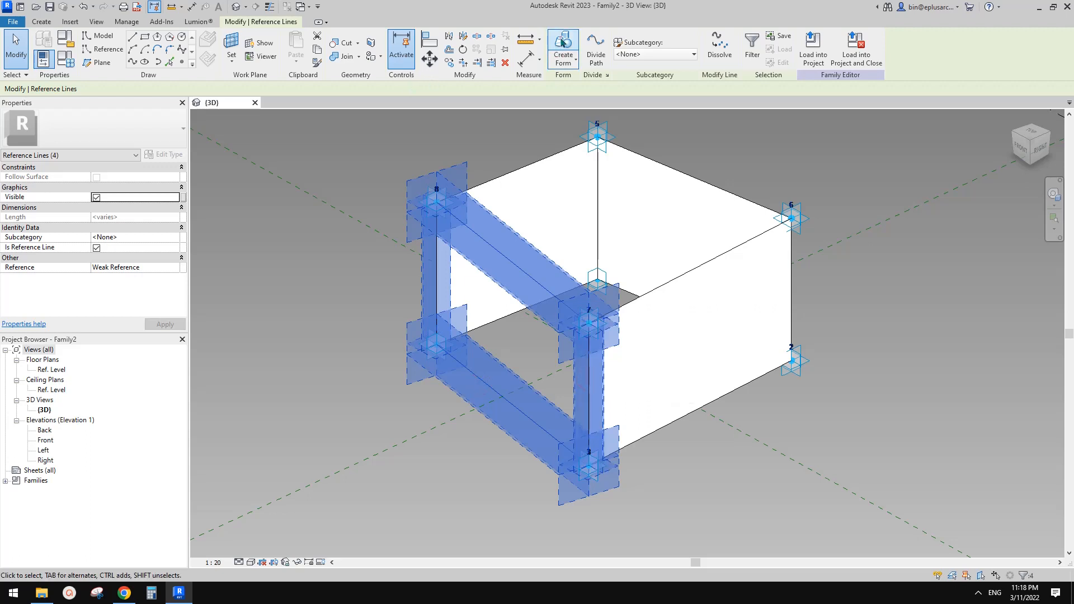
pyautogui.click(563, 45)
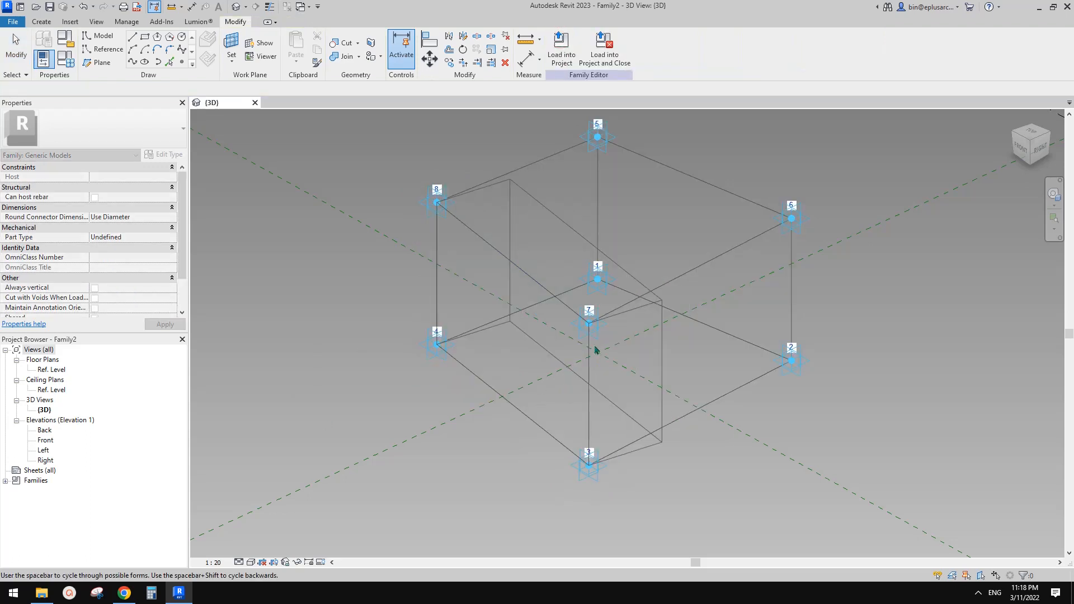
pyautogui.keyDown('shift'); pyautogui.moveTo(568, 304); pyautogui.dragTo(582, 342, button='middle'); pyautogui.keyUp('shift')
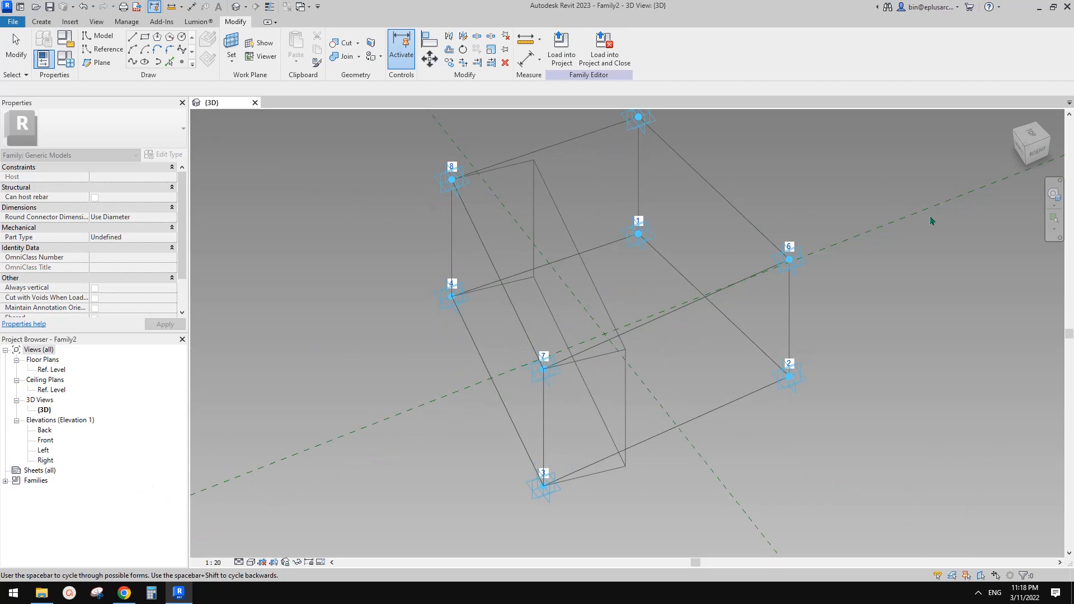
pyautogui.click(810, 176)
# Delete the inner extruded face of the new form, keeping a flat surface between points 3, 4, 8 and 7
pyautogui.moveTo(698, 327)
pyautogui.keyDown('shift'); pyautogui.mouseDown(button='middle')
pyautogui.moveTo(787, 360)
pyautogui.moveTo(671, 318)
pyautogui.mouseUp(button='middle'); pyautogui.keyUp('shift')
pyautogui.keyDown('shift'); pyautogui.moveTo(534, 341); pyautogui.dragTo(587, 300, button='middle'); pyautogui.keyUp('shift')
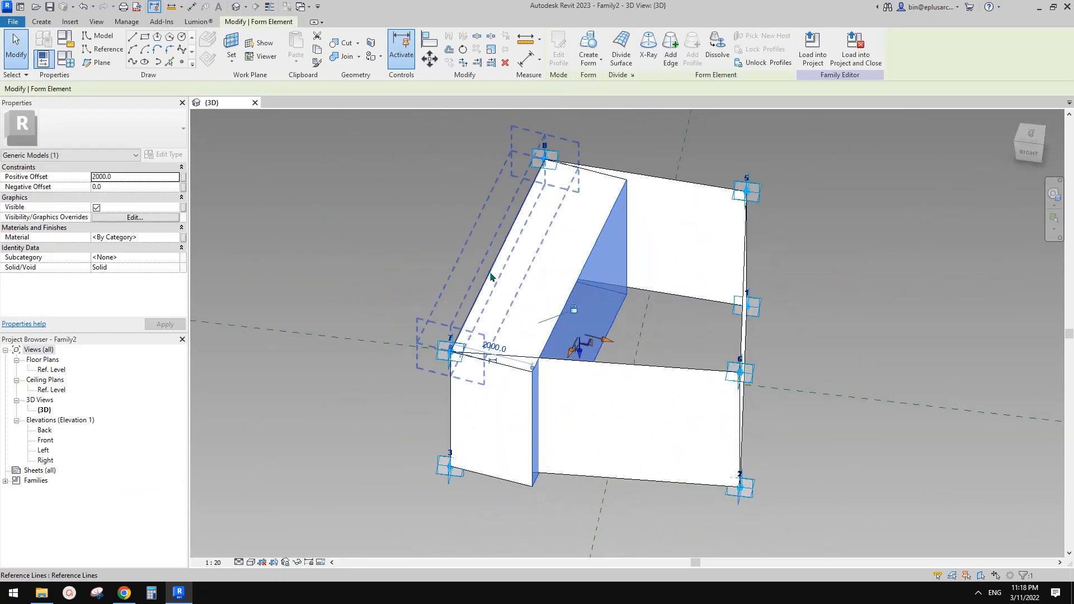
pyautogui.keyDown('shift'); pyautogui.moveTo(491, 271); pyautogui.dragTo(659, 371, button='middle'); pyautogui.keyUp('shift')
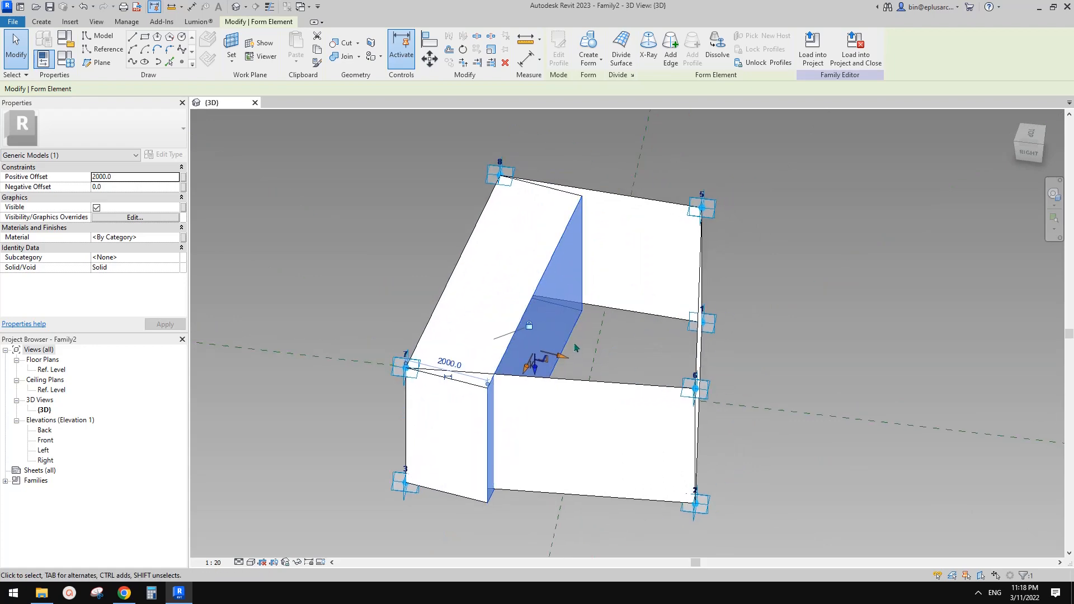
pyautogui.press('Delete')
pyautogui.click(464, 302)
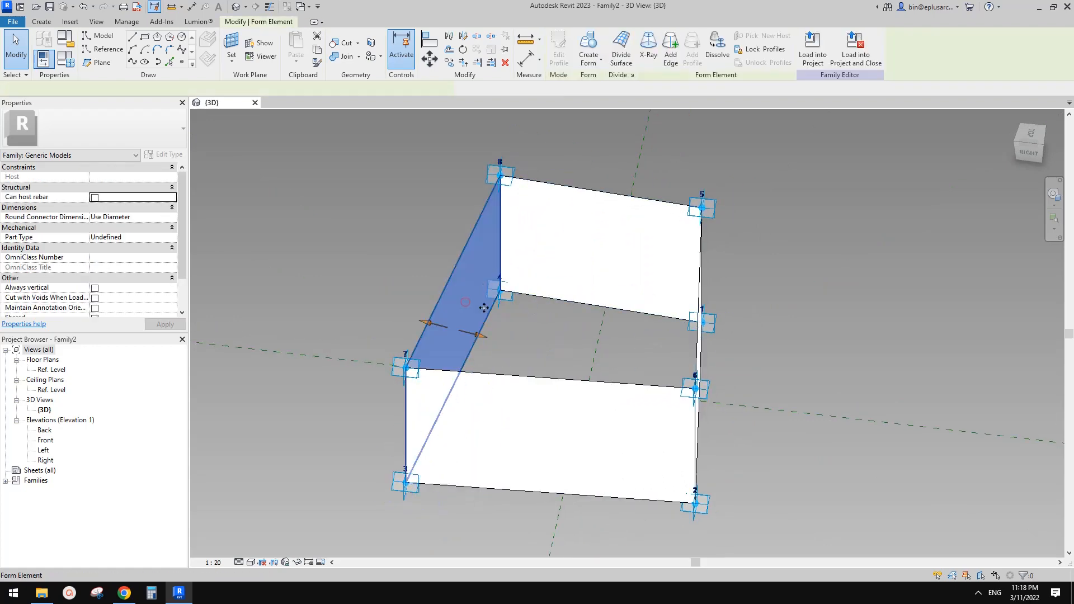
pyautogui.keyDown('shift'); pyautogui.moveTo(549, 335); pyautogui.dragTo(681, 335, button='middle'); pyautogui.keyUp('shift')
pyautogui.click(722, 306)
pyautogui.moveTo(420, 182); pyautogui.dragTo(533, 245, button='middle')
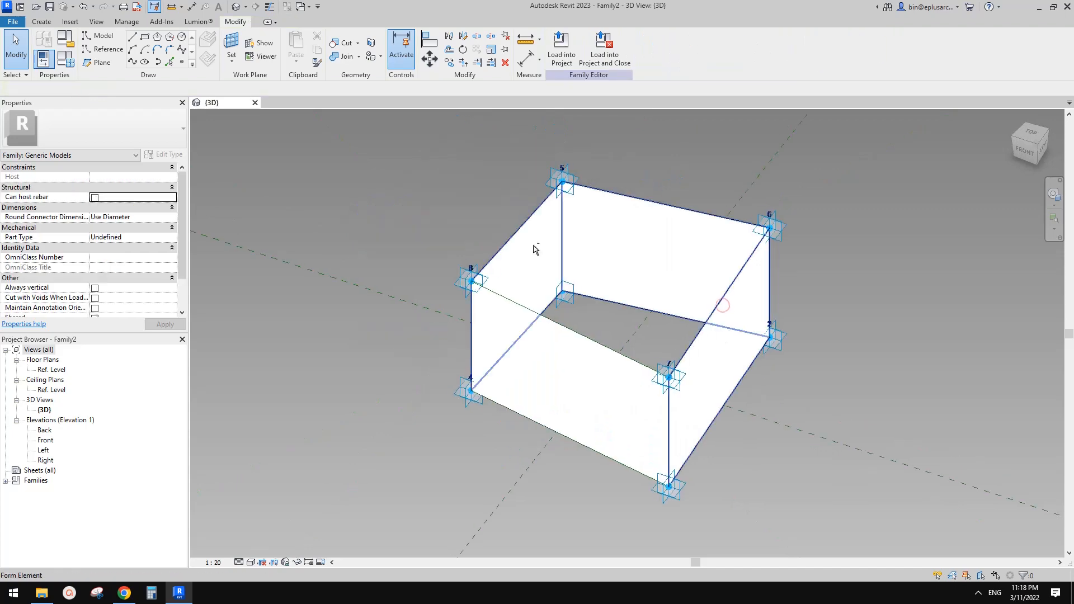
pyautogui.keyDown('shift'); pyautogui.moveTo(640, 319); pyautogui.dragTo(610, 299, button='middle'); pyautogui.keyUp('shift')
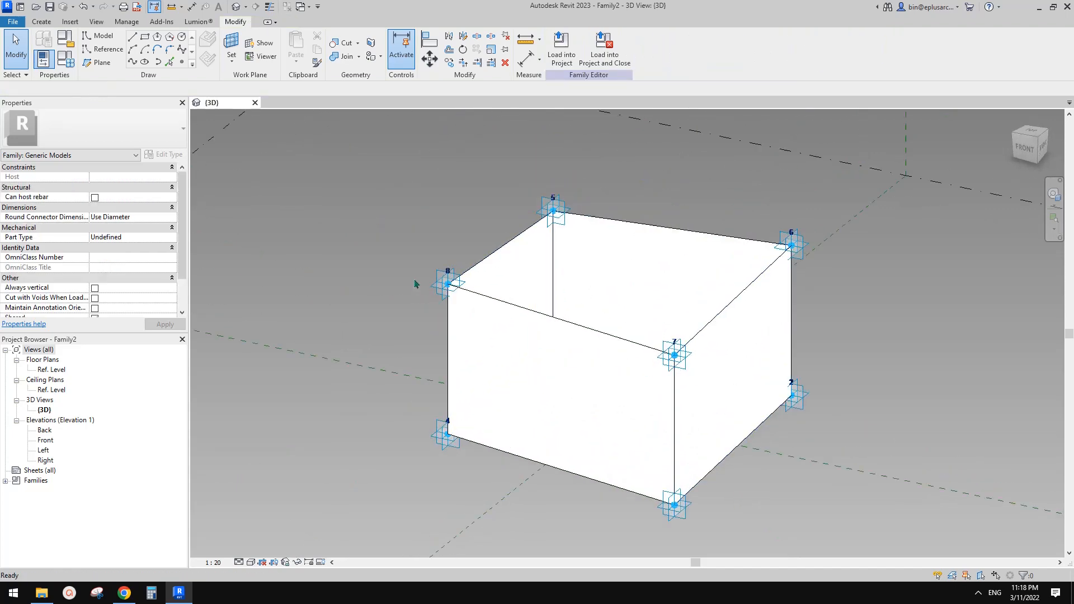
# Create a new conceptual mass family from the Metric Mass.rft template
pyautogui.click(13, 21)
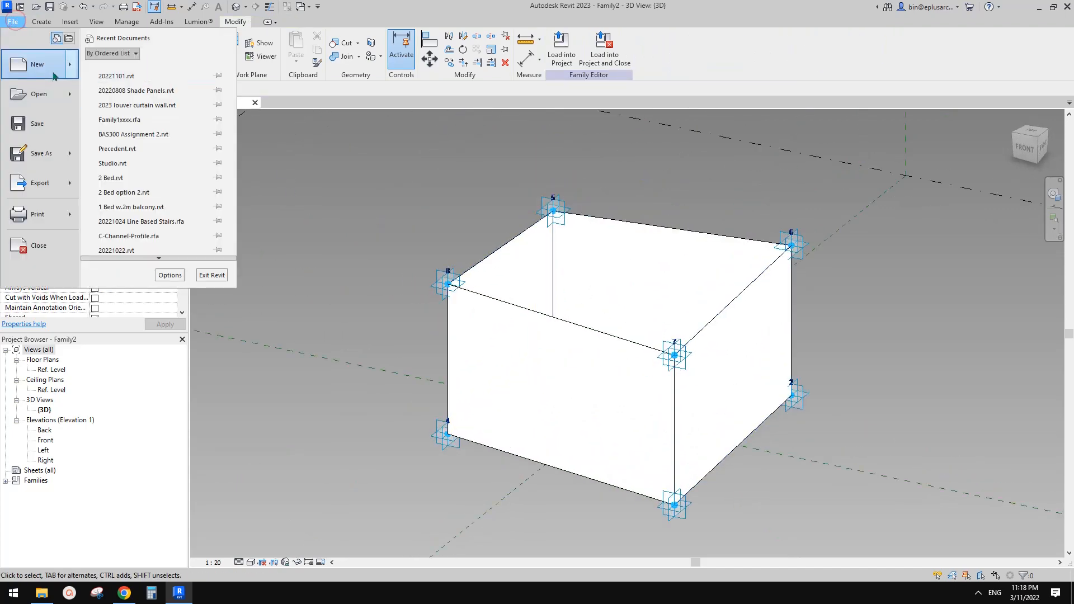
pyautogui.click(69, 66)
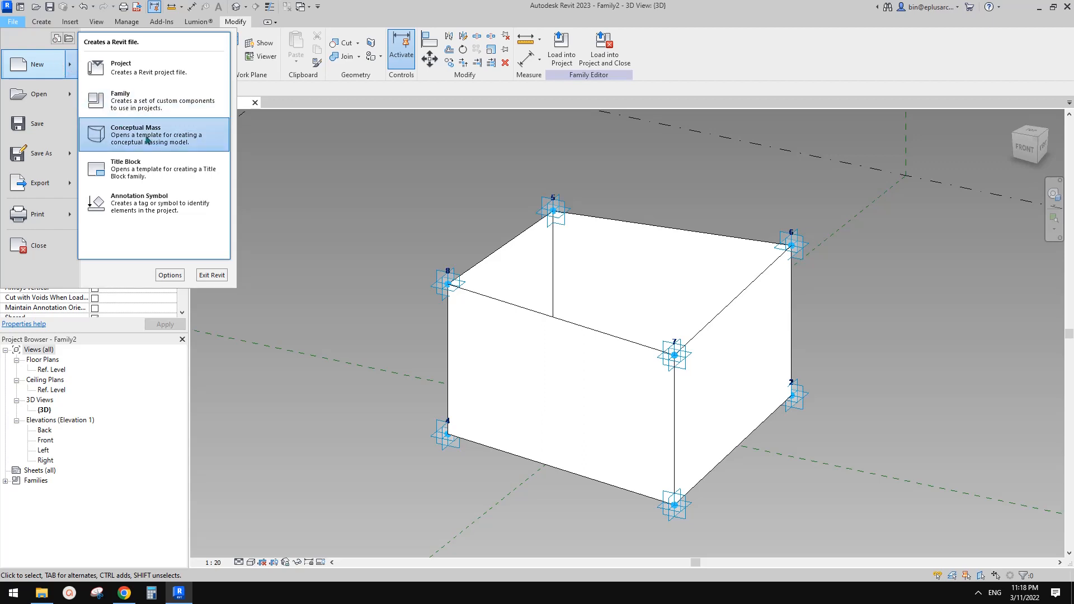
pyautogui.click(146, 134)
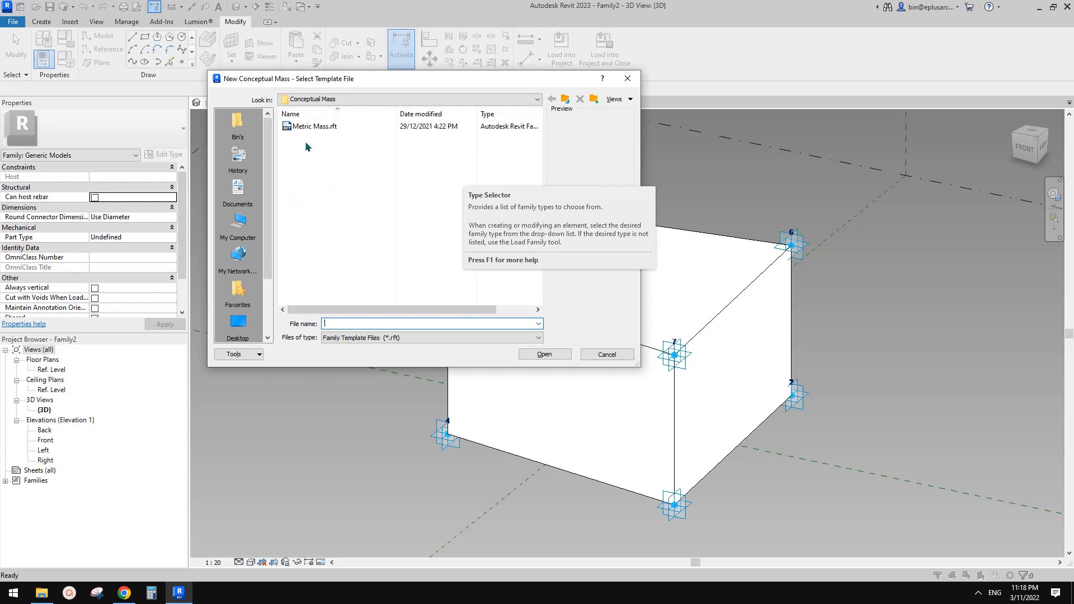
pyautogui.doubleClick(311, 127)
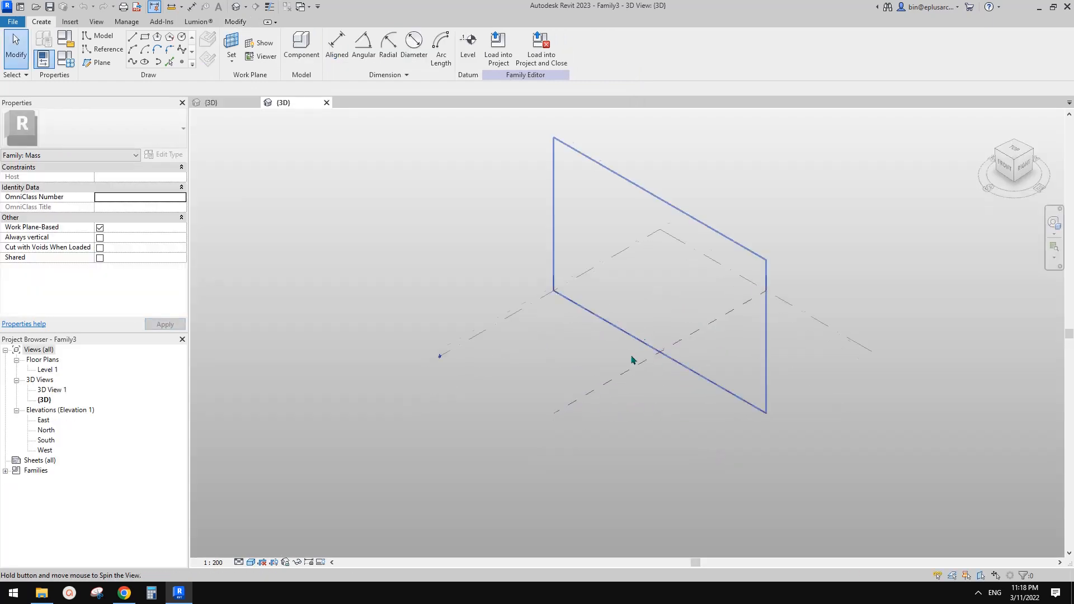
# Draw a reference line rectangle of about 39000 by 51000 mm on Level 1 around the crossing of the reference planes
pyautogui.keyDown('shift'); pyautogui.moveTo(655, 362); pyautogui.dragTo(330, 334, button='middle'); pyautogui.keyUp('shift')
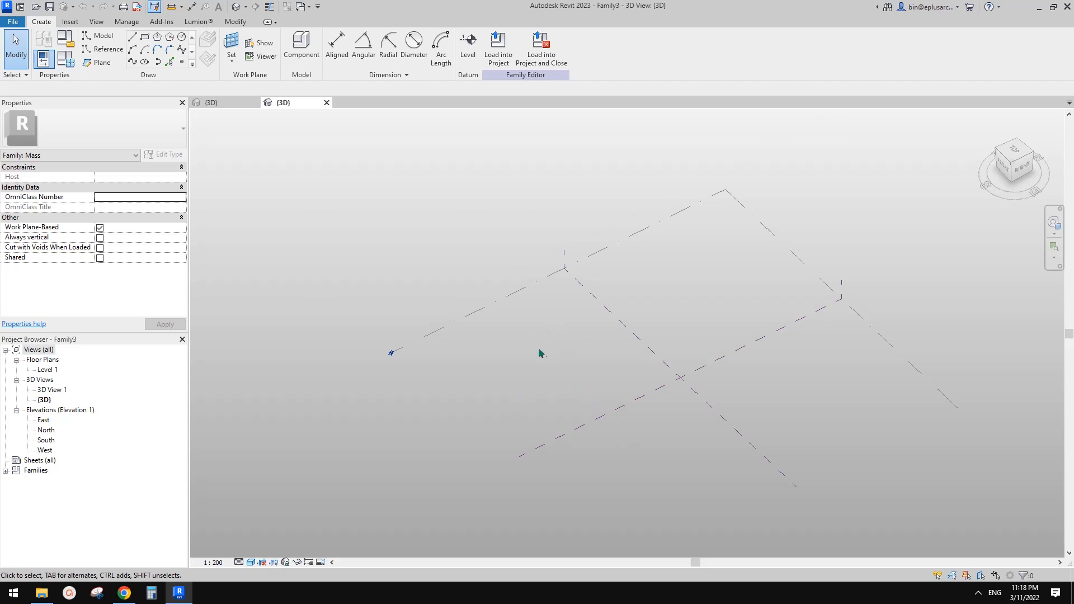
pyautogui.moveTo(635, 308); pyautogui.dragTo(639, 304, button='middle')
pyautogui.moveTo(584, 347); pyautogui.dragTo(584, 347, button='middle')
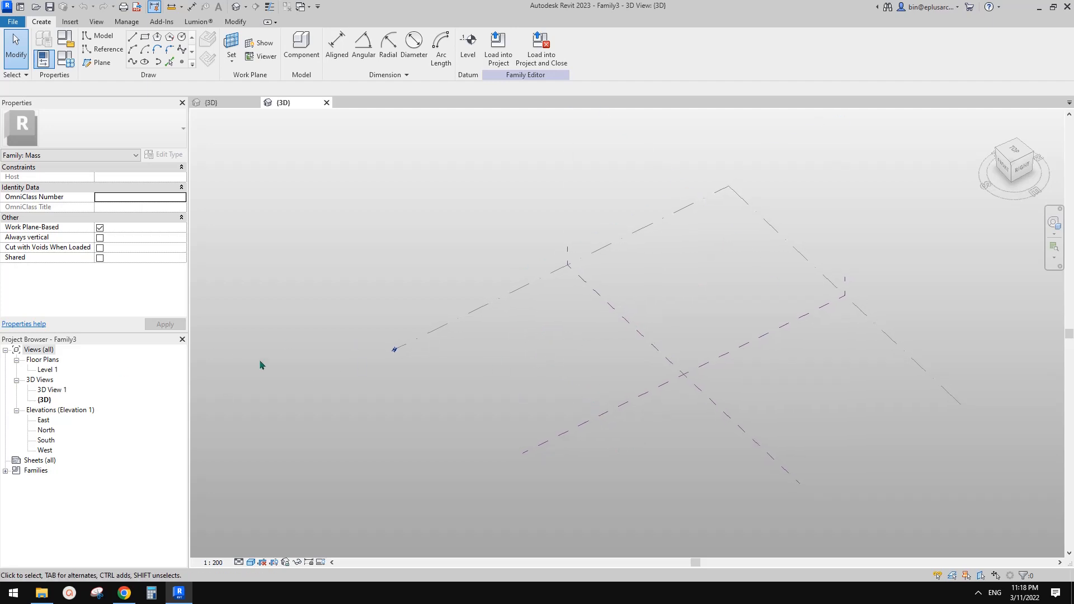
pyautogui.click(102, 50)
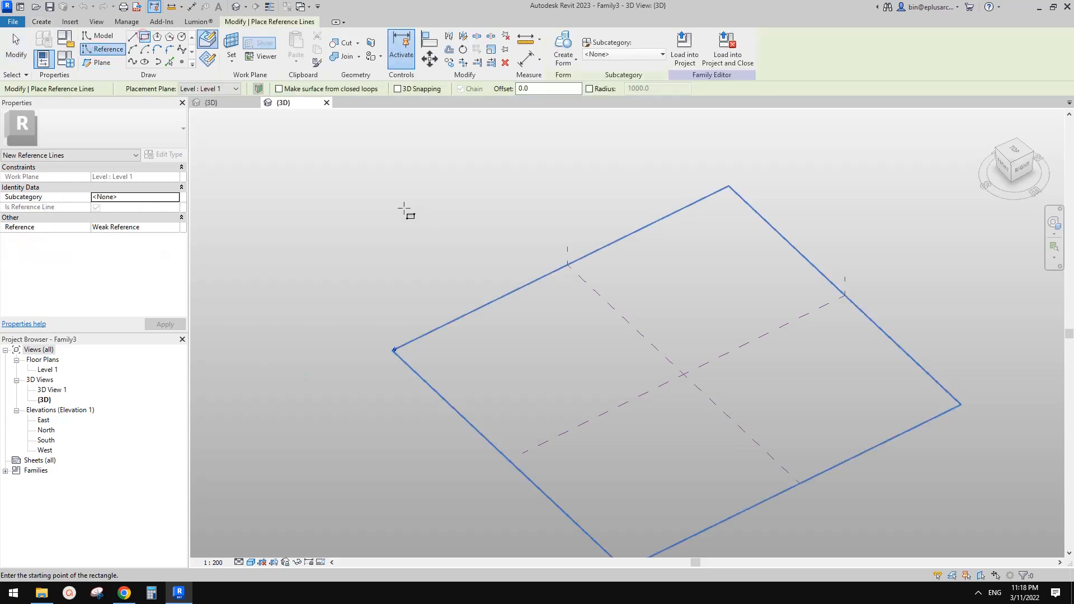
pyautogui.click(556, 338)
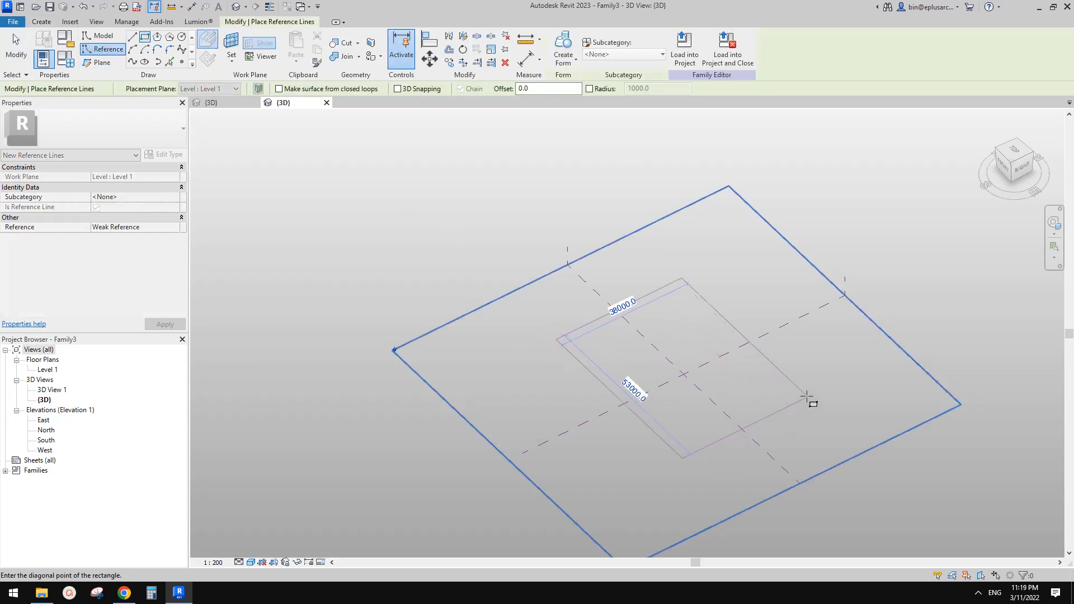
pyautogui.click(800, 390)
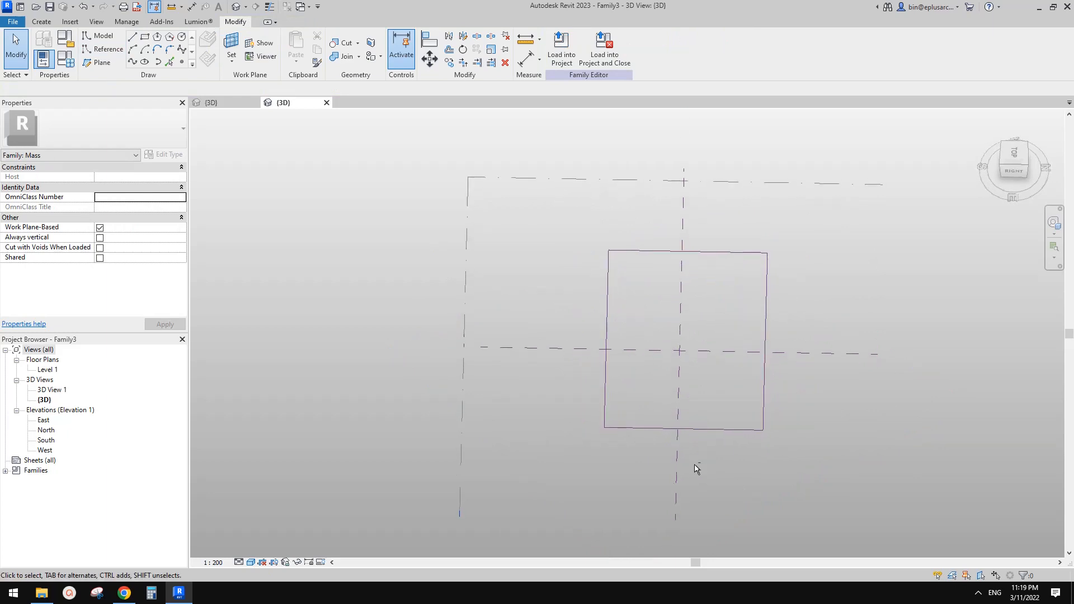
# Create a flat surface form from the rectangular reference line loop, choosing the planar option instead of the box
pyautogui.keyDown('shift'); pyautogui.moveTo(690, 387); pyautogui.dragTo(733, 257, button='middle'); pyautogui.keyUp('shift')
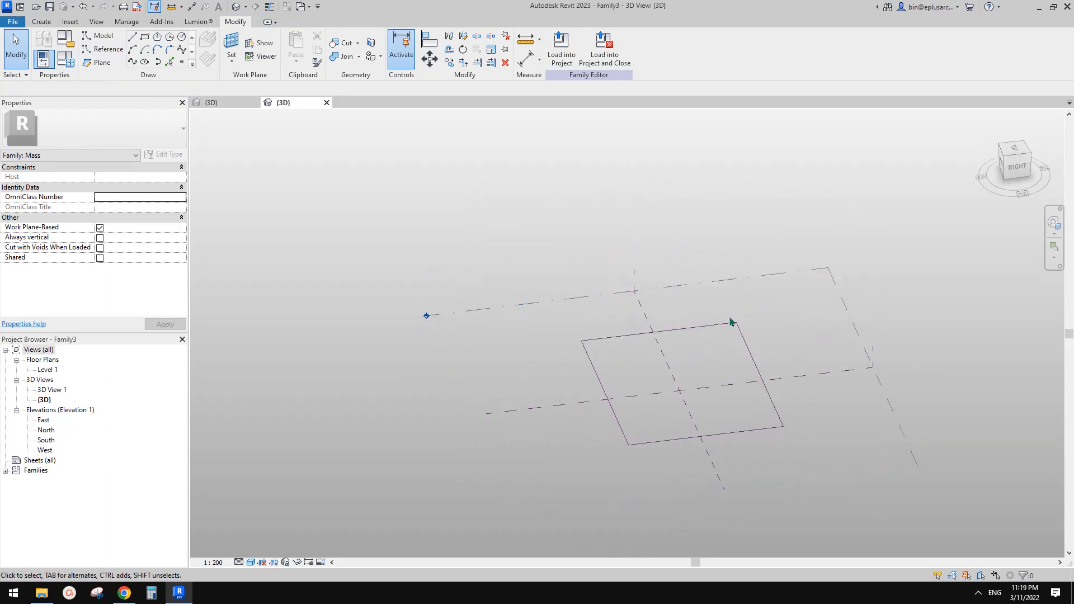
pyautogui.press('Tab')
pyautogui.click(728, 320)
pyautogui.click(573, 52)
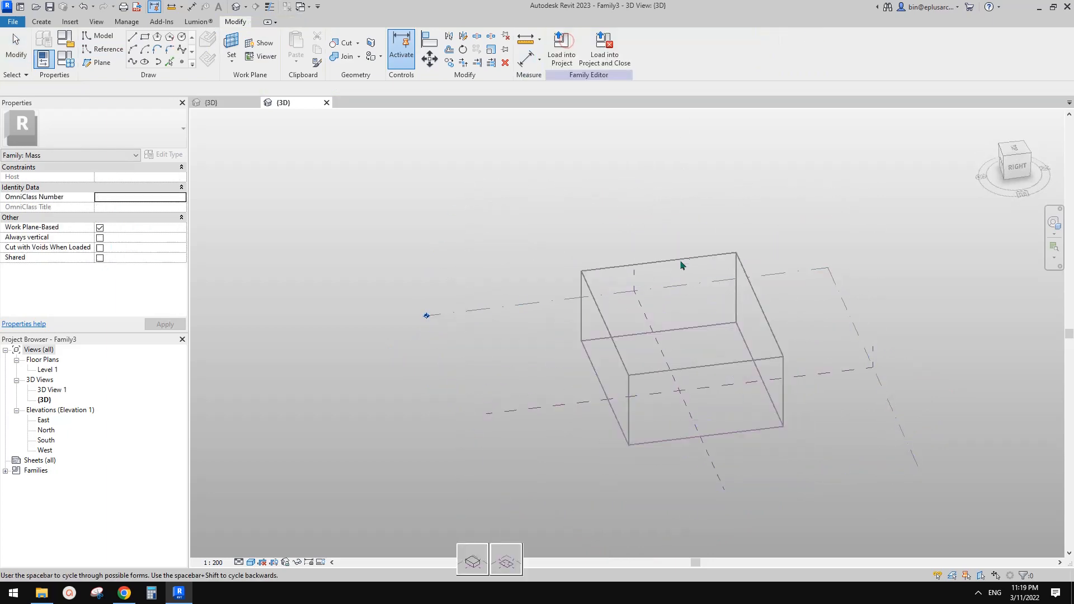
pyautogui.click(509, 564)
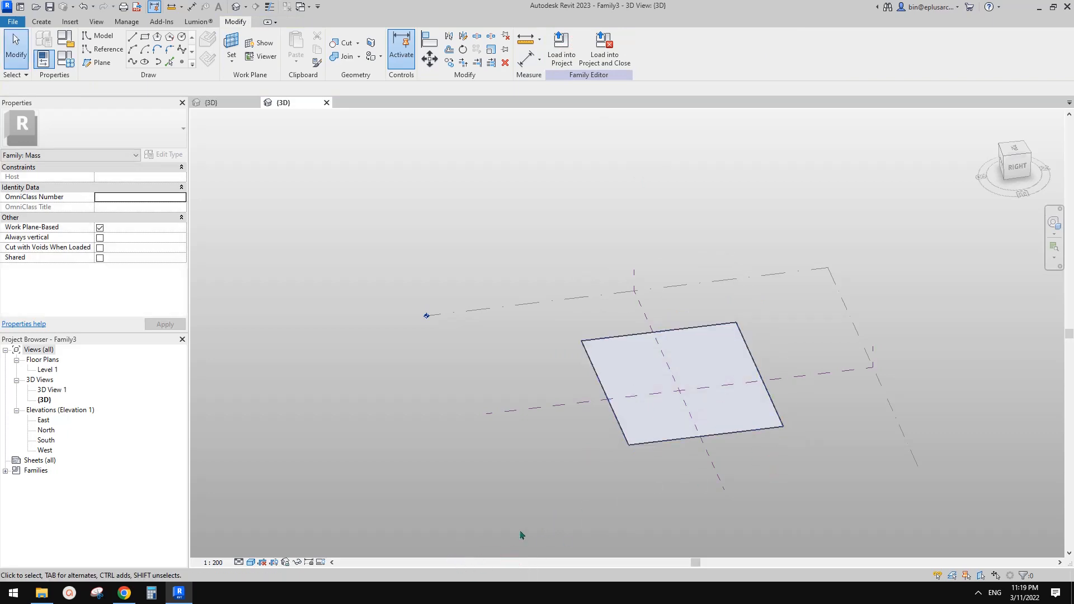
pyautogui.keyDown('shift'); pyautogui.moveTo(755, 475); pyautogui.dragTo(707, 476, button='middle'); pyautogui.keyUp('shift')
pyautogui.scroll(1, 699, 446)
pyautogui.click(706, 442)
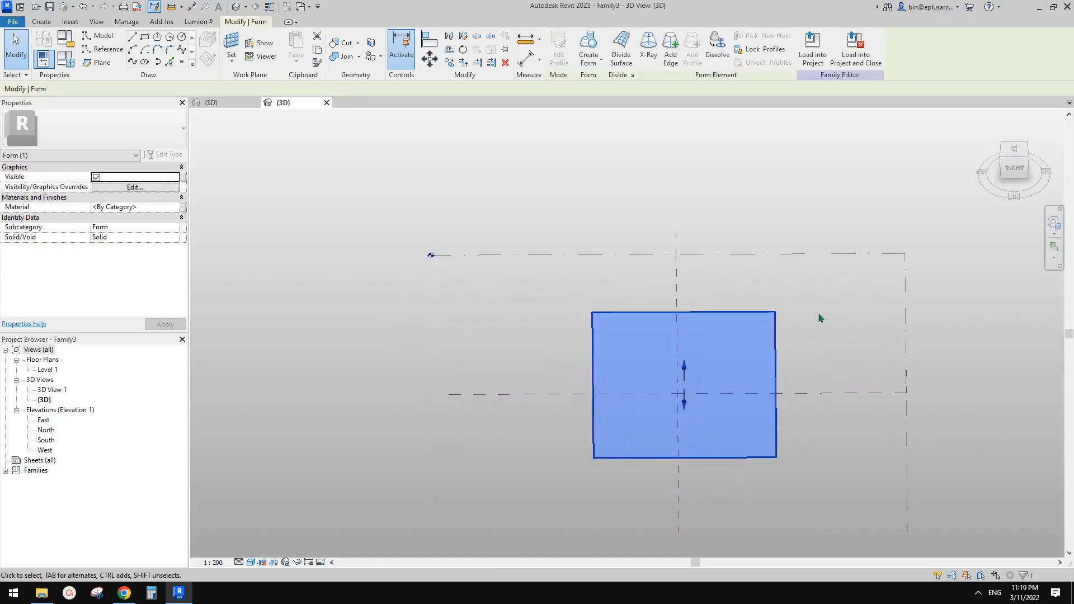
pyautogui.moveTo(750, 352)
pyautogui.keyDown('shift'); pyautogui.mouseDown(button='middle')
pyautogui.moveTo(772, 321)
pyautogui.moveTo(744, 338)
pyautogui.mouseUp(button='middle'); pyautogui.keyUp('shift')
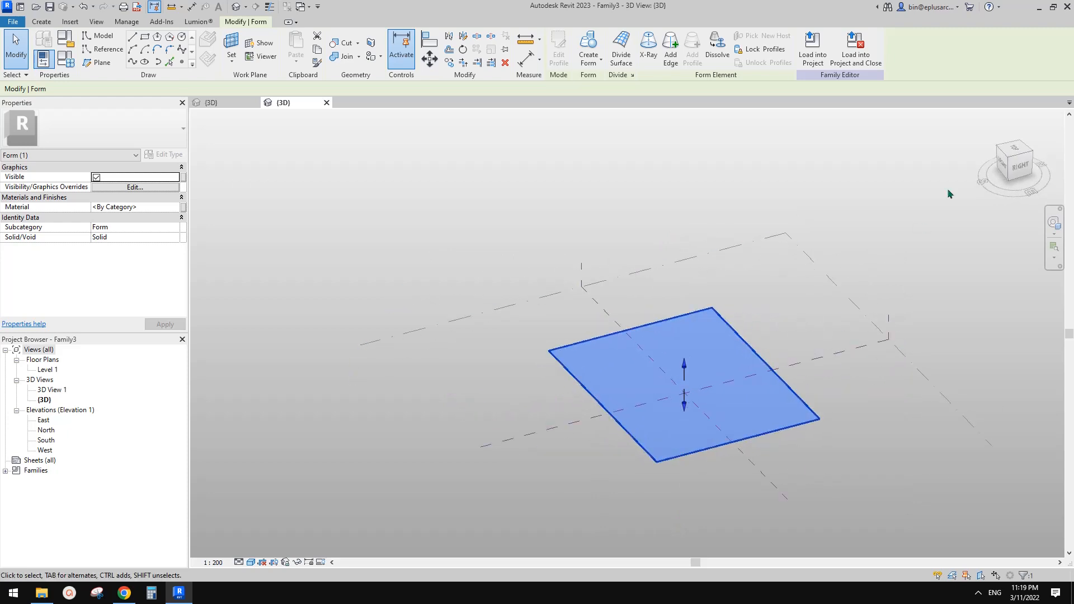
pyautogui.click(810, 326)
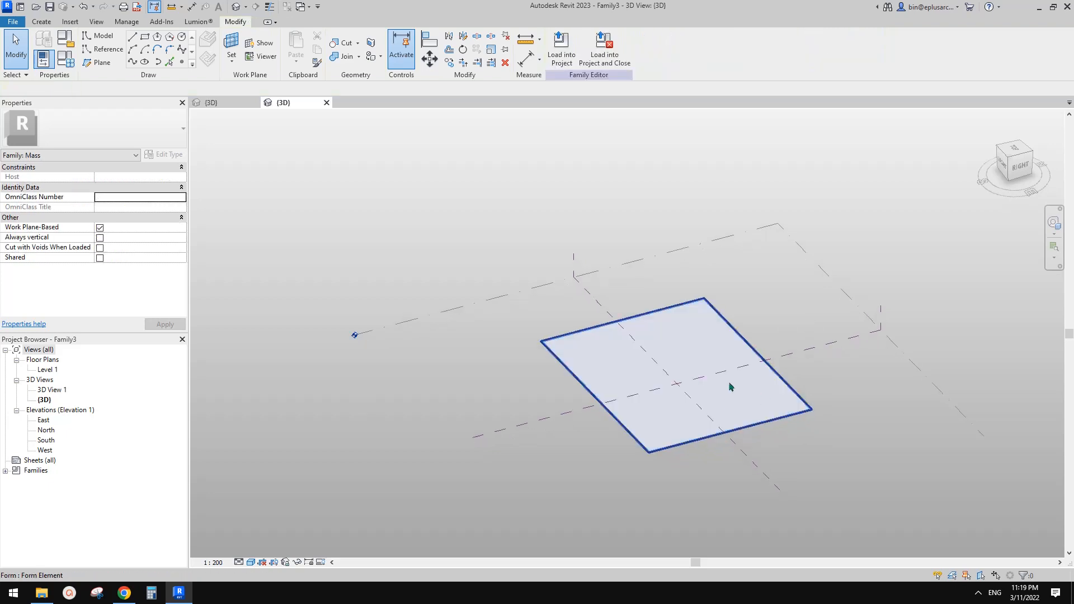
pyautogui.keyDown('shift'); pyautogui.moveTo(810, 326); pyautogui.dragTo(723, 203, button='middle'); pyautogui.keyUp('shift')
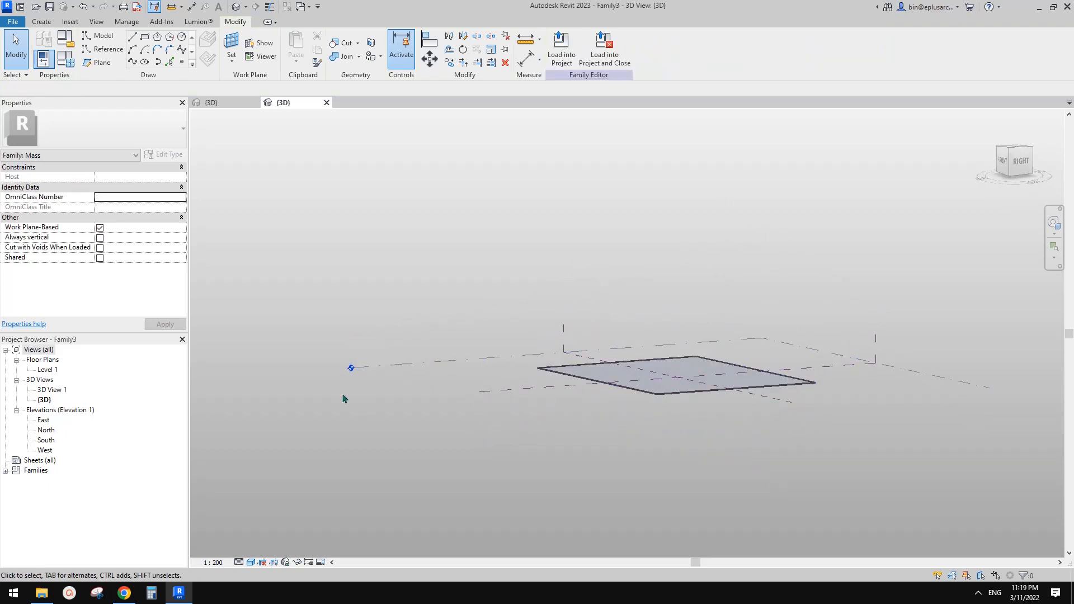
# Copy Level 1 upward by 6000 mm in the North elevation
pyautogui.doubleClick(46, 431)
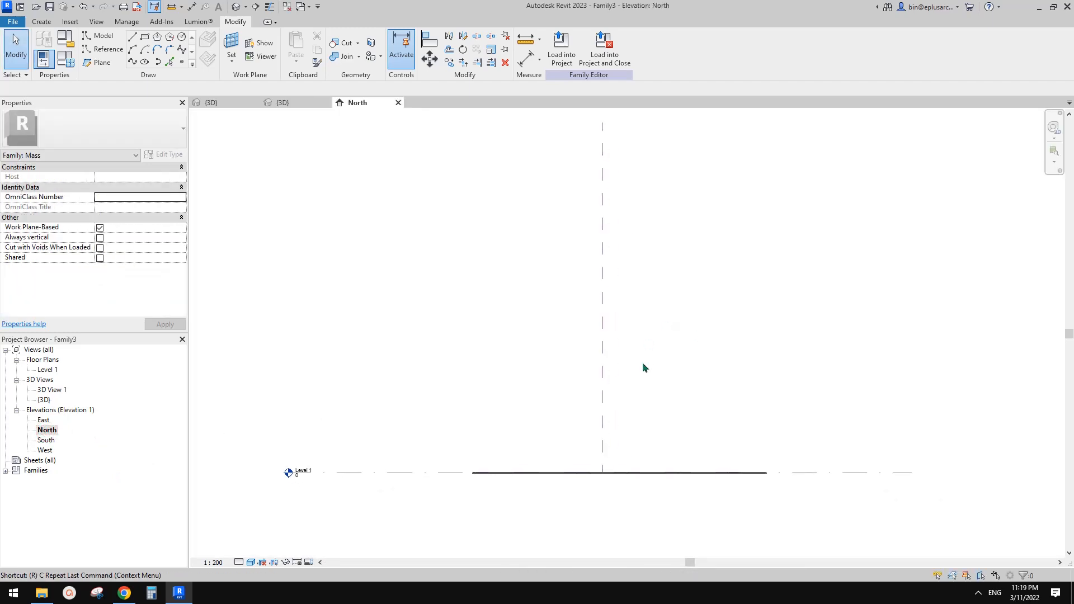
pyautogui.click(847, 473)
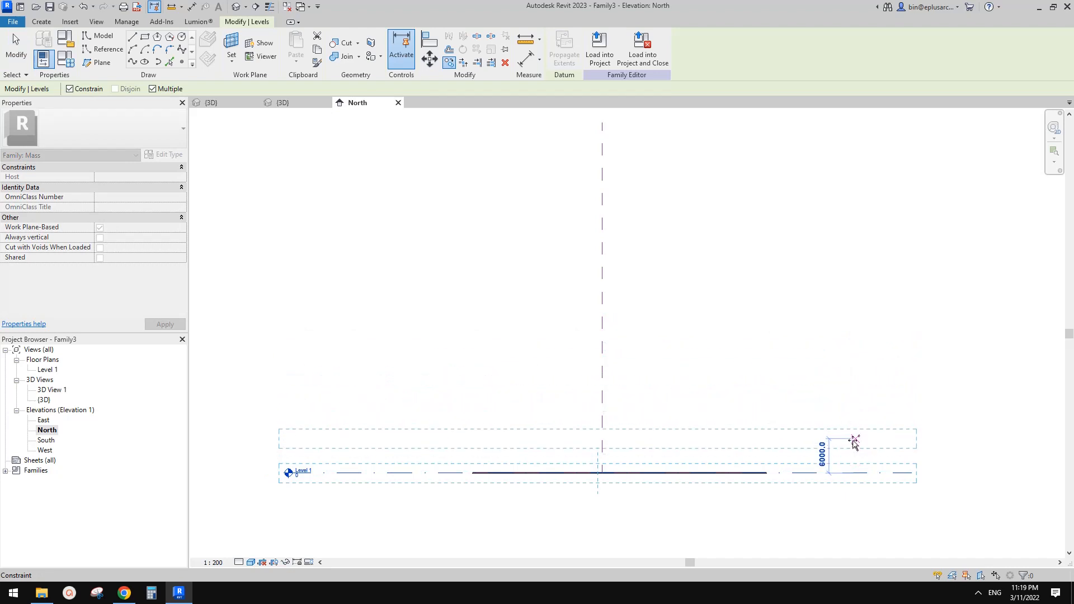
pyautogui.click(853, 443)
pyautogui.press('Escape')
pyautogui.press('Escape')
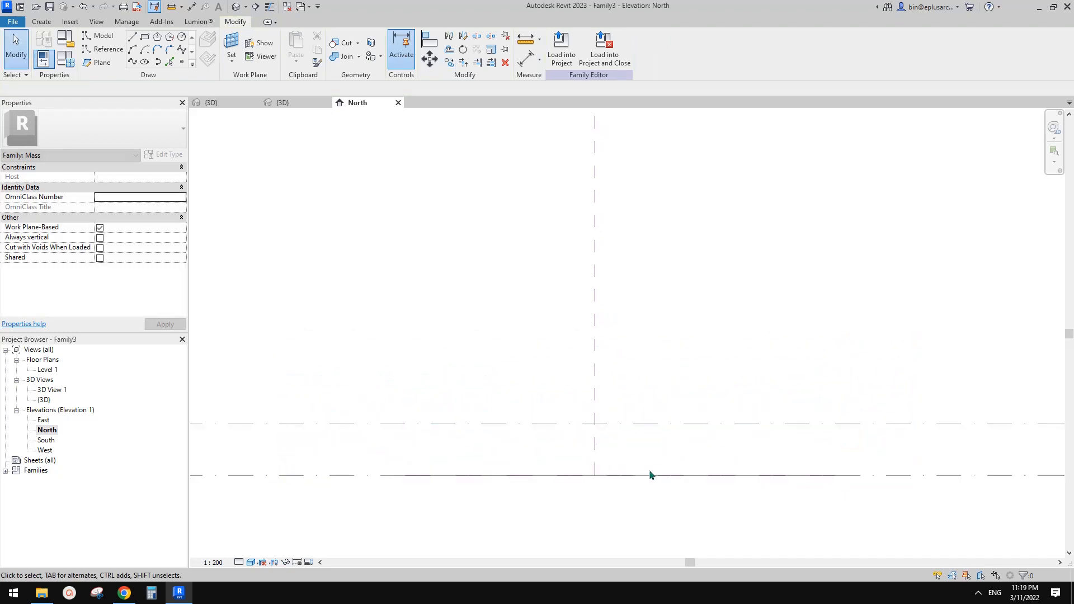
# Set the host of the flat surface's four boundary reference lines to Level 2 in the 3D view
pyautogui.click(659, 477)
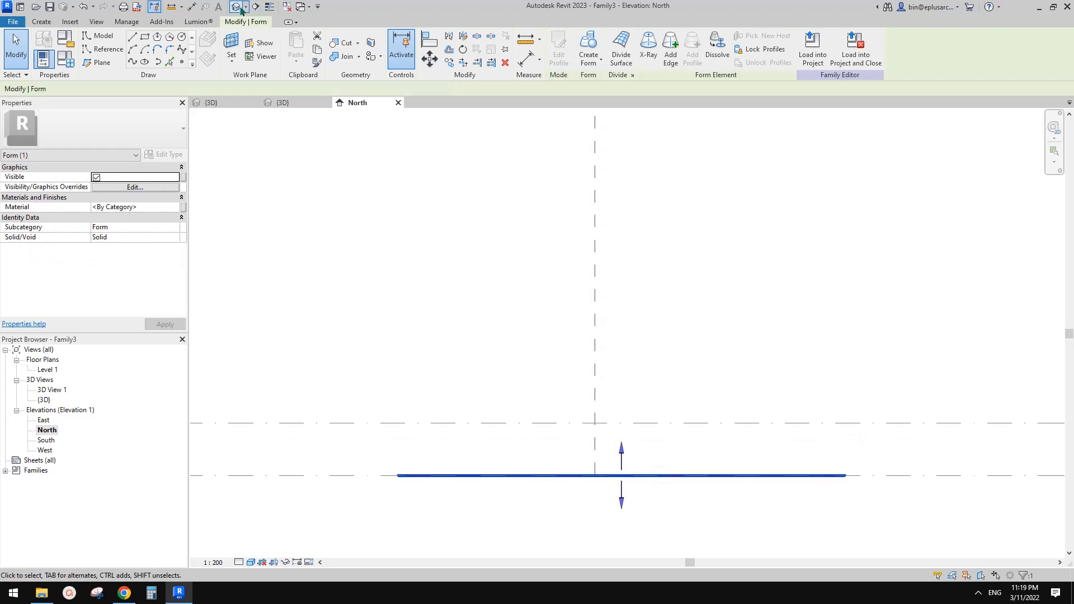
pyautogui.click(239, 8)
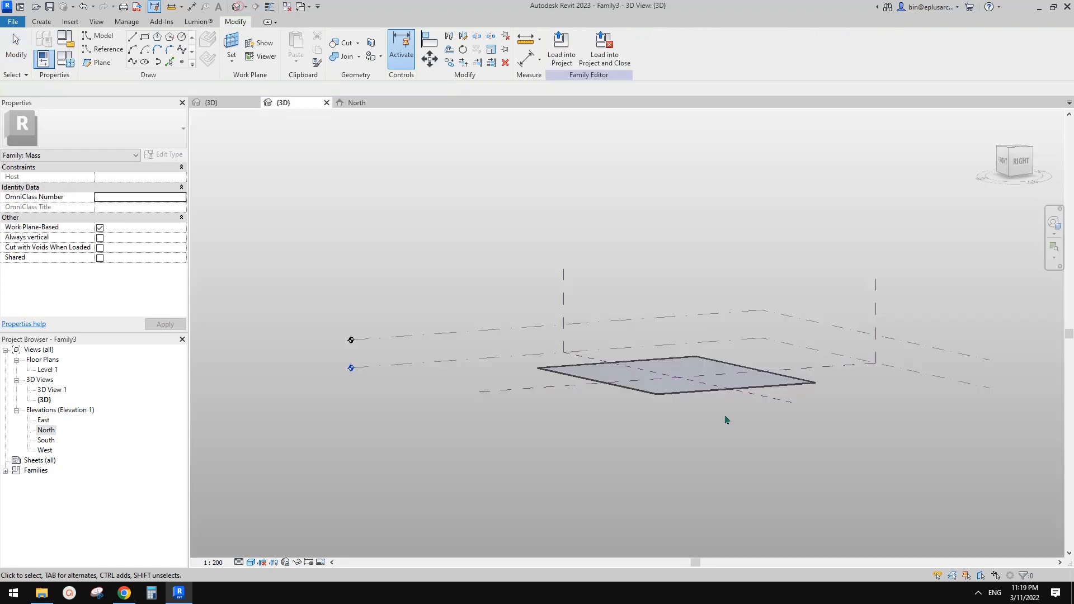
pyautogui.click(766, 387)
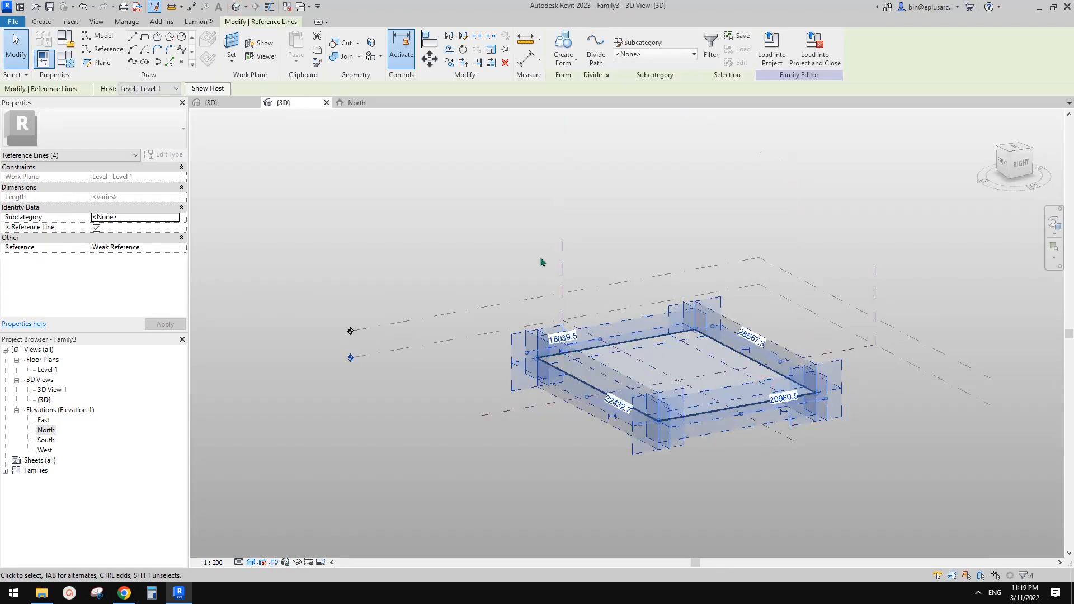
pyautogui.click(175, 88)
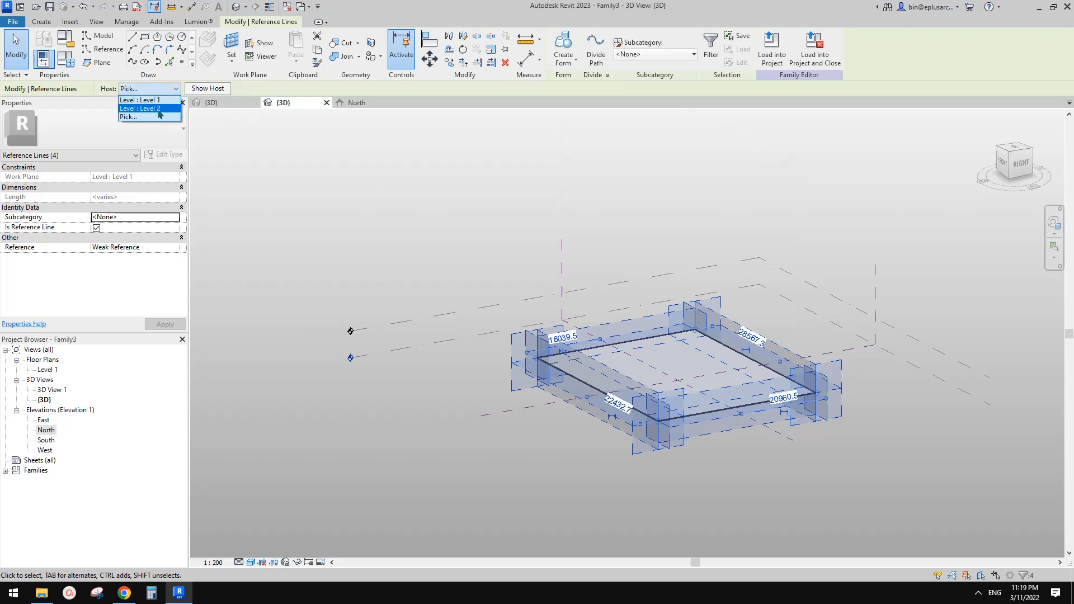
pyautogui.click(156, 109)
pyautogui.press('Escape')
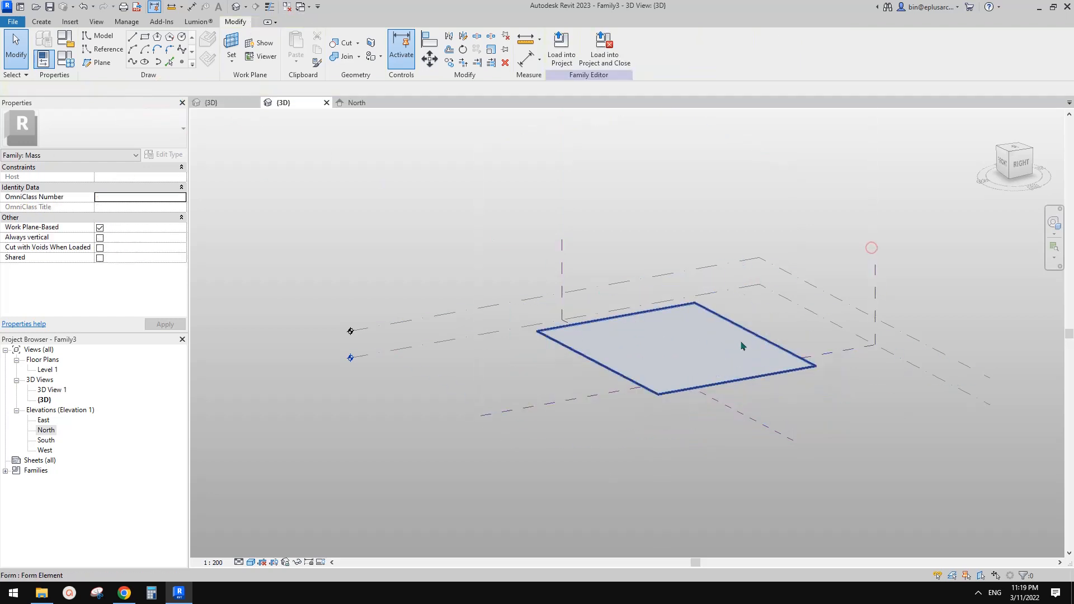
# Draw a four-point spline reference line about 43500 mm long beside the rectangular surface's short edge in the Level 1 plan
pyautogui.keyDown('shift'); pyautogui.moveTo(738, 343); pyautogui.dragTo(642, 419, button='middle'); pyautogui.keyUp('shift')
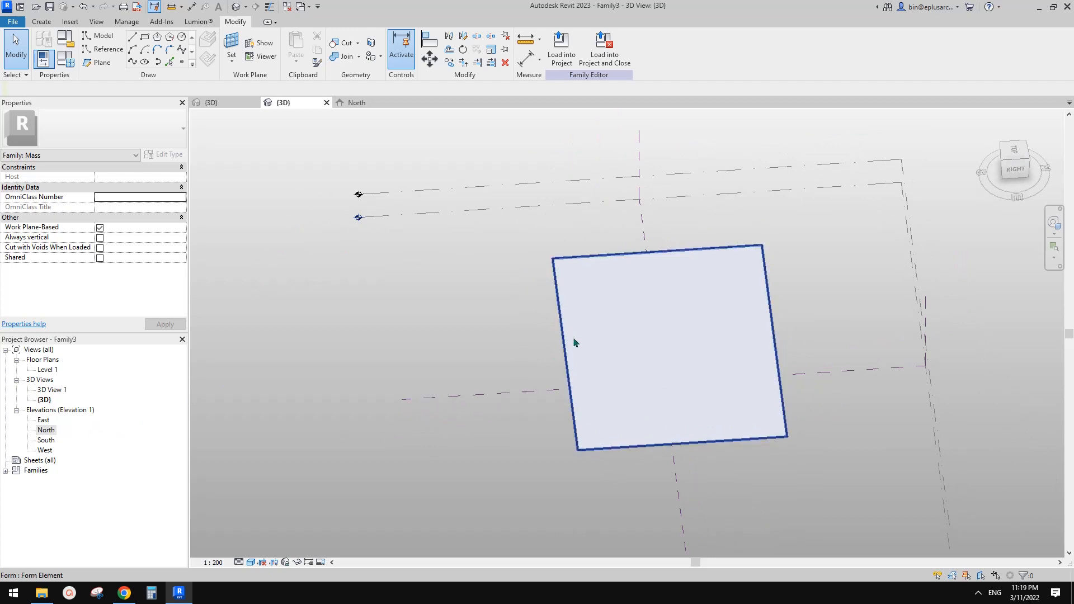
pyautogui.doubleClick(47, 369)
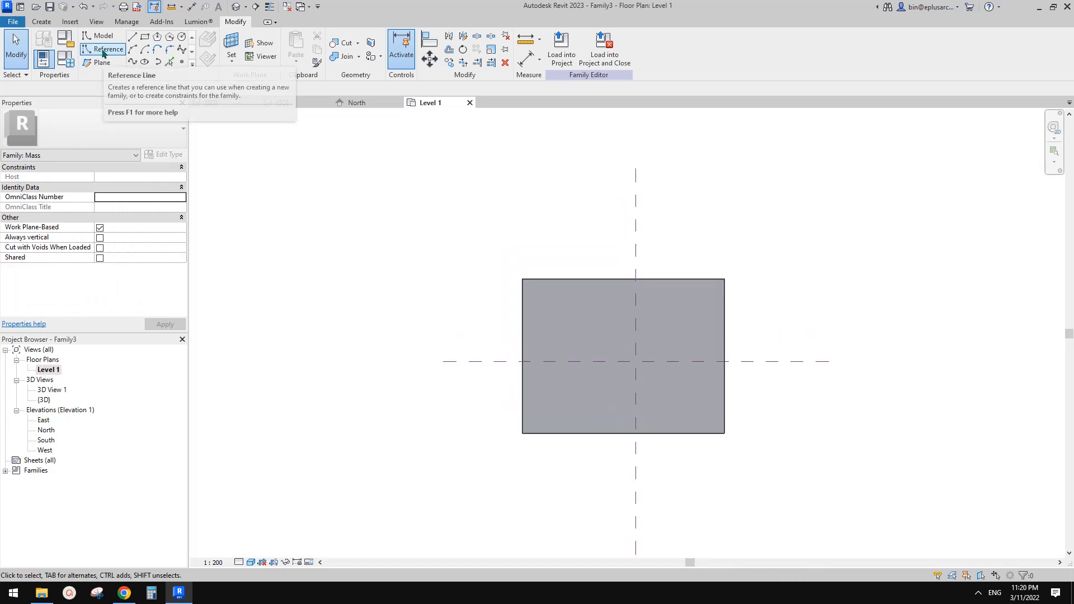
pyautogui.click(102, 50)
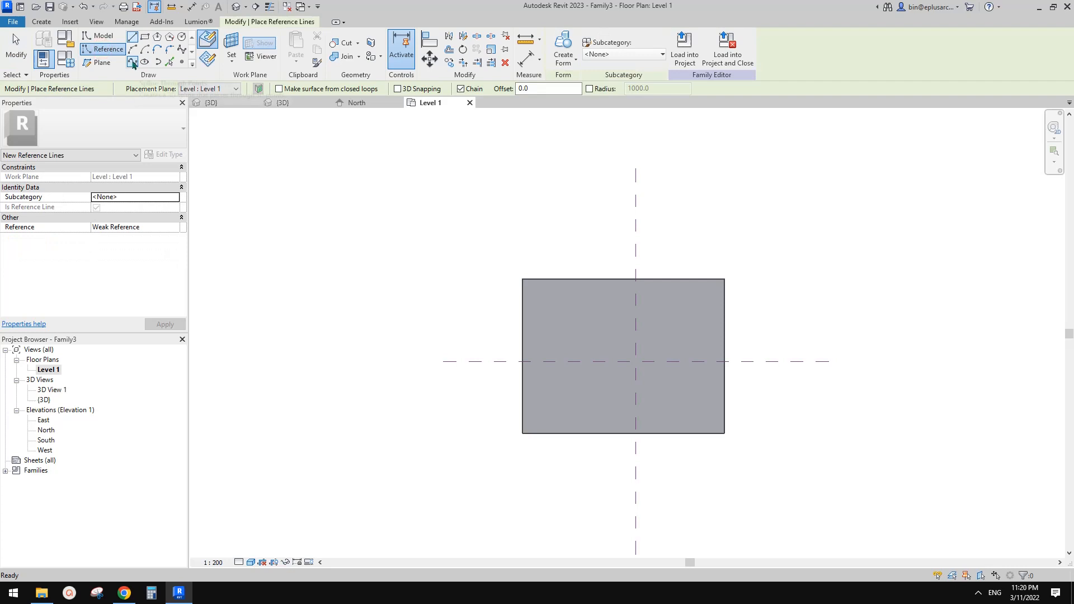
pyautogui.click(133, 62)
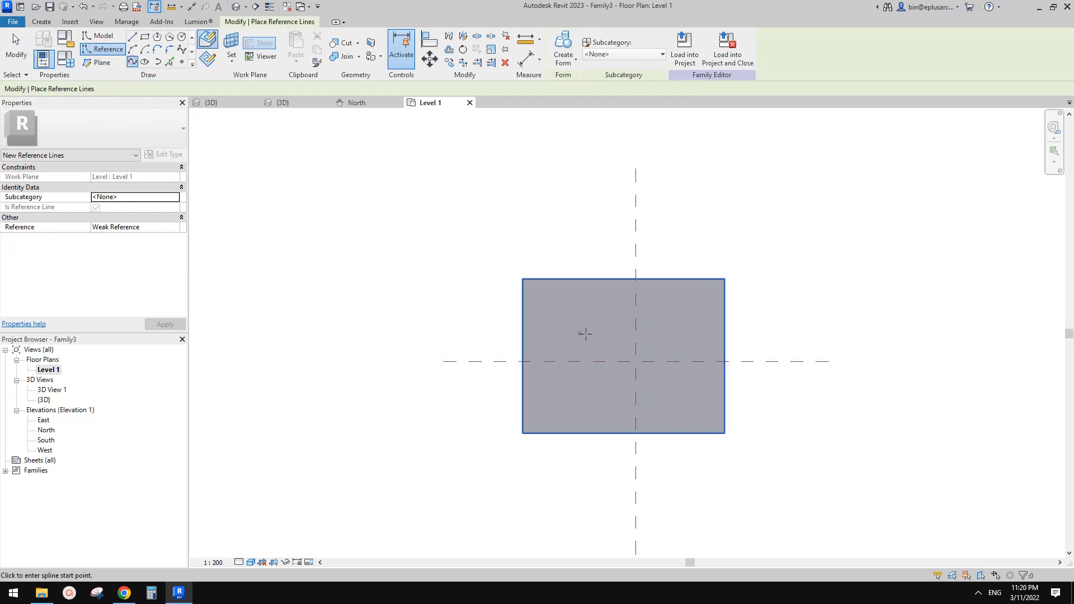
pyautogui.click(495, 319)
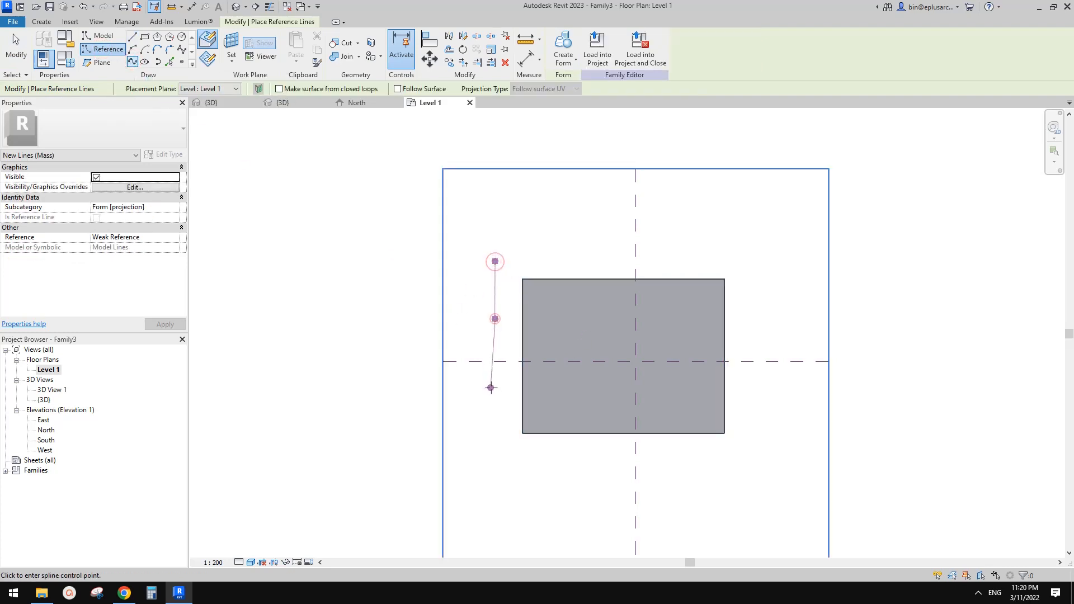
pyautogui.click(491, 387)
pyautogui.doubleClick(489, 433)
pyautogui.press('Escape')
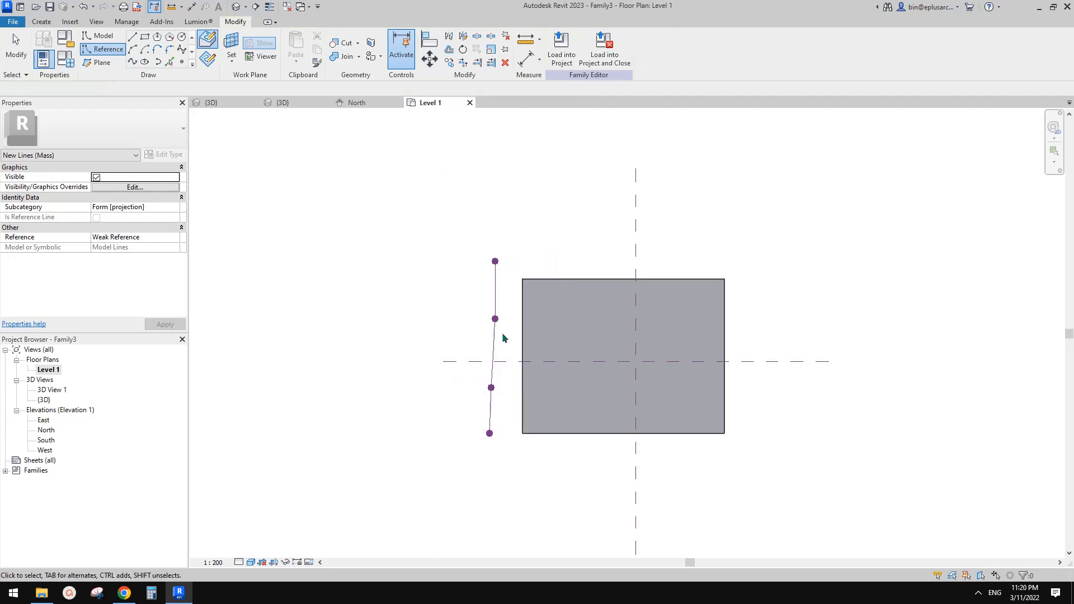
# Make seven horizontal copies of the spline reference line at varied spacing, spanning past the far edge of the rectangular surface
pyautogui.click(495, 288)
pyautogui.moveTo(528, 302); pyautogui.dragTo(520, 317, button='middle')
pyautogui.press('c')
pyautogui.press('o')
pyautogui.click(533, 239)
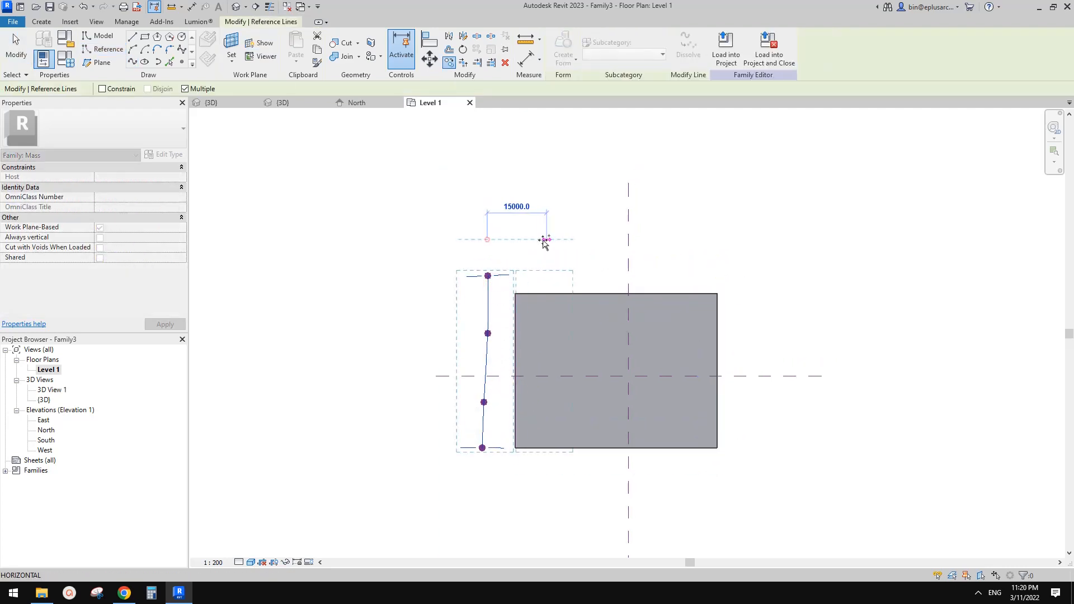
pyautogui.click(574, 240)
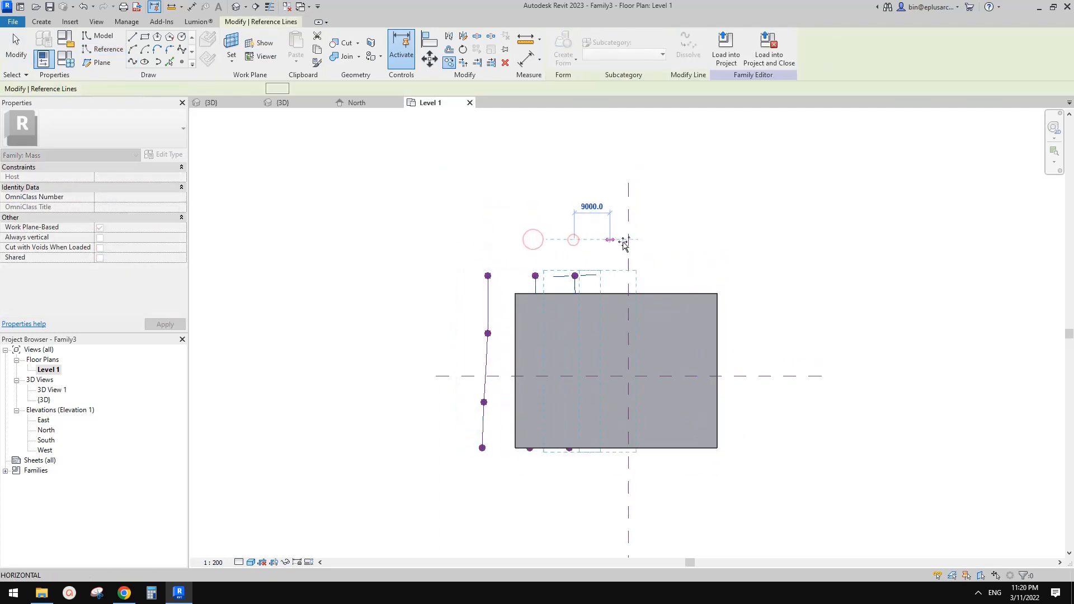
pyautogui.click(609, 241)
pyautogui.click(670, 241)
pyautogui.click(701, 242)
pyautogui.click(729, 243)
pyautogui.click(767, 244)
pyautogui.press('Escape')
pyautogui.press('Escape')
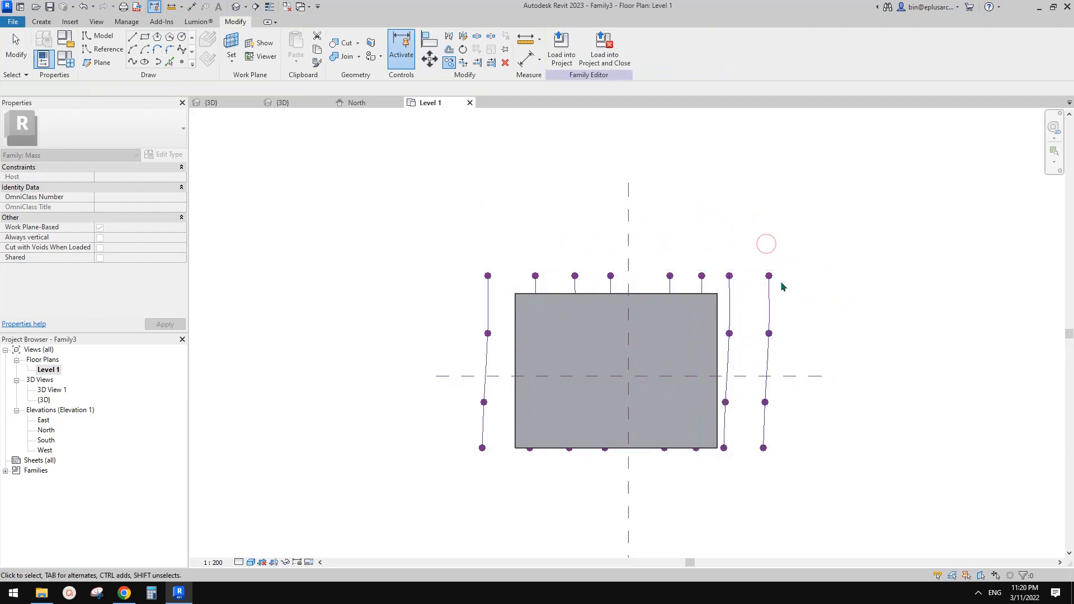
# Create a lofted surface form from the eight spline reference lines, leaving the vertical reference plane out of the selection
pyautogui.moveTo(786, 281); pyautogui.dragTo(473, 285)
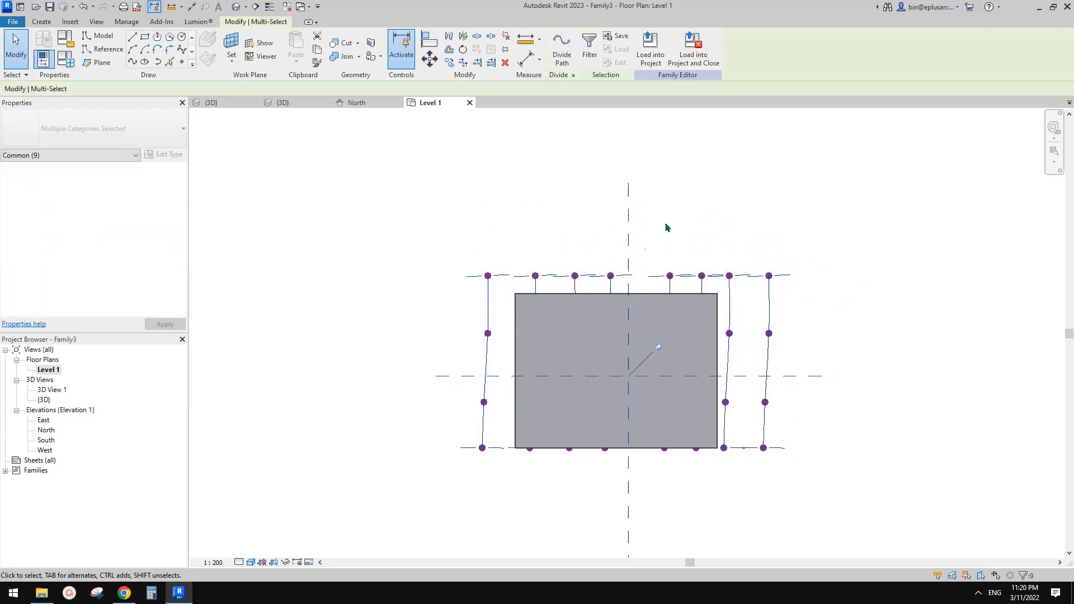
pyautogui.keyDown('shift'); pyautogui.moveTo(611, 224); pyautogui.dragTo(612, 225); pyautogui.keyUp('shift')
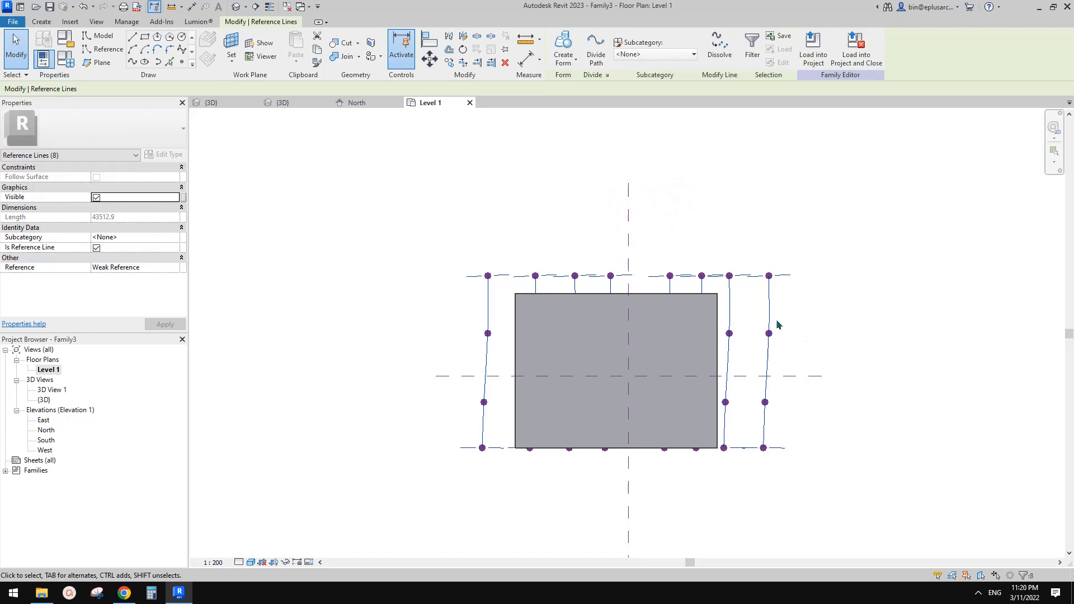
pyautogui.click(563, 50)
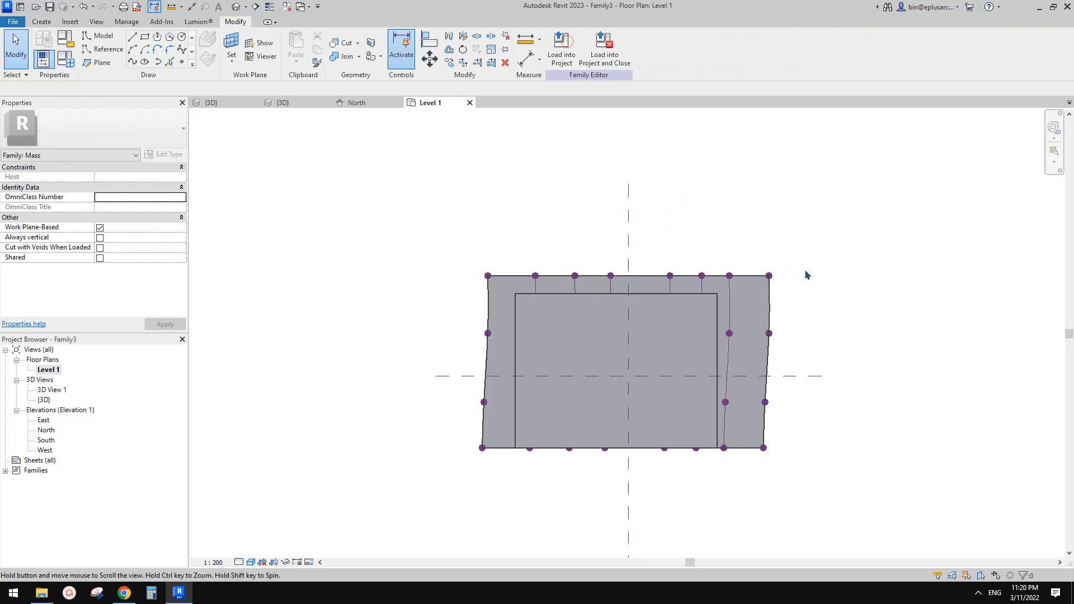
# Lower an interior spline point of the lofted surface to an offset of about -2230 mm in the 3D view
pyautogui.click(236, 7)
pyautogui.keyDown('shift'); pyautogui.moveTo(597, 299); pyautogui.dragTo(748, 189, button='middle'); pyautogui.keyUp('shift')
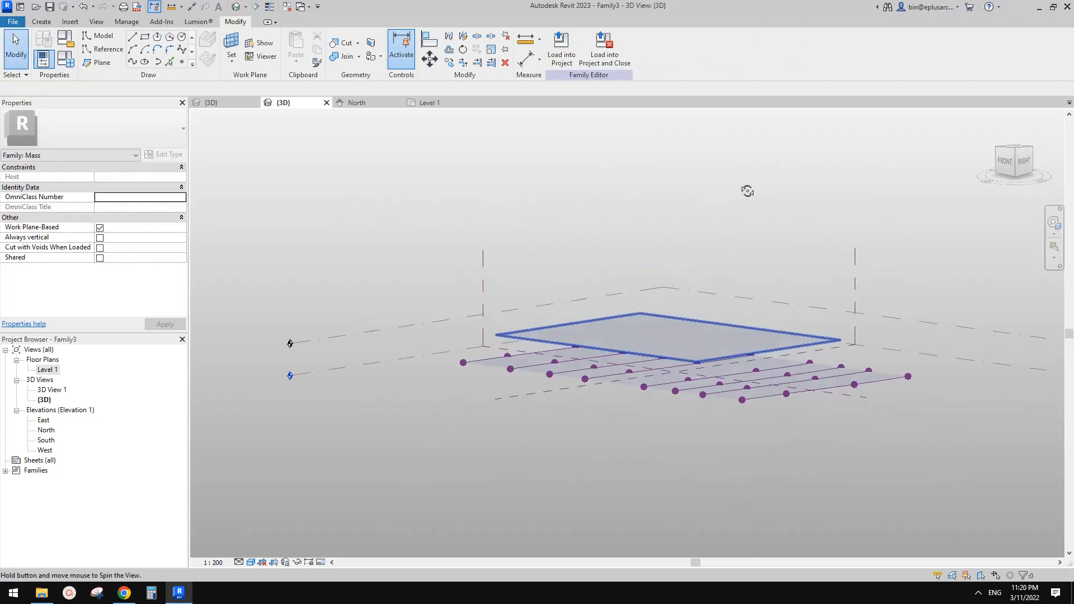
pyautogui.scroll(1, 766, 421)
pyautogui.keyDown('shift'); pyautogui.moveTo(759, 411); pyautogui.dragTo(783, 391, button='middle'); pyautogui.keyUp('shift')
pyautogui.click(730, 402)
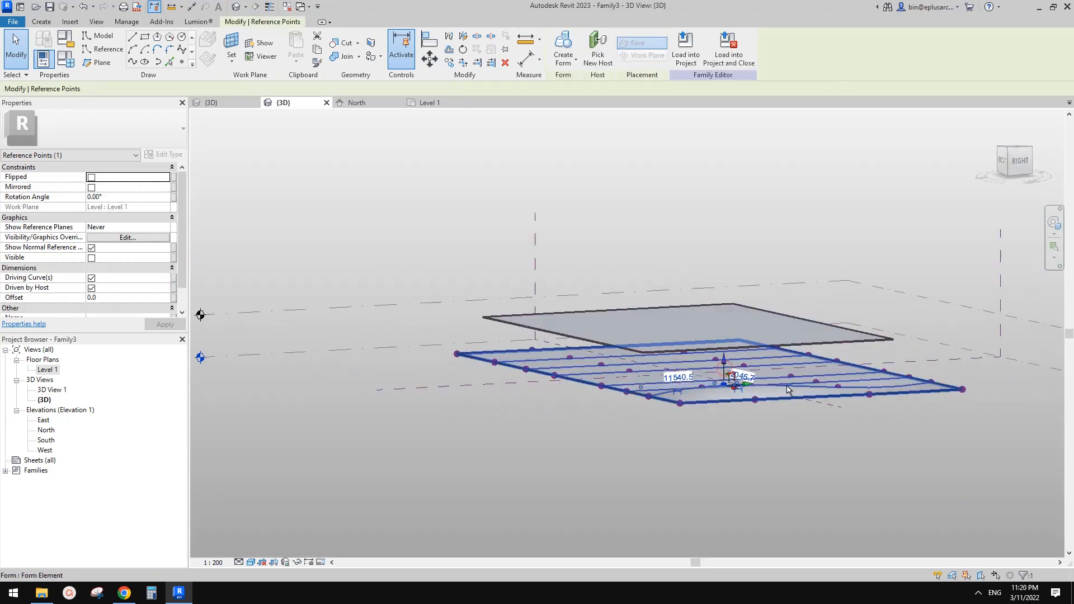
pyautogui.click(791, 375)
pyautogui.moveTo(790, 351); pyautogui.dragTo(790, 366)
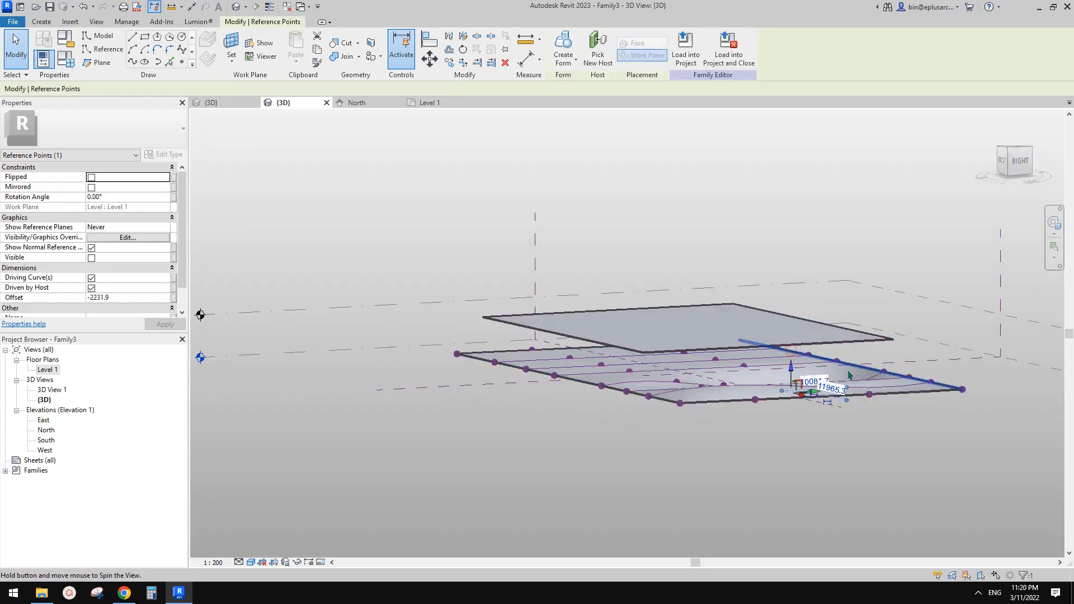
pyautogui.keyDown('shift'); pyautogui.moveTo(849, 373); pyautogui.dragTo(878, 375, button='middle'); pyautogui.keyUp('shift')
# Raise another interior spline point of the lofted surface to an offset of about 1170 mm
pyautogui.click(622, 377)
pyautogui.keyDown('shift'); pyautogui.moveTo(623, 377); pyautogui.dragTo(638, 373, button='middle'); pyautogui.keyUp('shift')
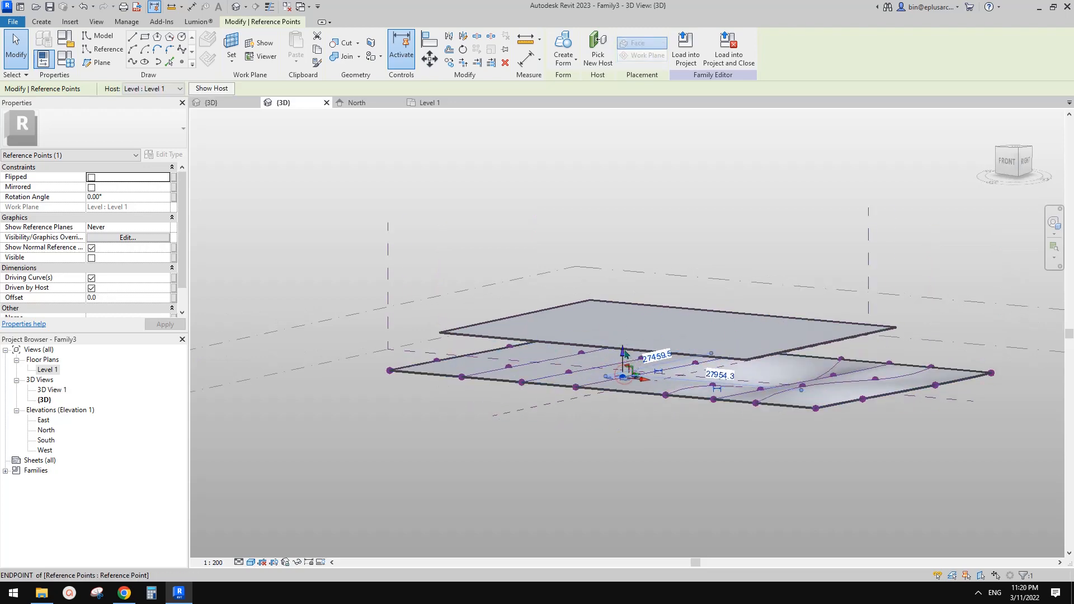
pyautogui.moveTo(624, 354); pyautogui.dragTo(624, 346)
pyautogui.keyDown('shift'); pyautogui.moveTo(624, 345); pyautogui.dragTo(629, 361, button='middle'); pyautogui.keyUp('shift')
# Pull one more spline point of the lofted surface down and another one up to make the surface more undulating
pyautogui.click(559, 378)
pyautogui.keyDown('shift'); pyautogui.moveTo(559, 378); pyautogui.dragTo(587, 408, button='middle'); pyautogui.keyUp('shift')
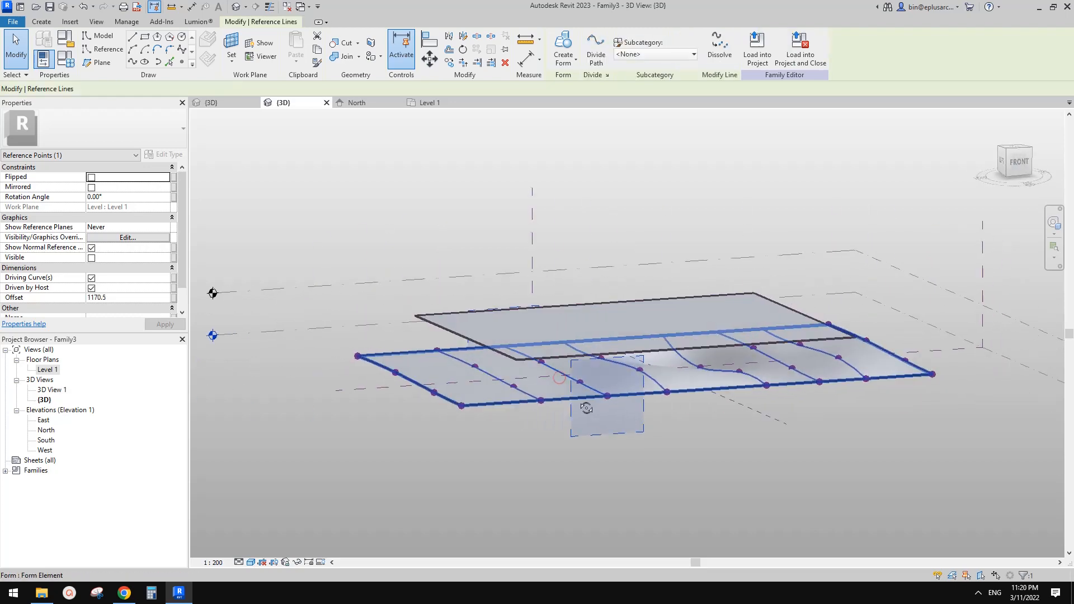
pyautogui.press('Escape')
pyautogui.click(581, 383)
pyautogui.moveTo(580, 359); pyautogui.dragTo(576, 405)
pyautogui.keyDown('shift'); pyautogui.moveTo(609, 414); pyautogui.dragTo(554, 403, button='middle'); pyautogui.keyUp('shift')
pyautogui.click(464, 368)
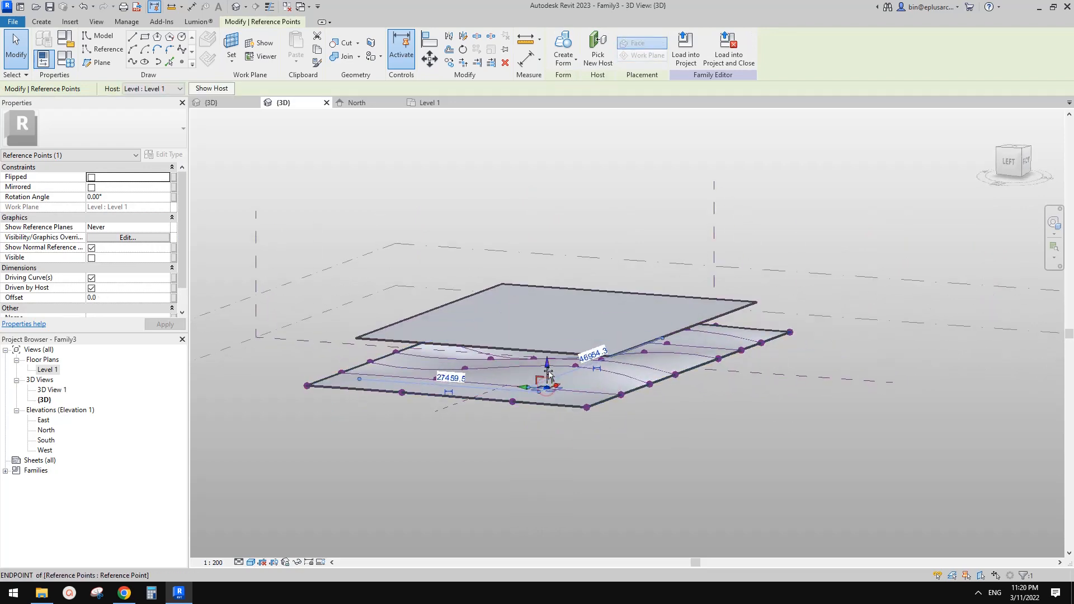
pyautogui.moveTo(466, 348)
pyautogui.mouseDown()
pyautogui.moveTo(467, 361)
pyautogui.moveTo(467, 333)
pyautogui.mouseUp()
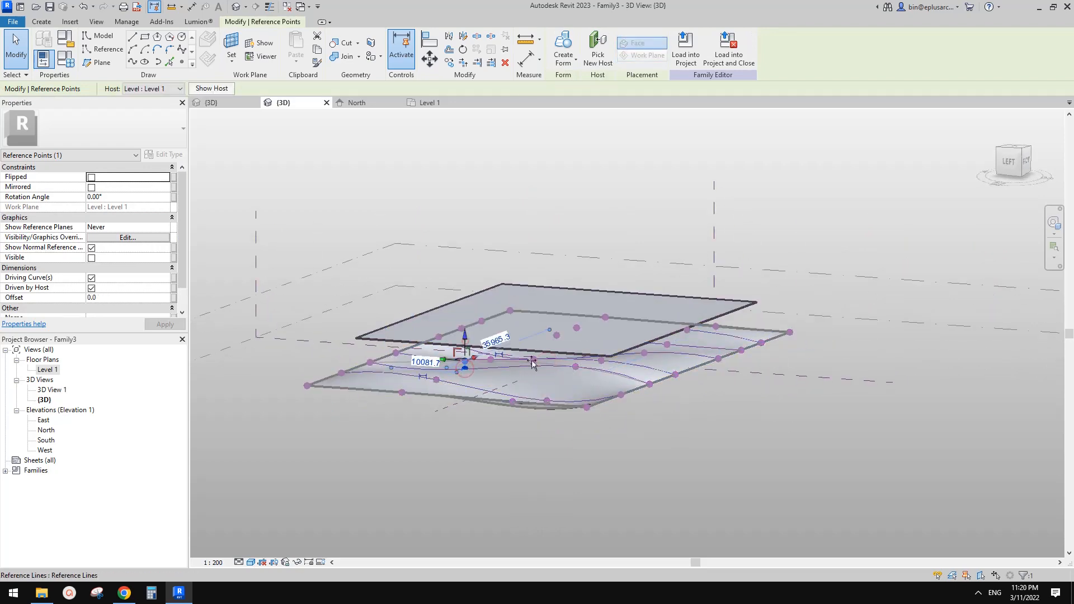
pyautogui.moveTo(616, 420)
pyautogui.keyDown('shift'); pyautogui.mouseDown(button='middle')
pyautogui.moveTo(559, 423)
pyautogui.moveTo(755, 423)
pyautogui.moveTo(628, 475)
pyautogui.moveTo(579, 381)
pyautogui.moveTo(590, 441)
pyautogui.moveTo(615, 423)
pyautogui.mouseUp(button='middle'); pyautogui.keyUp('shift')
pyautogui.click(764, 423)
pyautogui.press('Escape')
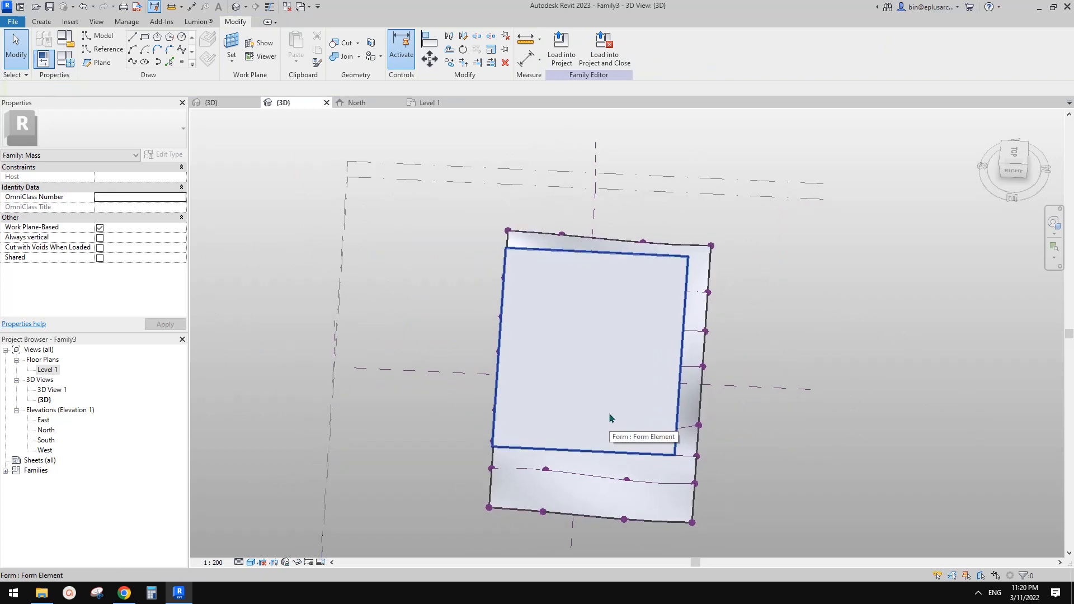
# Switch to Chrome and examine the station roof rendering and the exploded ceiling layer diagram in the reference document
pyautogui.click(124, 593)
pyautogui.scroll(-15, 496, 372)
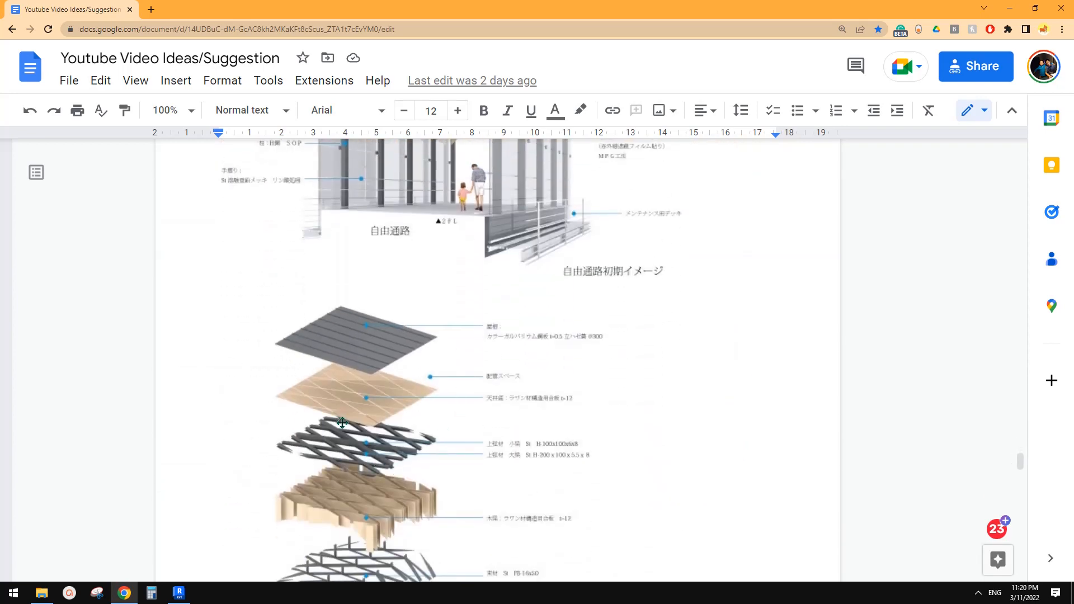
pyautogui.scroll(-4, 311, 423)
pyautogui.scroll(7, 406, 332)
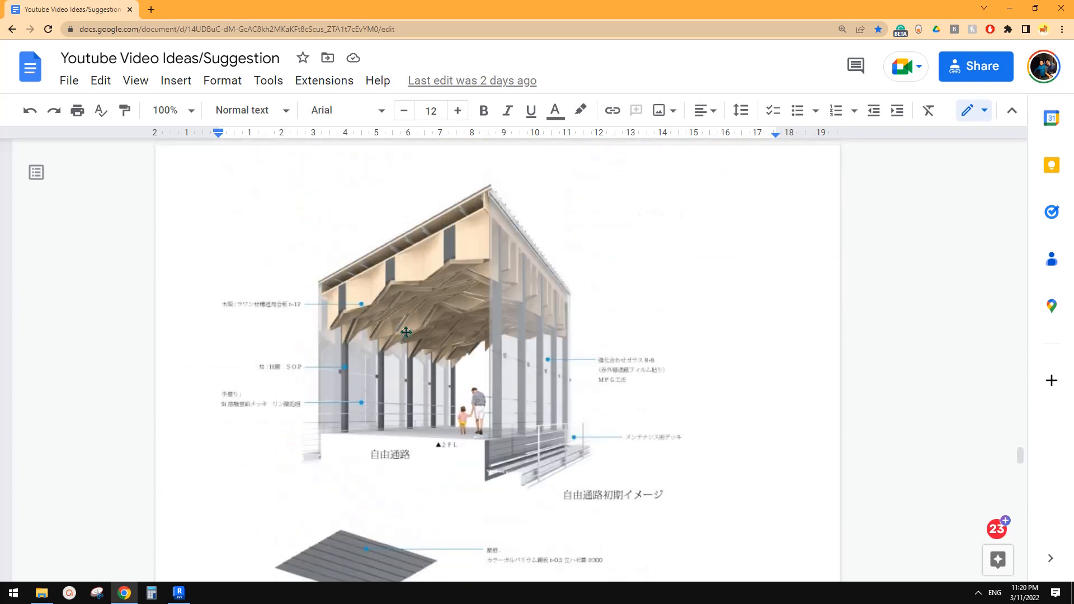
pyautogui.scroll(-3, 414, 356)
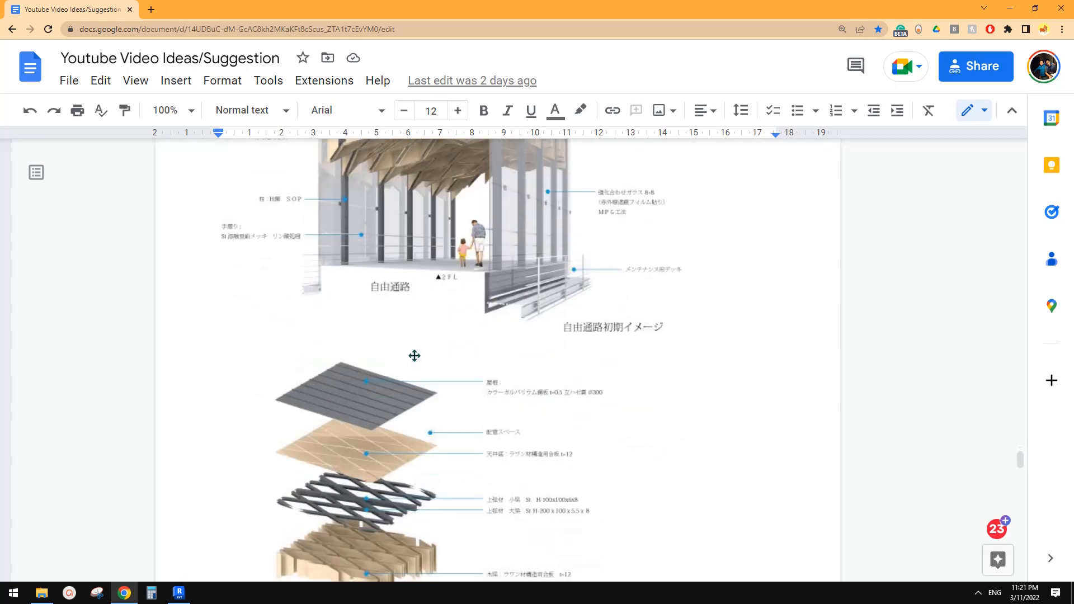
pyautogui.scroll(-2, 397, 394)
pyautogui.scroll(5, 400, 369)
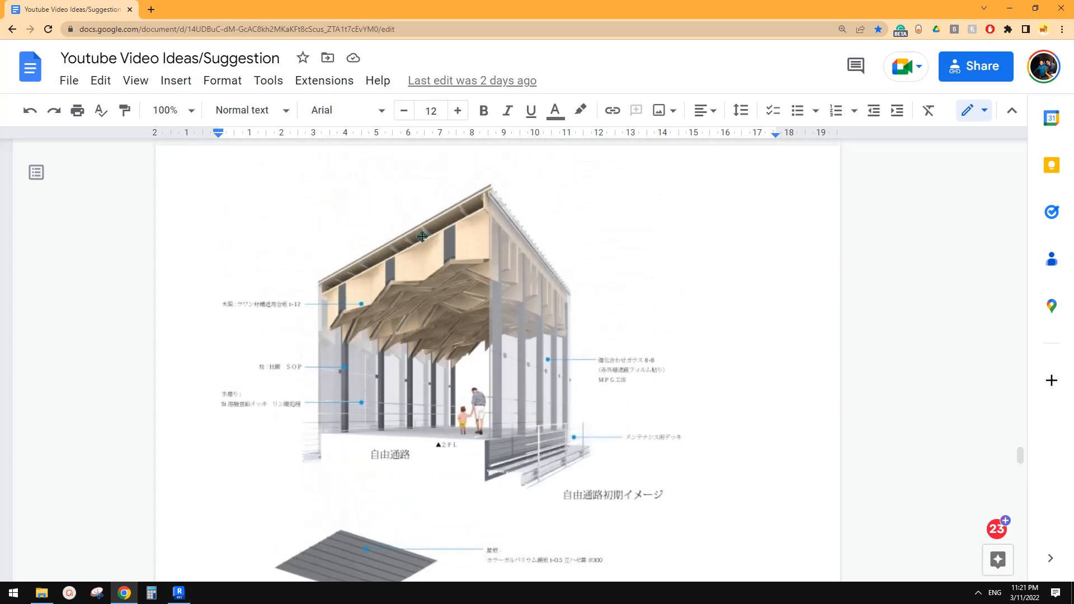
pyautogui.scroll(-6, 410, 353)
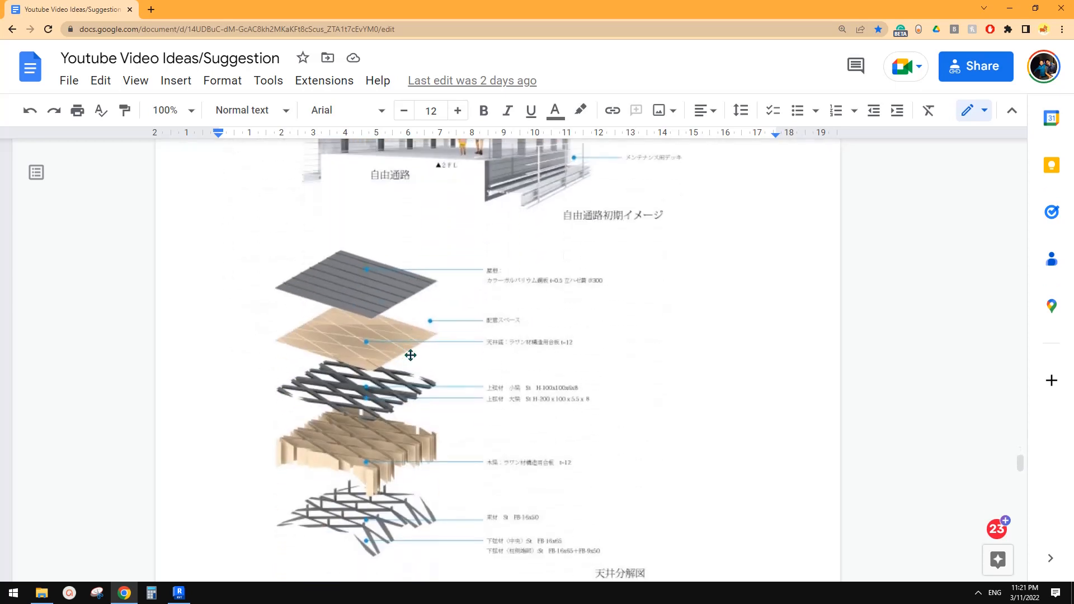
pyautogui.scroll(1, 410, 353)
pyautogui.scroll(3, 410, 353)
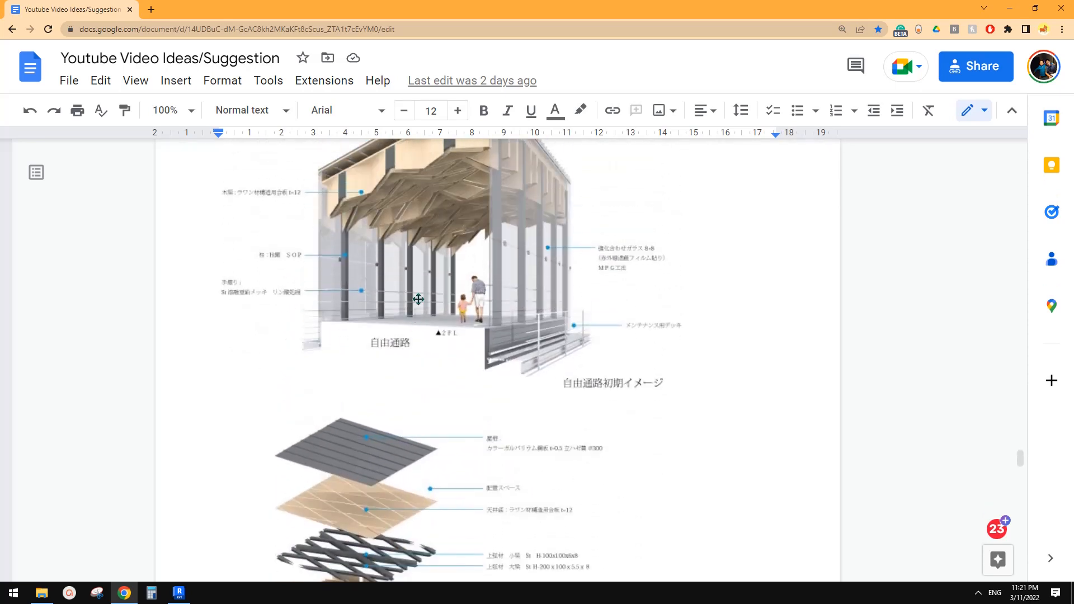
# Switch back to Revit and divide the flat upper surface into a UV grid
pyautogui.click(179, 594)
pyautogui.click(573, 384)
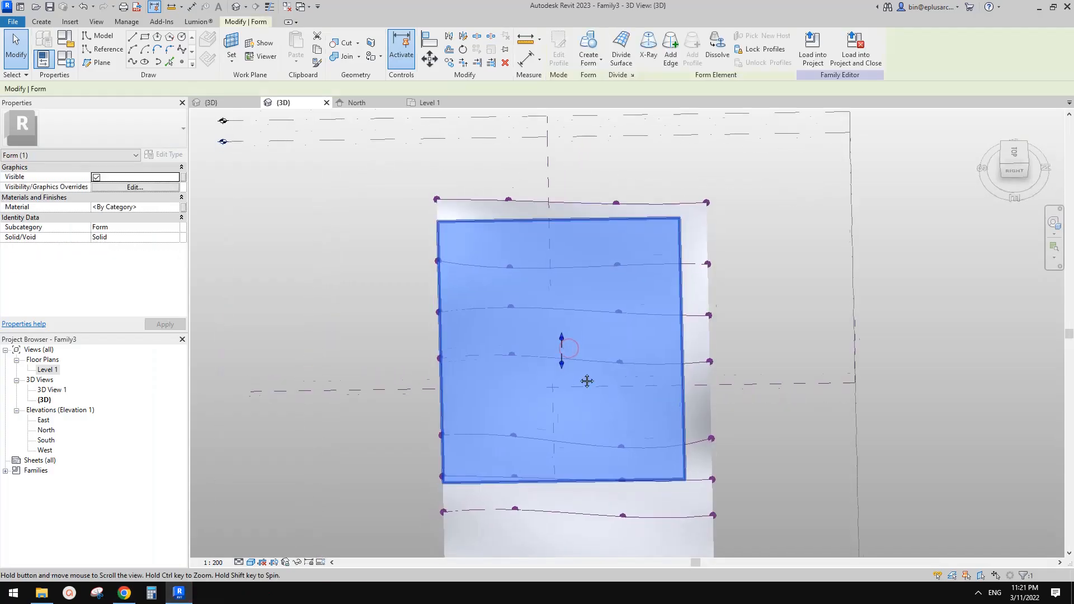
pyautogui.keyDown('shift'); pyautogui.moveTo(586, 381); pyautogui.dragTo(559, 368, button='middle'); pyautogui.keyUp('shift')
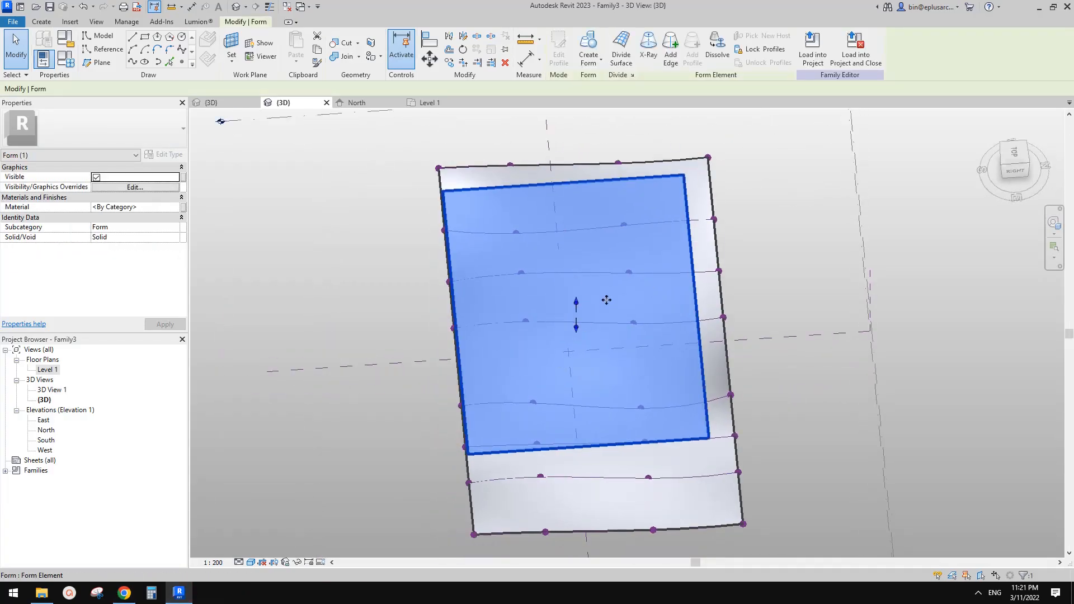
pyautogui.moveTo(607, 300); pyautogui.dragTo(612, 326, button='middle')
pyautogui.moveTo(609, 146); pyautogui.dragTo(615, 160, button='middle')
pyautogui.click(621, 49)
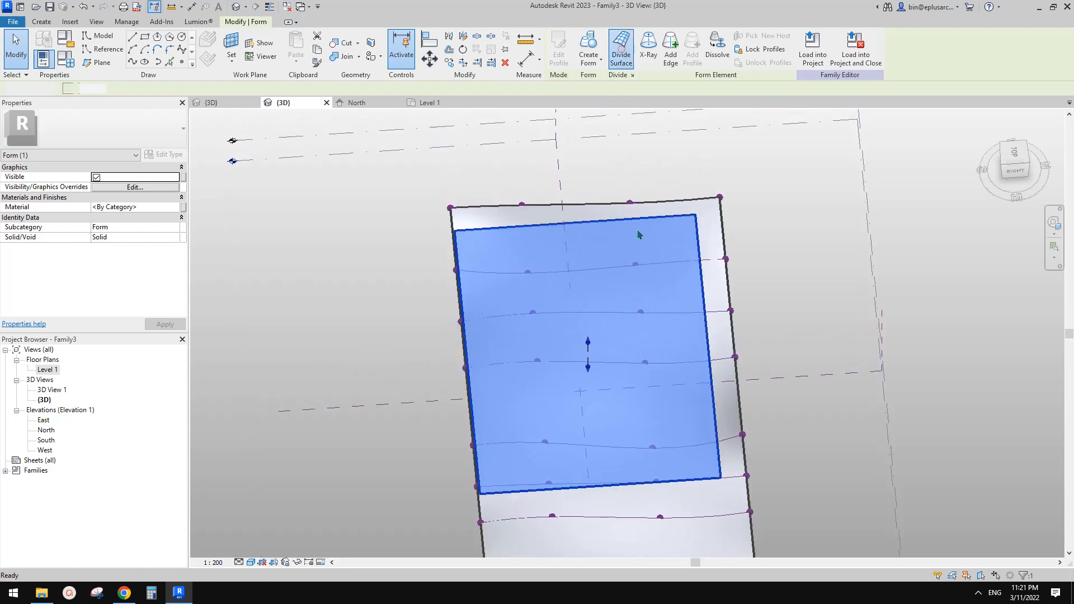
pyautogui.keyDown('shift'); pyautogui.moveTo(611, 407); pyautogui.dragTo(637, 385, button='middle'); pyautogui.keyUp('shift')
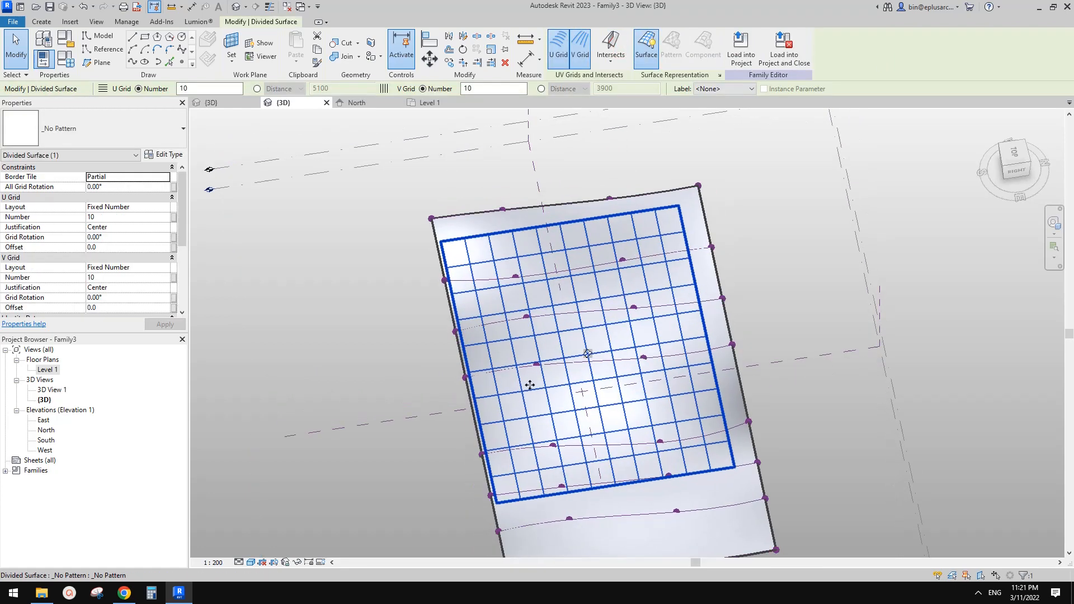
# Rotate the flat divided surface's U grid to 30° and its V grid to 60° to form a diamond grid
pyautogui.click(123, 238)
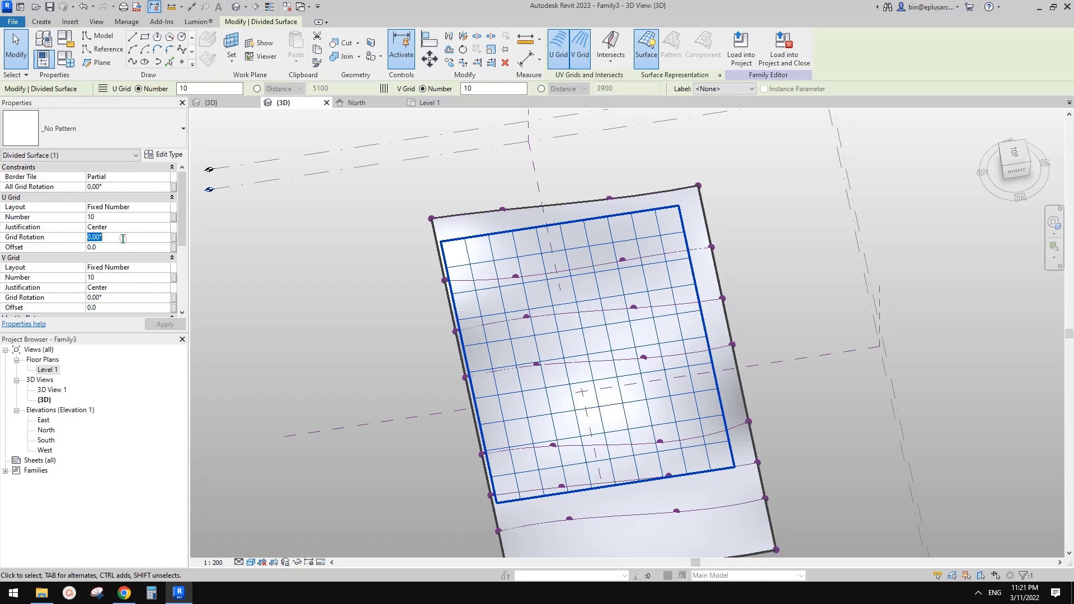
pyautogui.click(123, 297)
pyautogui.write('60')
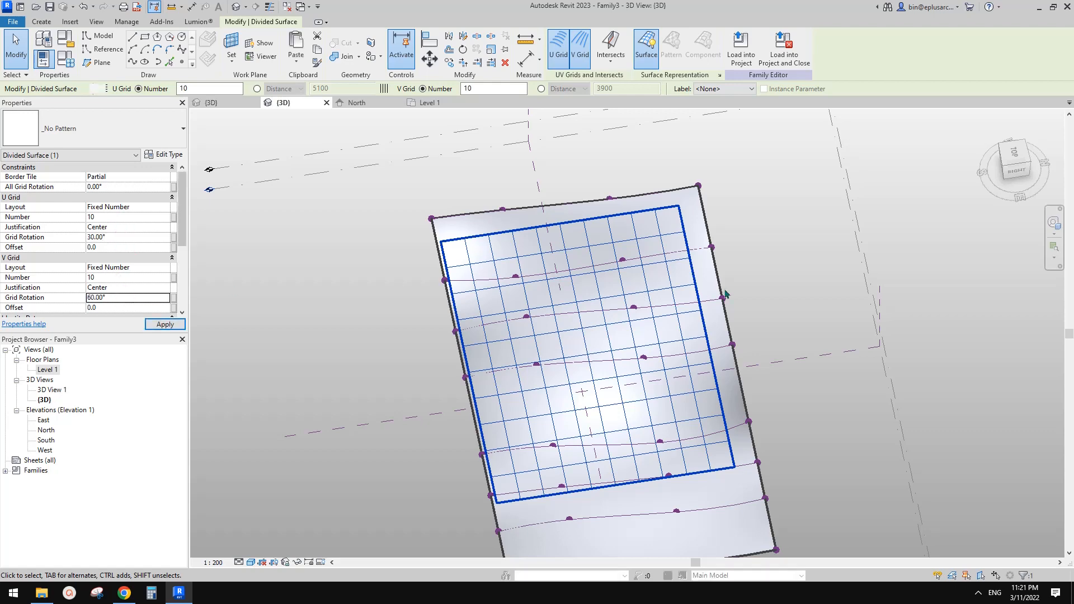
pyautogui.keyDown('shift'); pyautogui.moveTo(594, 388); pyautogui.dragTo(717, 469, button='middle'); pyautogui.keyUp('shift')
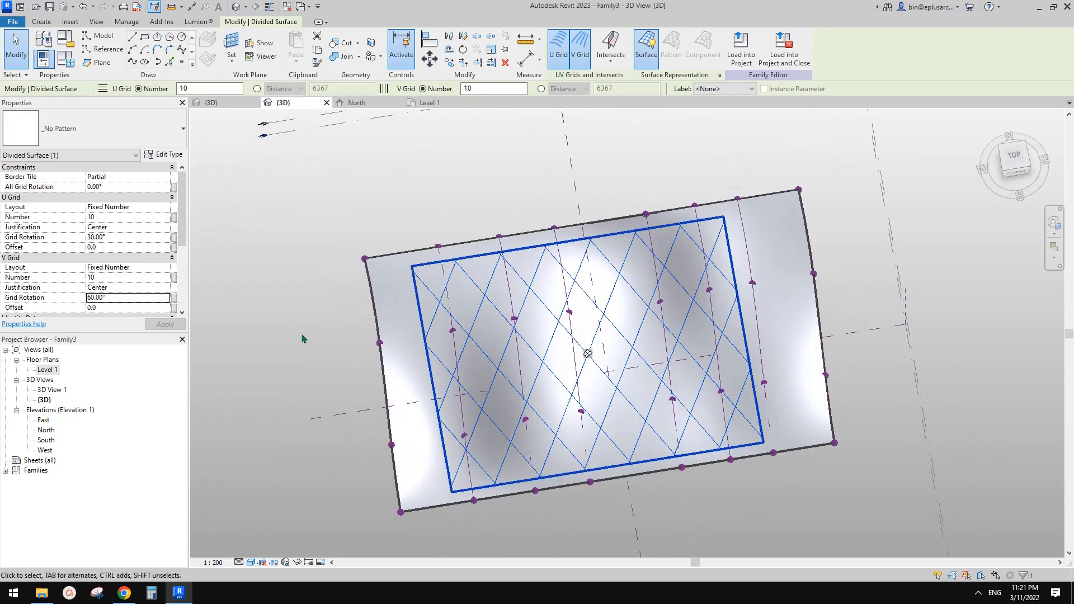
pyautogui.scroll(3, 676, 396)
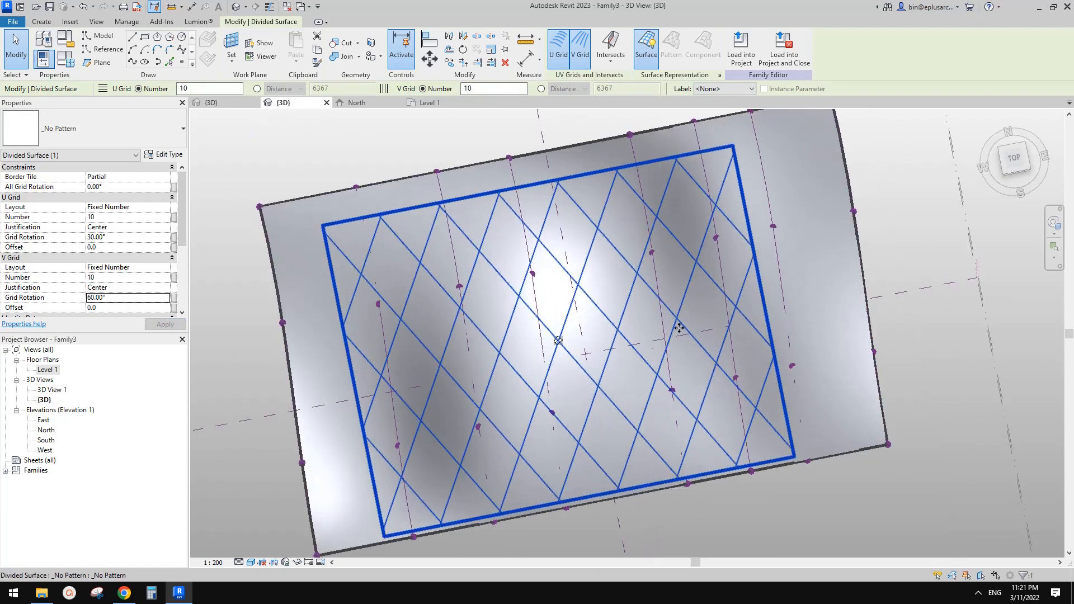
pyautogui.scroll(-2, 638, 308)
pyautogui.moveTo(639, 308)
pyautogui.keyDown('shift'); pyautogui.mouseDown(button='middle')
pyautogui.moveTo(638, 271)
pyautogui.moveTo(643, 306)
pyautogui.mouseUp(button='middle'); pyautogui.keyUp('shift')
pyautogui.keyDown('shift'); pyautogui.moveTo(721, 334); pyautogui.dragTo(712, 349, button='middle'); pyautogui.keyUp('shift')
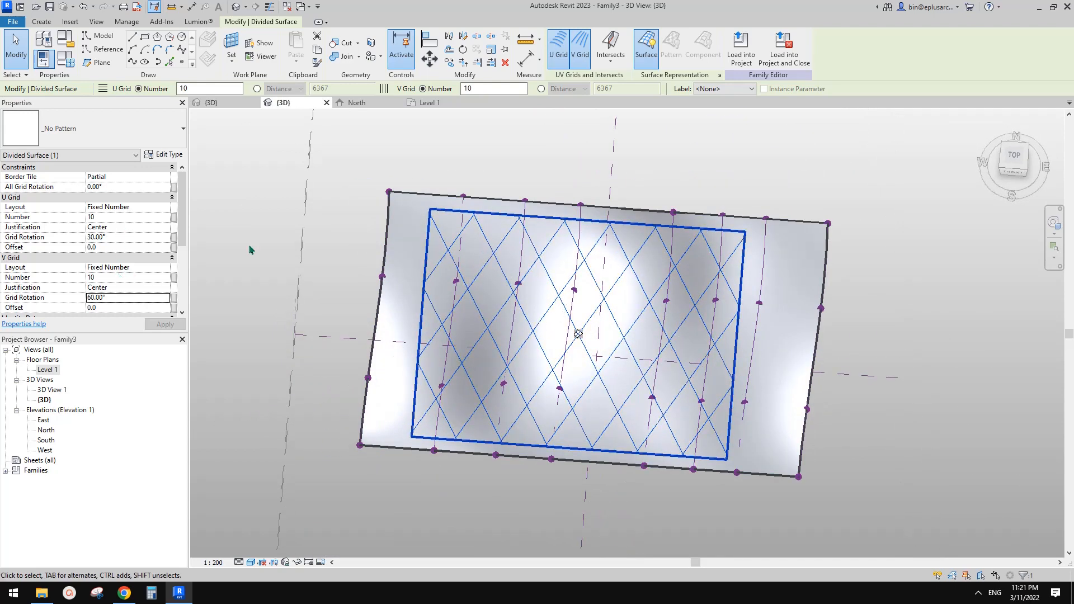
# Change both the U and V grid layouts of the flat surface to Fixed Distance with a distance of 5000
pyautogui.click(152, 207)
pyautogui.click(152, 207)
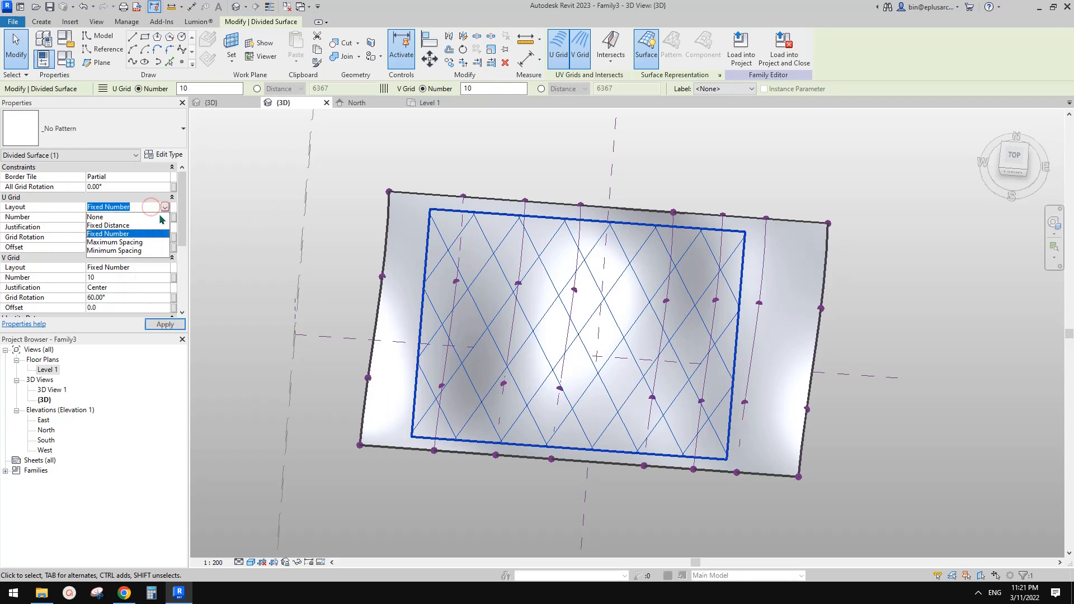
pyautogui.click(119, 225)
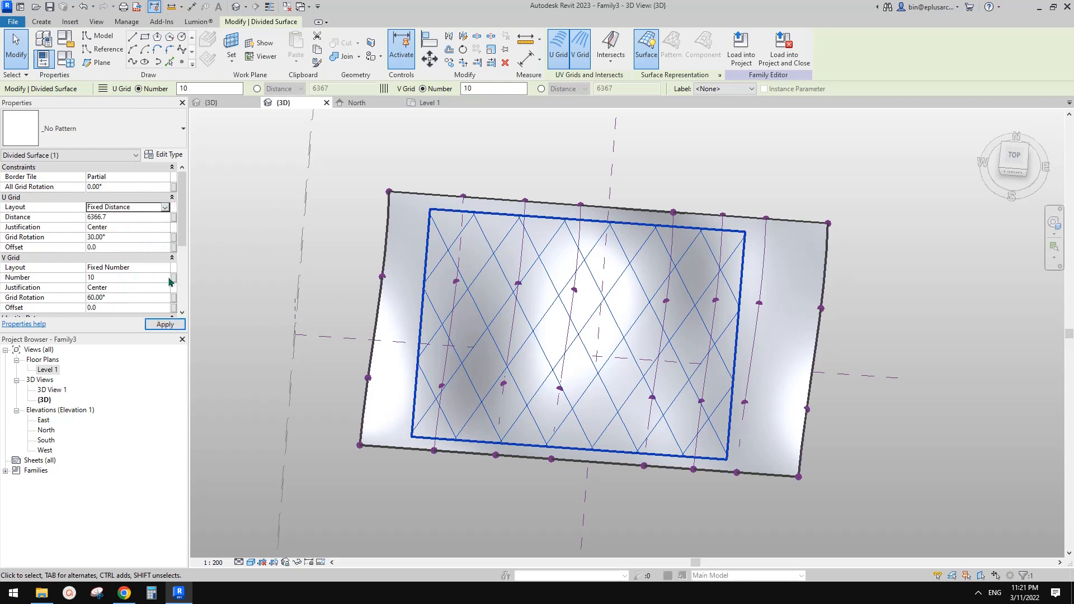
pyautogui.click(165, 268)
pyautogui.click(165, 267)
pyautogui.click(117, 285)
pyautogui.click(122, 216)
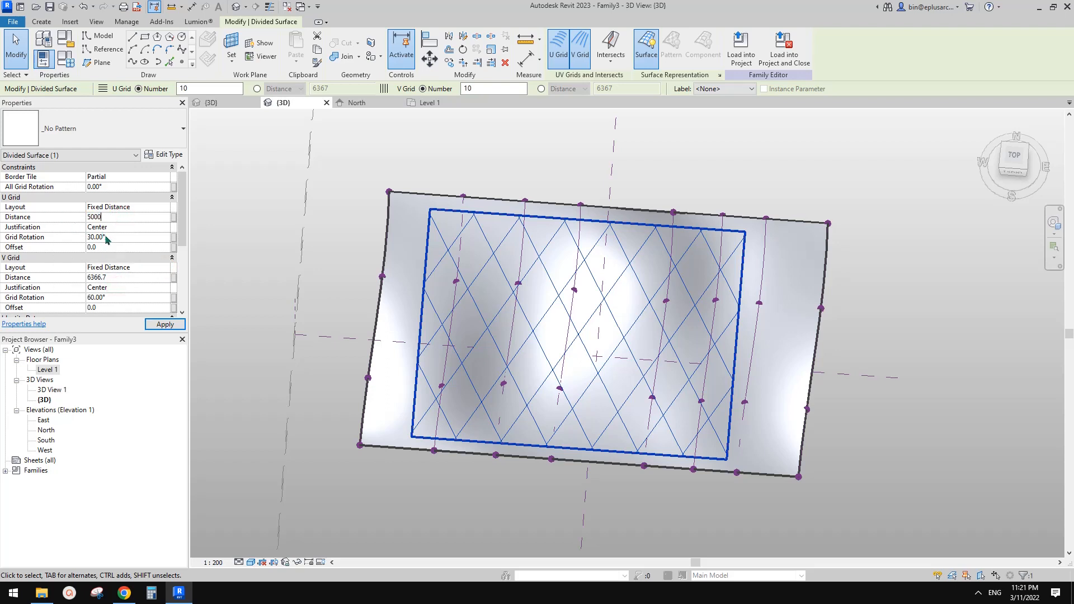
pyautogui.click(120, 278)
pyautogui.write('5000')
pyautogui.press('Return')
pyautogui.keyDown('shift'); pyautogui.moveTo(632, 358); pyautogui.dragTo(668, 396, button='middle'); pyautogui.keyUp('shift')
pyautogui.keyDown('shift'); pyautogui.moveTo(640, 326); pyautogui.dragTo(839, 261, button='middle'); pyautogui.keyUp('shift')
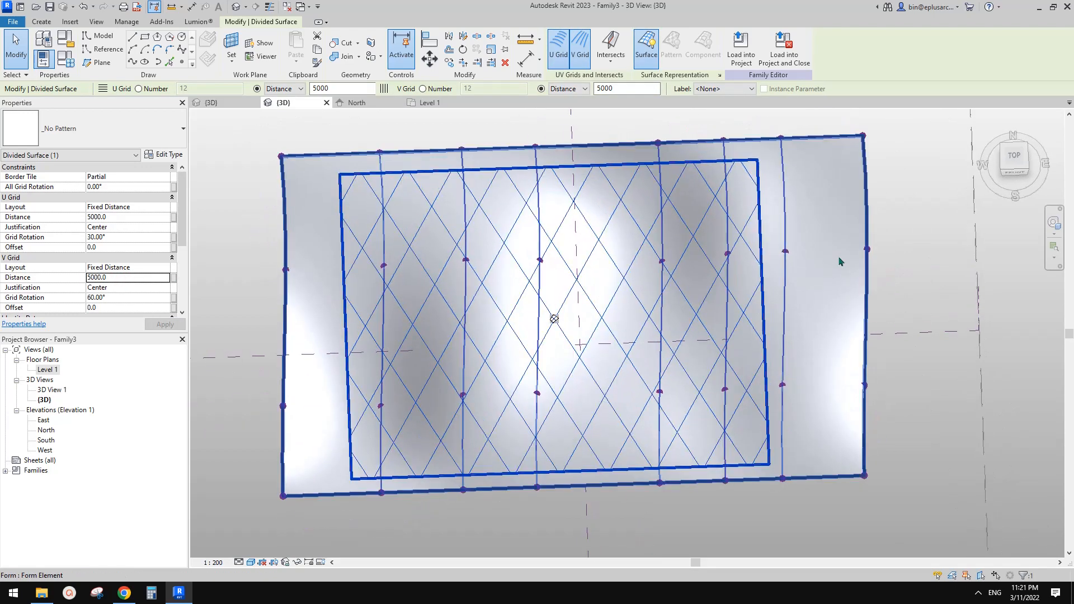
# Divide the undulating lofted surface and change its U and V grid layouts to Fixed Distance
pyautogui.click(785, 272)
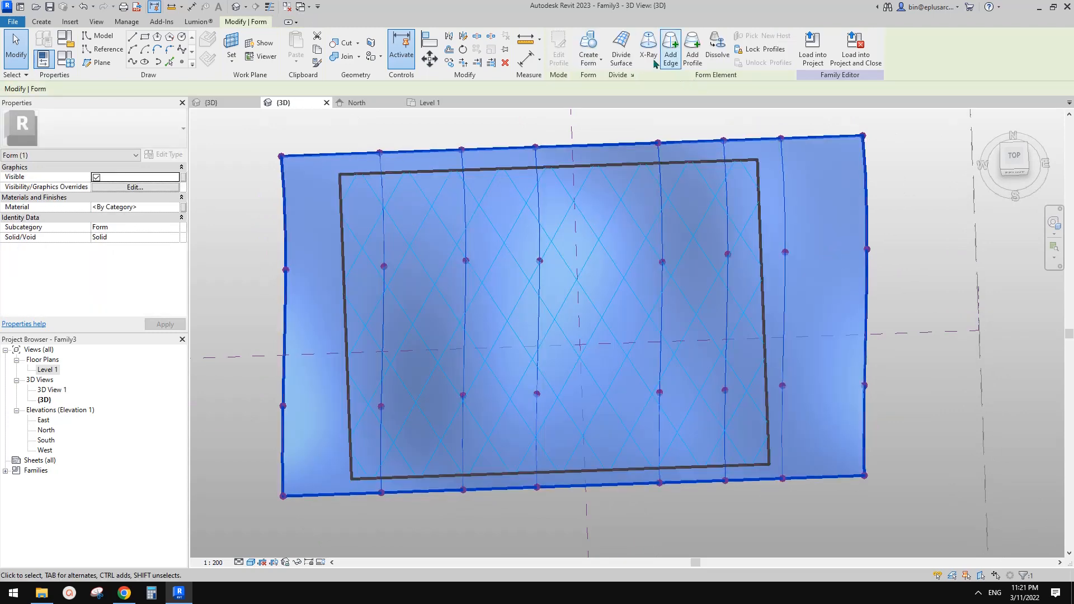
pyautogui.click(622, 50)
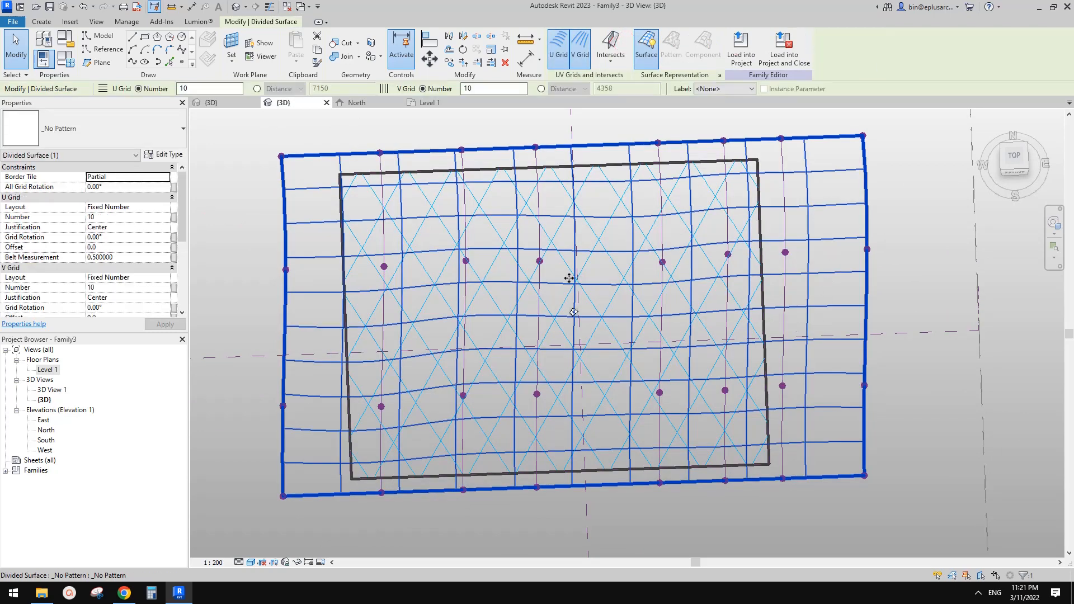
pyautogui.click(168, 208)
pyautogui.click(145, 224)
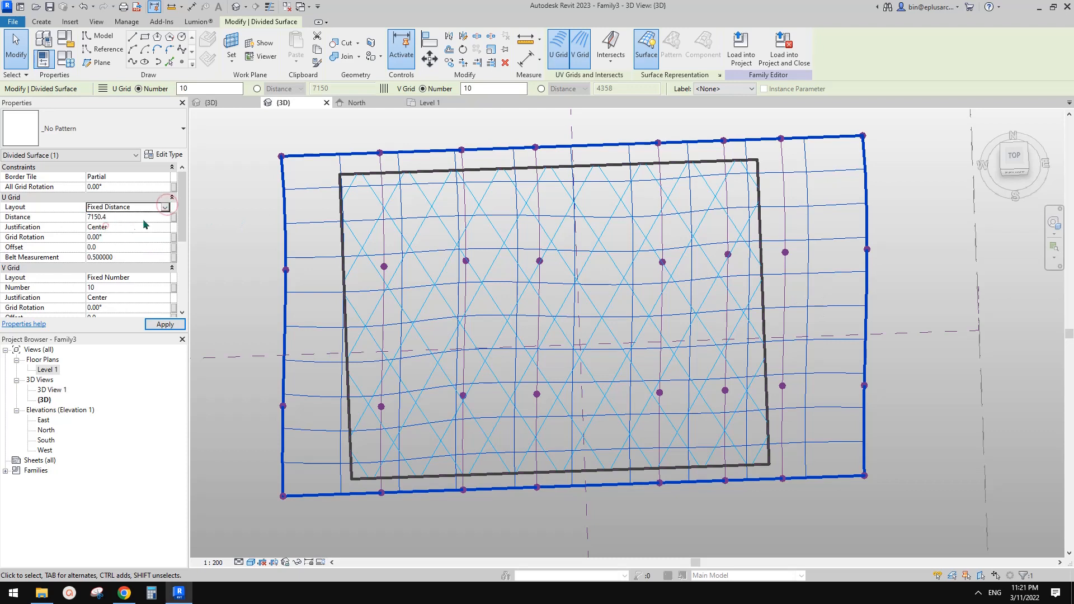
pyautogui.click(166, 278)
pyautogui.click(152, 297)
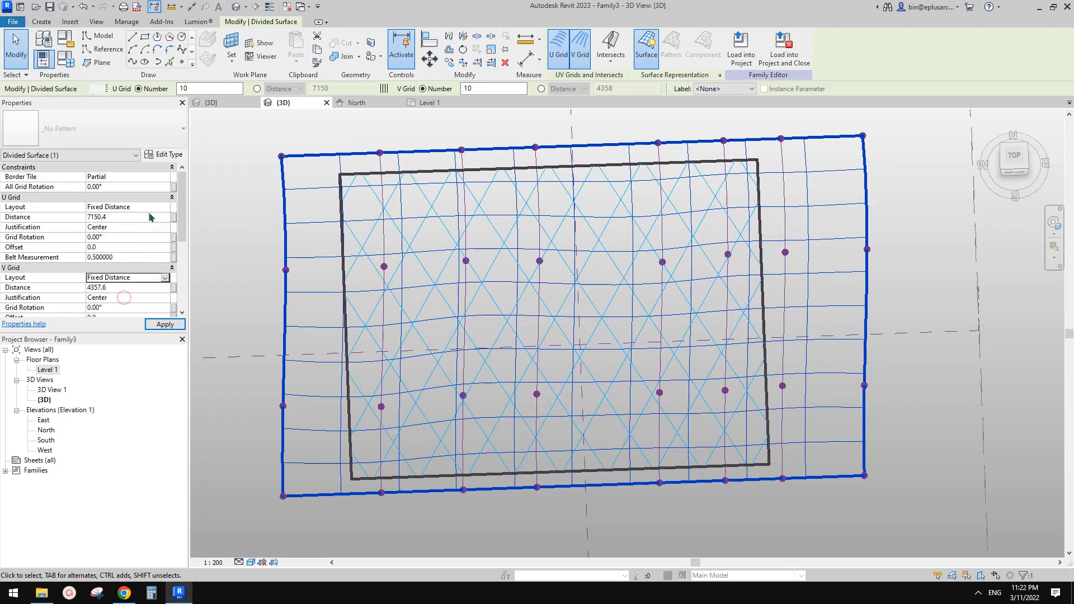
# Set the undulating surface's U and V grid distances to 5000, with grid rotations of 30° for U and 60° for V
pyautogui.click(130, 218)
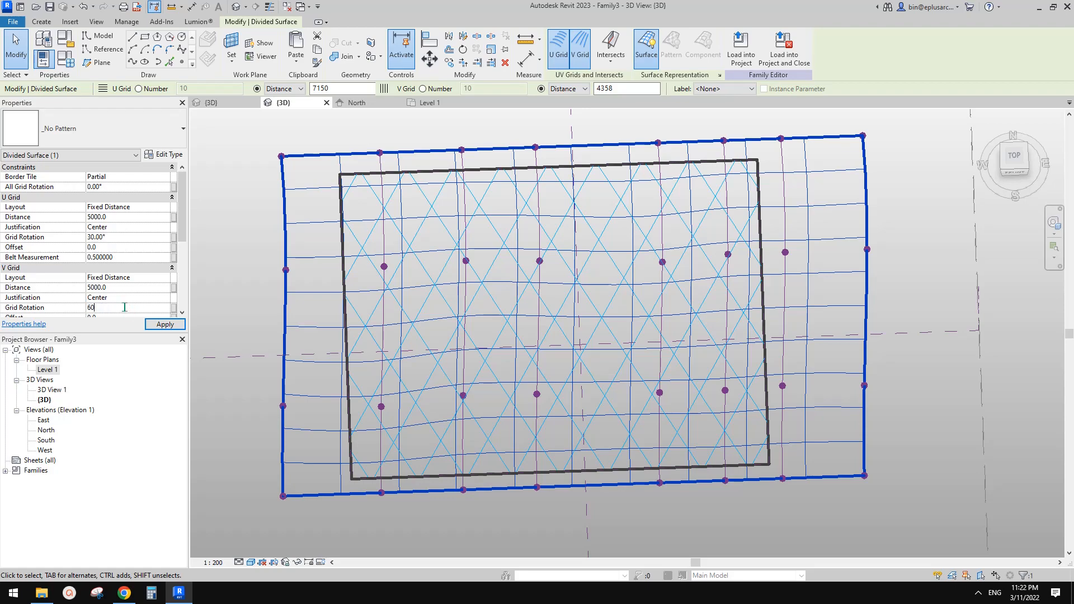
pyautogui.scroll(-1, 528, 269)
pyautogui.keyDown('shift'); pyautogui.moveTo(700, 317); pyautogui.dragTo(759, 367, button='middle'); pyautogui.keyUp('shift')
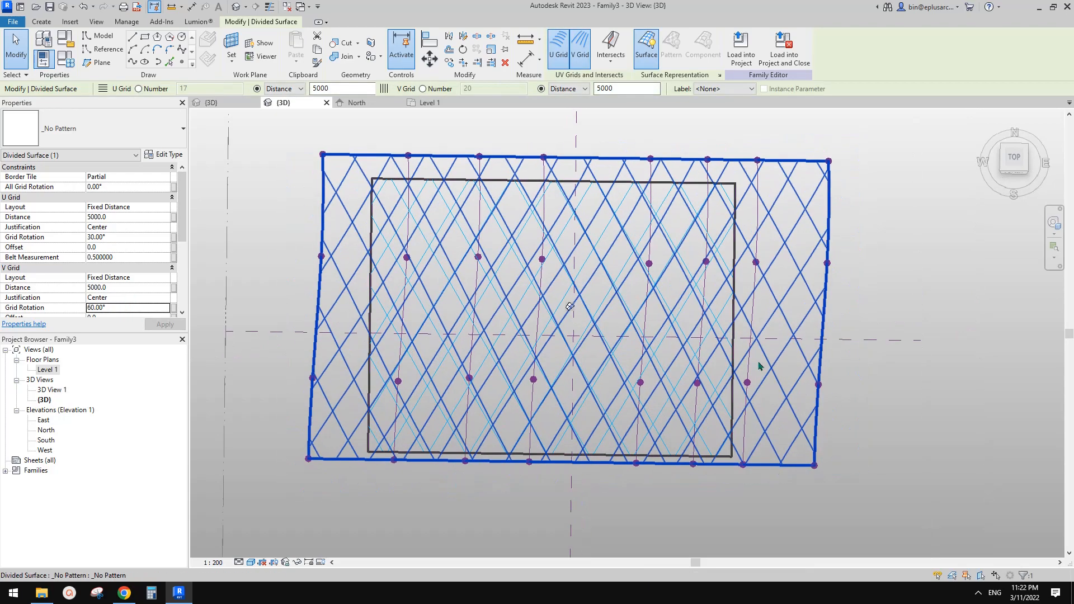
pyautogui.scroll(-1, 759, 366)
pyautogui.press('Escape')
# Compare the diamond grids of both surfaces from the top and at an angle, and review the flat surface's U Grid, V Grid and Intersects options
pyautogui.click(1011, 160)
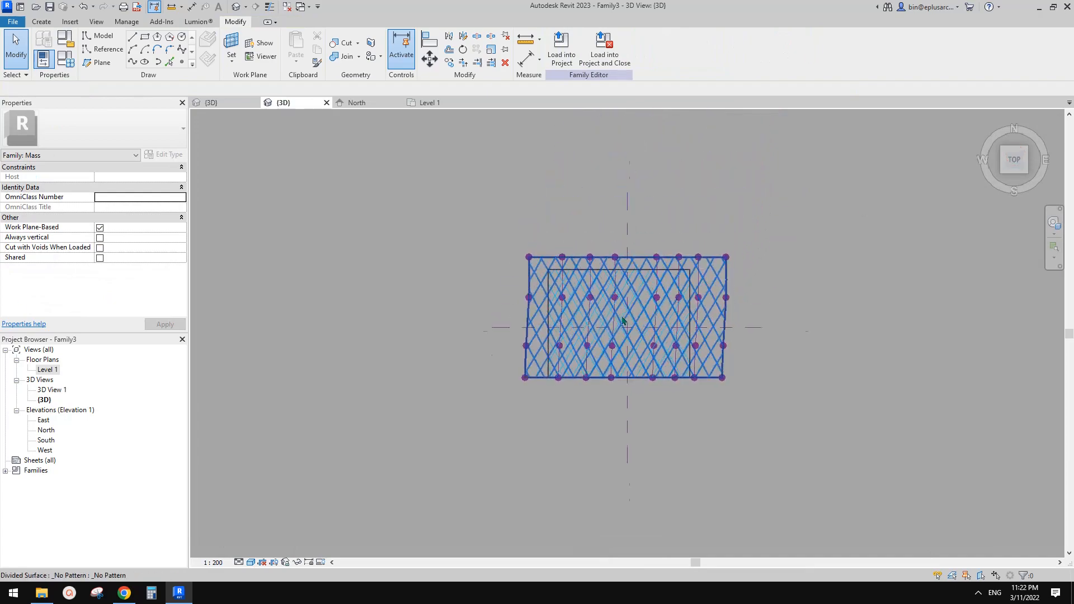
pyautogui.scroll(5, 622, 320)
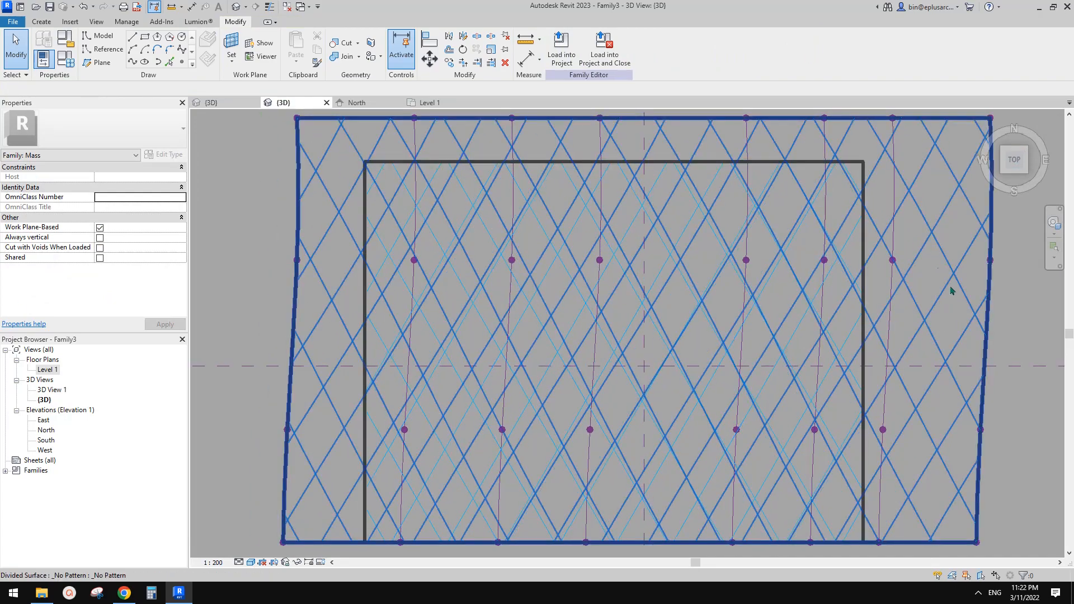
pyautogui.click(960, 261)
pyautogui.moveTo(961, 265); pyautogui.dragTo(856, 277, button='middle')
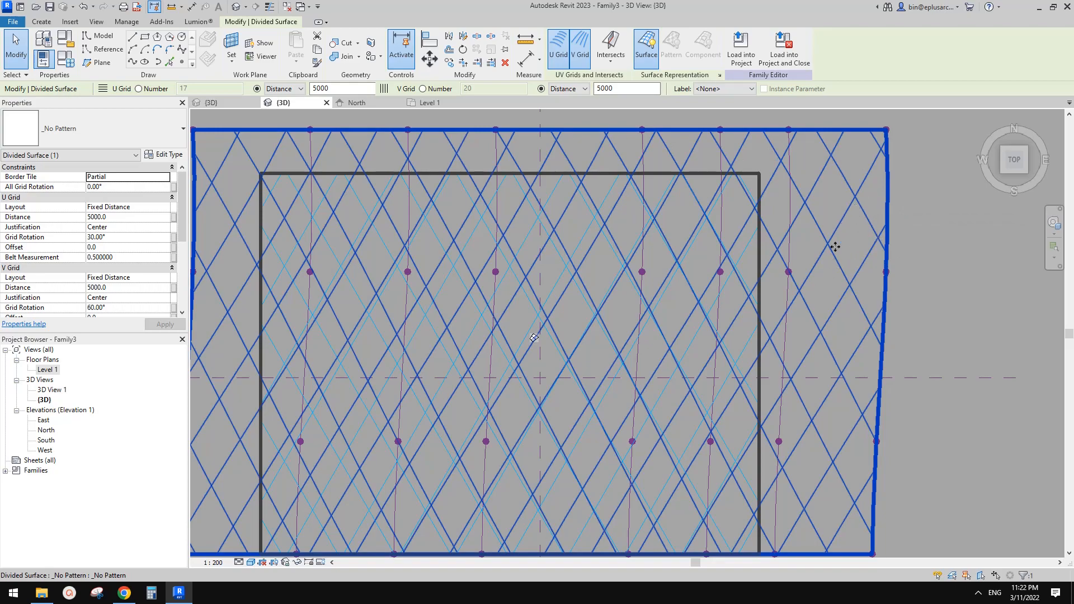
pyautogui.moveTo(666, 325); pyautogui.dragTo(781, 295, button='middle')
pyautogui.scroll(-3, 680, 303)
pyautogui.keyDown('shift'); pyautogui.moveTo(713, 302); pyautogui.dragTo(694, 241, button='middle'); pyautogui.keyUp('shift')
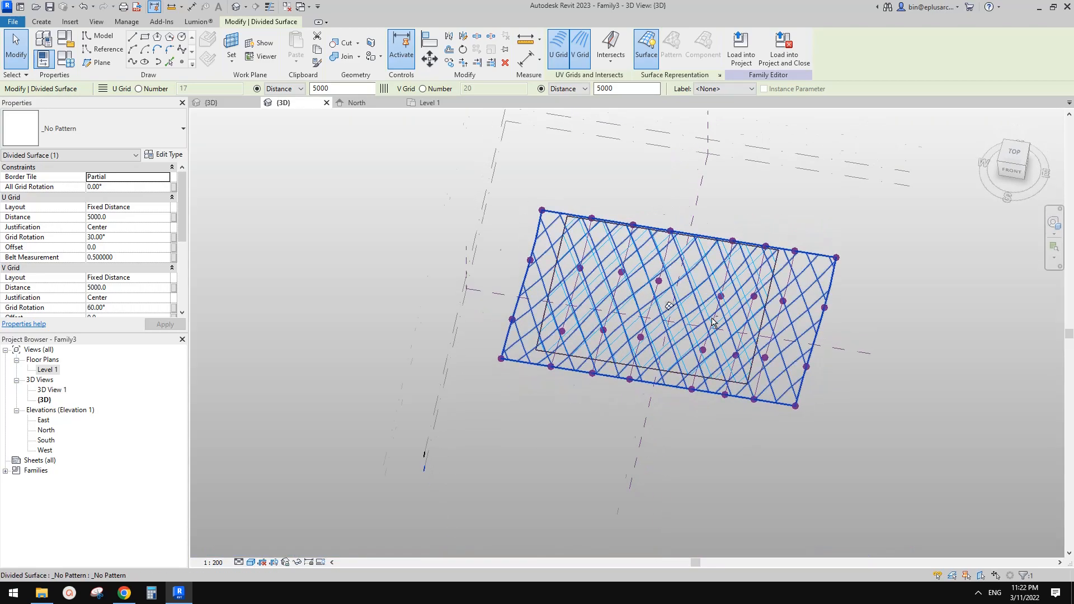
pyautogui.scroll(3, 713, 322)
pyautogui.press('Escape')
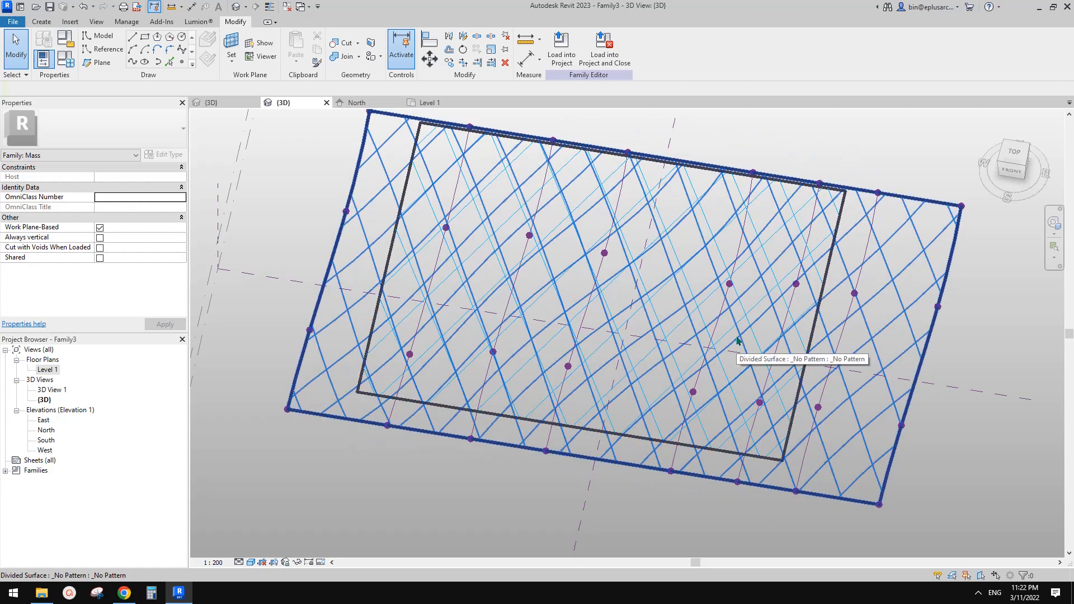
pyautogui.moveTo(647, 294); pyautogui.dragTo(646, 300, button='middle')
pyautogui.click(646, 300)
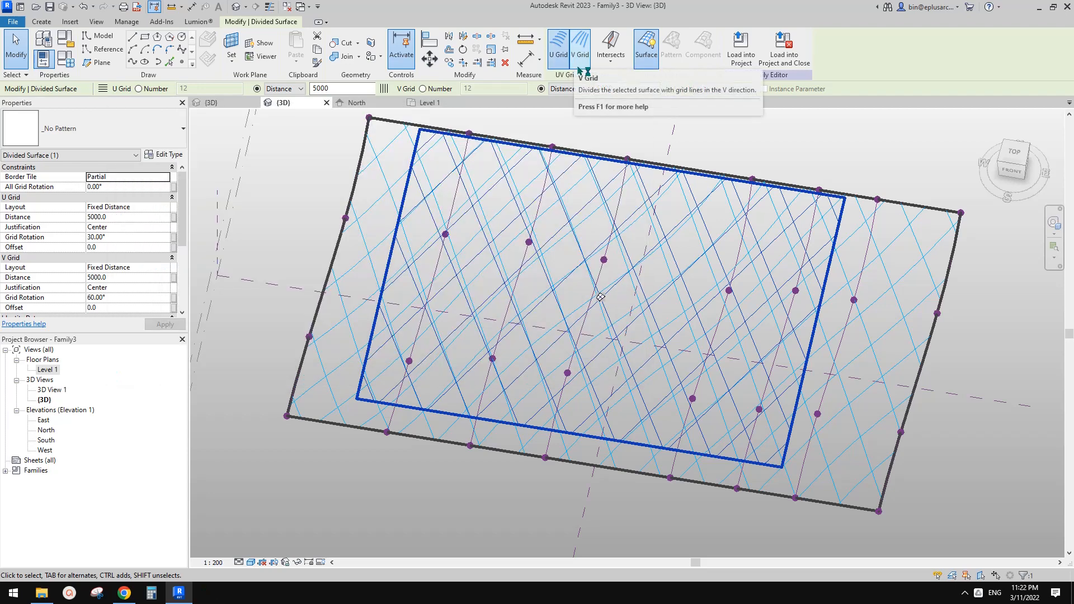
pyautogui.moveTo(602, 313); pyautogui.dragTo(594, 348, button='middle')
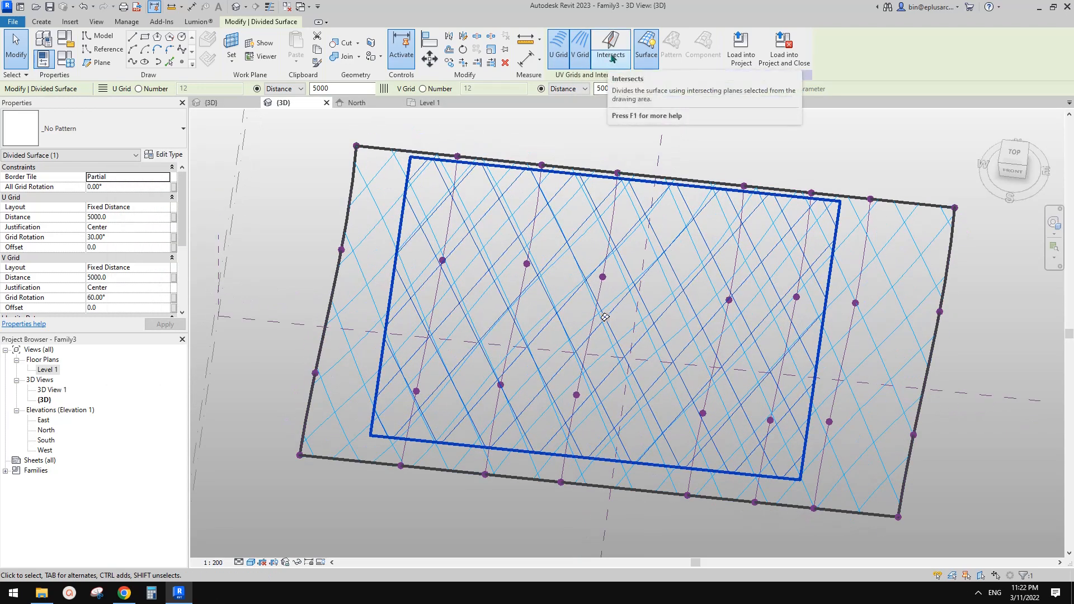
pyautogui.moveTo(590, 300); pyautogui.dragTo(593, 291, button='middle')
pyautogui.press('Escape')
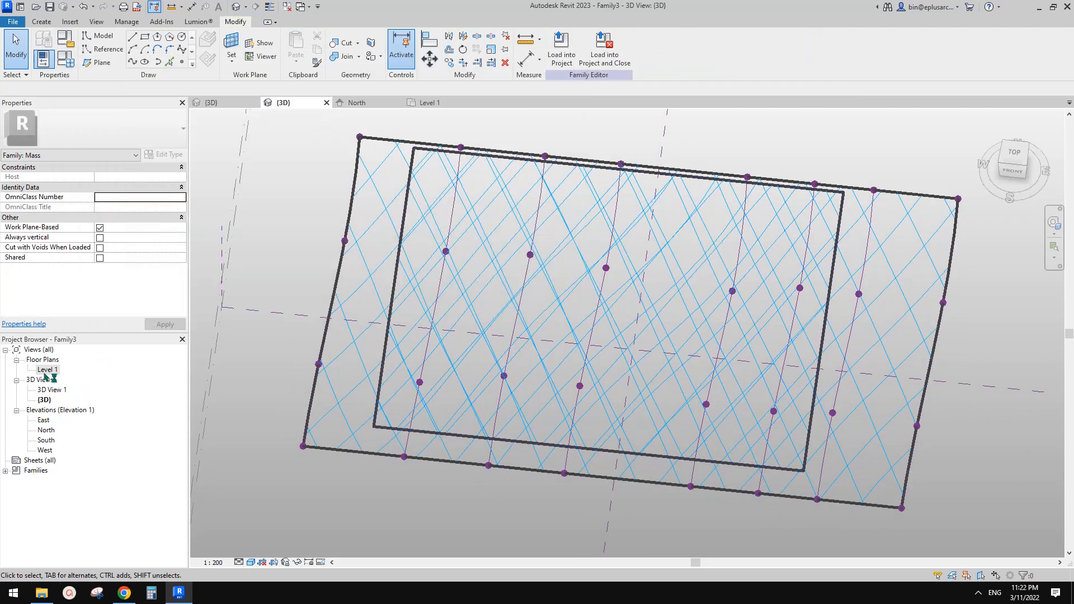
pyautogui.moveTo(362, 400); pyautogui.dragTo(382, 399, button='middle')
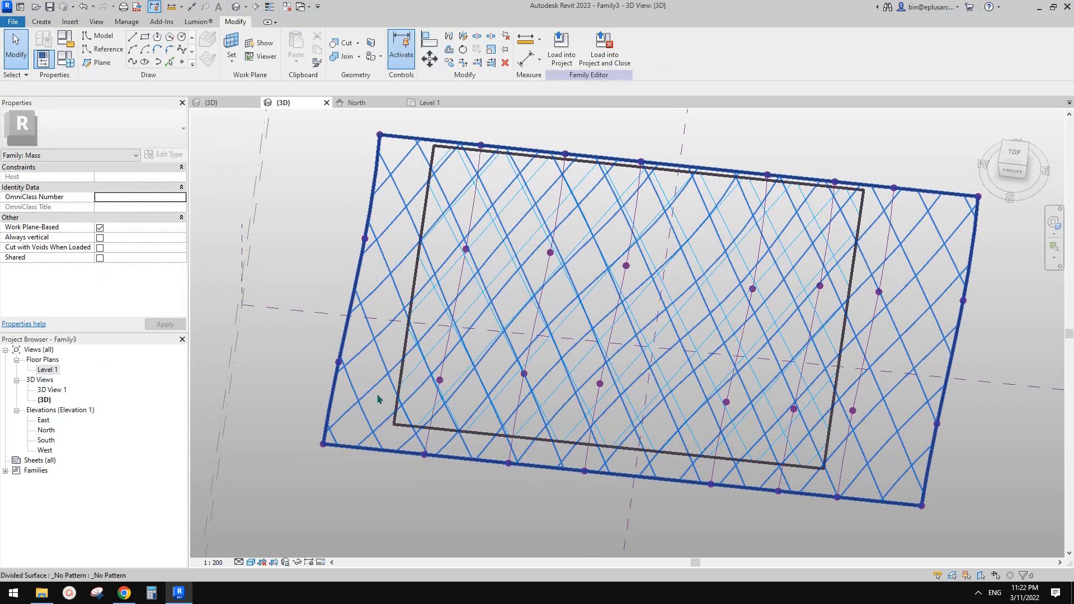
# Open the Level 1 floor plan and turn off the U and V grids of the undulating divided surface
pyautogui.doubleClick(46, 371)
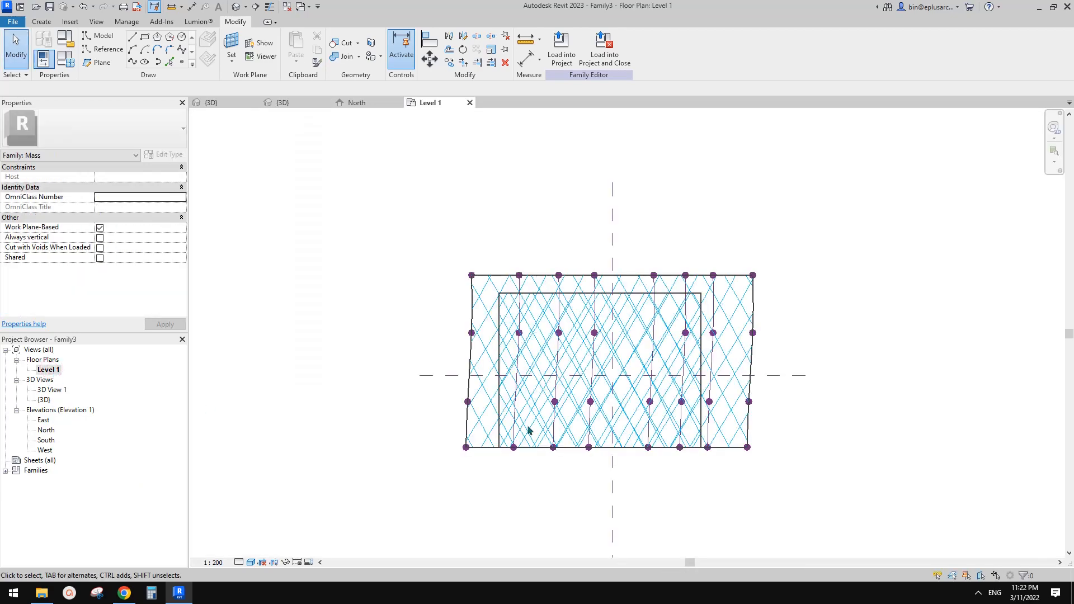
pyautogui.scroll(2, 730, 348)
pyautogui.moveTo(683, 367); pyautogui.dragTo(758, 346, button='middle')
pyautogui.scroll(3, 629, 326)
pyautogui.moveTo(625, 344); pyautogui.dragTo(660, 319, button='middle')
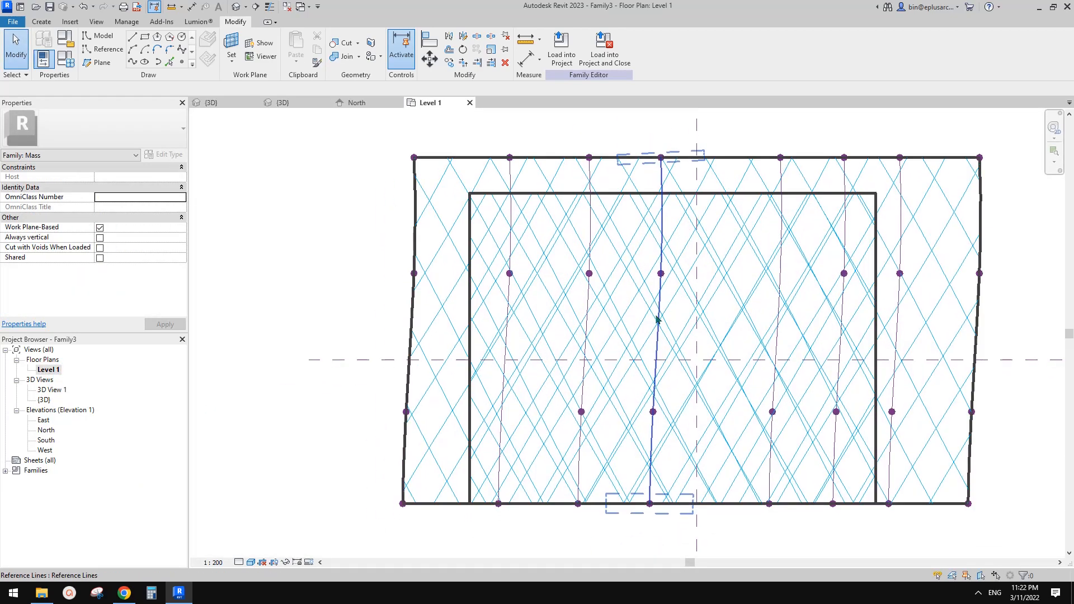
pyautogui.scroll(-2, 660, 318)
pyautogui.click(867, 227)
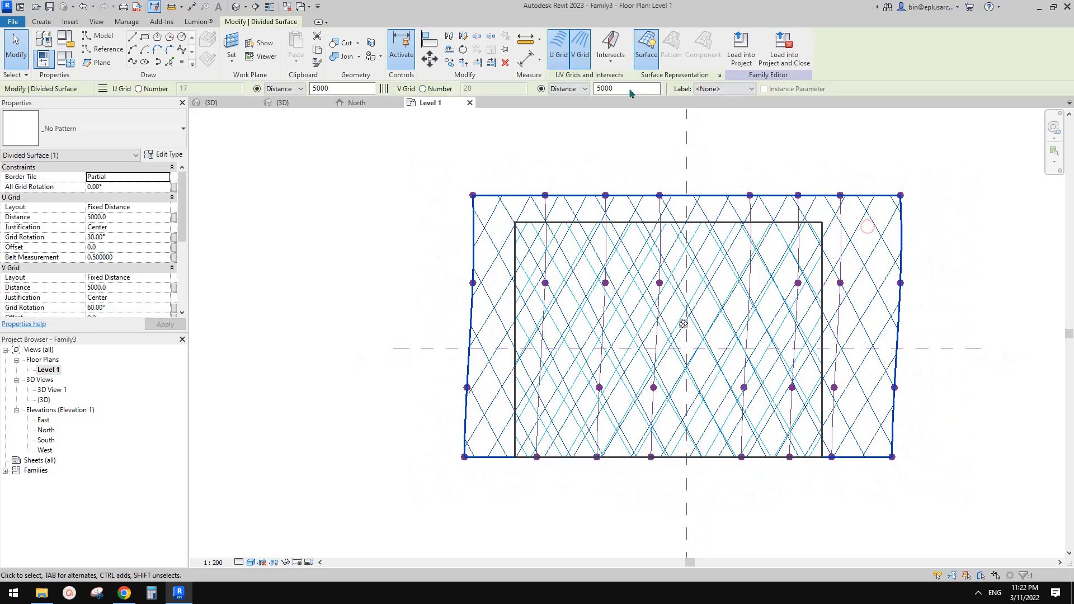
pyautogui.click(554, 51)
pyautogui.click(582, 53)
pyautogui.press('Escape')
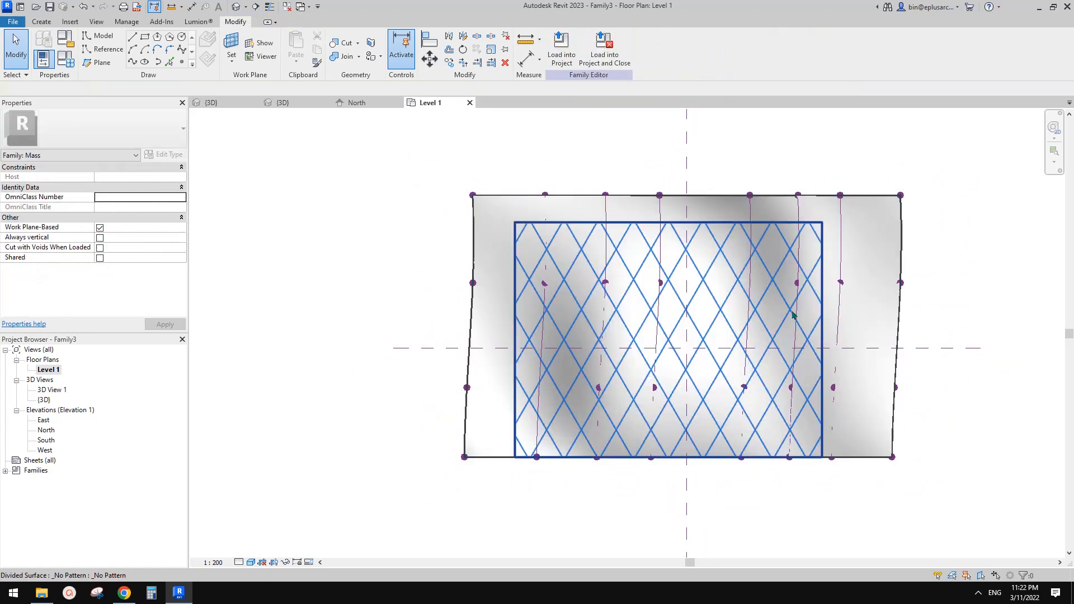
# Turn off the V and U grids of the flat divided surface as well
pyautogui.click(814, 318)
pyautogui.click(574, 49)
pyautogui.click(555, 50)
pyautogui.moveTo(822, 233); pyautogui.dragTo(817, 224, button='middle')
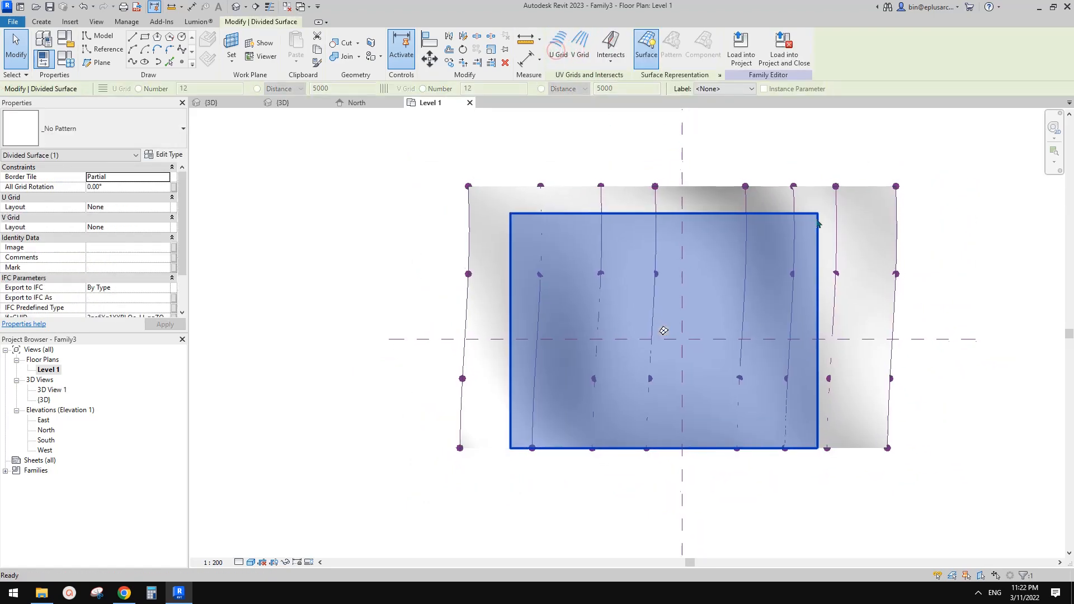
pyautogui.press('Escape')
pyautogui.moveTo(704, 303); pyautogui.dragTo(712, 298, button='middle')
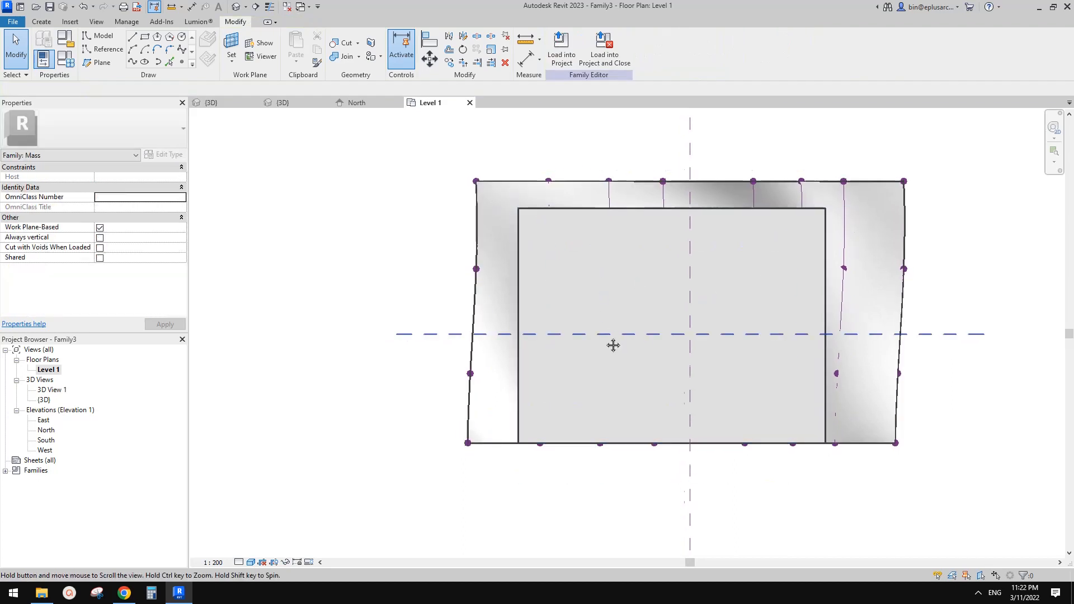
pyautogui.moveTo(616, 337); pyautogui.dragTo(608, 339, button='middle')
# Draw a diagonal reference plane from the flat surface's upper-left corner to near the middle of its lower edge
pyautogui.press('p')
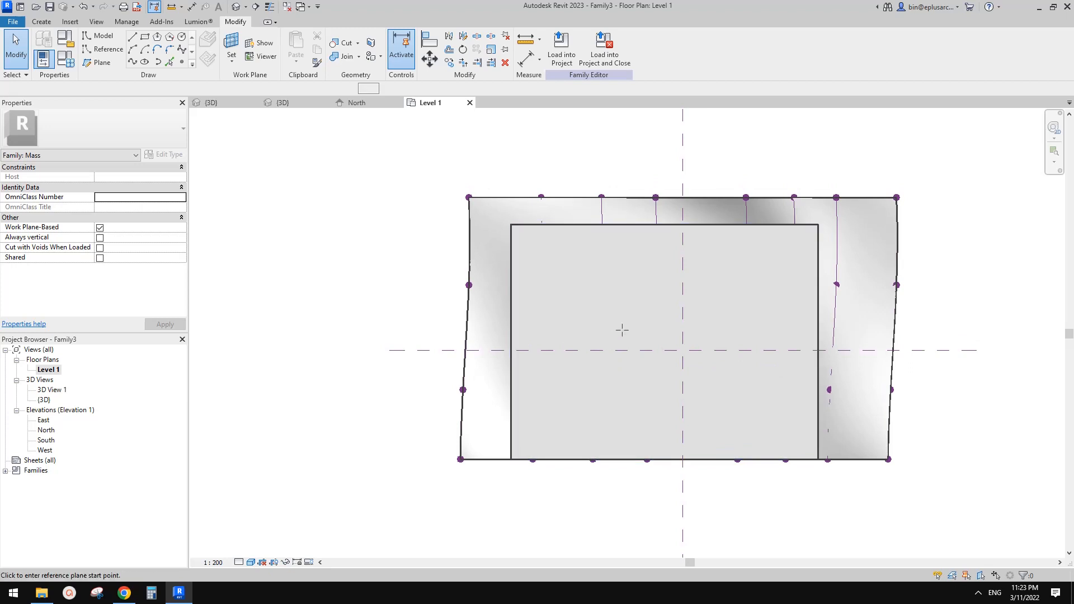
pyautogui.click(511, 225)
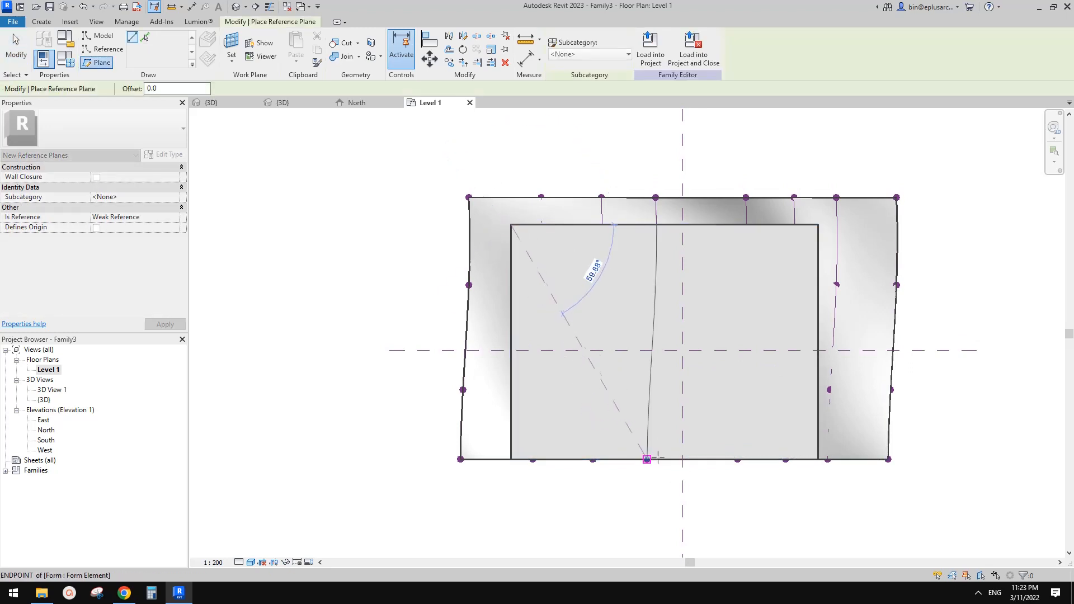
pyautogui.press('Escape')
pyautogui.press('Escape')
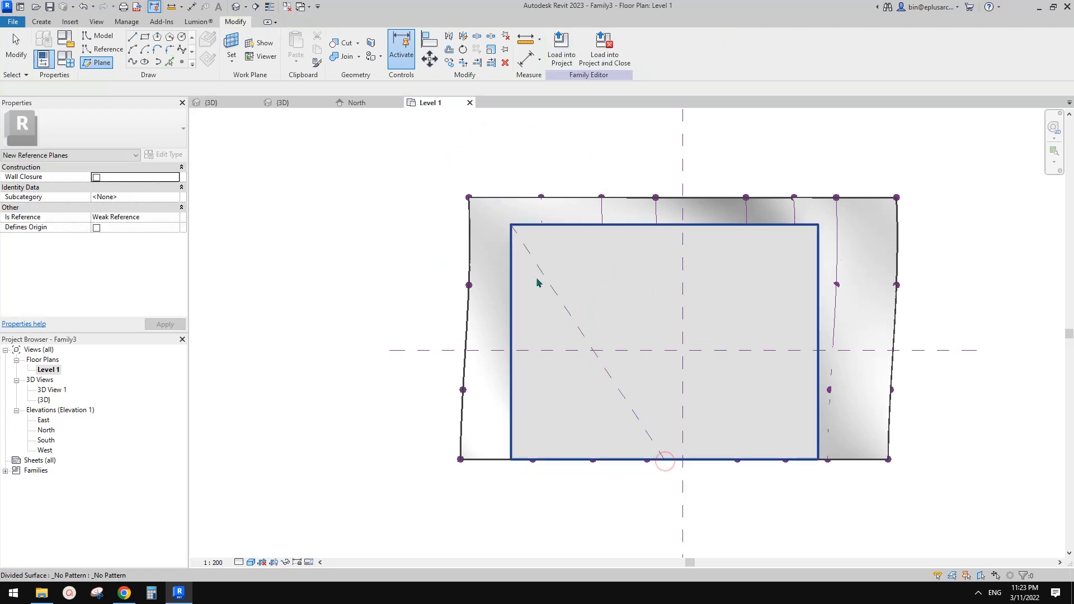
# Extend both ends of the diagonal reference plane beyond the undulating surface's edges and name the plane 1
pyautogui.click(545, 278)
pyautogui.moveTo(510, 225); pyautogui.dragTo(480, 176)
pyautogui.moveTo(664, 459); pyautogui.dragTo(692, 504)
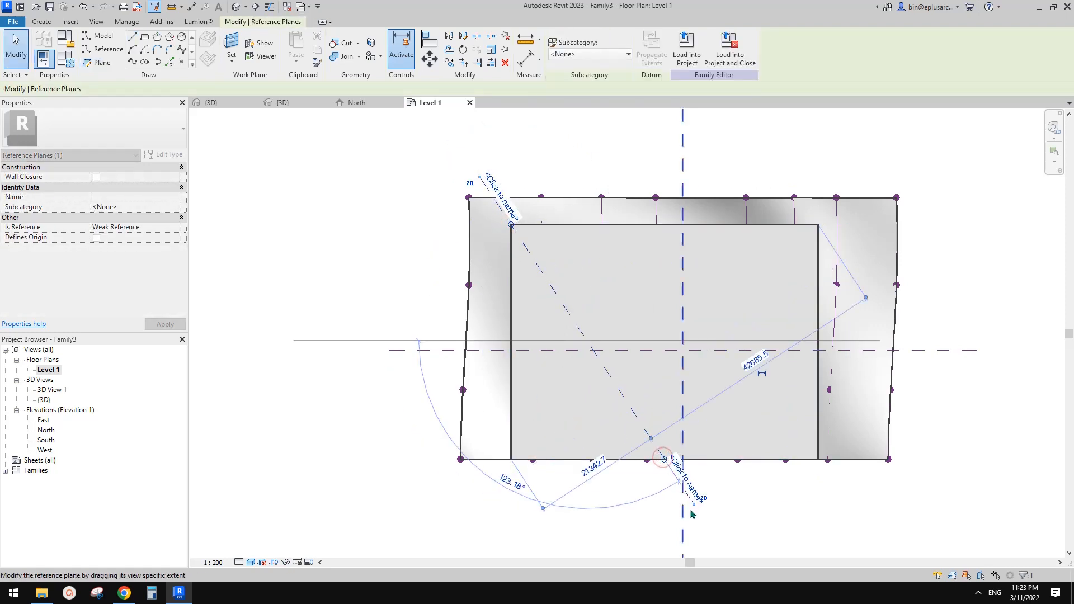
pyautogui.click(695, 495)
pyautogui.write('1')
pyautogui.press('Return')
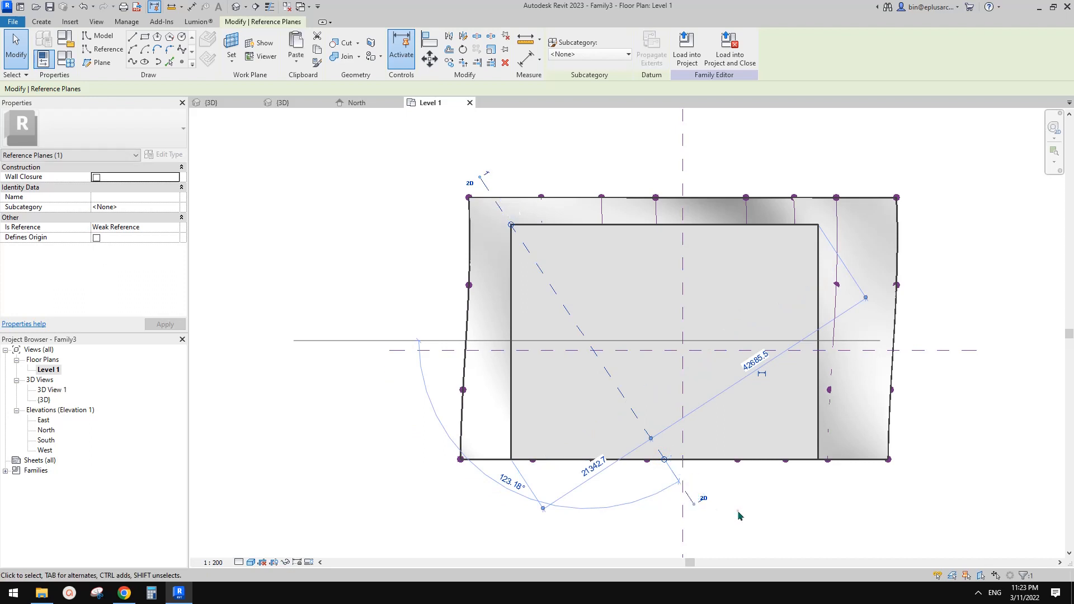
# Copy diagonal reference plane 1 leftward along the flat surface's lower edge, at a perpendicular spacing of about 5022 mm
pyautogui.moveTo(664, 225); pyautogui.dragTo(679, 230, button='middle')
pyautogui.press('Escape')
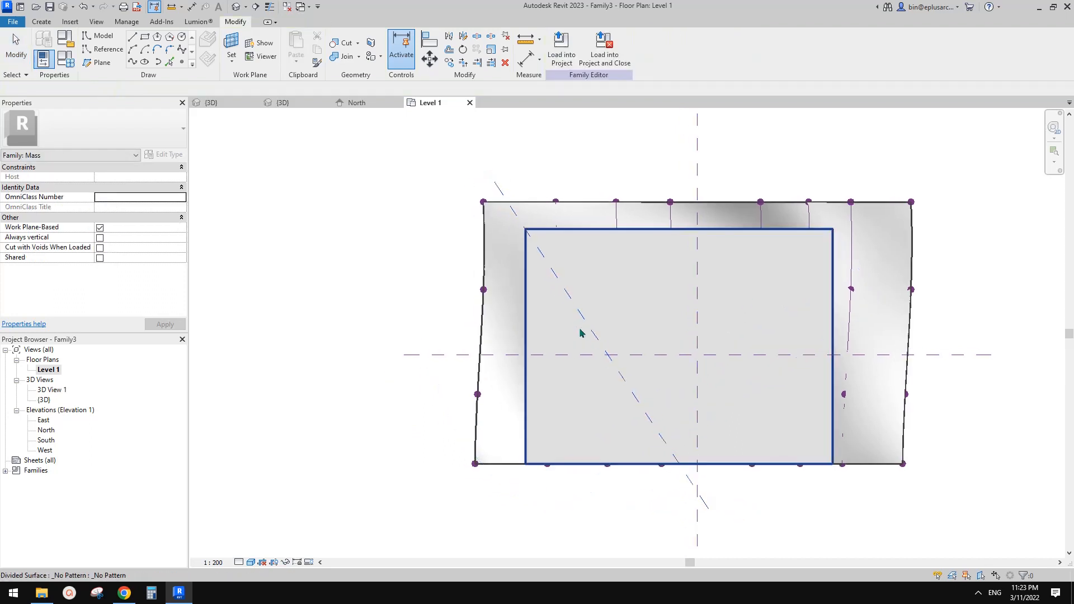
pyautogui.click(582, 316)
pyautogui.scroll(3, 692, 501)
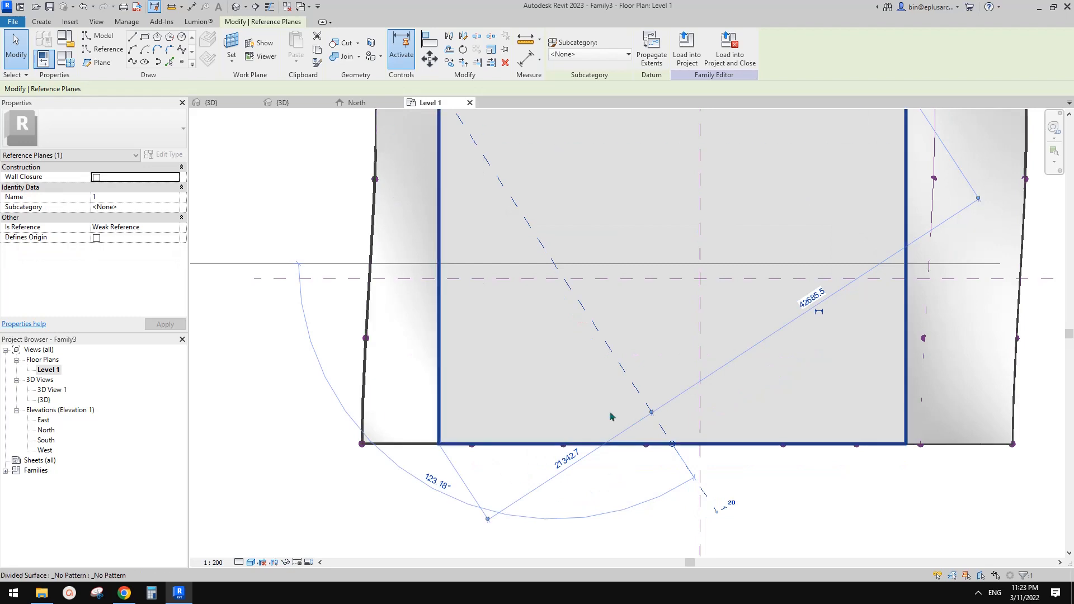
pyautogui.press('Escape')
pyautogui.scroll(-1, 618, 412)
pyautogui.click(630, 397)
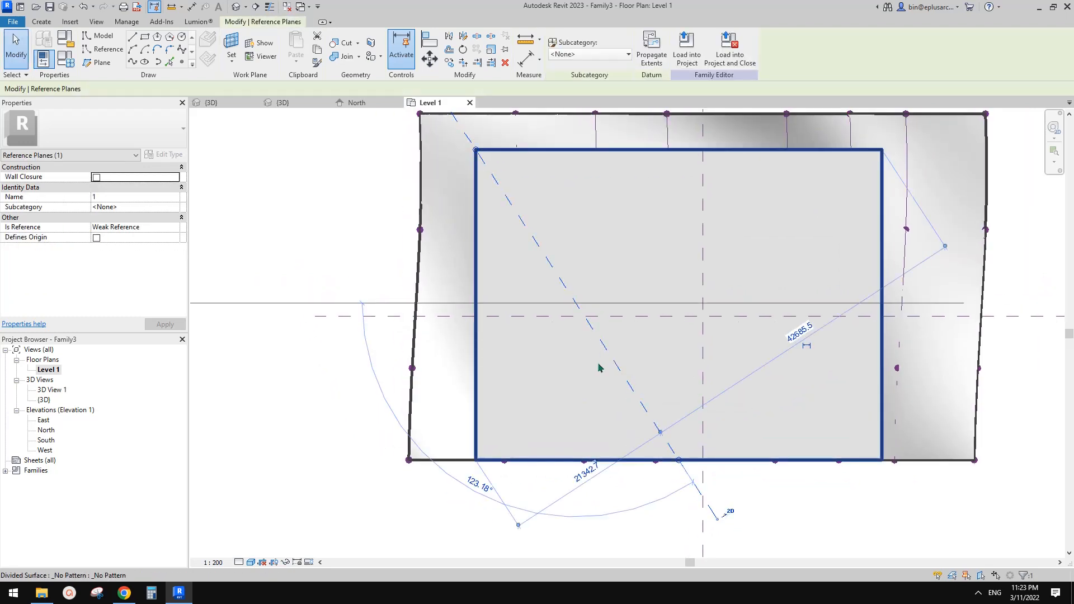
pyautogui.press('c')
pyautogui.press('o')
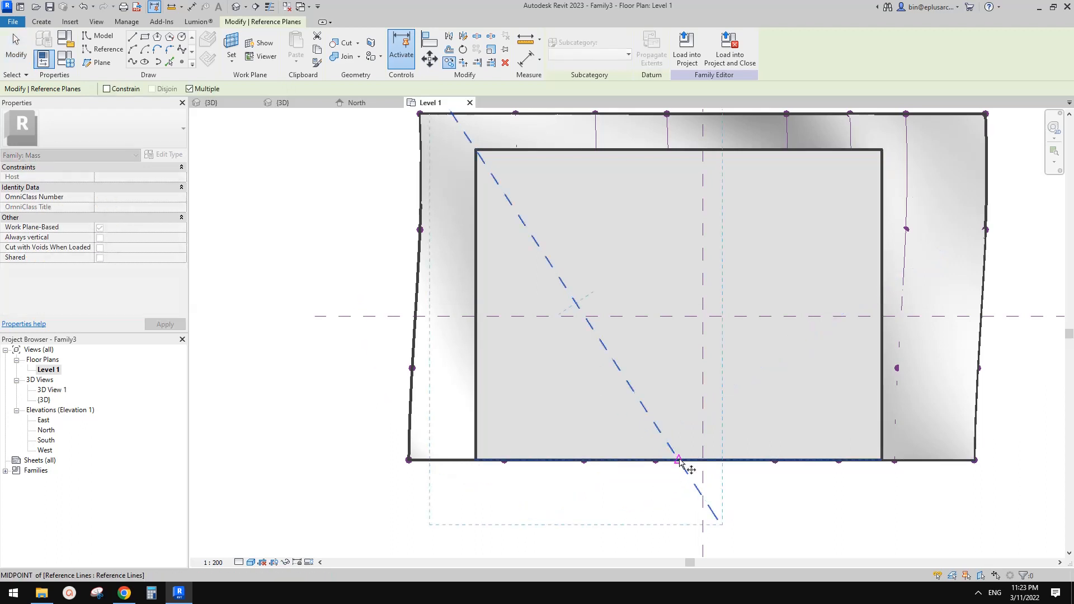
pyautogui.click(679, 461)
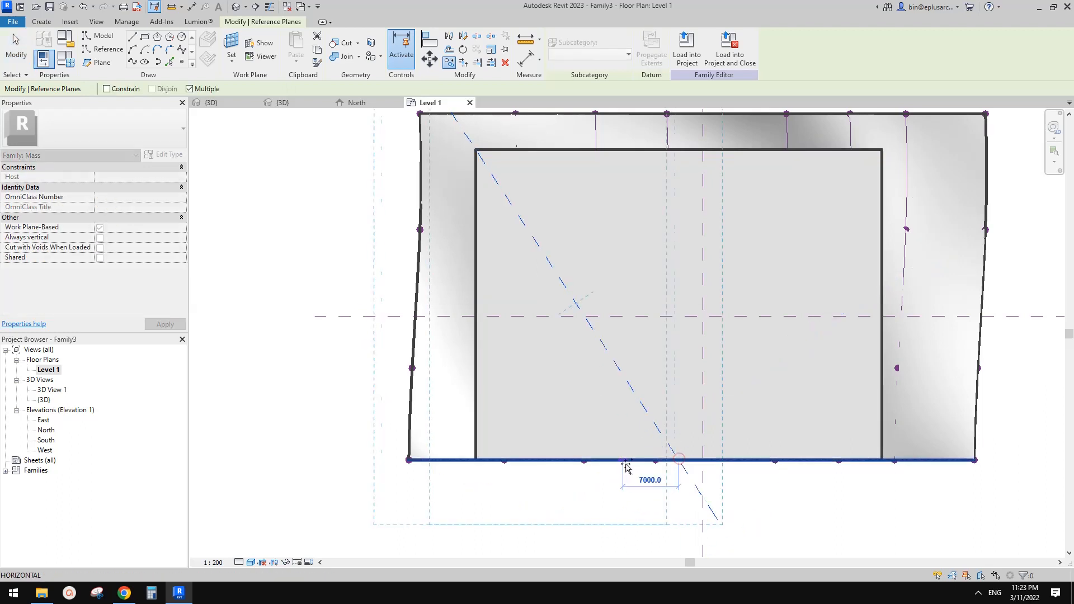
pyautogui.click(631, 461)
pyautogui.scroll(1, 638, 487)
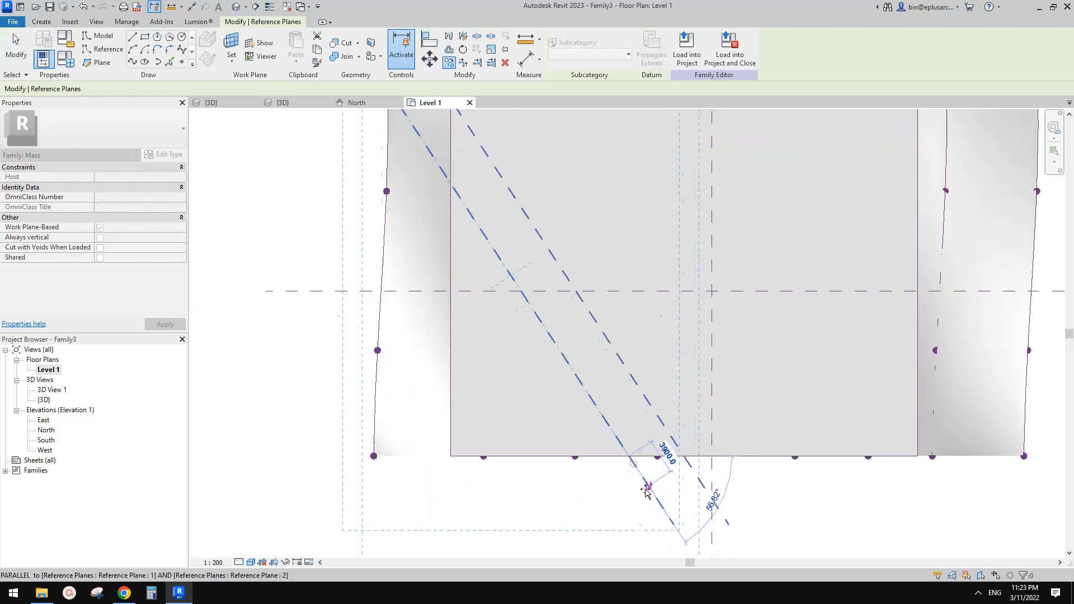
pyautogui.press('Escape')
# Copy the new diagonal plane three more times toward the lower left, keeping the same spacing between plane 1 and its first copy
pyautogui.moveTo(606, 444); pyautogui.dragTo(611, 431, button='middle')
pyautogui.press('c')
pyautogui.press('o')
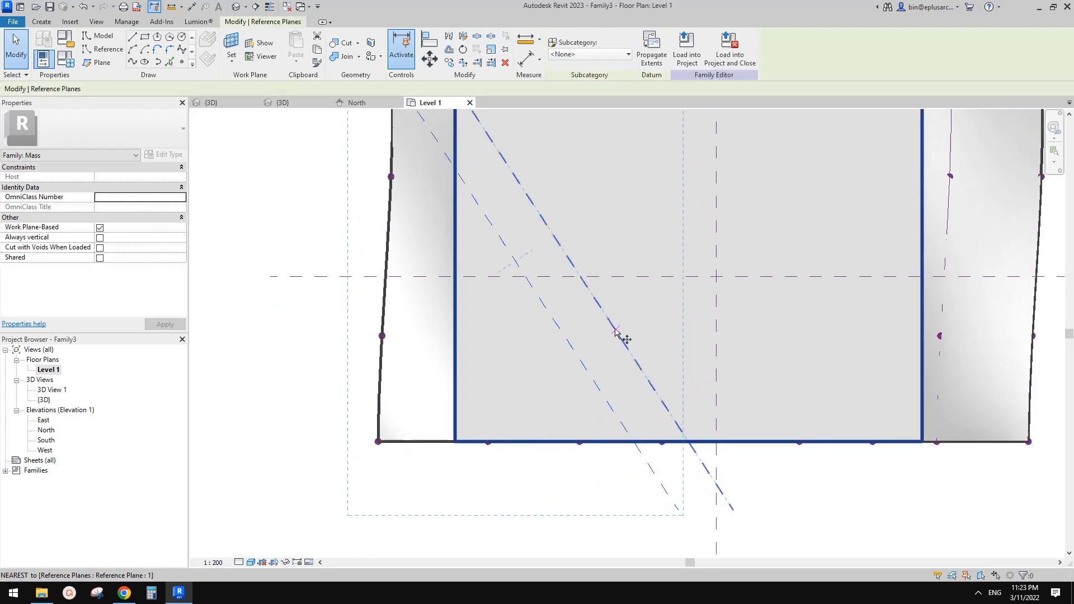
pyautogui.click(614, 327)
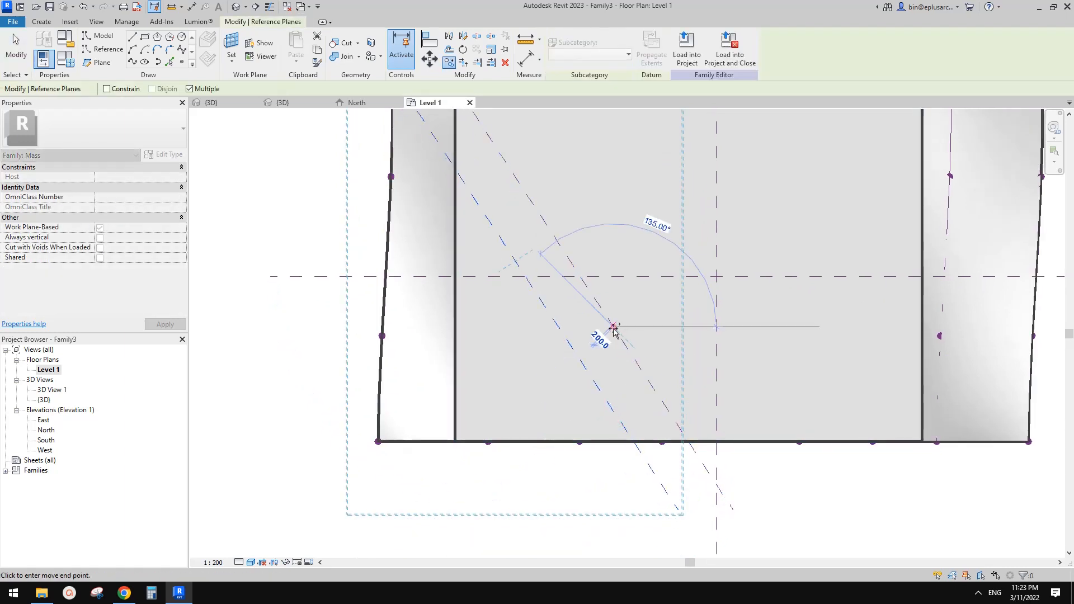
pyautogui.click(576, 352)
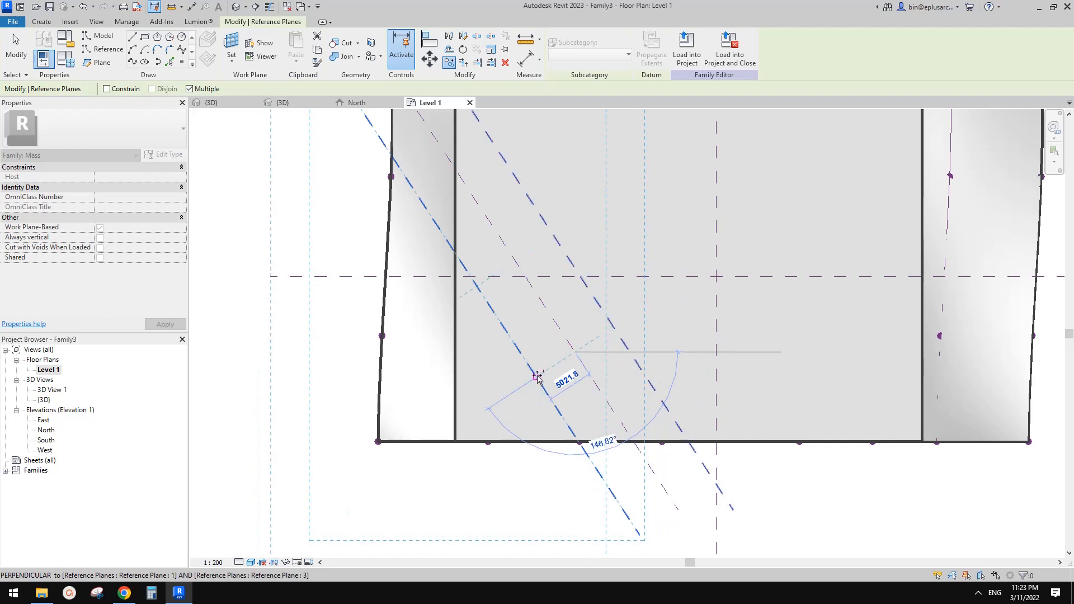
pyautogui.click(537, 376)
pyautogui.click(502, 400)
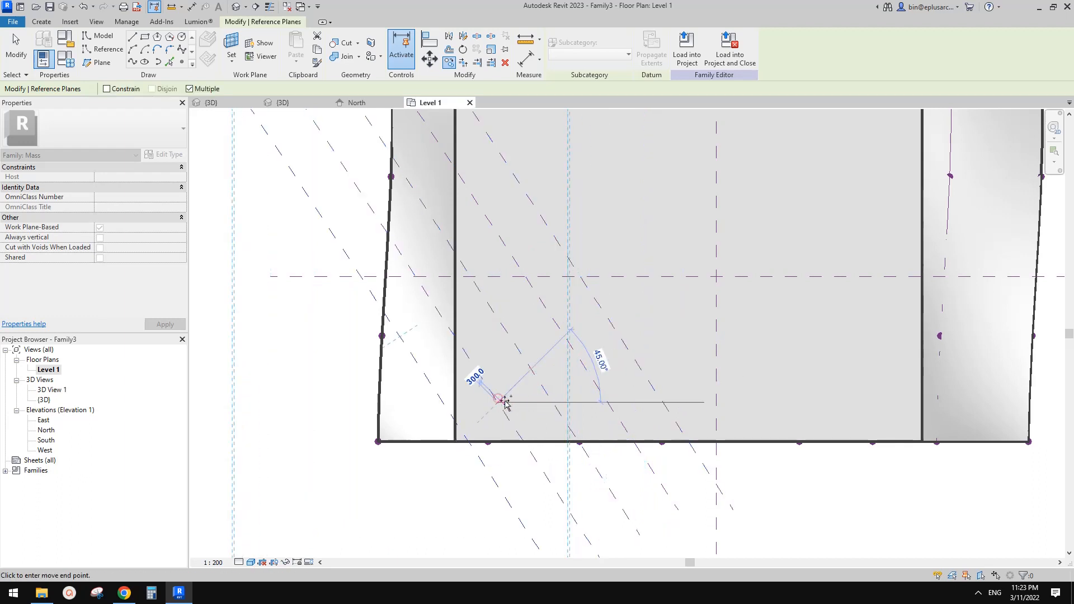
pyautogui.scroll(-2, 504, 401)
pyautogui.moveTo(535, 390); pyautogui.dragTo(536, 392, button='middle')
pyautogui.press('Escape')
# Select the four copied diagonal planes and mirror them about reference plane 1
pyautogui.click(596, 436)
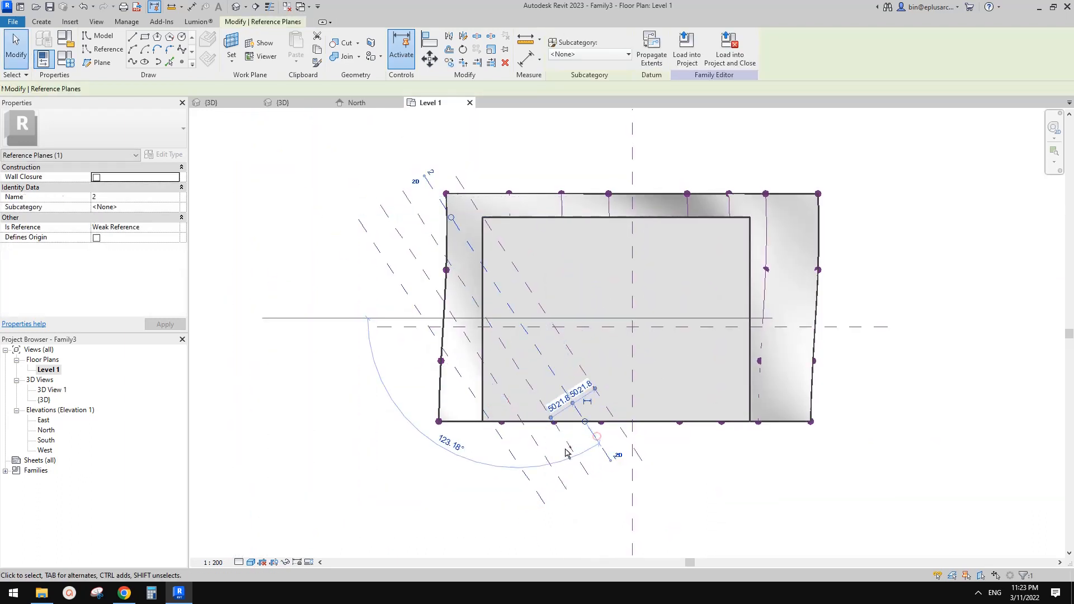
pyautogui.keyDown('ctrl'); pyautogui.click(568, 447); pyautogui.keyUp('ctrl')
pyautogui.keyDown('ctrl'); pyautogui.click(547, 455); pyautogui.keyUp('ctrl')
pyautogui.keyDown('ctrl'); pyautogui.click(515, 461); pyautogui.keyUp('ctrl')
pyautogui.moveTo(598, 408); pyautogui.dragTo(592, 414, button='middle')
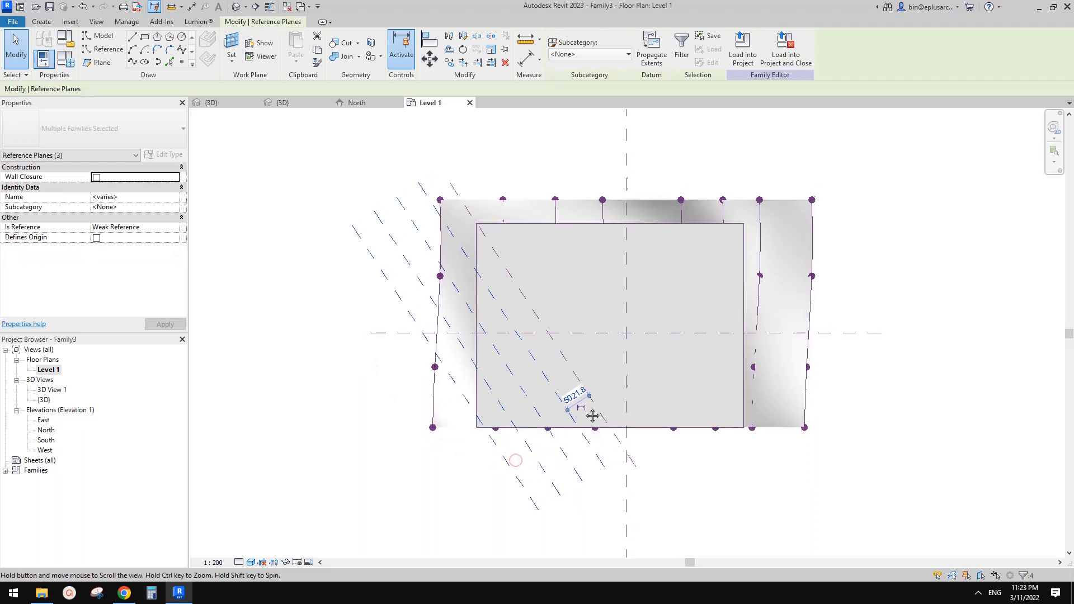
pyautogui.press('m')
pyautogui.press('m')
pyautogui.click(565, 357)
pyautogui.moveTo(711, 325); pyautogui.dragTo(693, 337, button='middle')
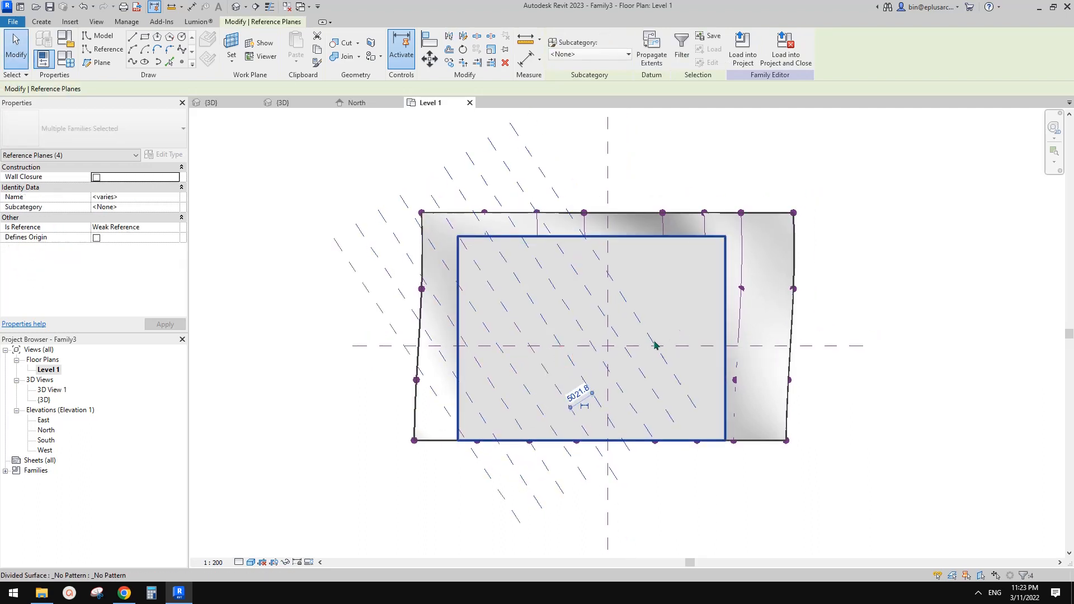
# Copy the four mirrored planes further right, using the perpendicular distance from plane 1 to the outermost mirrored plane, about 20087 mm
pyautogui.press('c')
pyautogui.press('o')
pyautogui.click(545, 370)
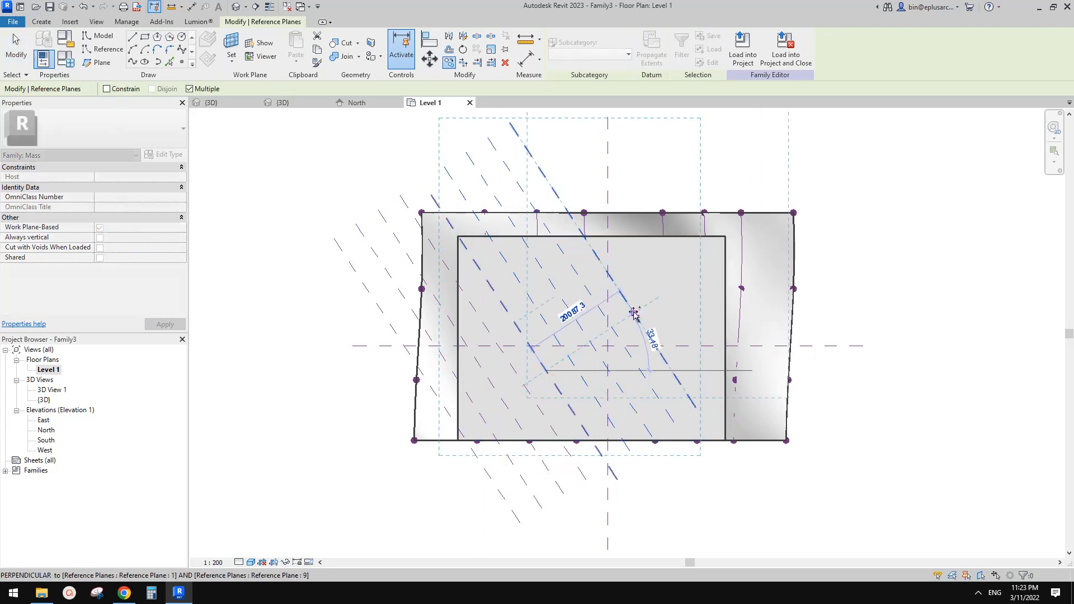
pyautogui.click(634, 314)
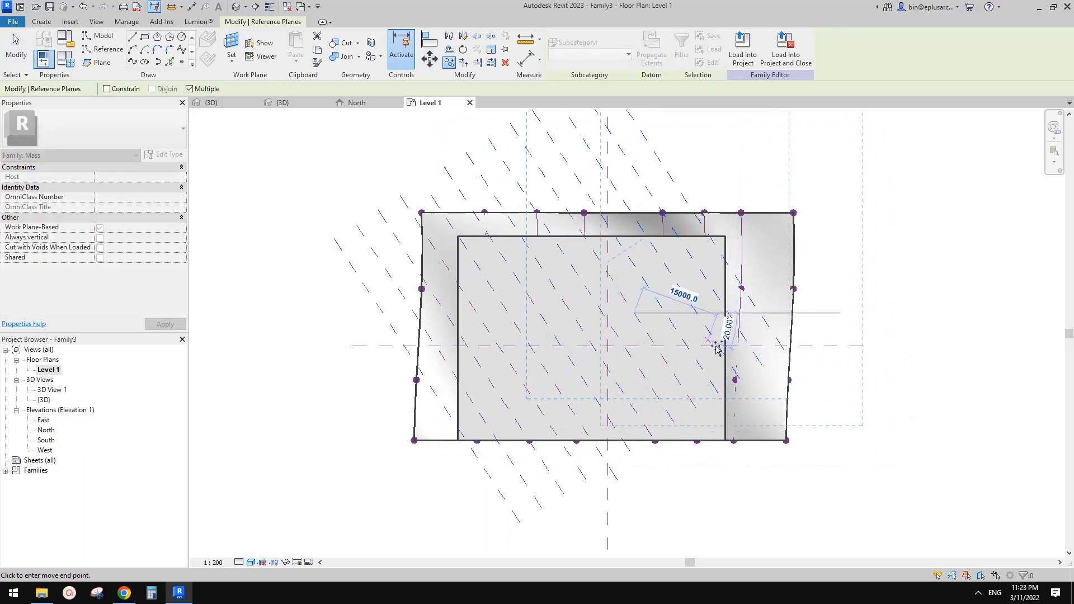
pyautogui.moveTo(680, 352); pyautogui.dragTo(690, 350, button='middle')
pyautogui.scroll(-3, 689, 350)
pyautogui.press('Escape')
pyautogui.press('Escape')
# Select all diagonal reference planes without the two center planes and mirror them about a vertical axis through the flat surface's lower-edge midpoint
pyautogui.click(666, 219)
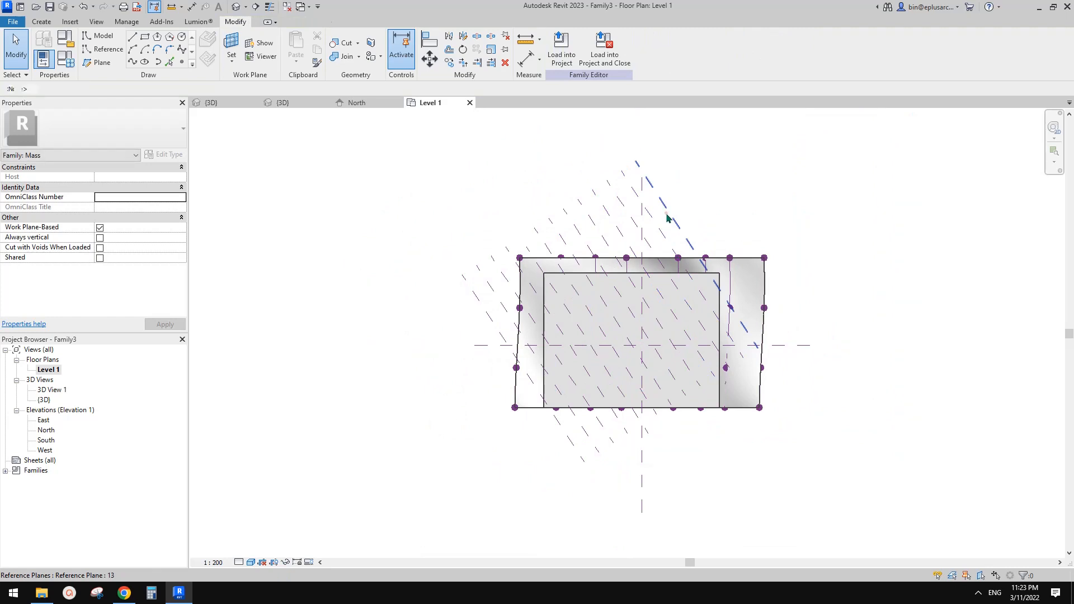
pyautogui.press('s')
pyautogui.press('a')
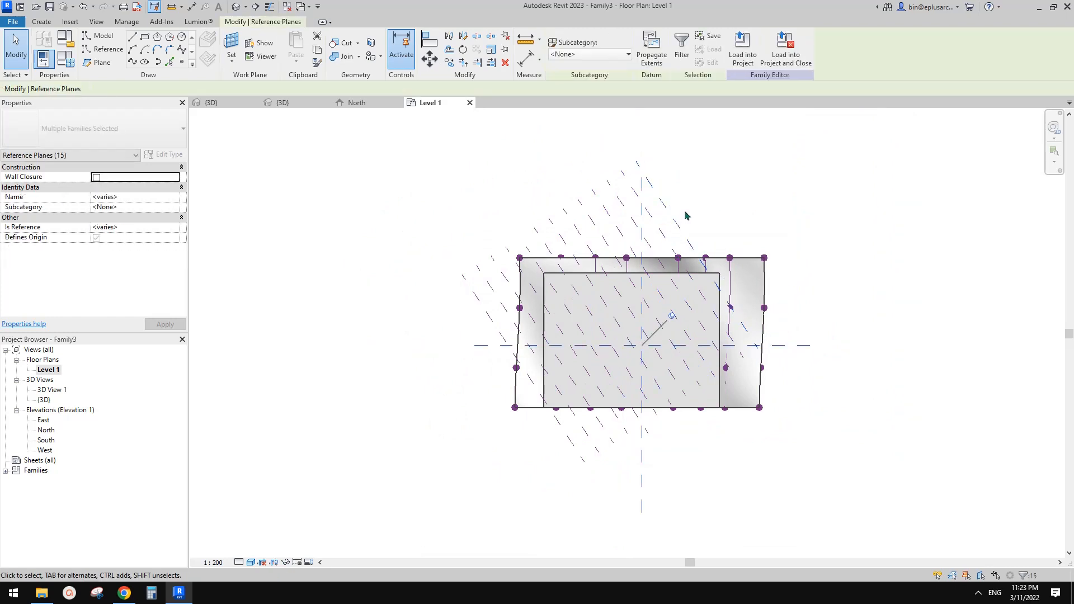
pyautogui.moveTo(794, 344); pyautogui.dragTo(791, 344, button='middle')
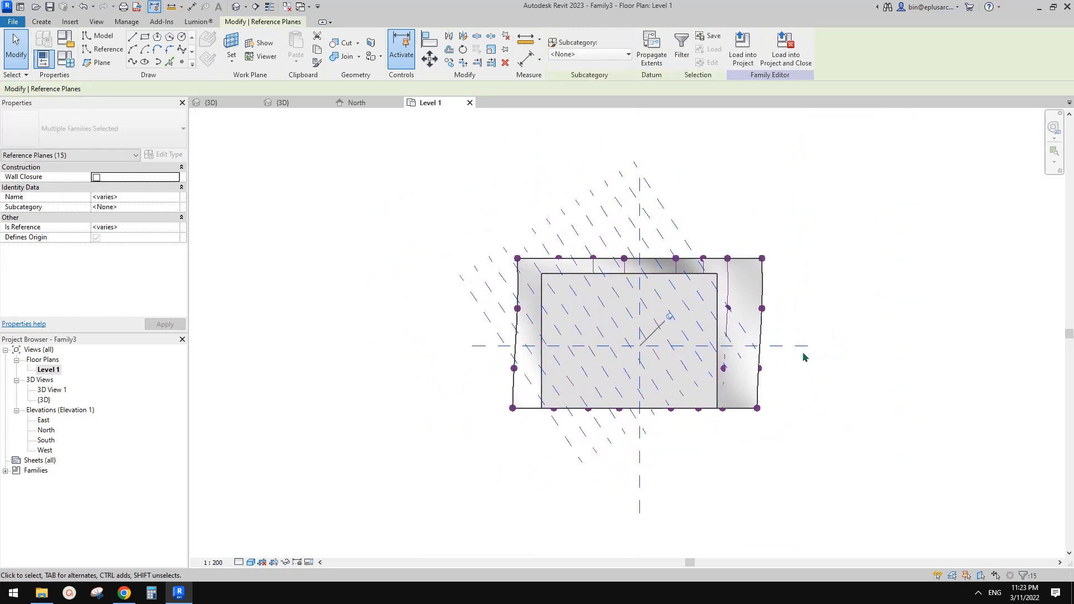
pyautogui.keyDown('shift'); pyautogui.click(797, 346); pyautogui.keyUp('shift')
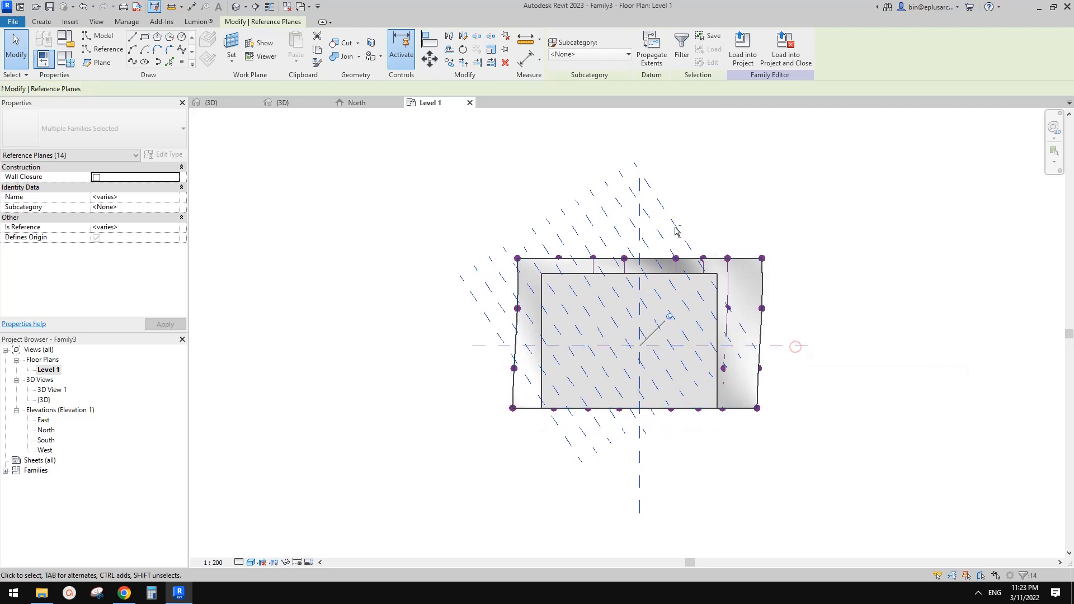
pyautogui.keyDown('shift'); pyautogui.click(641, 193); pyautogui.keyUp('shift')
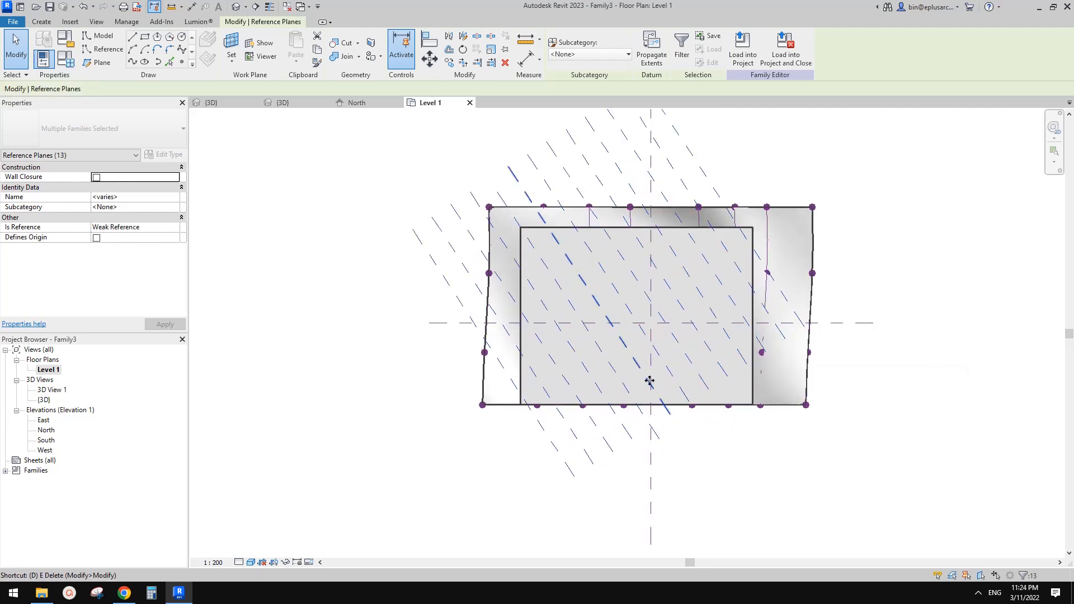
pyautogui.press('m')
pyautogui.press('m')
pyautogui.scroll(3, 643, 414)
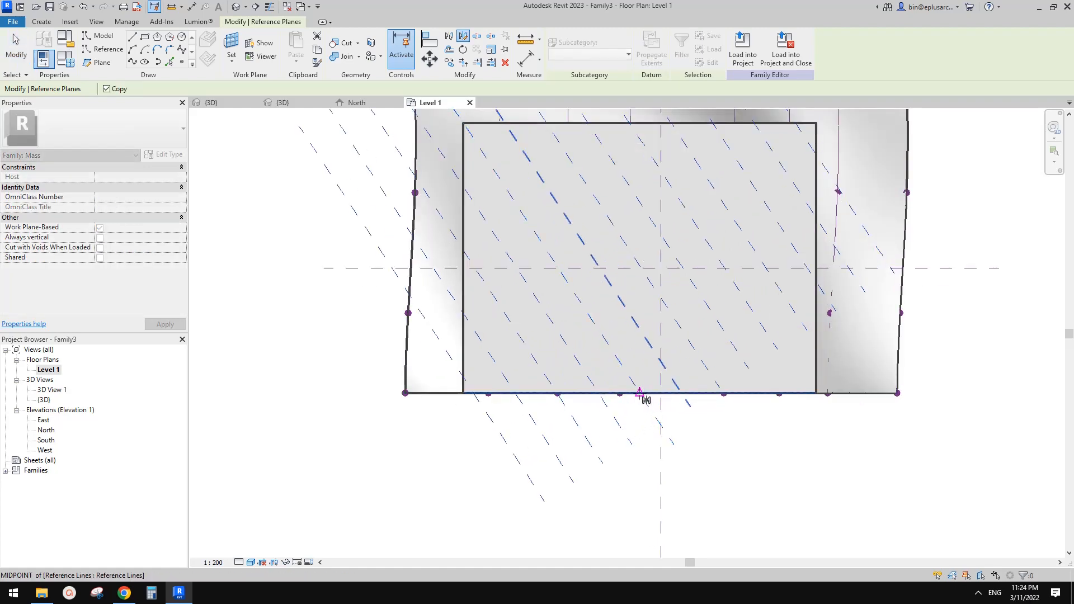
pyautogui.click(648, 443)
pyautogui.scroll(-2, 671, 447)
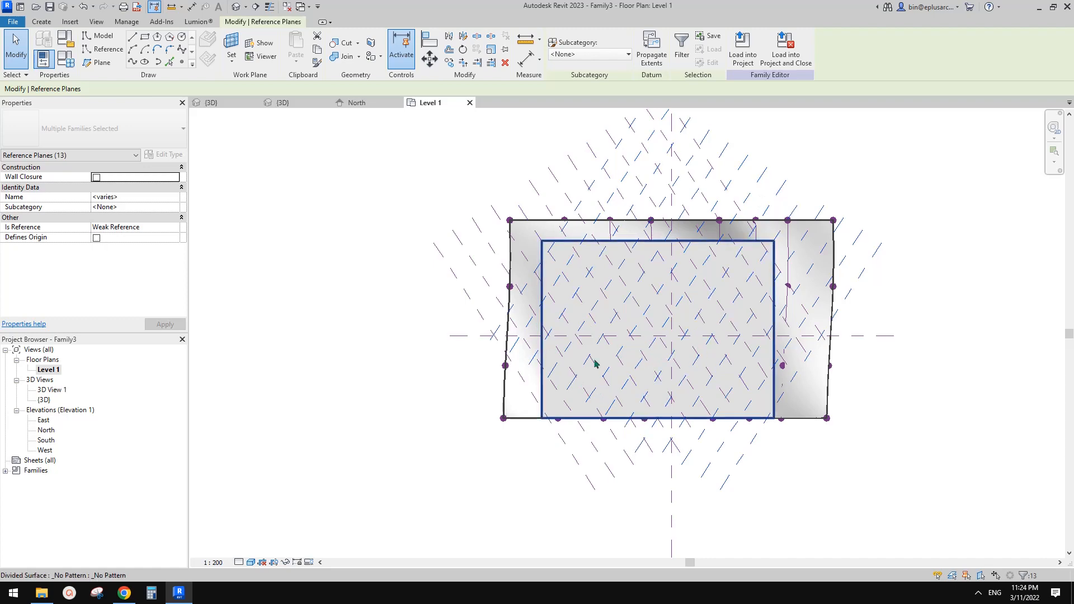
# Check the name and spacing of one of the diagonal reference planes crossing the flat surface
pyautogui.scroll(2, 710, 386)
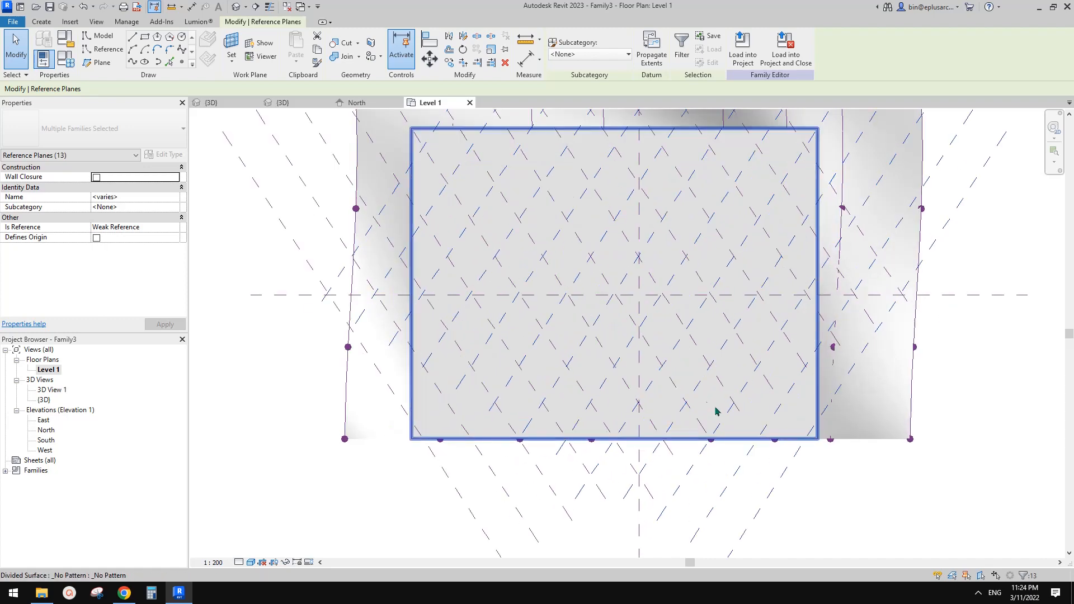
pyautogui.press('Escape')
pyautogui.click(771, 391)
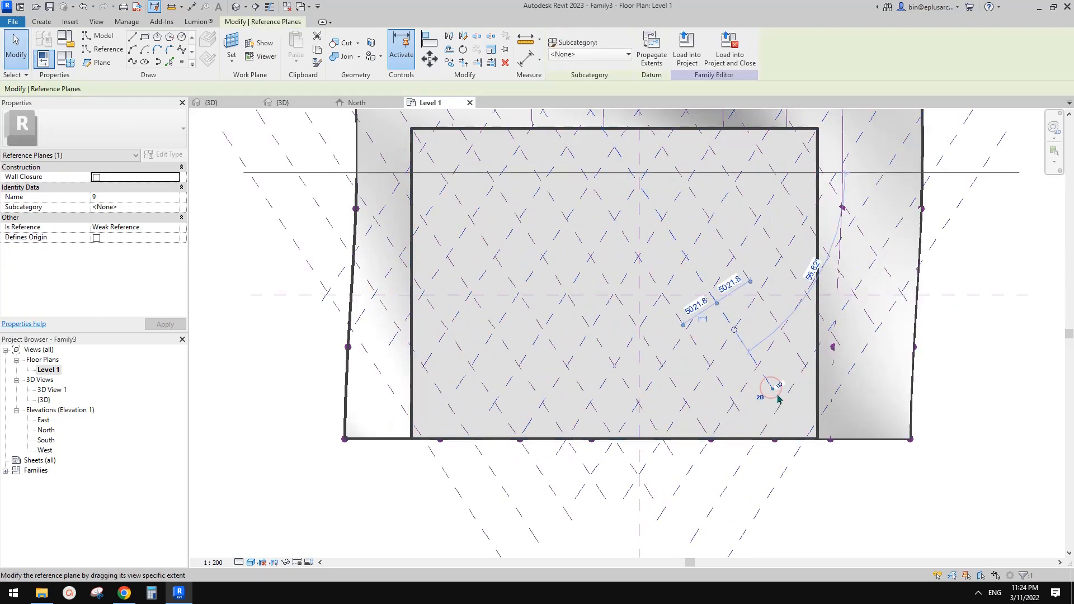
pyautogui.scroll(1, 743, 330)
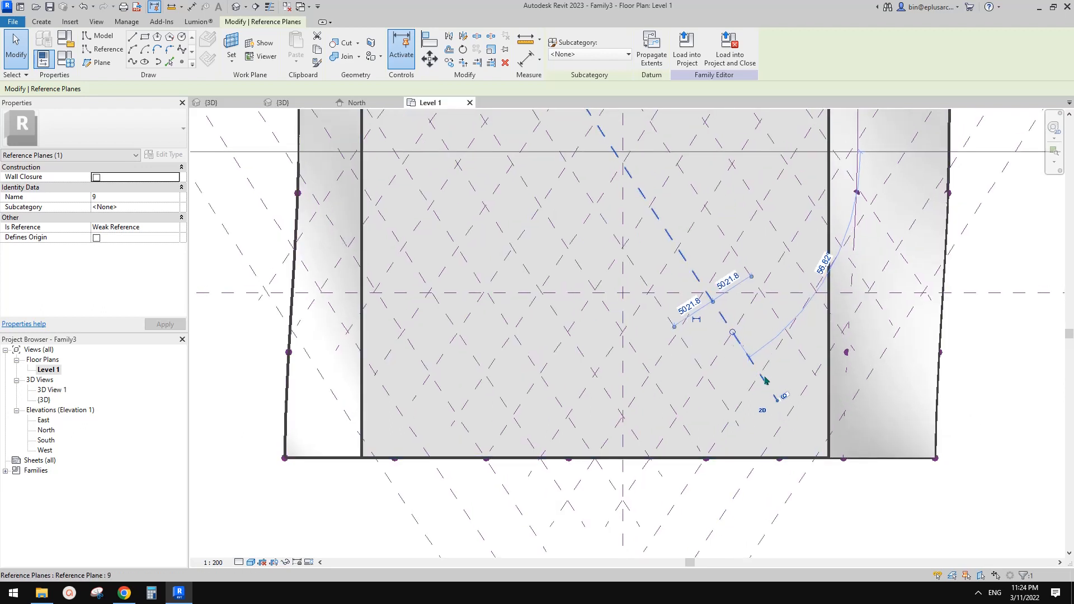
pyautogui.moveTo(765, 381)
pyautogui.mouseDown(button='middle')
pyautogui.moveTo(759, 372)
pyautogui.moveTo(774, 398)
pyautogui.mouseUp(button='middle')
pyautogui.click(746, 363)
pyautogui.click(741, 351)
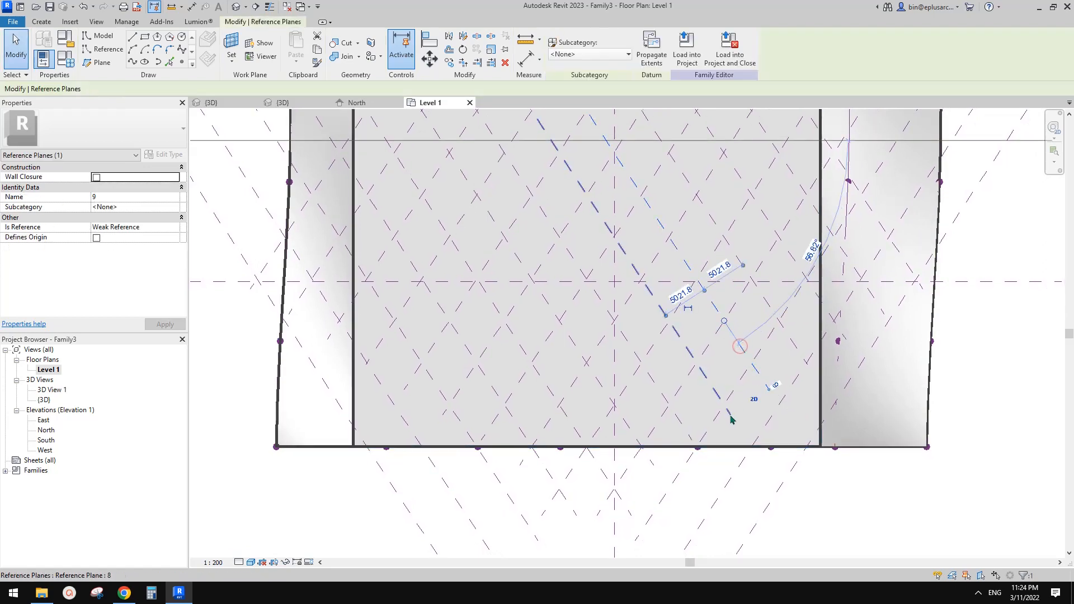
pyautogui.press('Escape')
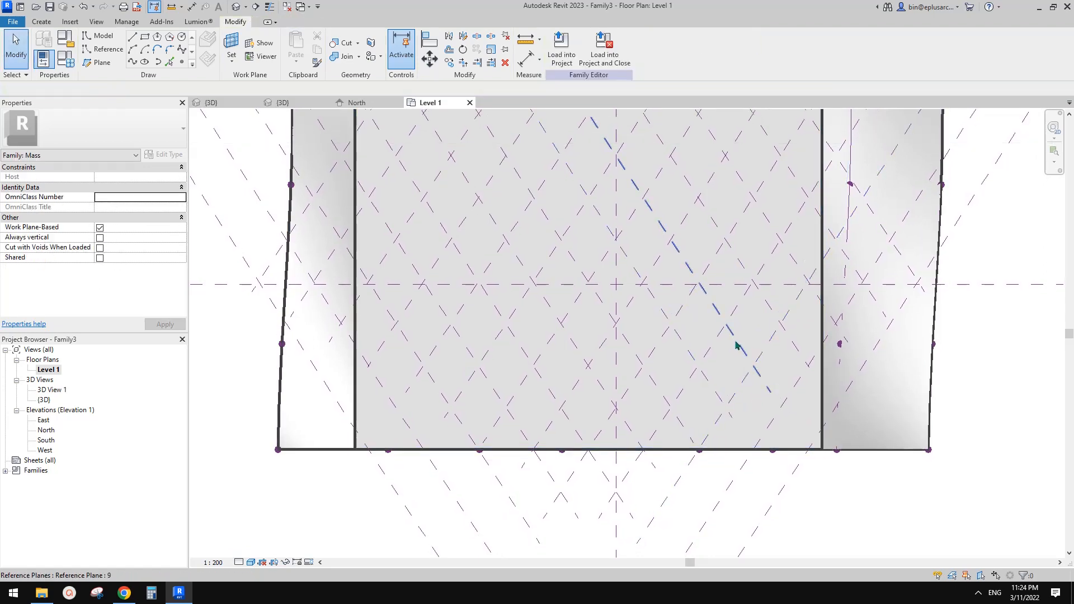
pyautogui.scroll(-2, 736, 353)
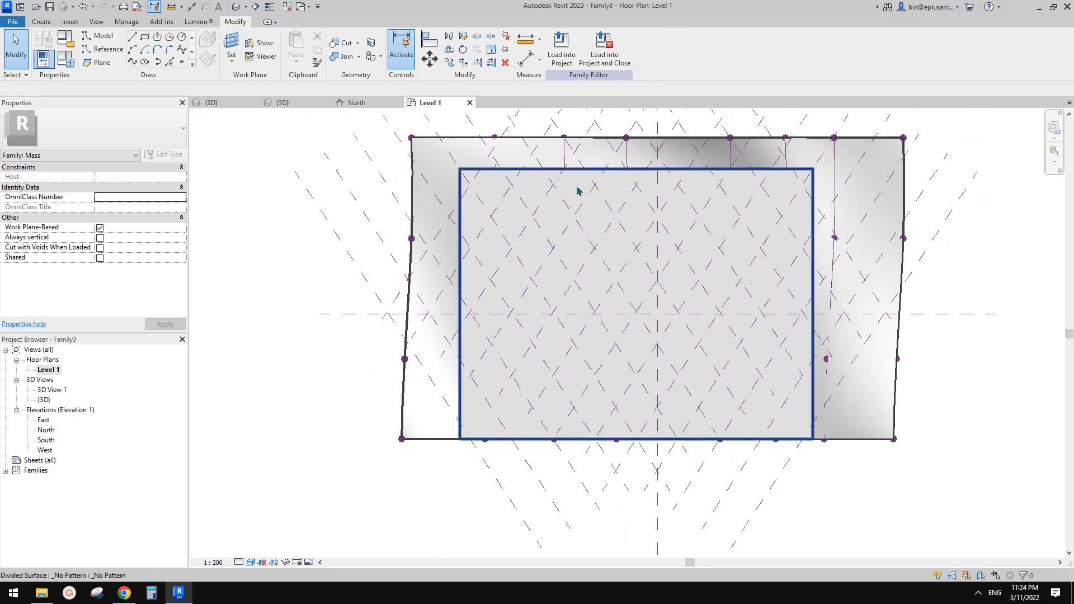
# Divide the flat divided surface by intersecting it with Reference Planes 1 to 26, leaving out the levels and center planes
pyautogui.click(705, 220)
pyautogui.click(614, 63)
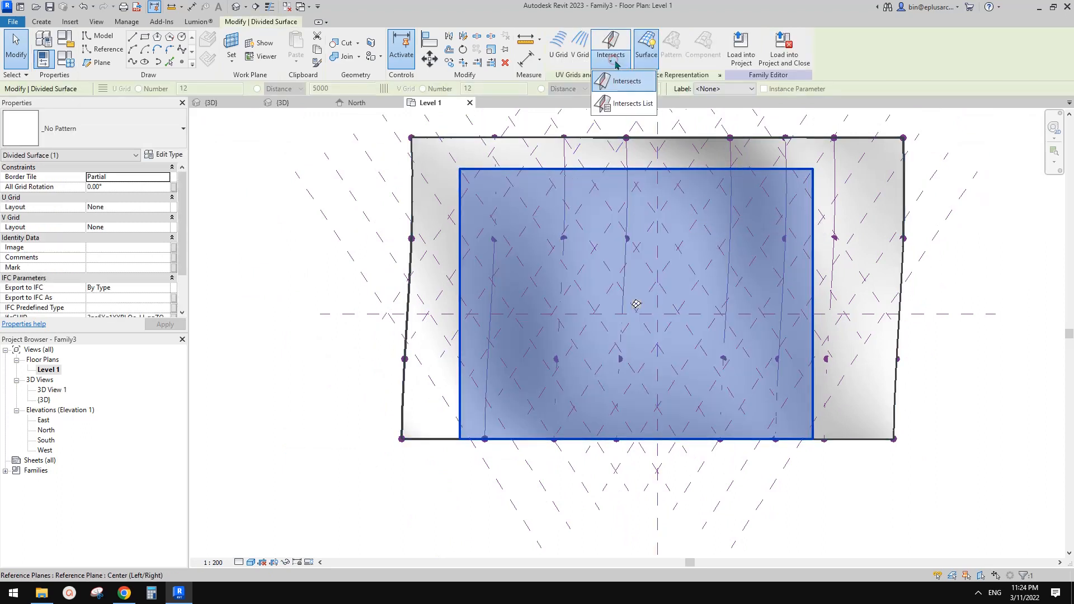
pyautogui.click(631, 104)
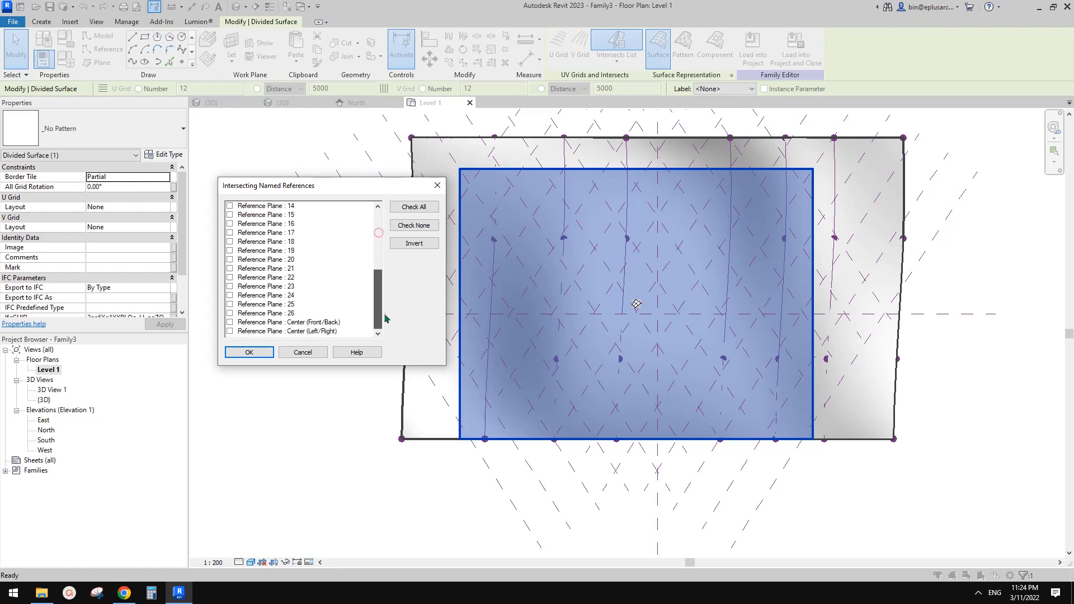
pyautogui.keyDown('shift'); pyautogui.click(281, 315); pyautogui.keyUp('shift')
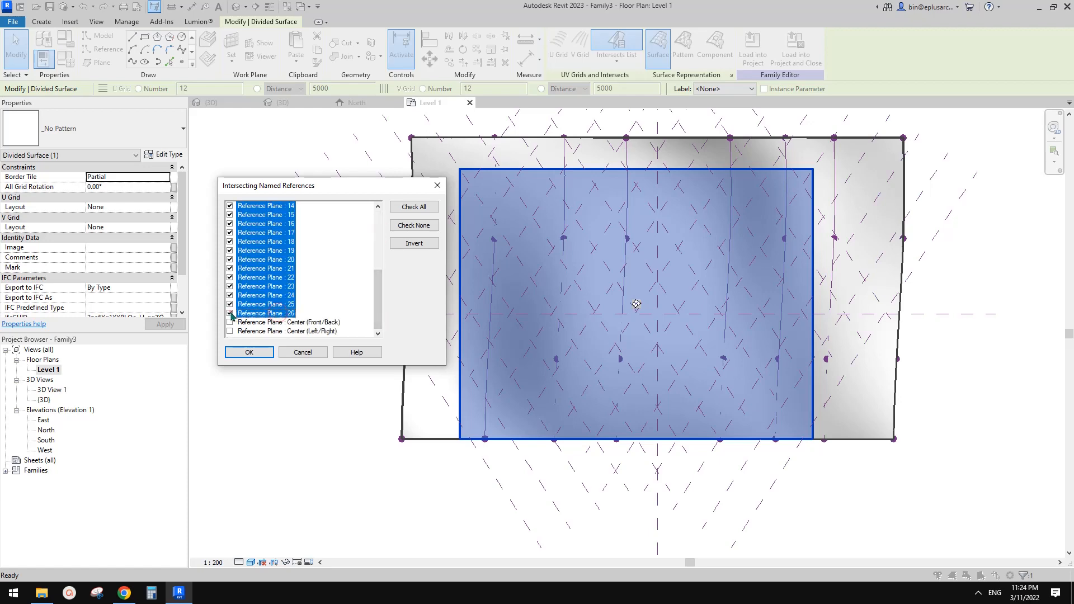
pyautogui.click(252, 352)
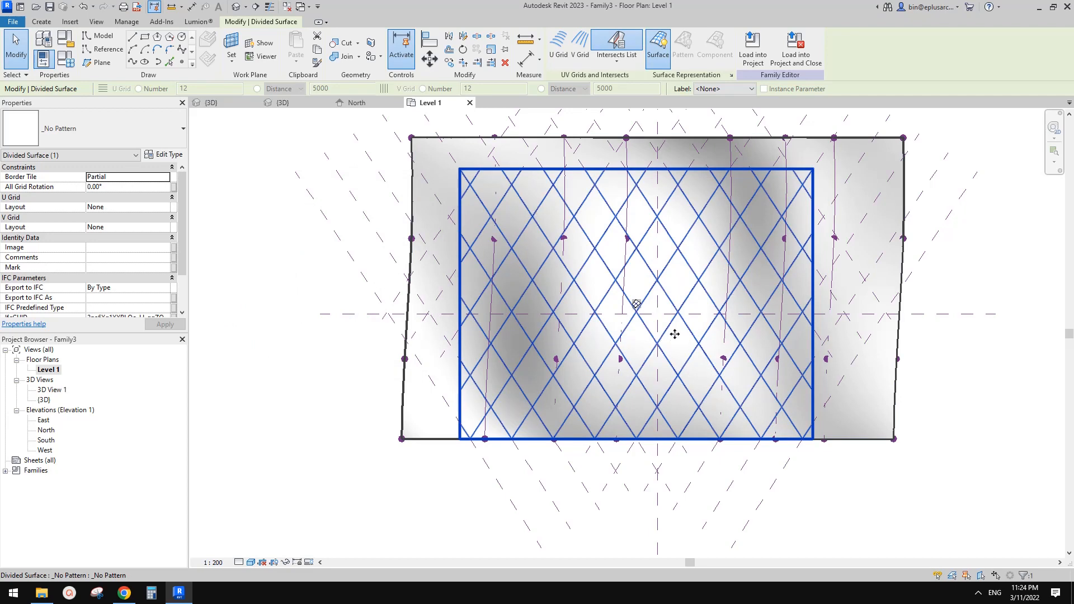
pyautogui.click(987, 275)
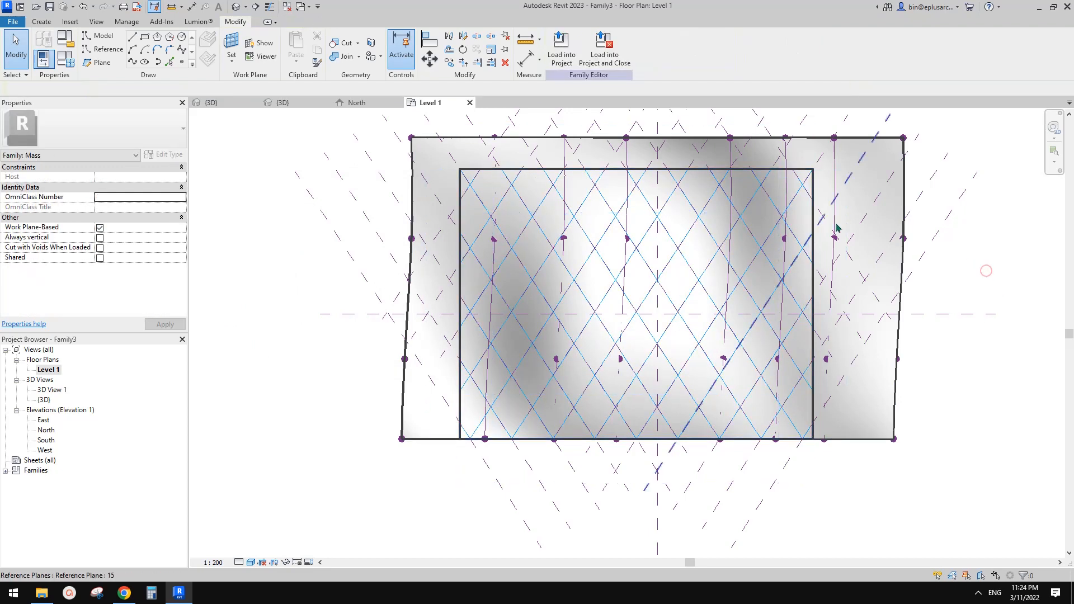
# Divide the undulating divided surface by intersecting it with Reference Planes 1 to 26, leaving out the levels and center planes
pyautogui.click(871, 170)
pyautogui.click(620, 61)
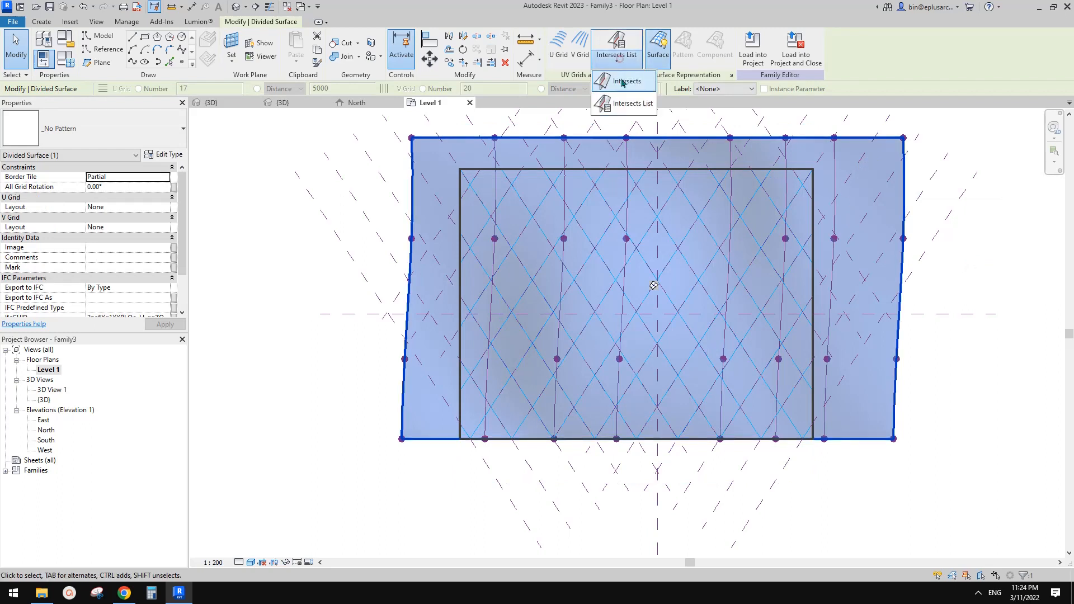
pyautogui.click(629, 104)
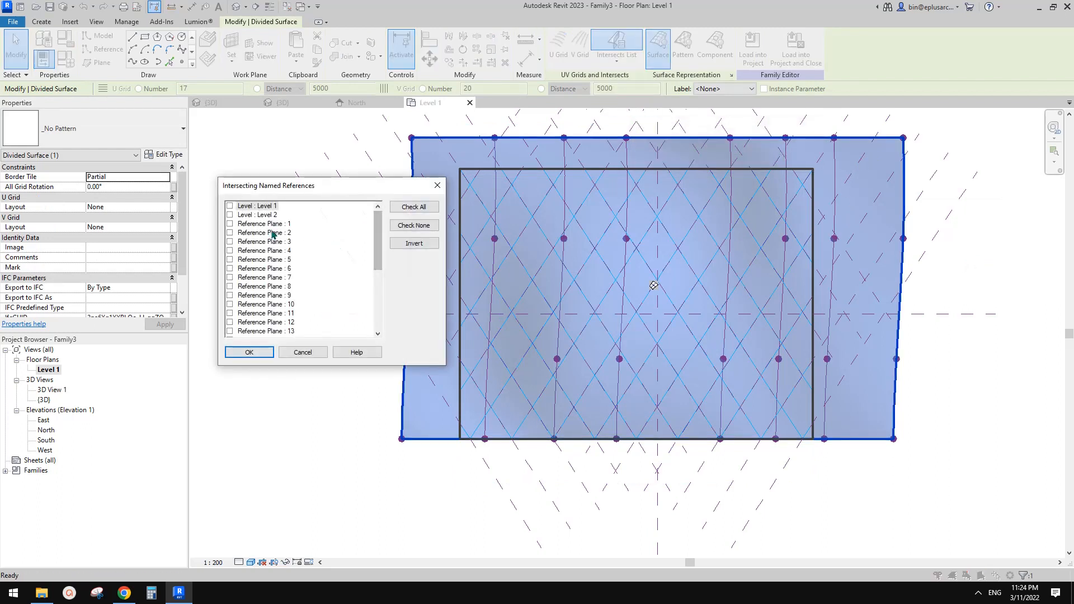
pyautogui.keyDown('shift'); pyautogui.click(263, 309); pyautogui.keyUp('shift')
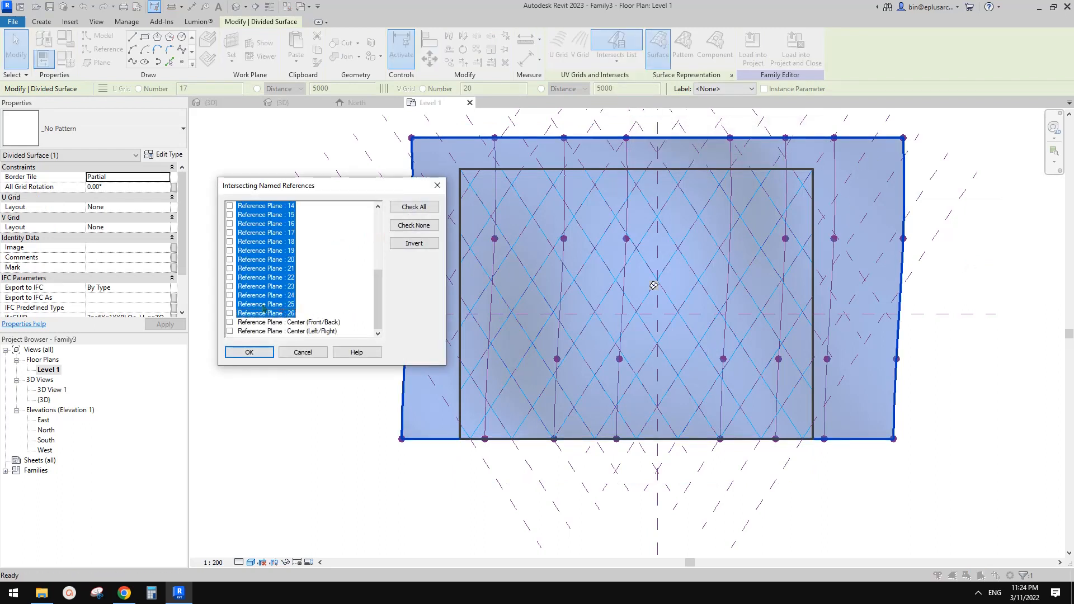
pyautogui.click(249, 352)
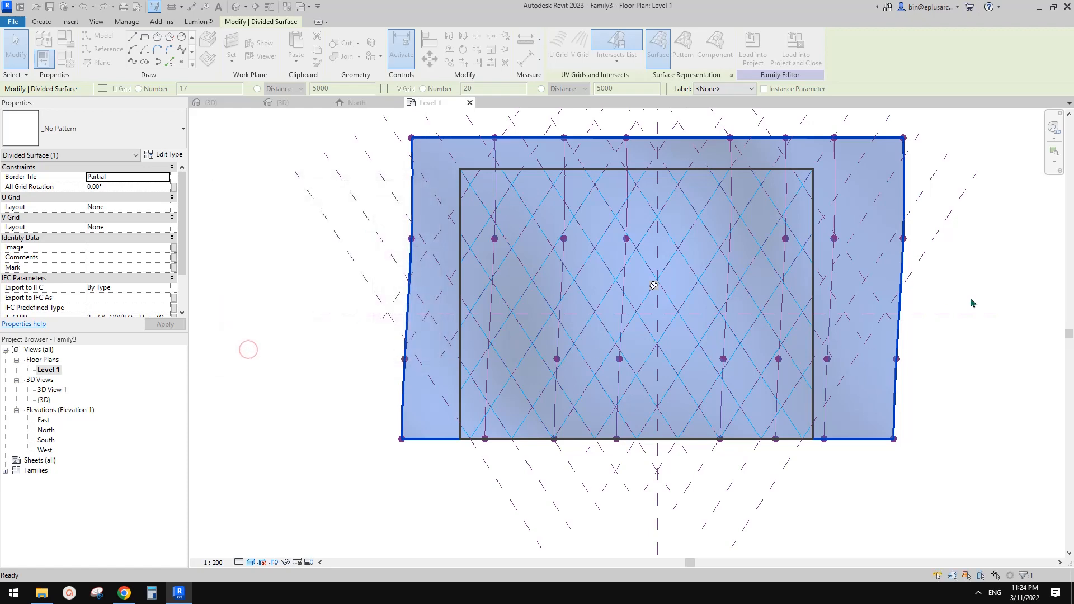
pyautogui.click(994, 282)
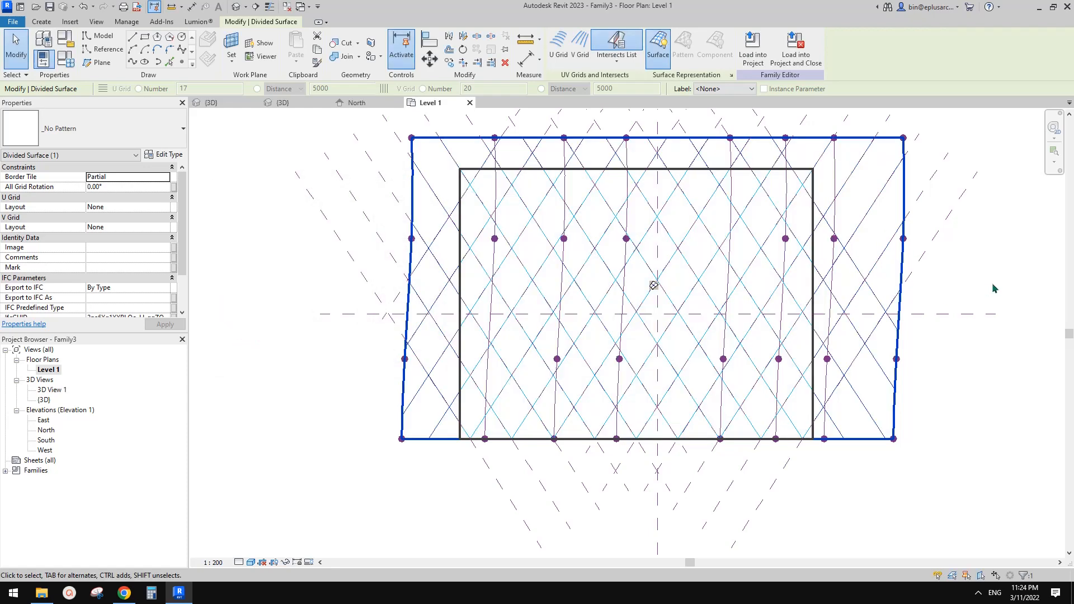
# Compare the diagonal lattices of the flat and undulating surfaces in the 3D view, from directly above and at an angle
pyautogui.click(237, 7)
pyautogui.scroll(-1, 692, 336)
pyautogui.keyDown('shift'); pyautogui.moveTo(693, 330); pyautogui.dragTo(640, 468, button='middle'); pyautogui.keyUp('shift')
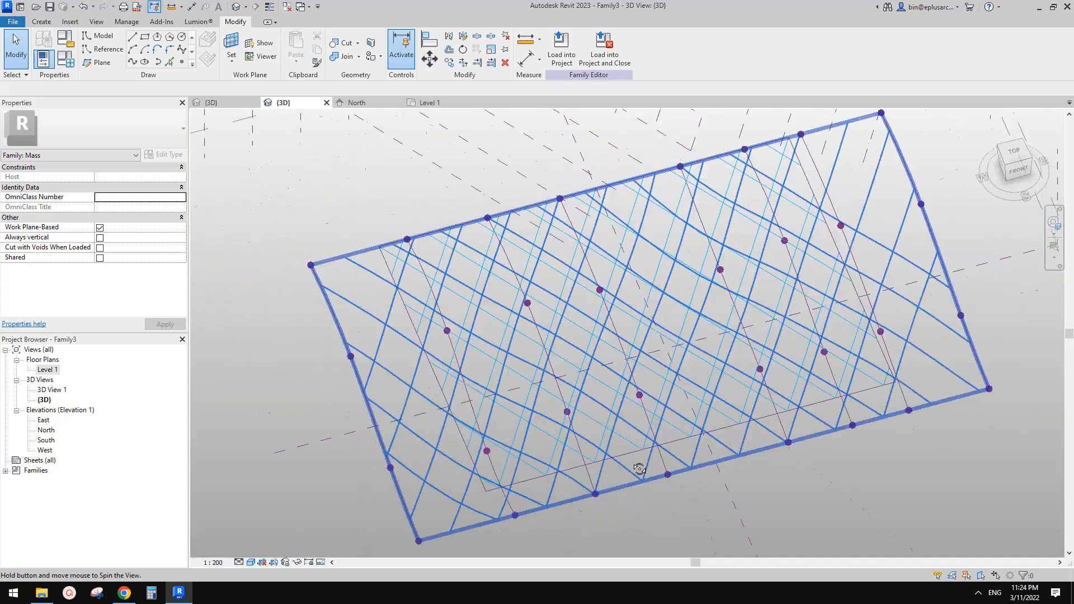
pyautogui.click(1014, 156)
pyautogui.click(1014, 156)
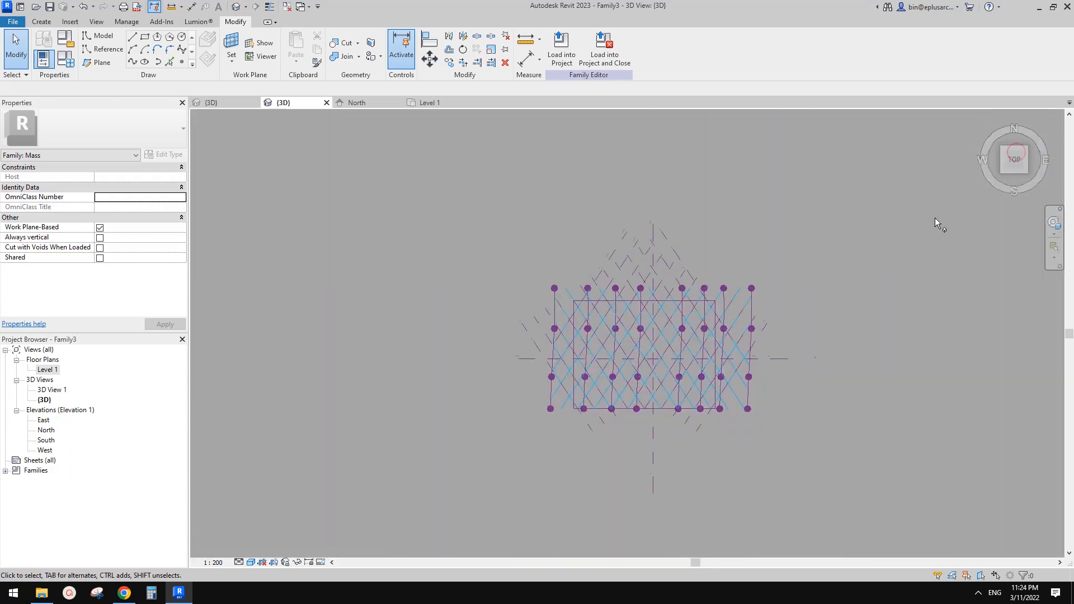
pyautogui.scroll(4, 677, 392)
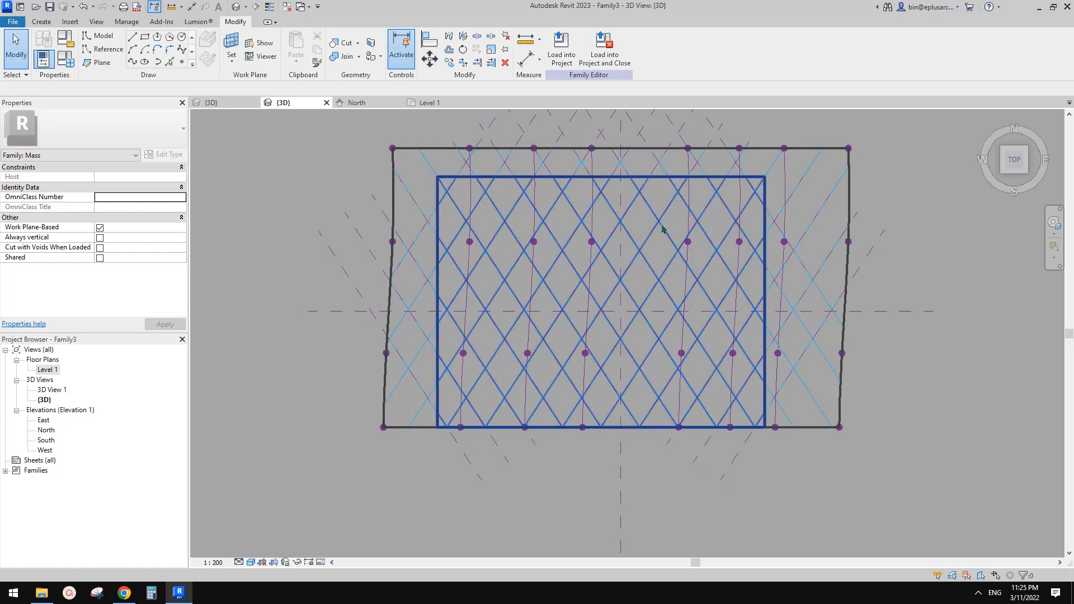
pyautogui.keyDown('shift'); pyautogui.moveTo(719, 240); pyautogui.dragTo(751, 433, button='middle'); pyautogui.keyUp('shift')
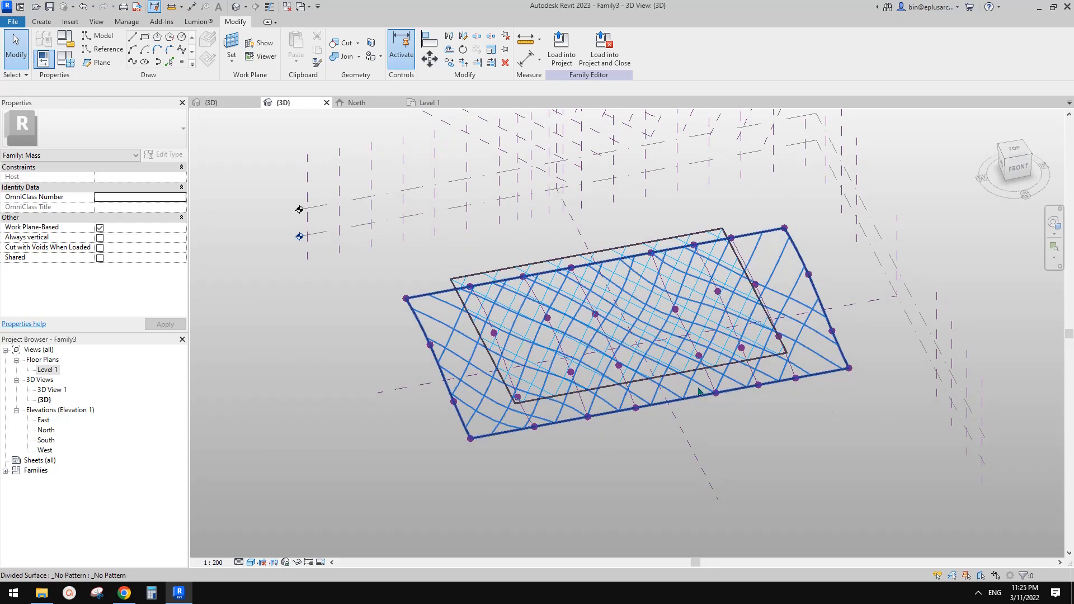
# Turn on the nodes in the surface representation of the undulating divided surface
pyautogui.scroll(3, 699, 392)
pyautogui.click(690, 405)
pyautogui.keyDown('shift'); pyautogui.moveTo(689, 405); pyautogui.dragTo(698, 161, button='middle'); pyautogui.keyUp('shift')
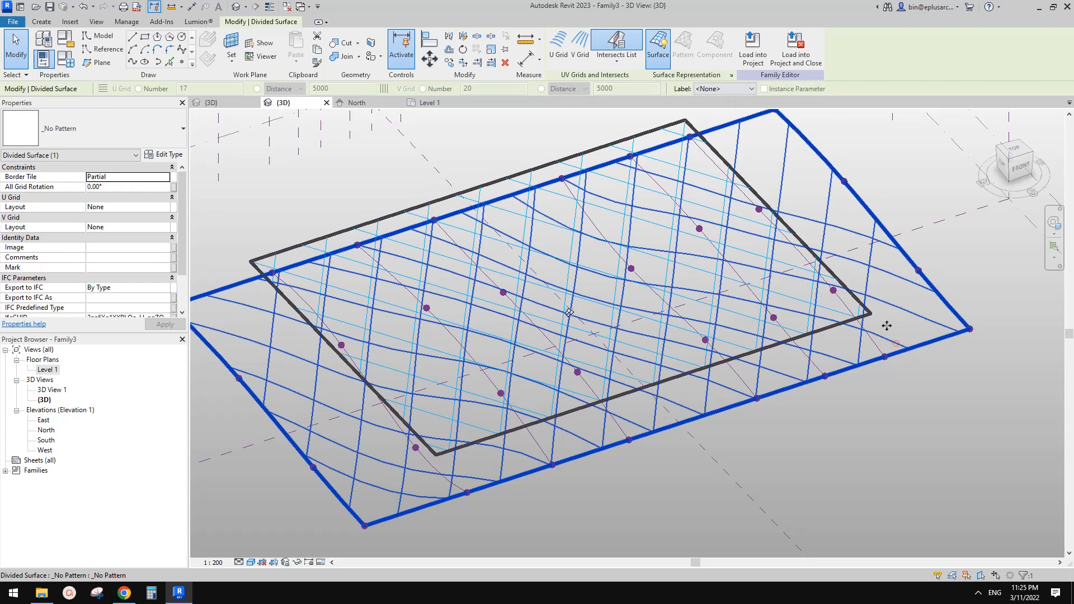
pyautogui.click(731, 75)
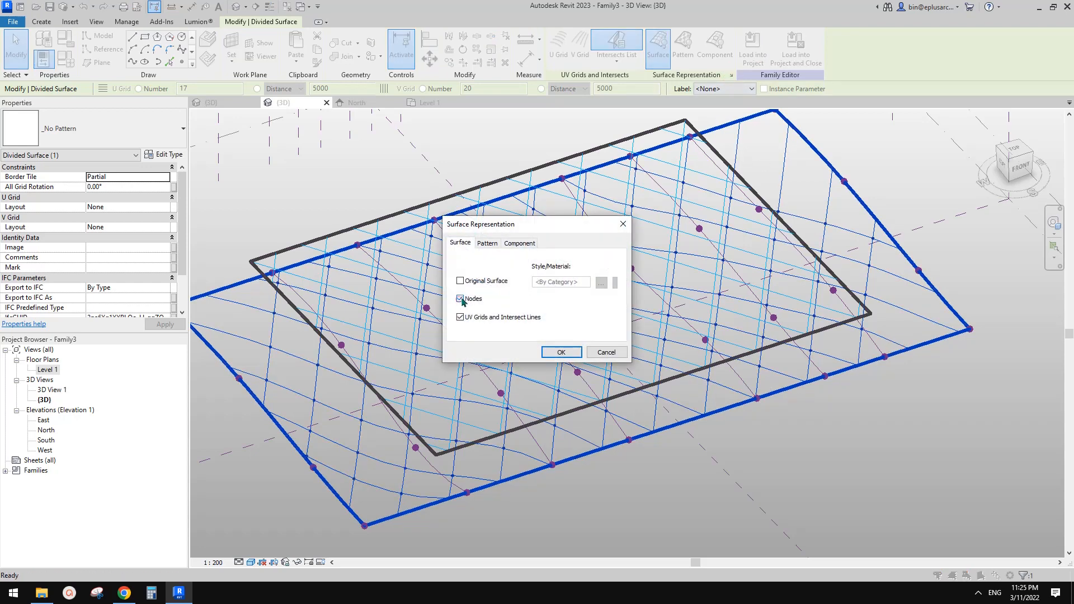
pyautogui.click(561, 352)
pyautogui.press('Escape')
# Turn on the nodes in the surface representation of the flat divided surface
pyautogui.keyDown('shift'); pyautogui.moveTo(783, 336); pyautogui.dragTo(805, 335, button='middle'); pyautogui.keyUp('shift')
pyautogui.click(800, 331)
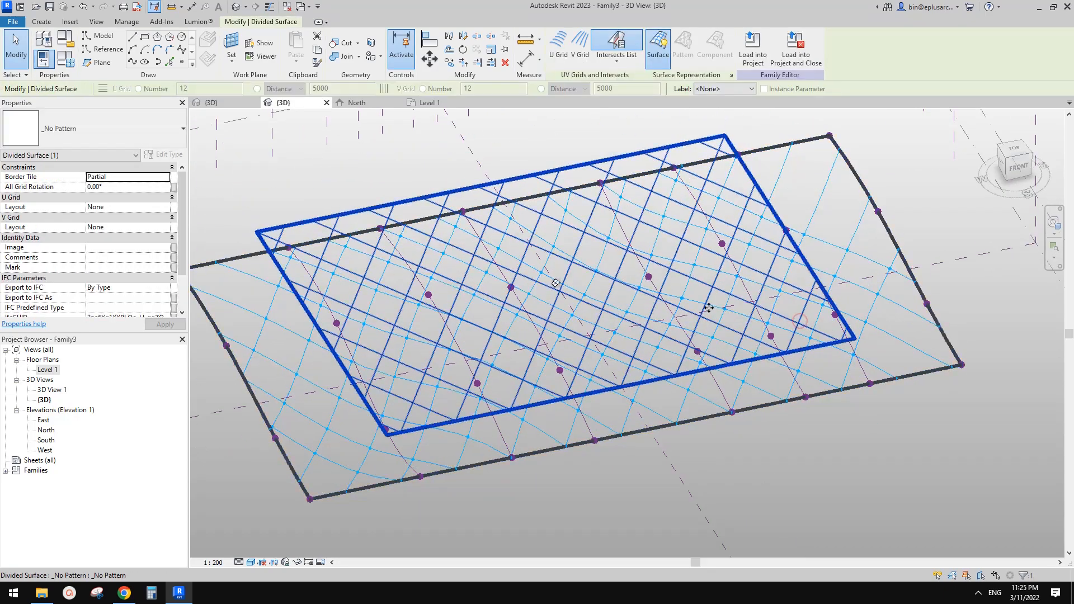
pyautogui.click(732, 75)
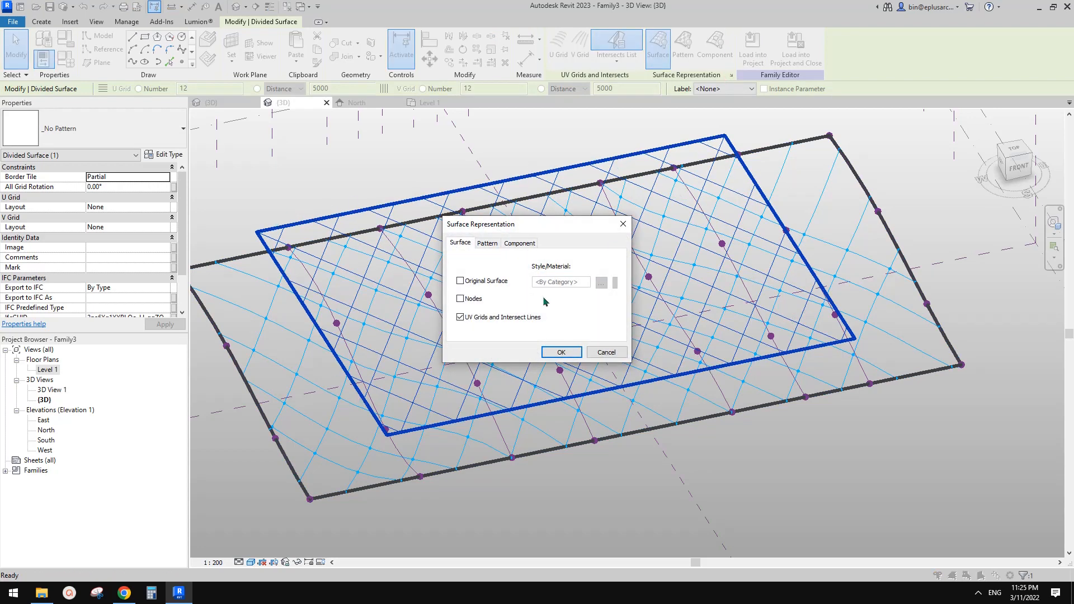
pyautogui.click(563, 353)
pyautogui.click(841, 449)
# Close the inactive views and load the eight-point adaptive cell Family2 into the Family3 mass
pyautogui.scroll(-1, 816, 363)
pyautogui.moveTo(701, 371)
pyautogui.keyDown('shift'); pyautogui.mouseDown(button='middle')
pyautogui.moveTo(678, 469)
pyautogui.moveTo(715, 379)
pyautogui.mouseUp(button='middle'); pyautogui.keyUp('shift')
pyautogui.scroll(-1, 361, 187)
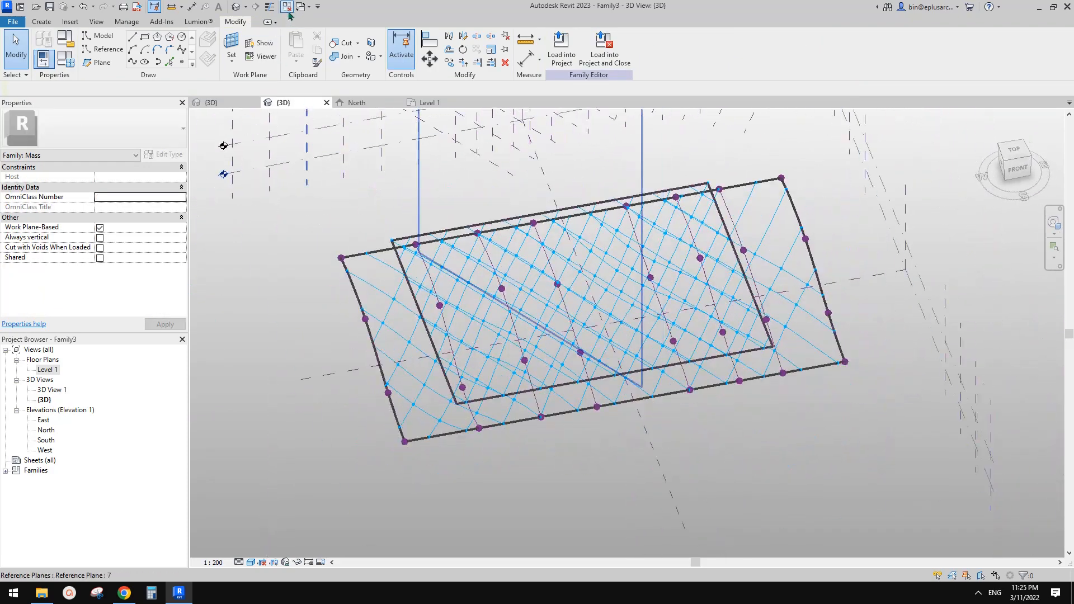
pyautogui.click(249, 105)
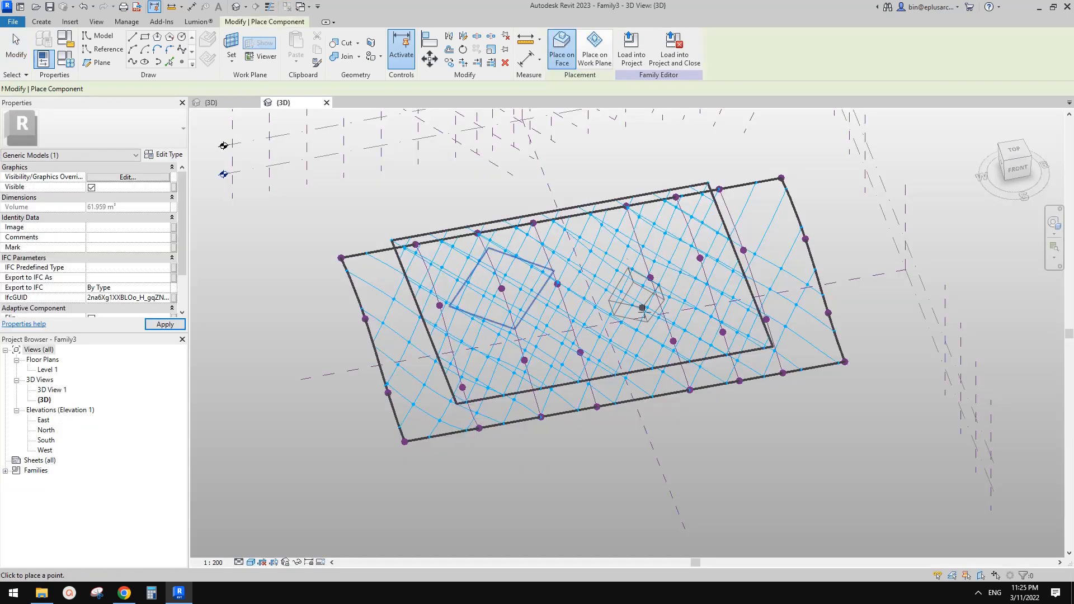
pyautogui.keyDown('shift'); pyautogui.moveTo(626, 284); pyautogui.dragTo(624, 435, button='middle'); pyautogui.keyUp('shift')
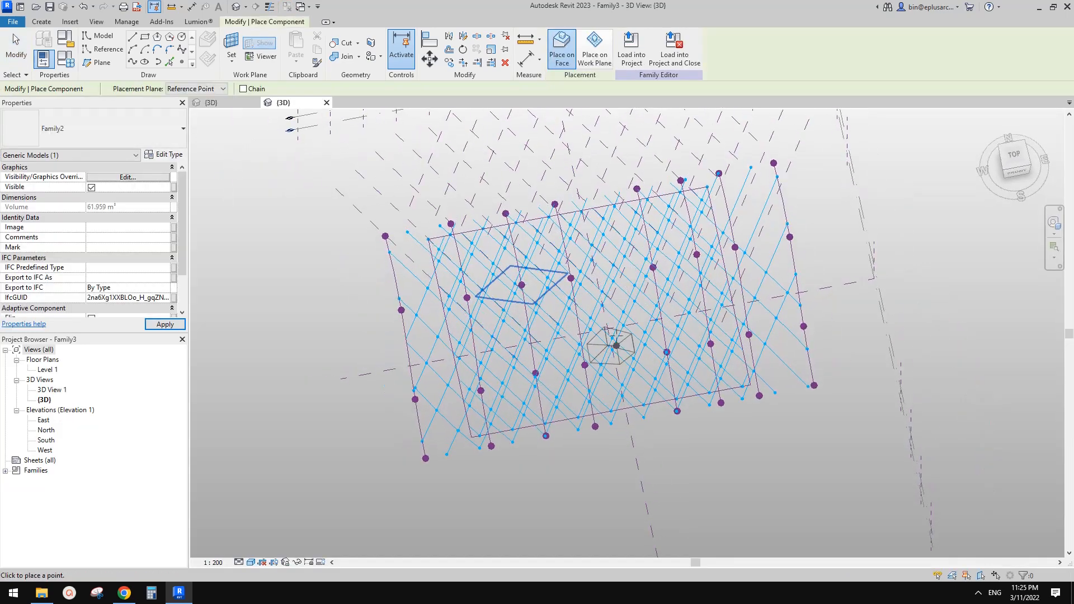
pyautogui.keyDown('shift'); pyautogui.moveTo(612, 352); pyautogui.dragTo(625, 276, button='middle'); pyautogui.keyUp('shift')
# Check the adaptive point numbering in Family2, then return to Family3 and examine the corresponding nodes on the two surfaces' lattices
pyautogui.click(229, 103)
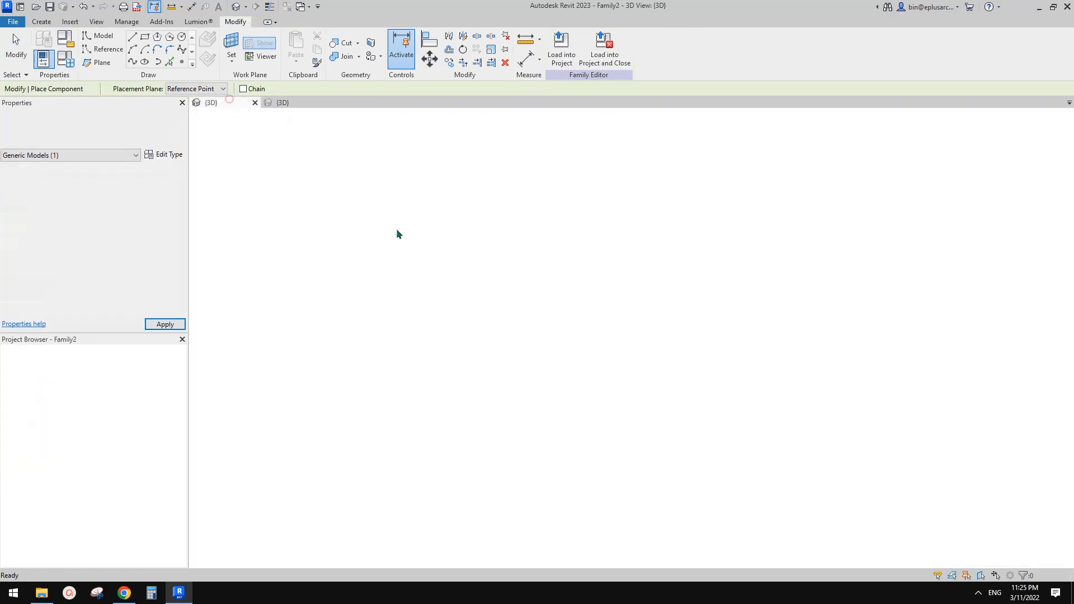
pyautogui.press('Escape')
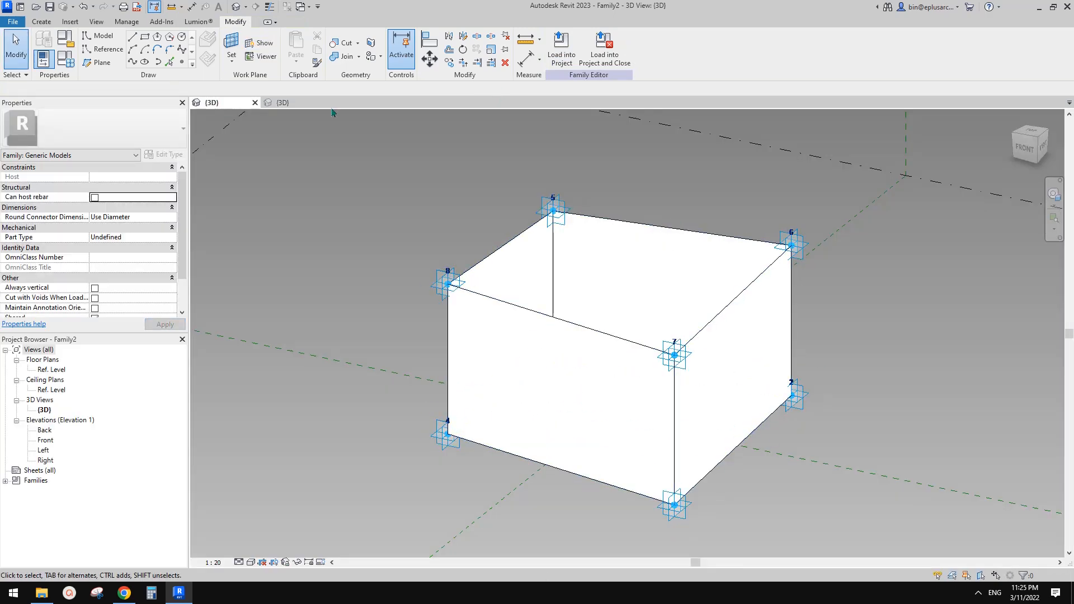
pyautogui.click(285, 102)
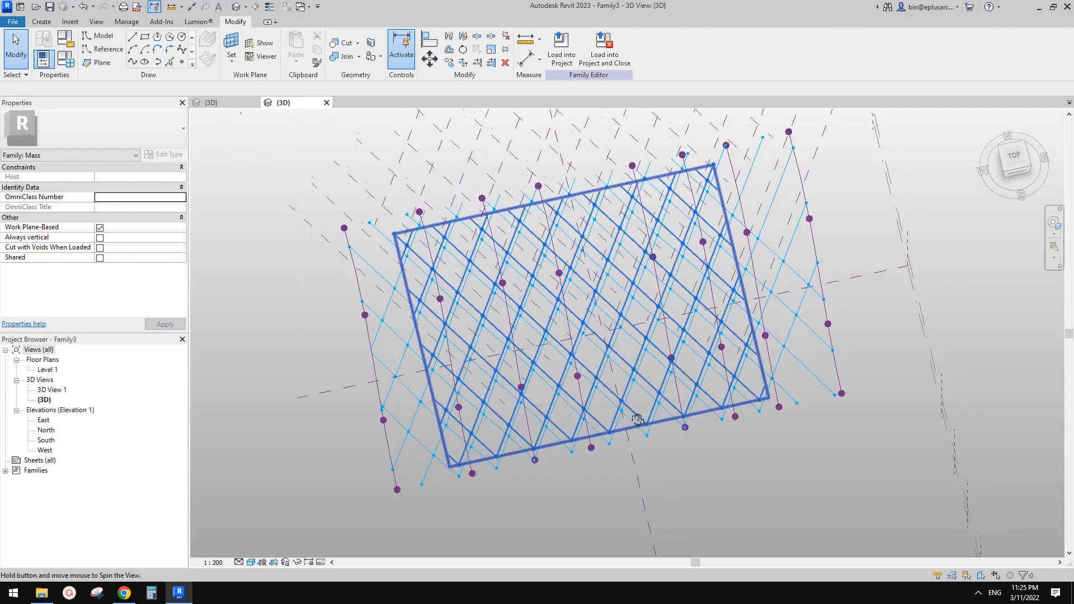
pyautogui.keyDown('shift'); pyautogui.moveTo(637, 420); pyautogui.dragTo(637, 425, button='middle'); pyautogui.keyUp('shift')
pyautogui.scroll(4, 627, 351)
pyautogui.keyDown('shift'); pyautogui.moveTo(630, 352); pyautogui.dragTo(662, 333, button='middle'); pyautogui.keyUp('shift')
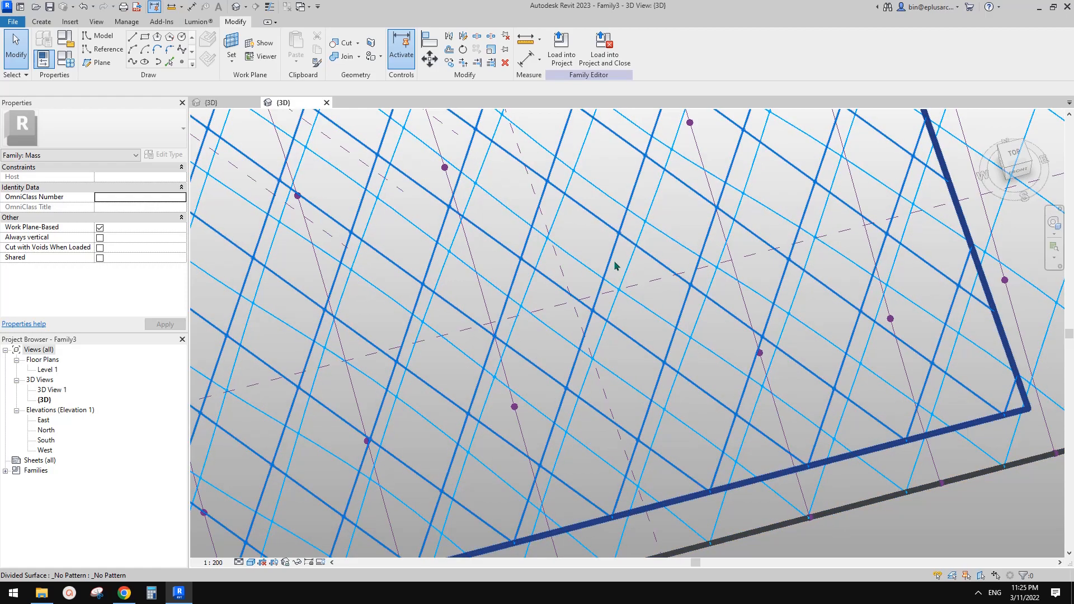
pyautogui.moveTo(805, 470)
pyautogui.mouseDown(button='middle')
pyautogui.moveTo(770, 337)
pyautogui.moveTo(757, 357)
pyautogui.mouseUp(button='middle')
pyautogui.scroll(-1, 770, 338)
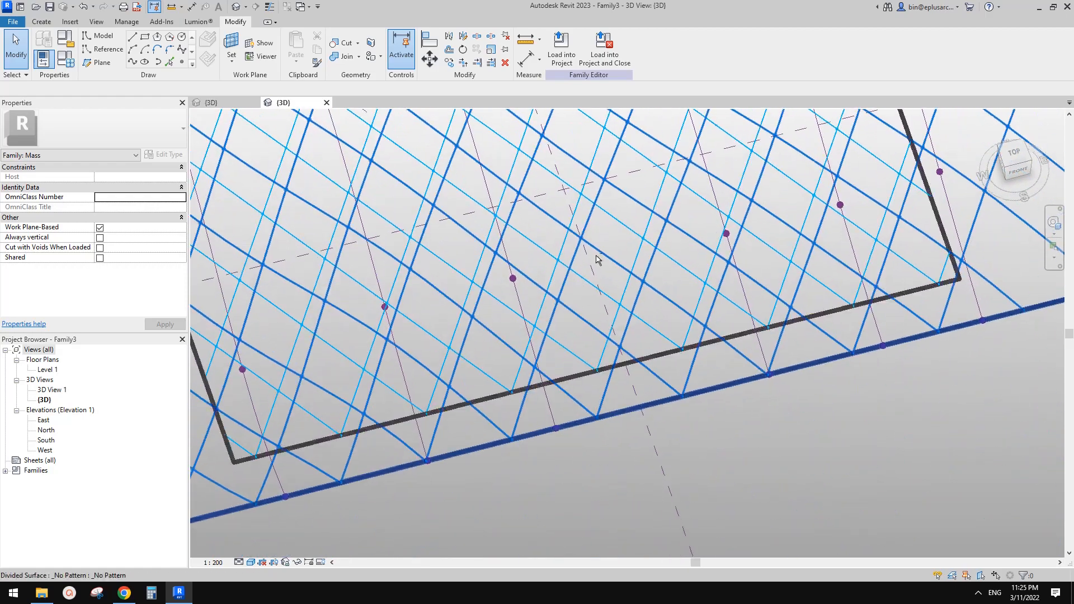
# Place one Family2 adaptive component by snapping its eight points to matching grid nodes on the two divided surfaces
pyautogui.click(40, 23)
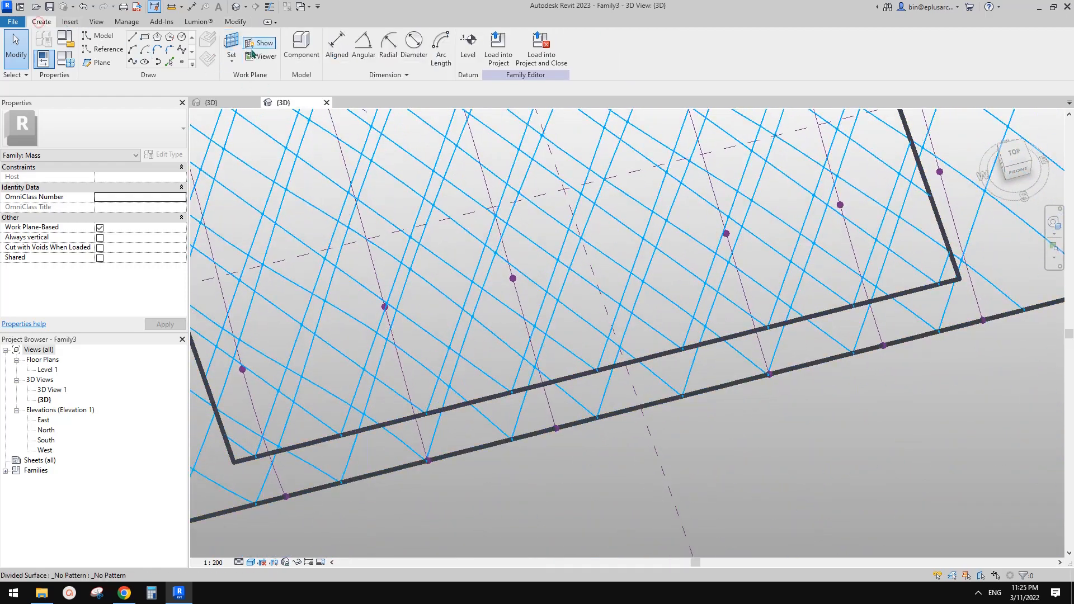
pyautogui.click(300, 49)
pyautogui.keyDown('shift'); pyautogui.moveTo(708, 386); pyautogui.dragTo(701, 480, button='middle'); pyautogui.keyUp('shift')
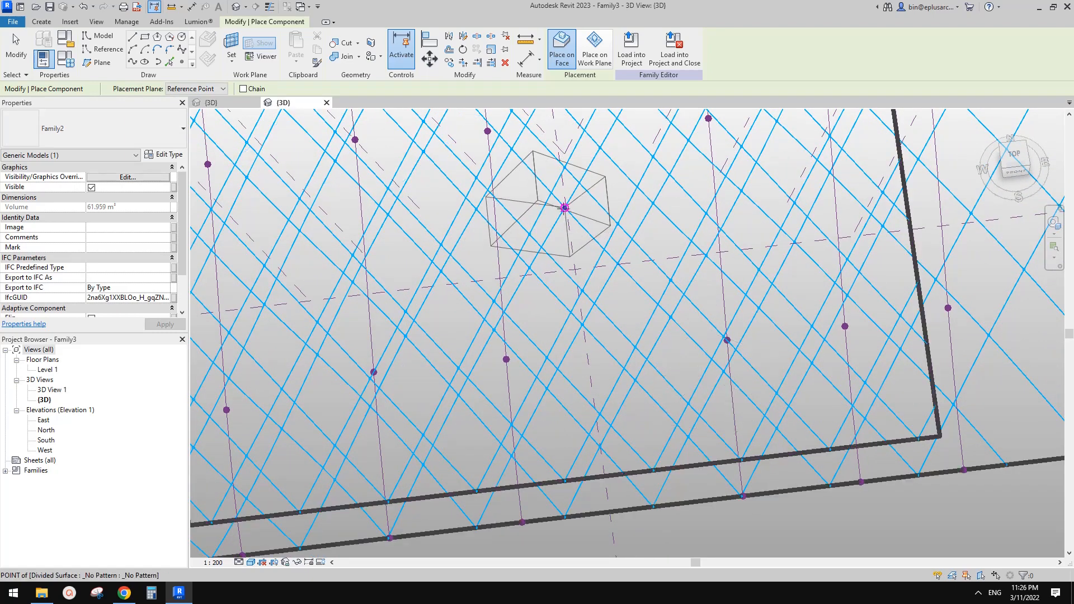
pyautogui.click(564, 207)
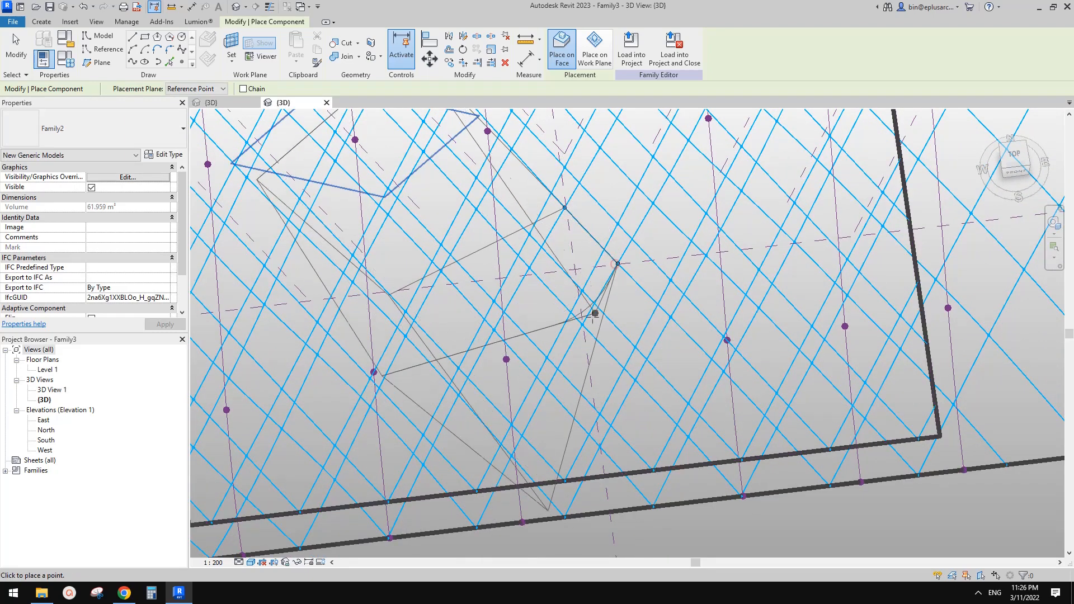
pyautogui.click(617, 263)
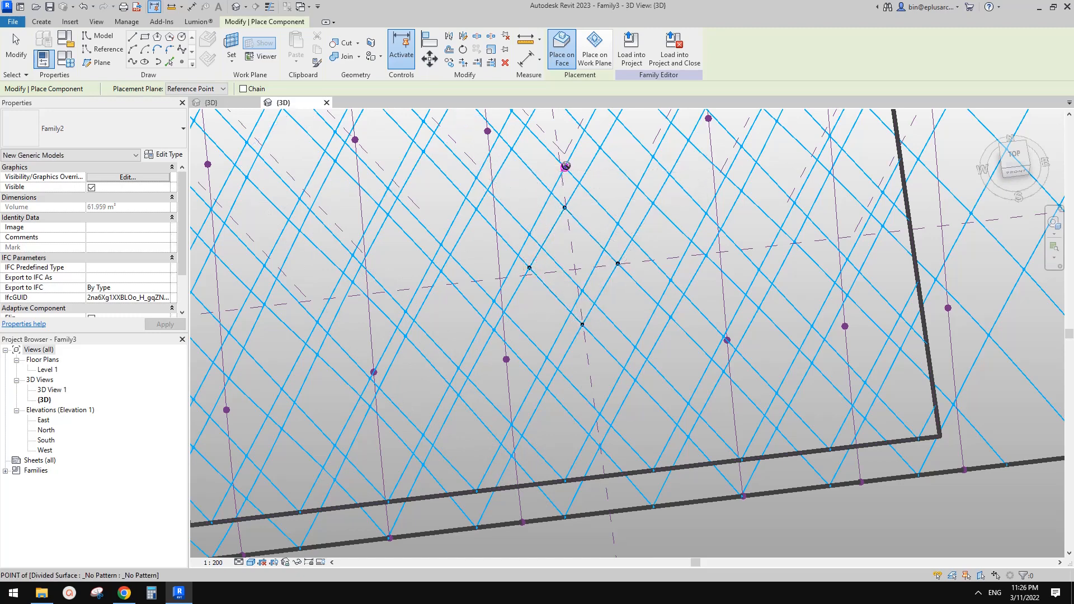
pyautogui.click(564, 167)
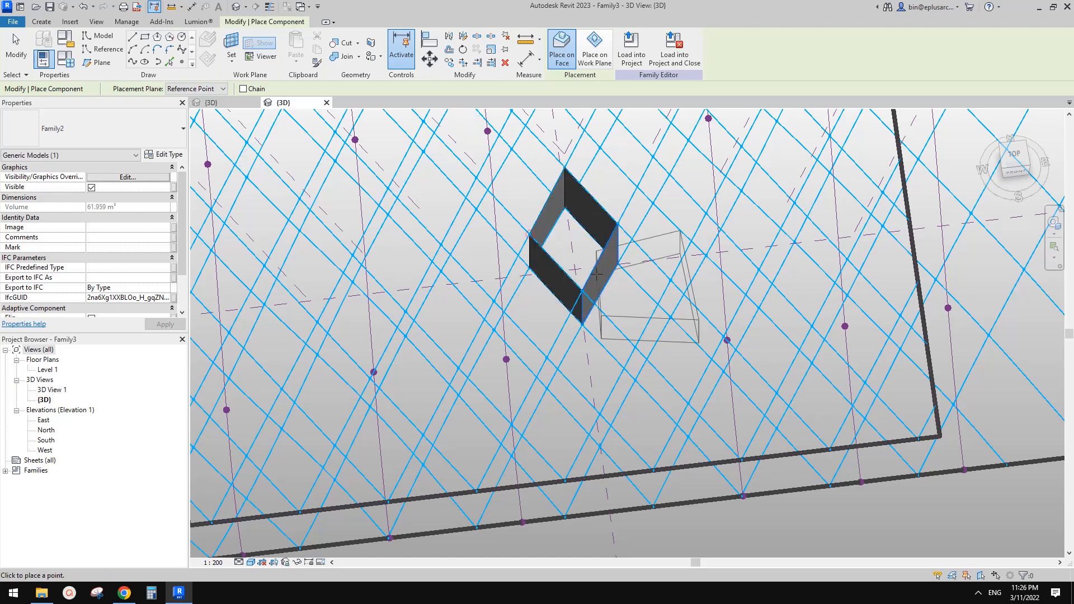
# Repeat the placed Family2 component across the divided surfaces
pyautogui.scroll(-1, 612, 283)
pyautogui.press('Escape')
pyautogui.scroll(1, 612, 283)
pyautogui.click(587, 316)
pyautogui.scroll(-2, 597, 335)
pyautogui.keyDown('shift'); pyautogui.moveTo(596, 336); pyautogui.dragTo(615, 224, button='middle'); pyautogui.keyUp('shift')
pyautogui.click(479, 50)
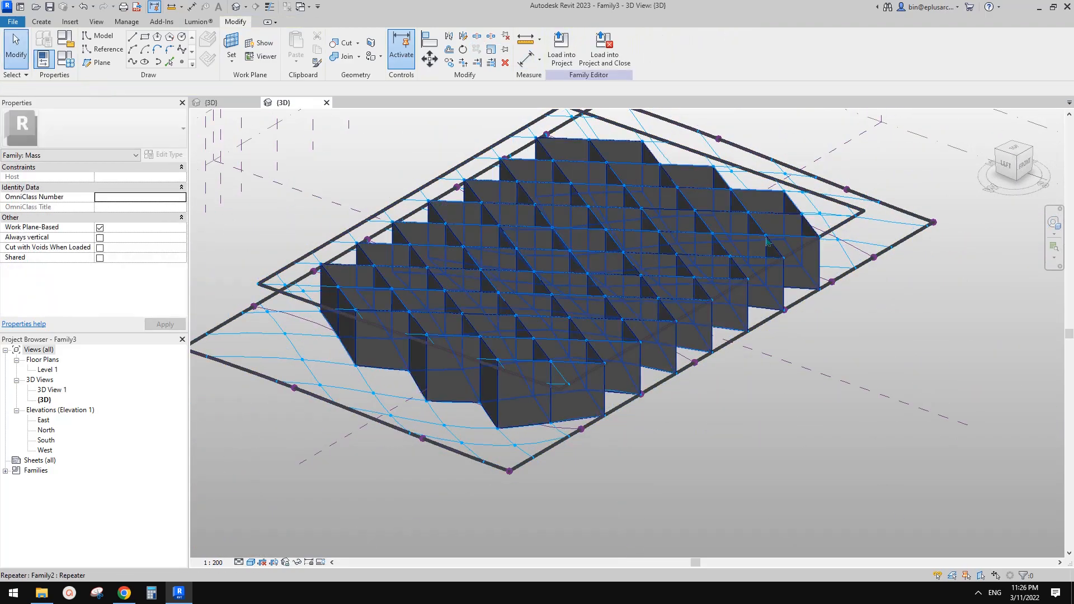
# Switch to Chrome to examine the Hoshakuji Station by Kengo Kuma reference photo and return to Revit
pyautogui.keyDown('shift'); pyautogui.moveTo(789, 263); pyautogui.dragTo(762, 387, button='middle'); pyautogui.keyUp('shift')
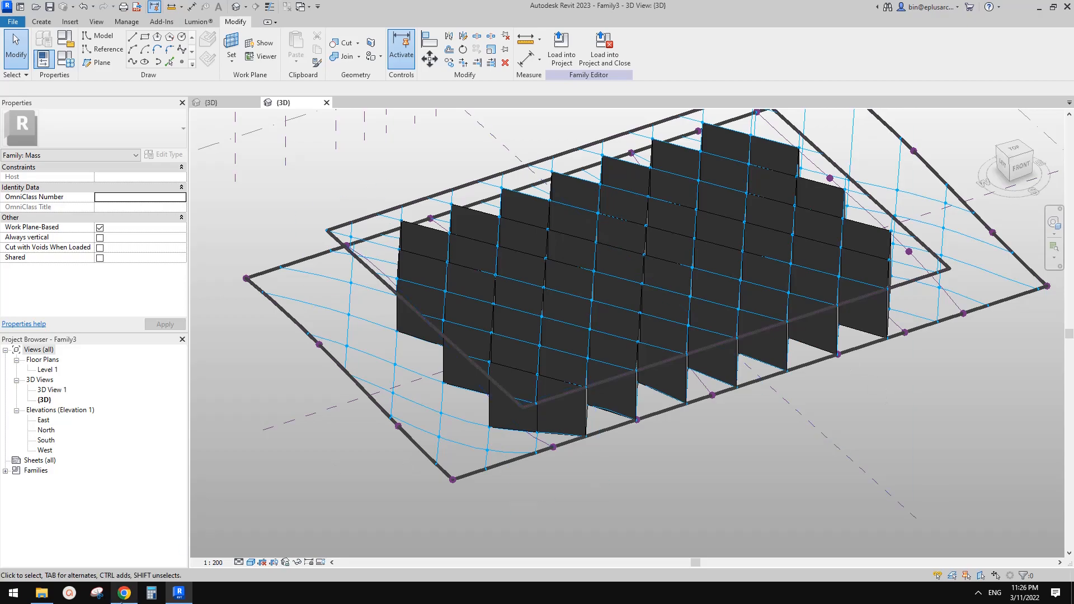
pyautogui.click(123, 598)
pyautogui.scroll(10, 415, 405)
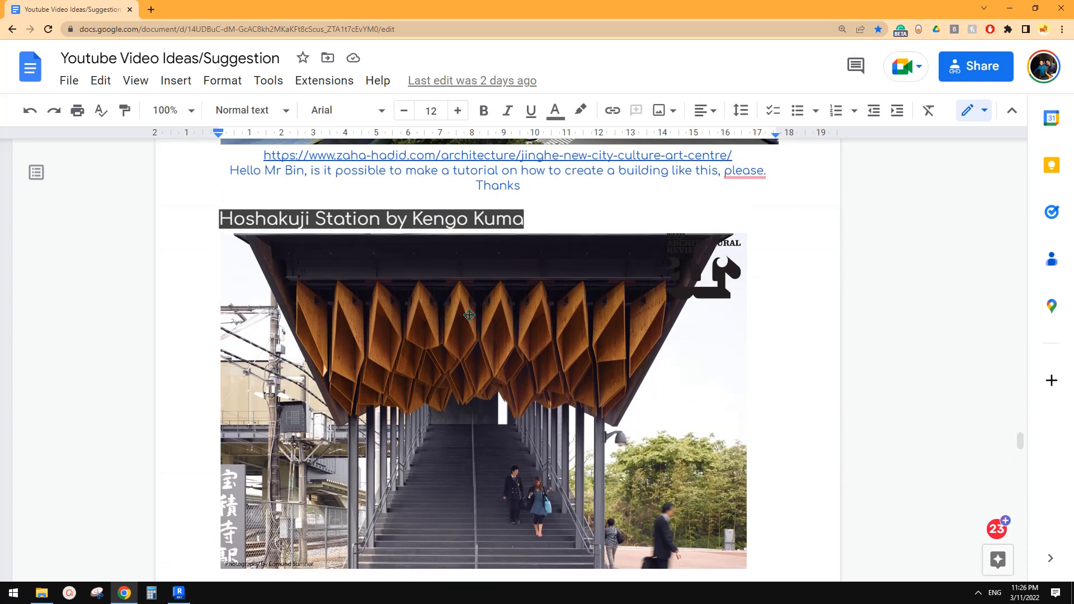
pyautogui.click(183, 594)
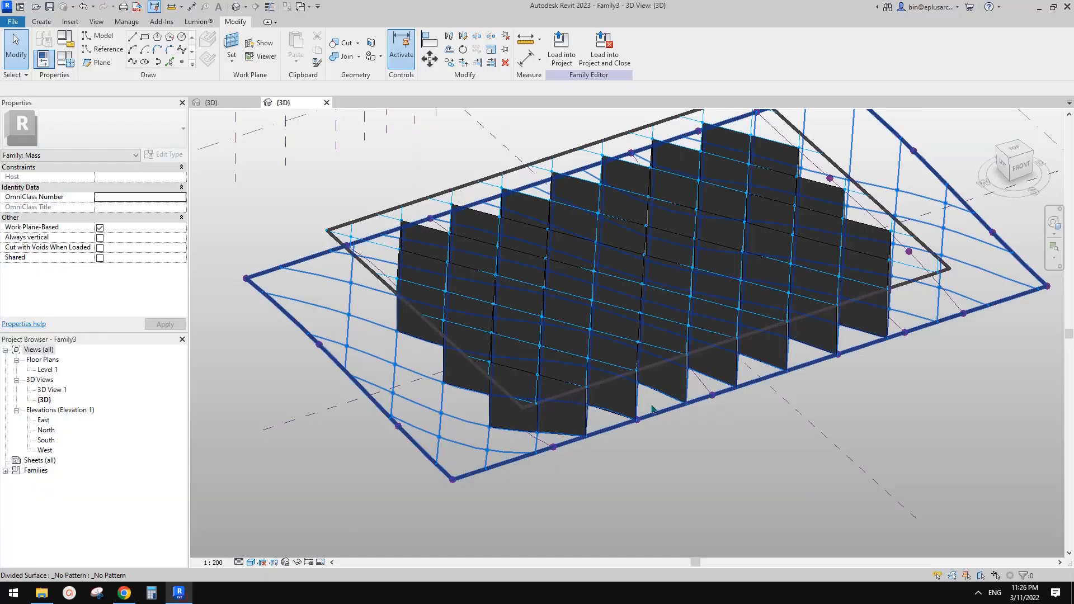
# Temporarily hide the curved lower divided surface and inspect the repeated cells from below and above
pyautogui.keyDown('shift'); pyautogui.moveTo(679, 376); pyautogui.dragTo(671, 326, button='middle'); pyautogui.keyUp('shift')
pyautogui.keyDown('shift'); pyautogui.moveTo(644, 270); pyautogui.dragTo(597, 230, button='middle'); pyautogui.keyUp('shift')
pyautogui.keyDown('shift'); pyautogui.moveTo(625, 328); pyautogui.dragTo(534, 385, button='middle'); pyautogui.keyUp('shift')
pyautogui.keyDown('shift'); pyautogui.moveTo(615, 322); pyautogui.dragTo(621, 323, button='middle'); pyautogui.keyUp('shift')
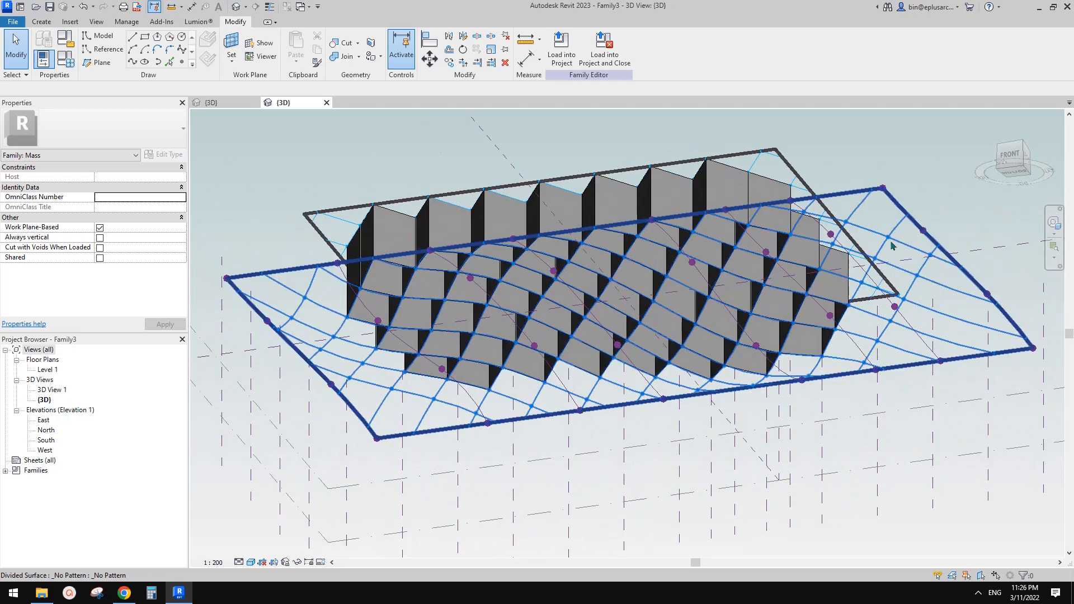
pyautogui.click(866, 203)
pyautogui.press('h')
pyautogui.press('h')
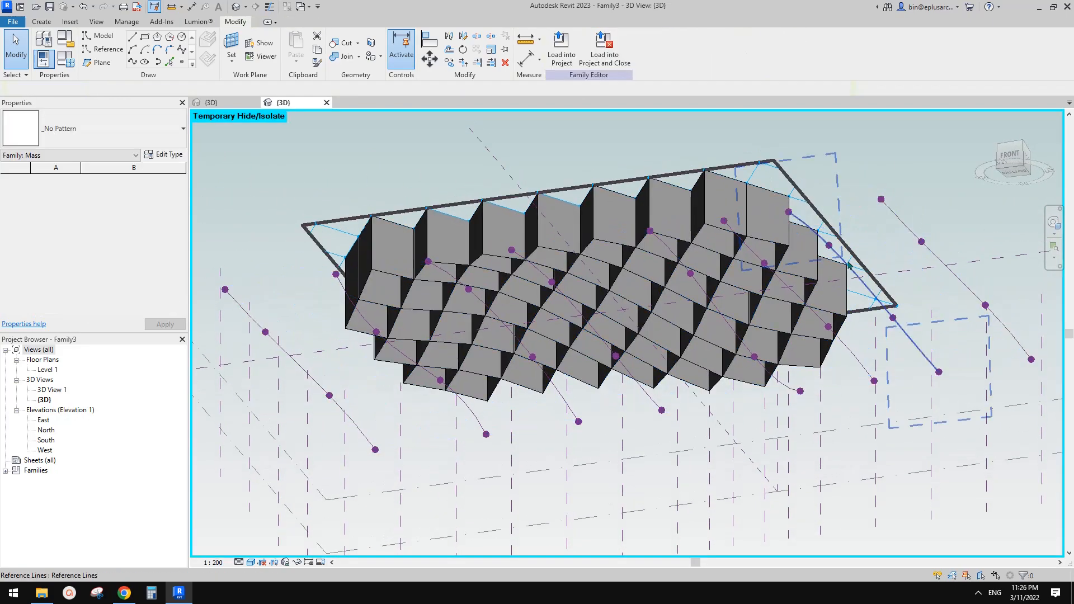
pyautogui.scroll(2, 457, 334)
pyautogui.scroll(3, 457, 334)
pyautogui.keyDown('shift'); pyautogui.moveTo(457, 334); pyautogui.dragTo(554, 335, button='middle'); pyautogui.keyUp('shift')
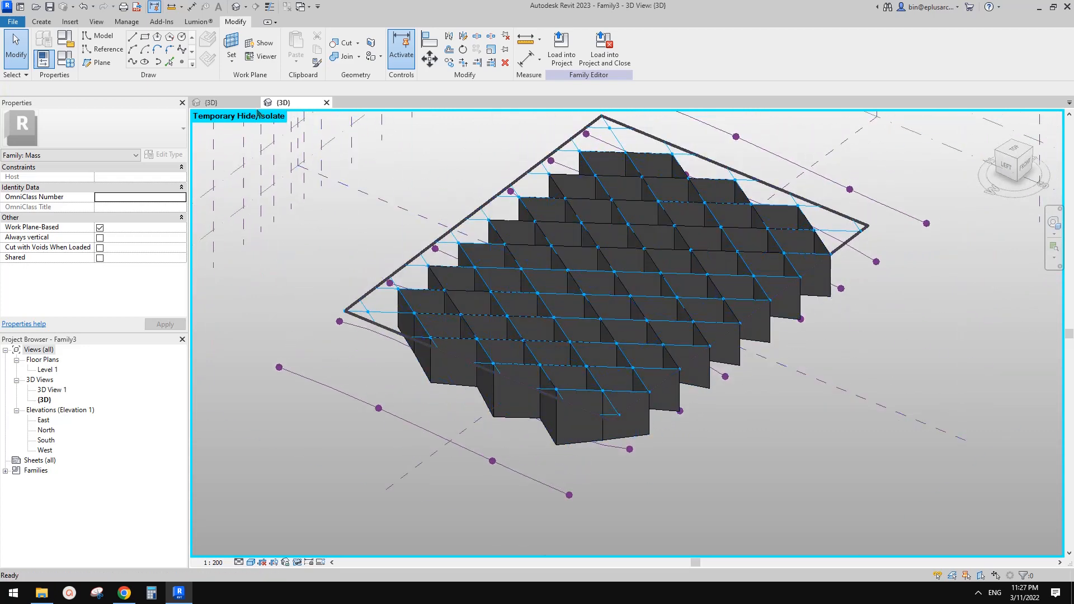
# In the open Family2 family, delete the form elements that make up the four side faces of the box
pyautogui.click(231, 104)
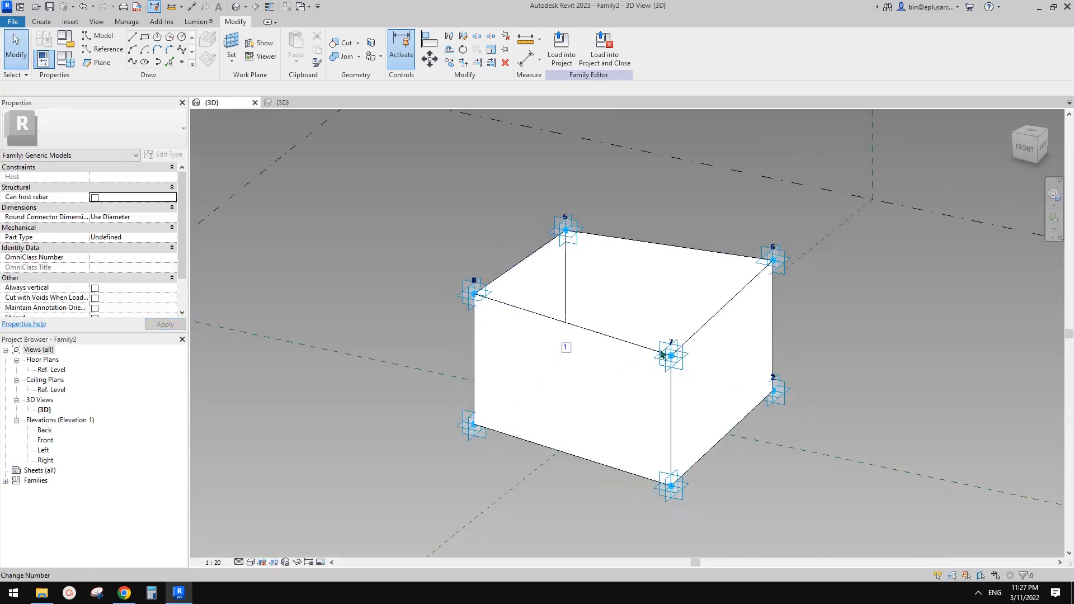
pyautogui.keyDown('shift'); pyautogui.moveTo(569, 325); pyautogui.dragTo(705, 438, button='middle'); pyautogui.keyUp('shift')
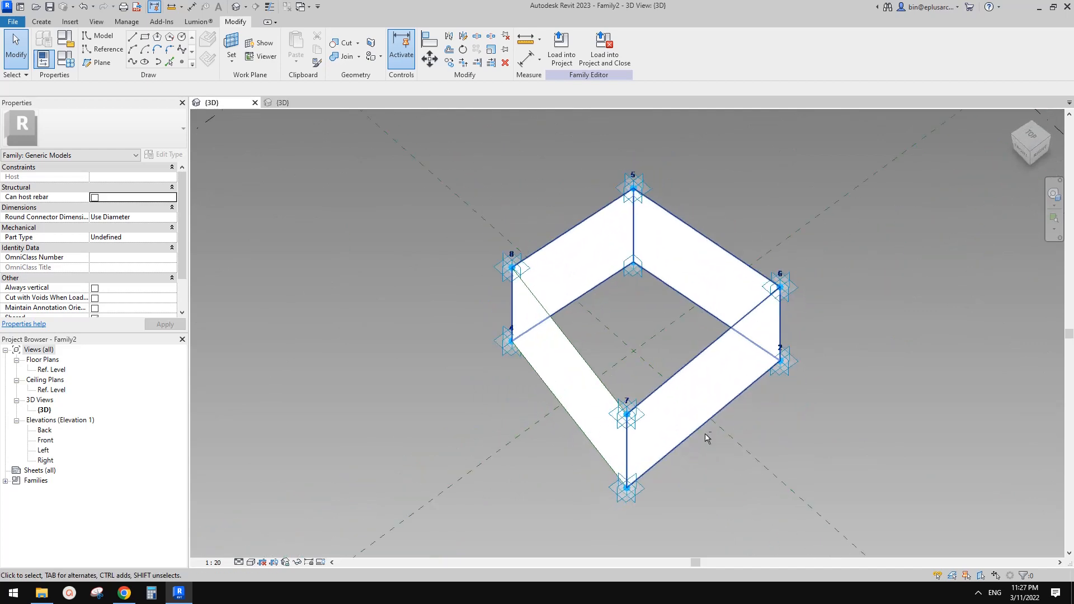
pyautogui.click(693, 407)
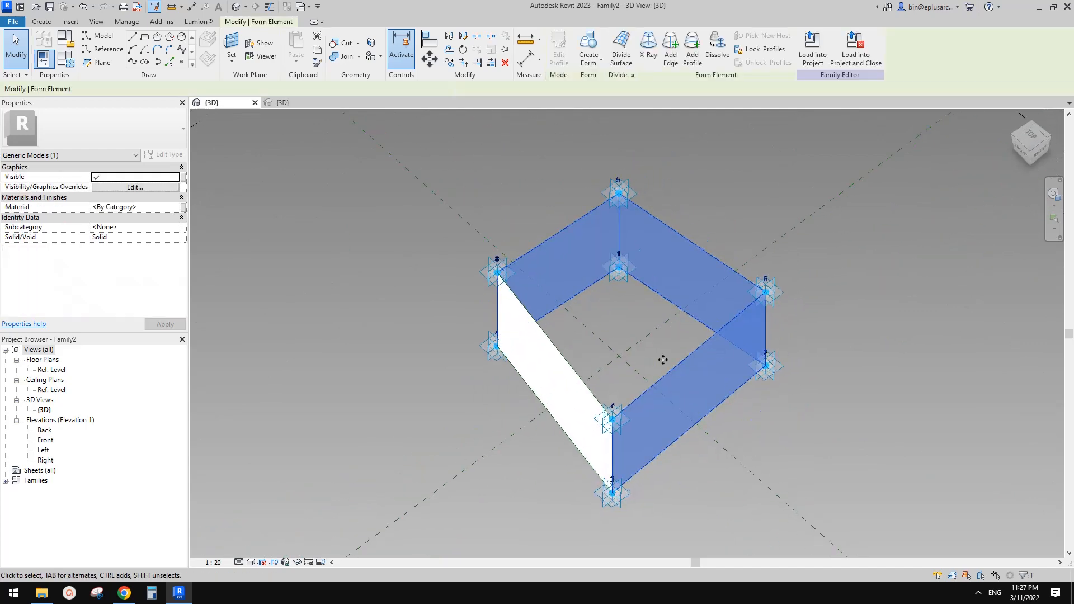
pyautogui.click(537, 362)
pyautogui.keyDown('shift'); pyautogui.moveTo(589, 356); pyautogui.dragTo(600, 331, button='middle'); pyautogui.keyUp('shift')
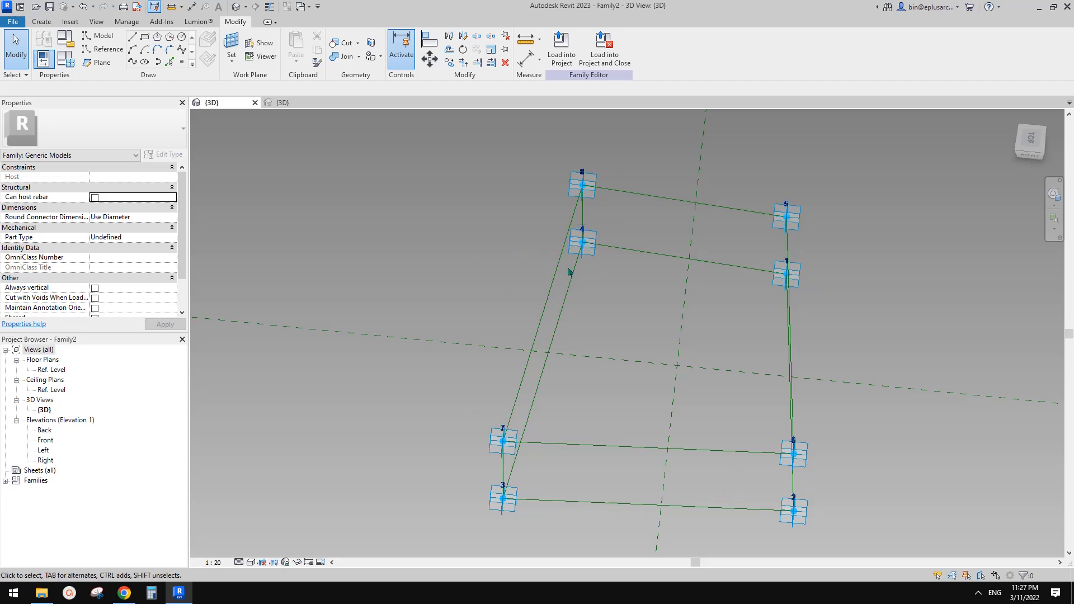
# Place a reference point near each end of the lower reference line between adaptive points 3 and 2
pyautogui.moveTo(673, 350); pyautogui.dragTo(578, 328, button='middle')
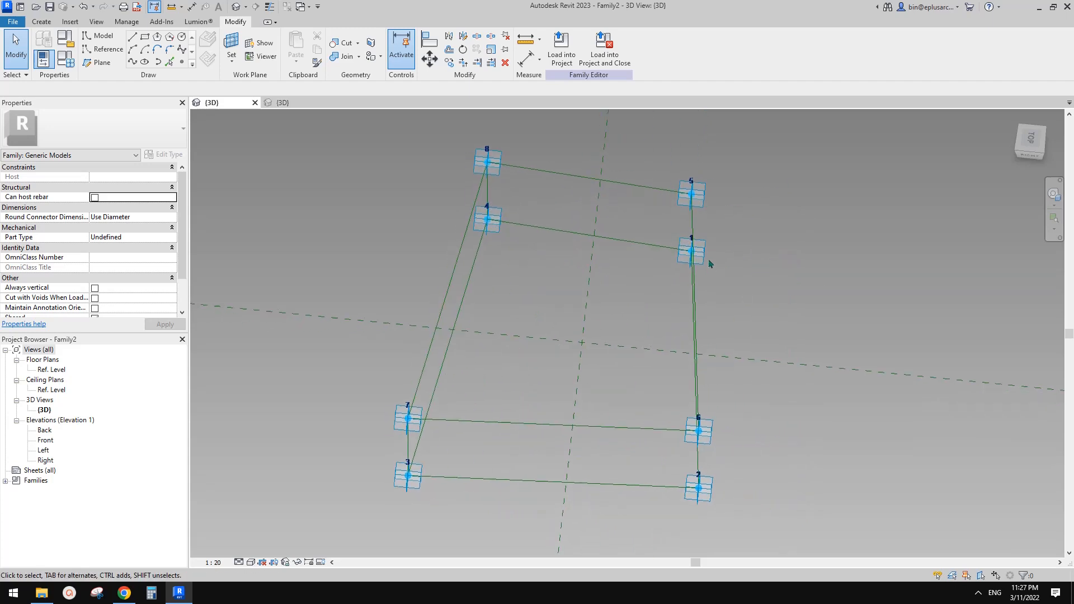
pyautogui.keyDown('shift'); pyautogui.moveTo(663, 303); pyautogui.dragTo(668, 210, button='middle'); pyautogui.keyUp('shift')
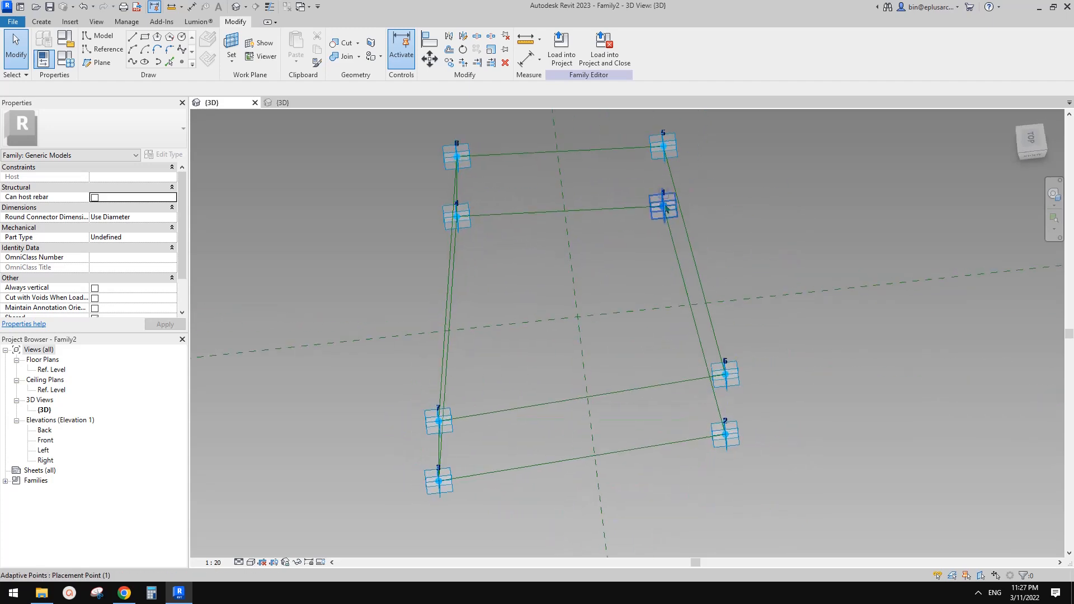
pyautogui.moveTo(567, 288)
pyautogui.keyDown('shift'); pyautogui.mouseDown(button='middle')
pyautogui.moveTo(513, 292)
pyautogui.moveTo(545, 248)
pyautogui.moveTo(528, 262)
pyautogui.moveTo(567, 258)
pyautogui.mouseUp(button='middle'); pyautogui.keyUp('shift')
pyautogui.click(182, 62)
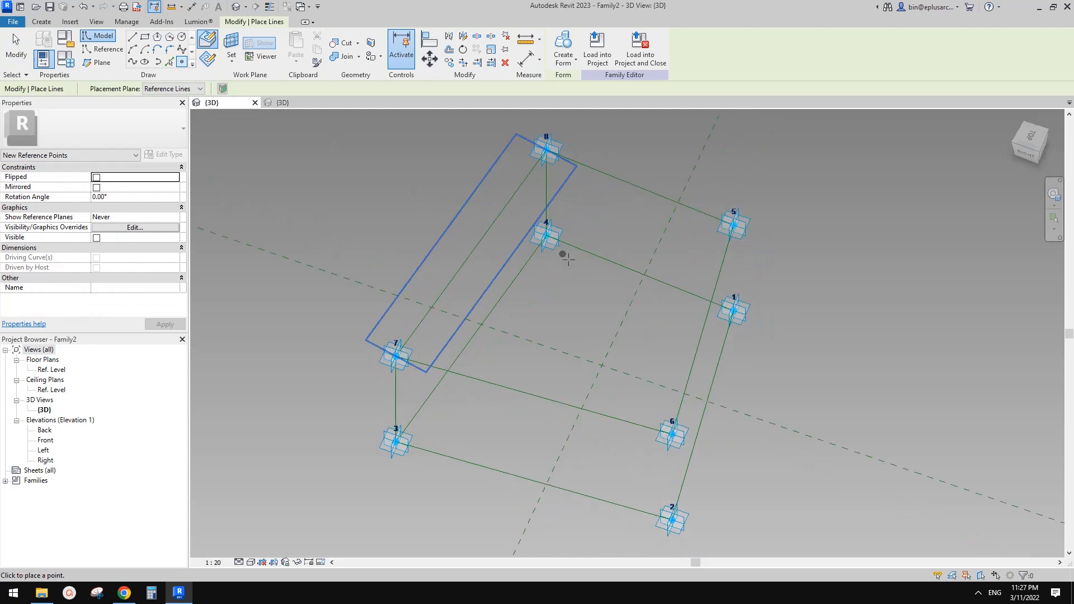
pyautogui.moveTo(314, 168); pyautogui.dragTo(312, 172, button='middle')
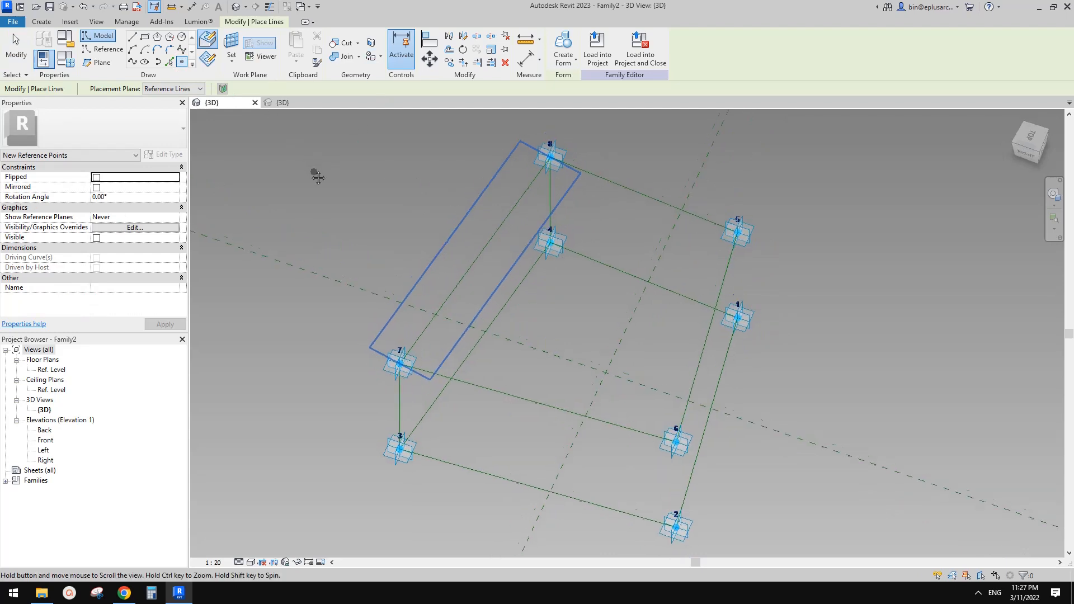
pyautogui.moveTo(400, 219); pyautogui.dragTo(391, 219, button='middle')
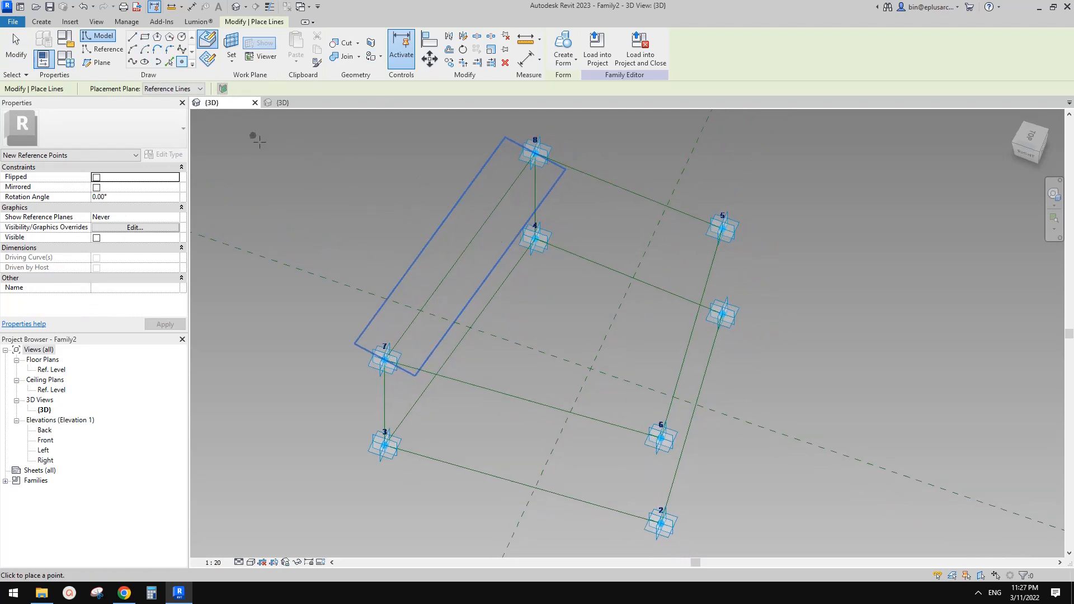
pyautogui.keyDown('shift'); pyautogui.moveTo(515, 244); pyautogui.dragTo(589, 247, button='middle'); pyautogui.keyUp('shift')
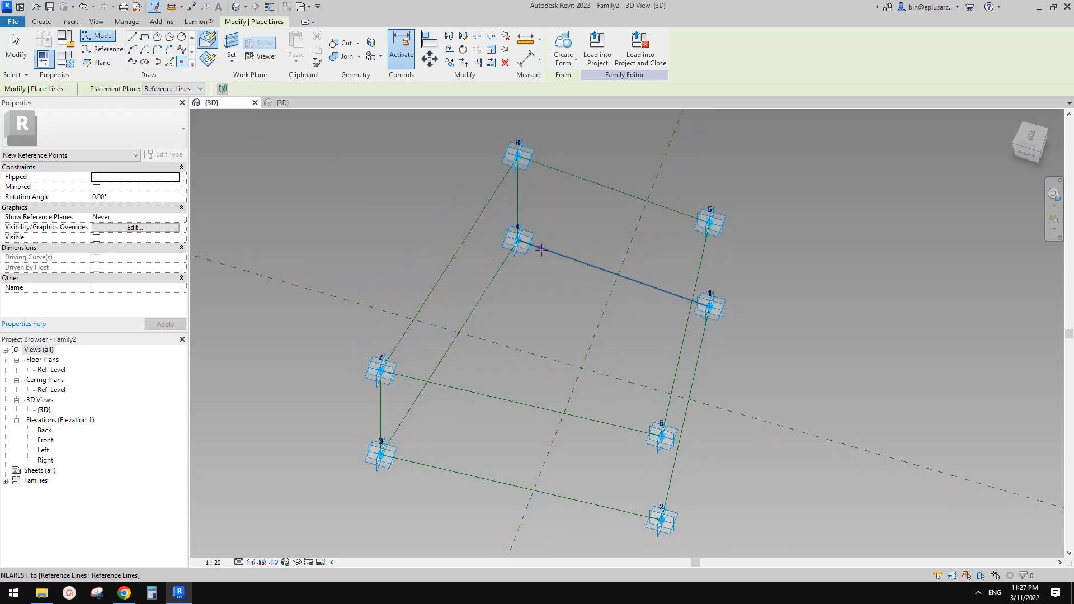
pyautogui.keyDown('shift'); pyautogui.moveTo(546, 271); pyautogui.dragTo(557, 277, button='middle'); pyautogui.keyUp('shift')
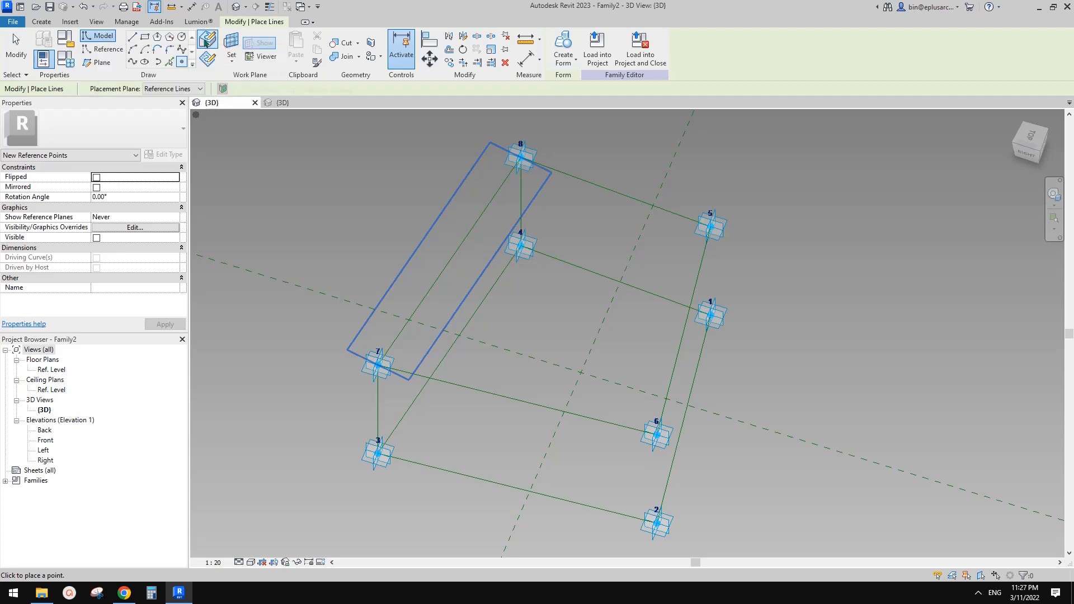
pyautogui.moveTo(483, 419); pyautogui.dragTo(559, 337, button='middle')
pyautogui.scroll(2, 559, 337)
pyautogui.click(454, 391)
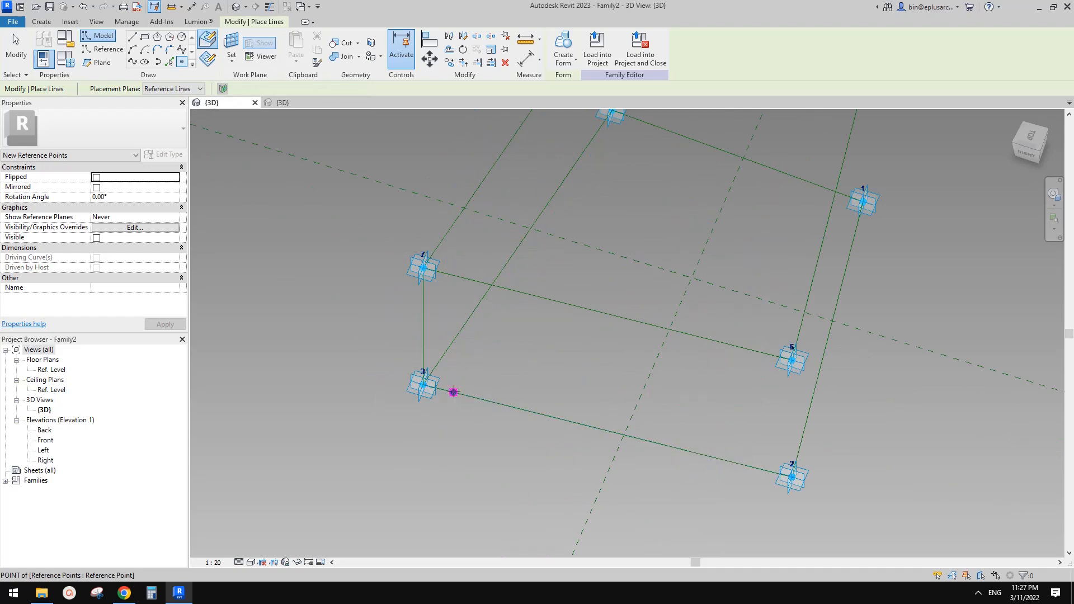
pyautogui.click(756, 468)
# Place reference points near both ends of the remaining lower reference lines, 2–1, 1–4 and 4–3
pyautogui.keyDown('shift'); pyautogui.moveTo(755, 468); pyautogui.dragTo(536, 501, button='middle'); pyautogui.keyUp('shift')
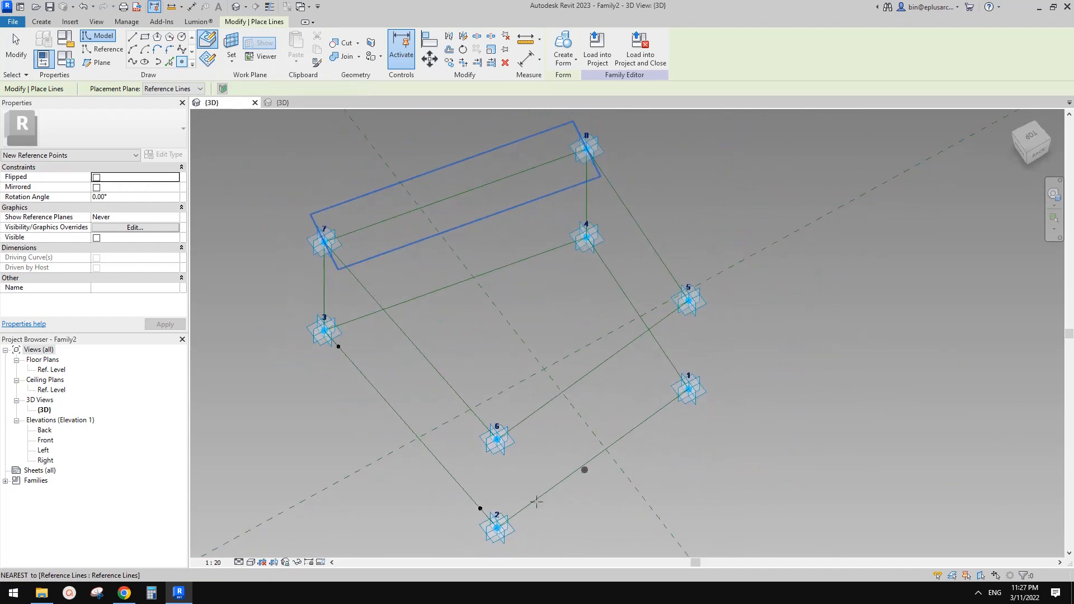
pyautogui.click(676, 398)
pyautogui.click(676, 370)
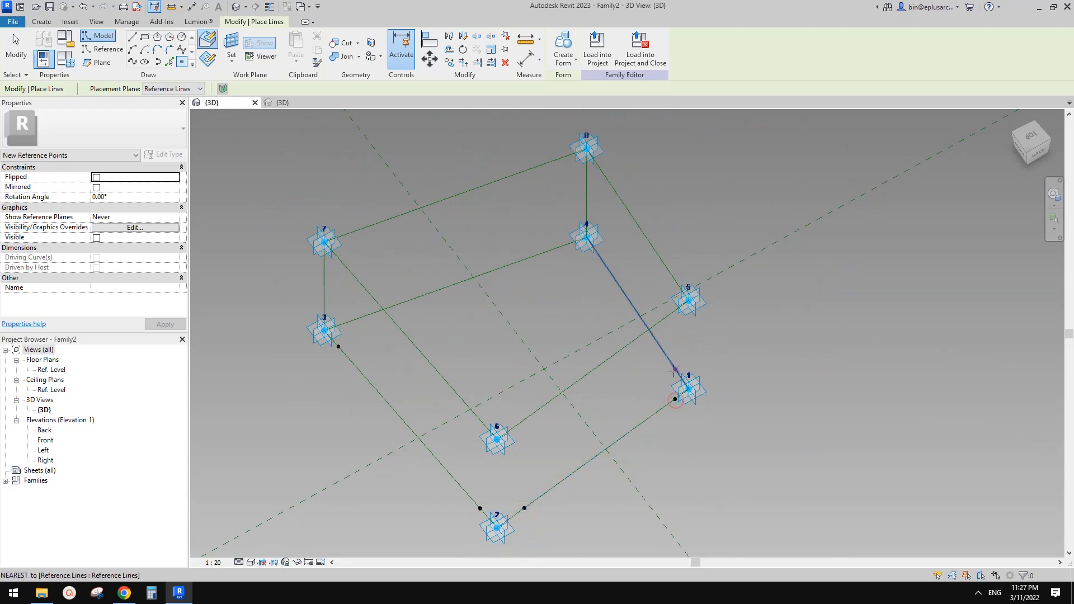
pyautogui.click(600, 258)
pyautogui.click(563, 246)
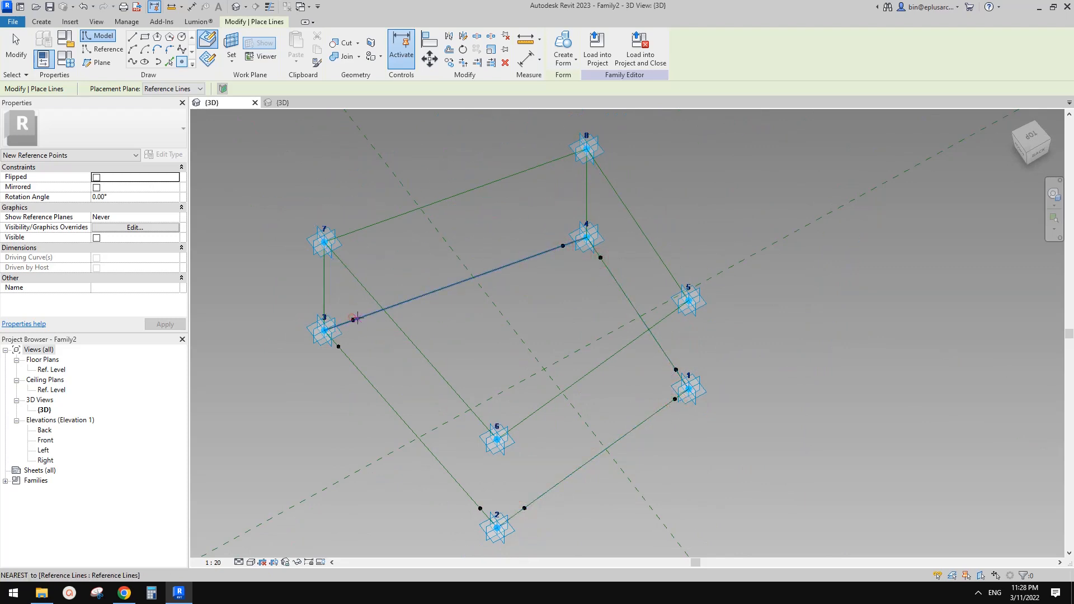
# Place reference points near both ends of the four upper reference lines joining adaptive points 7, 6, 5 and 8
pyautogui.click(482, 421)
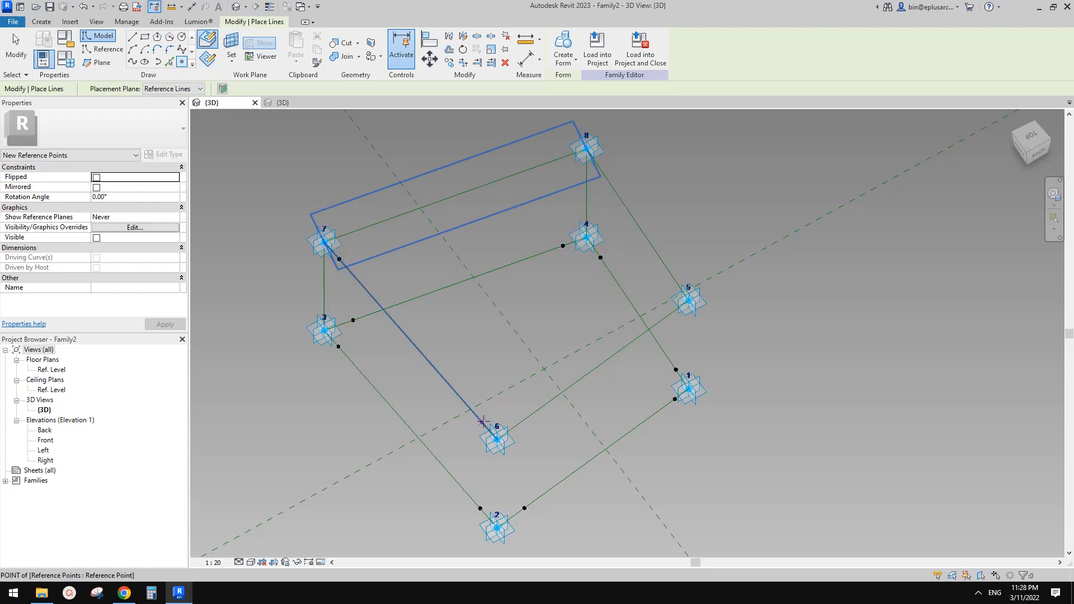
pyautogui.click(524, 418)
pyautogui.click(662, 318)
pyautogui.click(668, 269)
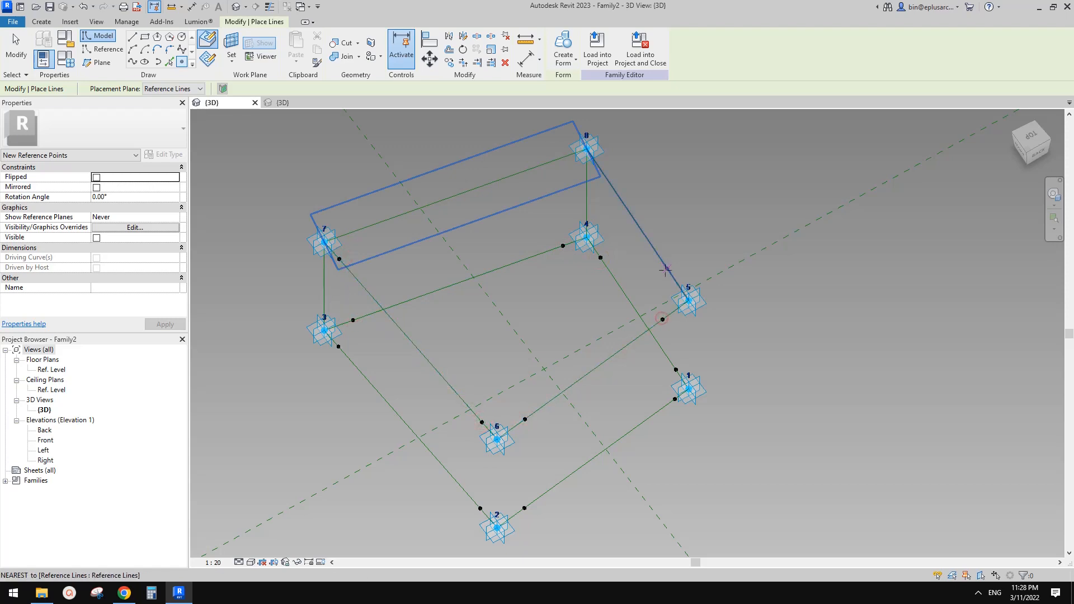
pyautogui.click(558, 160)
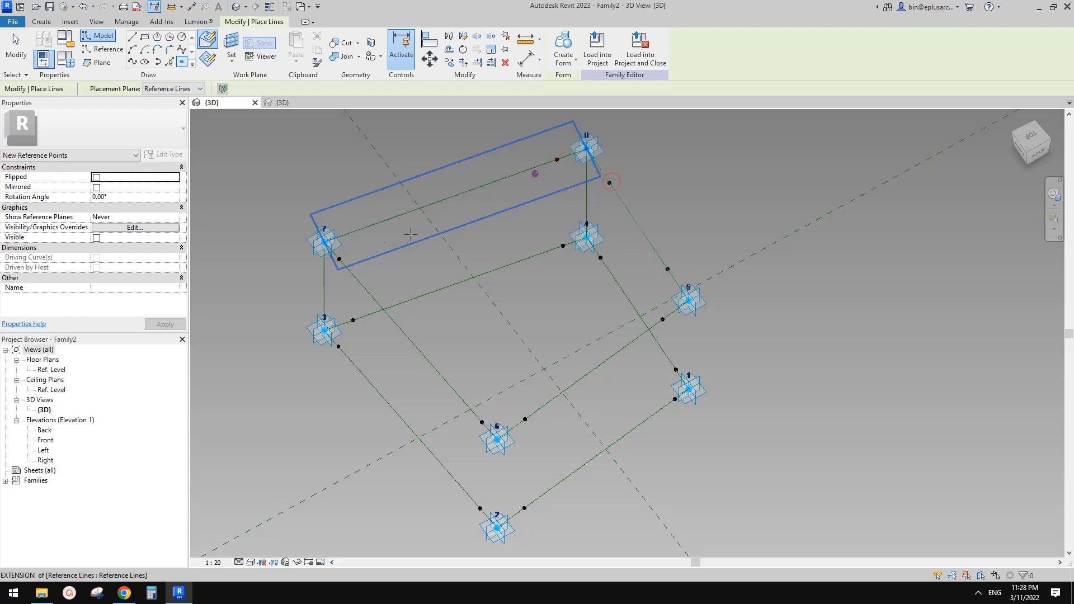
pyautogui.click(348, 233)
pyautogui.press('Escape')
pyautogui.press('Escape')
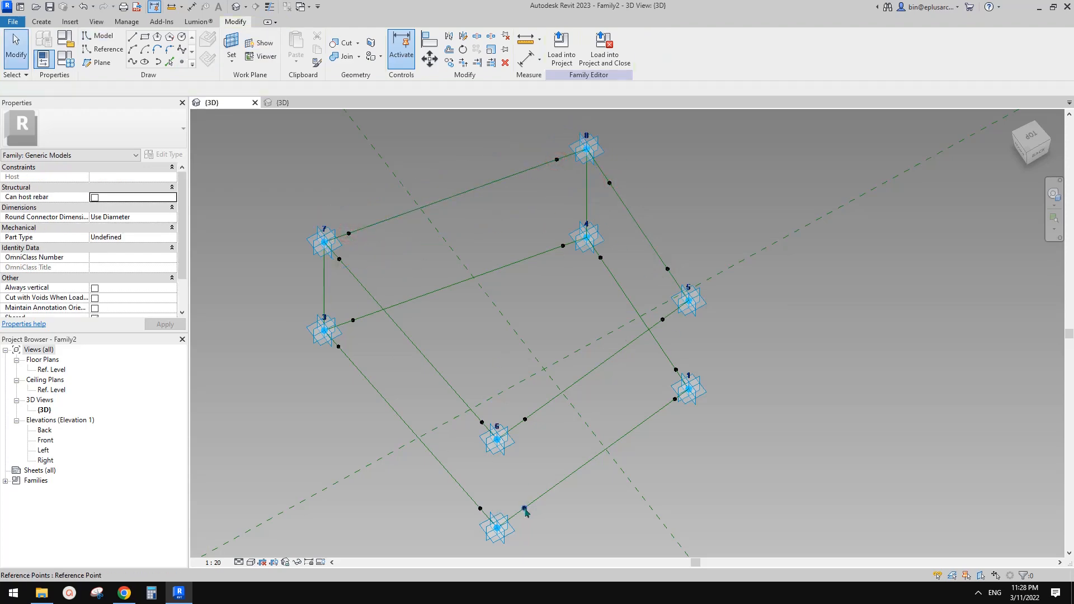
# Set Measure From to End for the reference point near adaptive point 2 on the line between points 3 and 2
pyautogui.click(525, 511)
pyautogui.scroll(5, 525, 510)
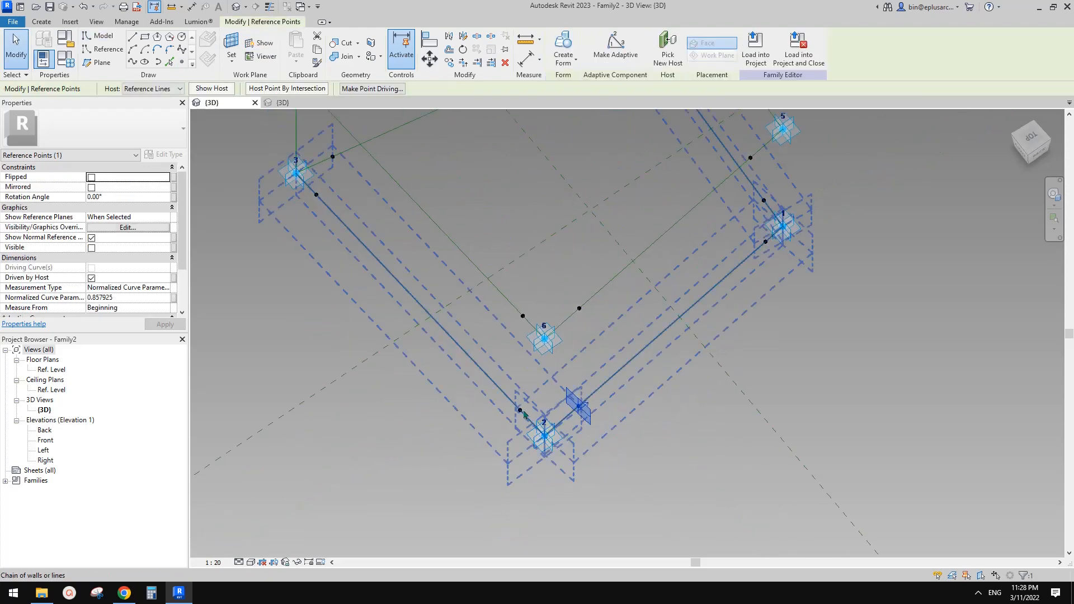
pyautogui.click(521, 411)
pyautogui.keyDown('shift'); pyautogui.moveTo(522, 412); pyautogui.dragTo(532, 411, button='middle'); pyautogui.keyUp('shift')
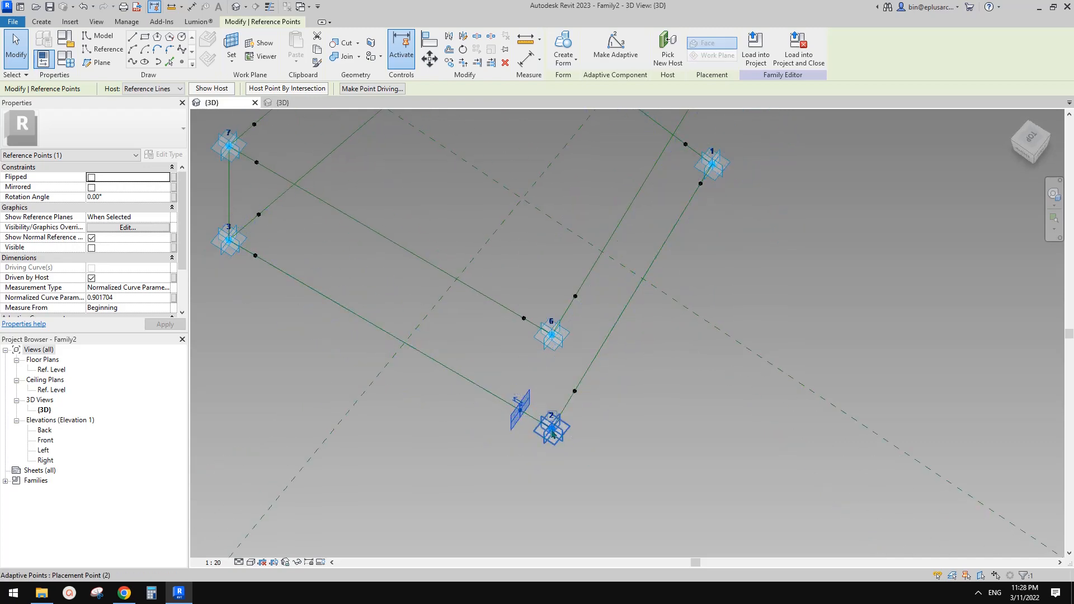
pyautogui.moveTo(510, 435); pyautogui.dragTo(539, 431, button='middle')
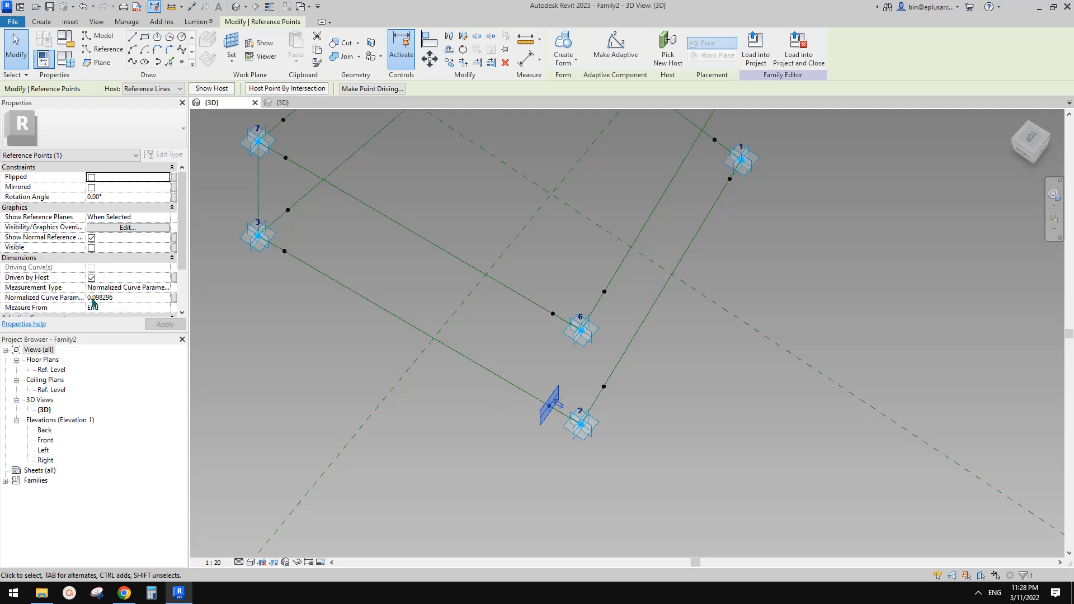
pyautogui.moveTo(554, 369); pyautogui.dragTo(585, 385, button='middle')
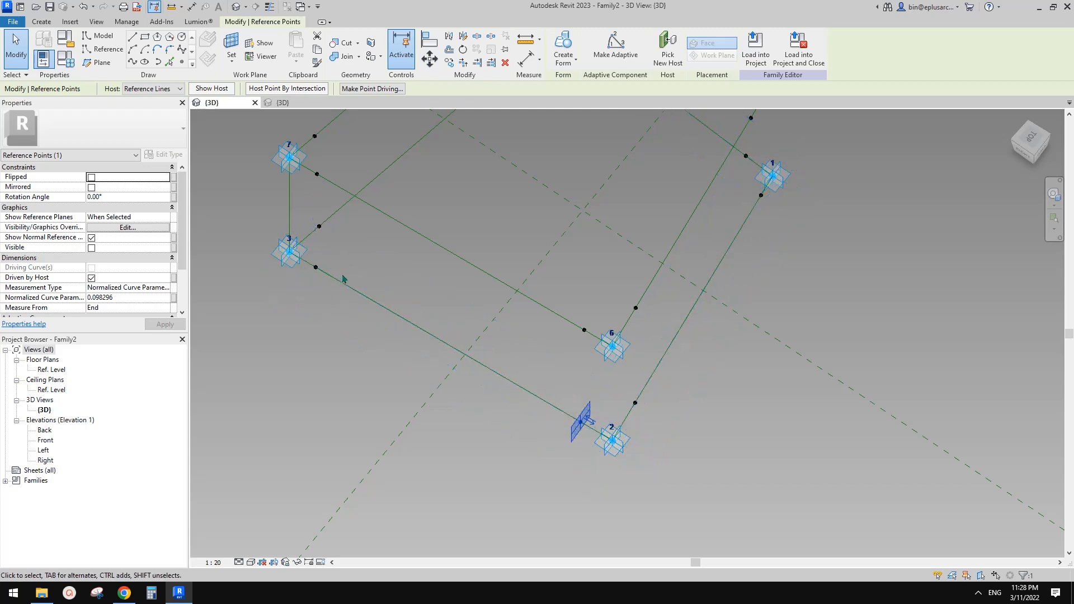
# Set the measuring end of the reference points on lower lines 3–2 and 2–1 so each measures from its nearest adaptive point
pyautogui.press('Escape')
pyautogui.click(316, 267)
pyautogui.moveTo(644, 365); pyautogui.dragTo(600, 371, button='middle')
pyautogui.click(593, 410)
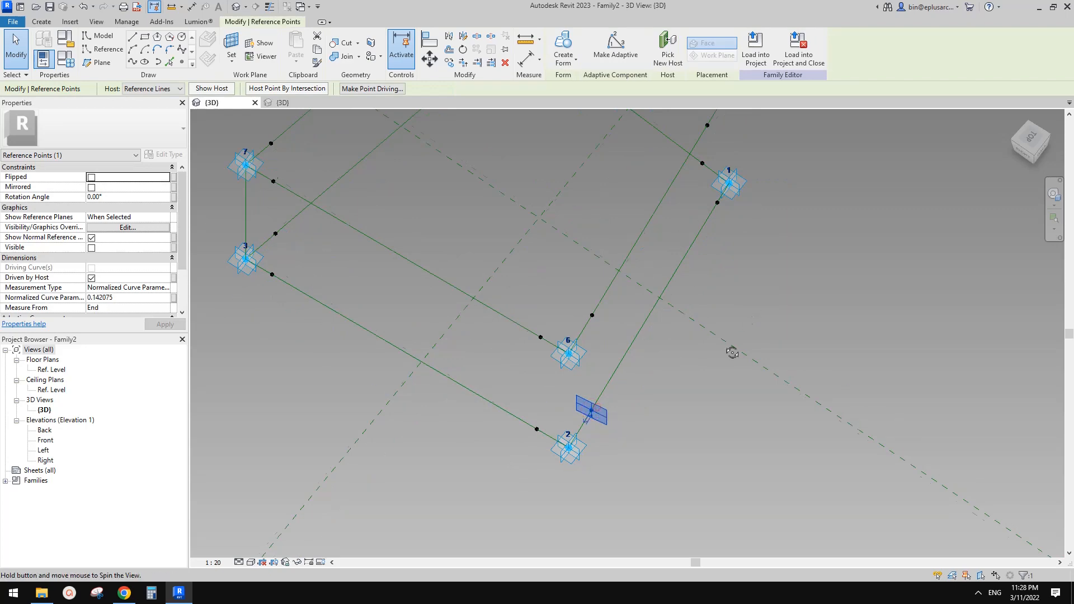
pyautogui.keyDown('shift'); pyautogui.moveTo(732, 352); pyautogui.dragTo(706, 386, button='middle'); pyautogui.keyUp('shift')
pyautogui.press('Escape')
pyautogui.click(767, 233)
pyautogui.moveTo(766, 305); pyautogui.dragTo(751, 391, button='middle')
pyautogui.press('Escape')
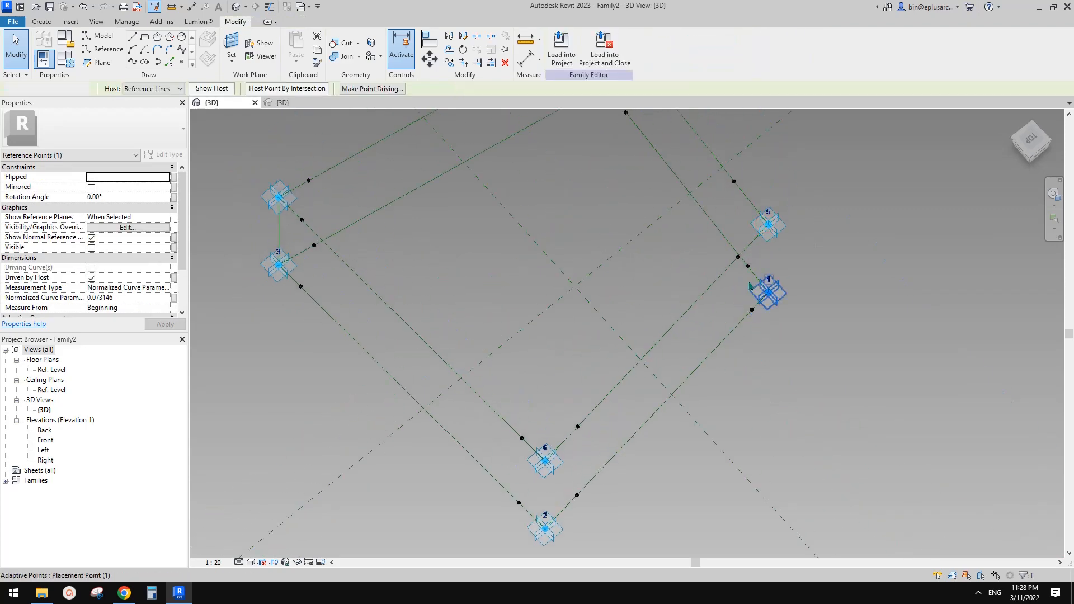
# Set the measuring end of the reference points on lower lines 1–4 and 4–3 to their nearest adaptive points
pyautogui.click(748, 266)
pyautogui.moveTo(748, 266); pyautogui.dragTo(764, 323, button='middle')
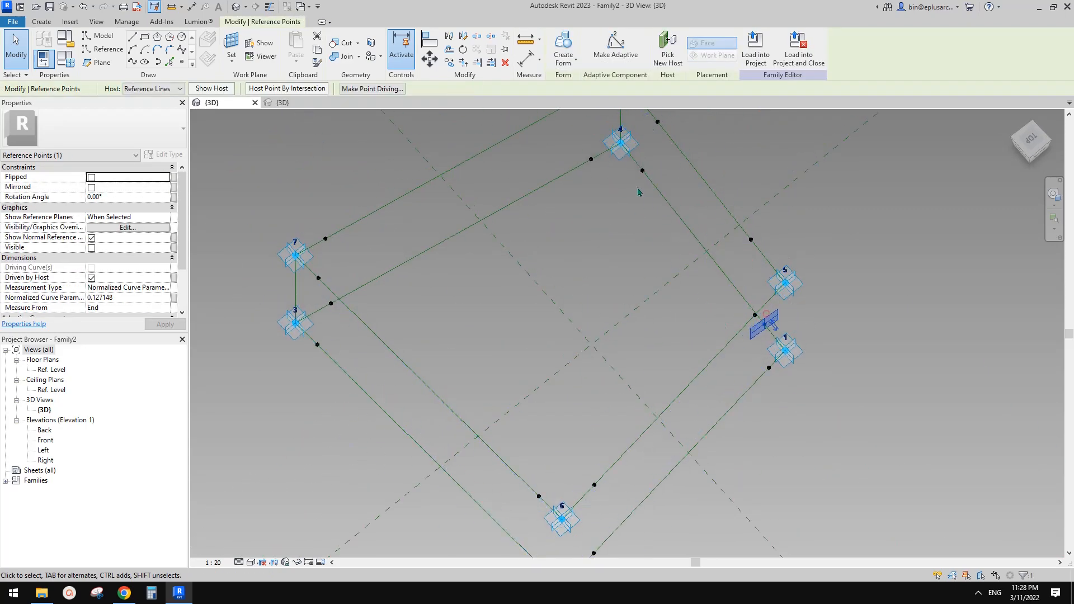
pyautogui.press('Escape')
pyautogui.click(642, 171)
pyautogui.press('Escape')
pyautogui.click(590, 160)
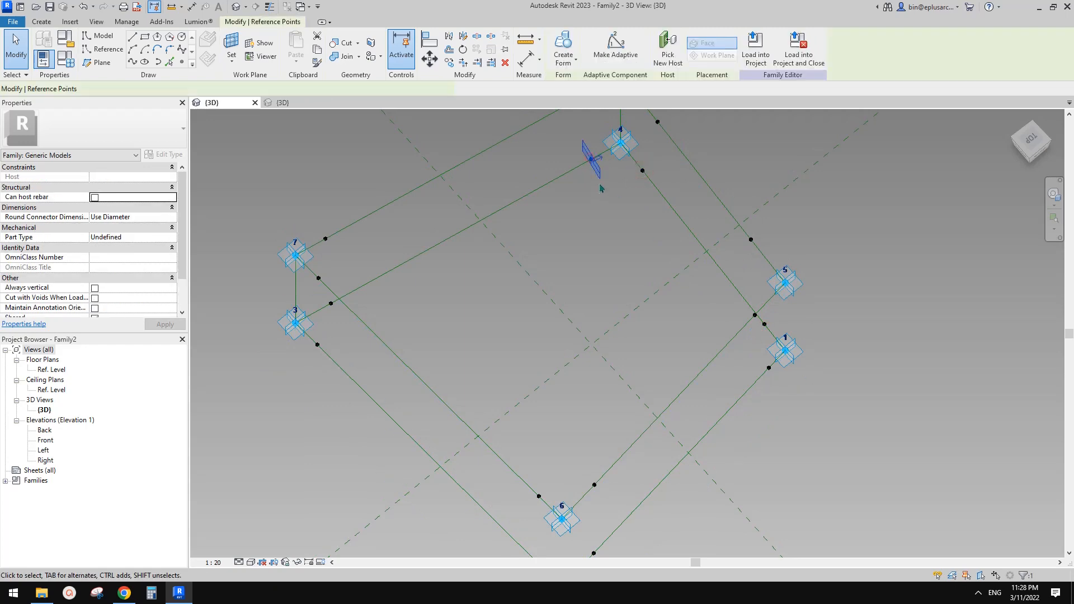
pyautogui.press('Escape')
pyautogui.click(331, 304)
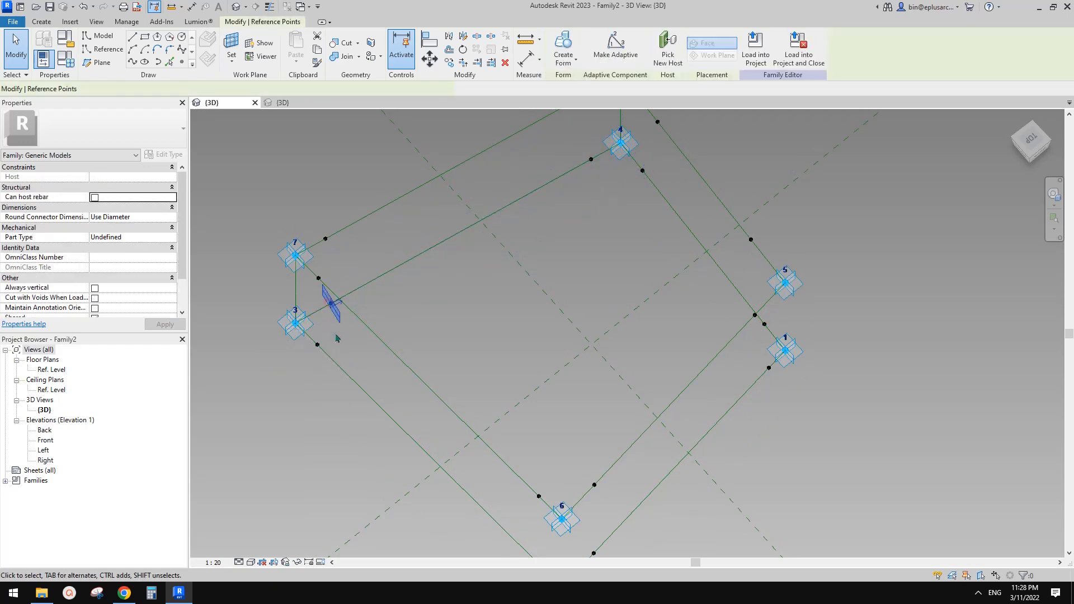
pyautogui.moveTo(401, 300); pyautogui.dragTo(411, 296, button='middle')
pyautogui.press('Escape')
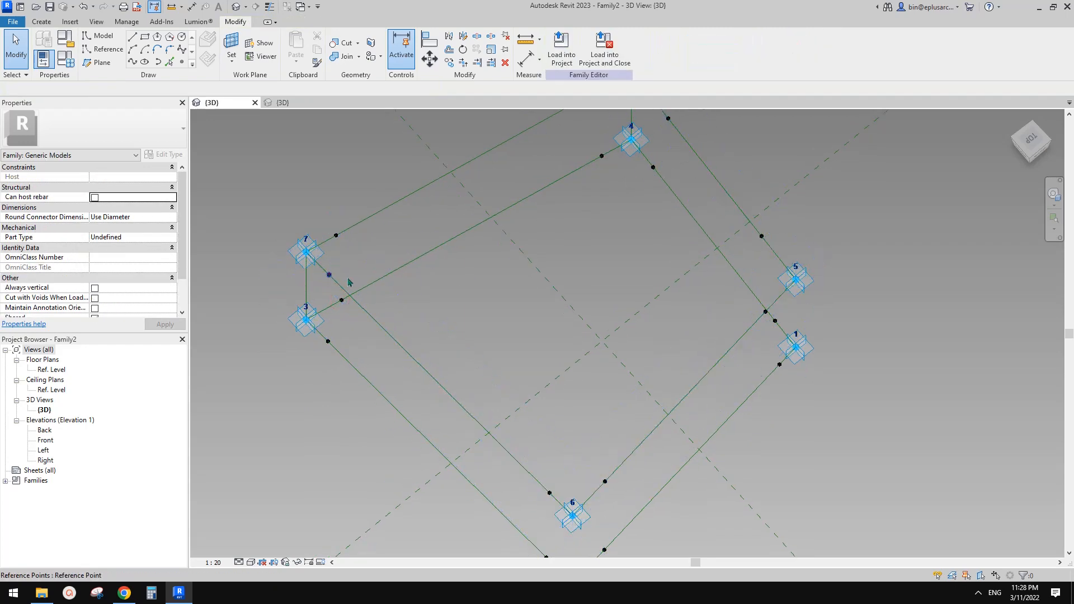
# Set the measuring end of the reference points on the upper lines joining 7, 6, 5 and 8 to their nearest adaptive points
pyautogui.click(330, 275)
pyautogui.press('Escape')
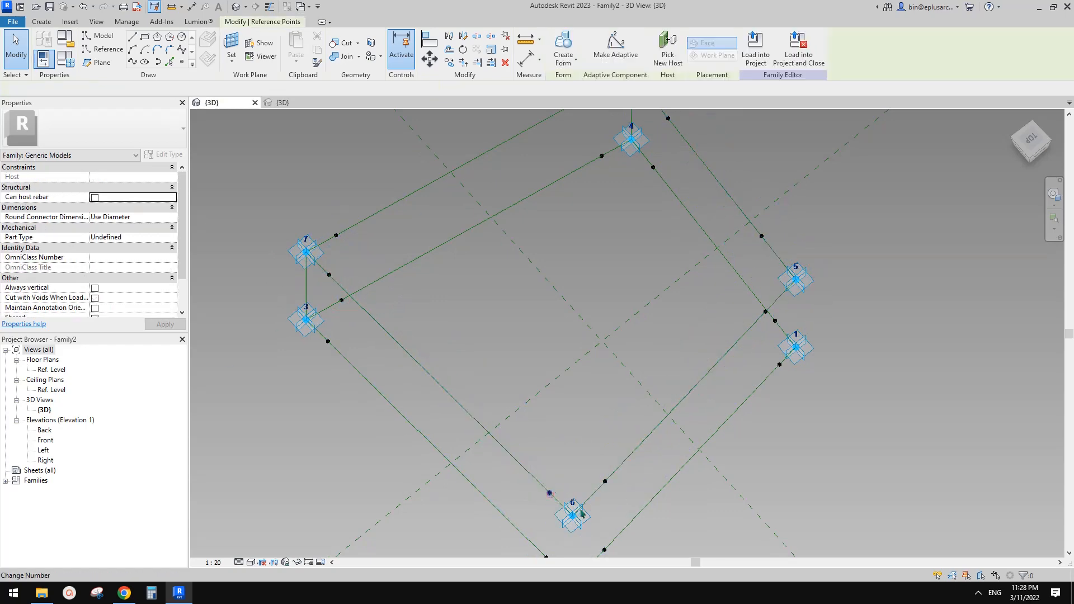
pyautogui.click(549, 481)
pyautogui.click(605, 481)
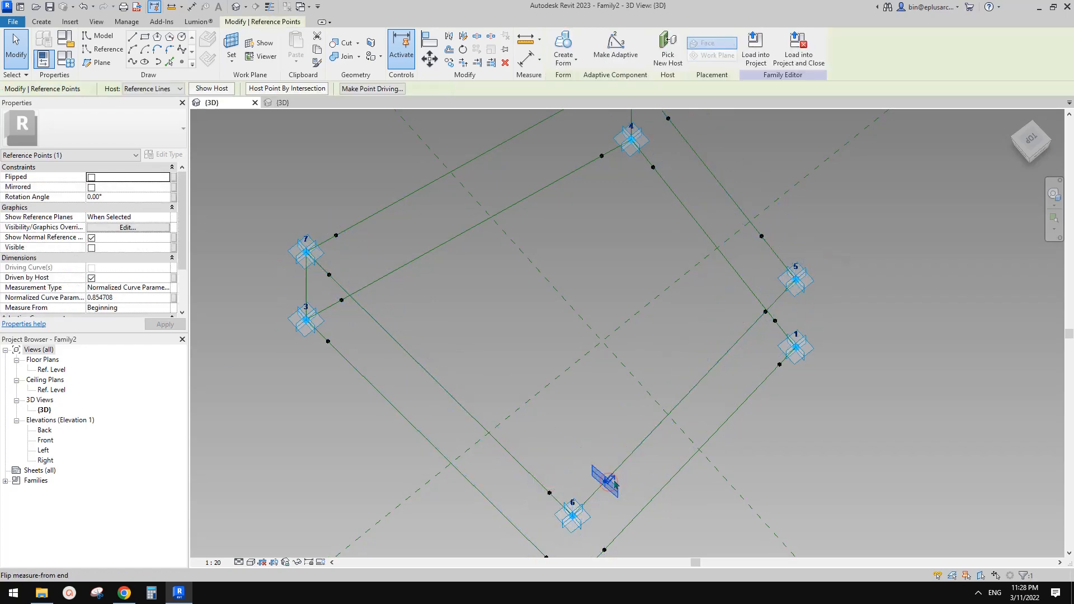
pyautogui.press('Escape')
pyautogui.moveTo(768, 330)
pyautogui.mouseDown(button='middle')
pyautogui.moveTo(753, 360)
pyautogui.moveTo(757, 340)
pyautogui.mouseUp(button='middle')
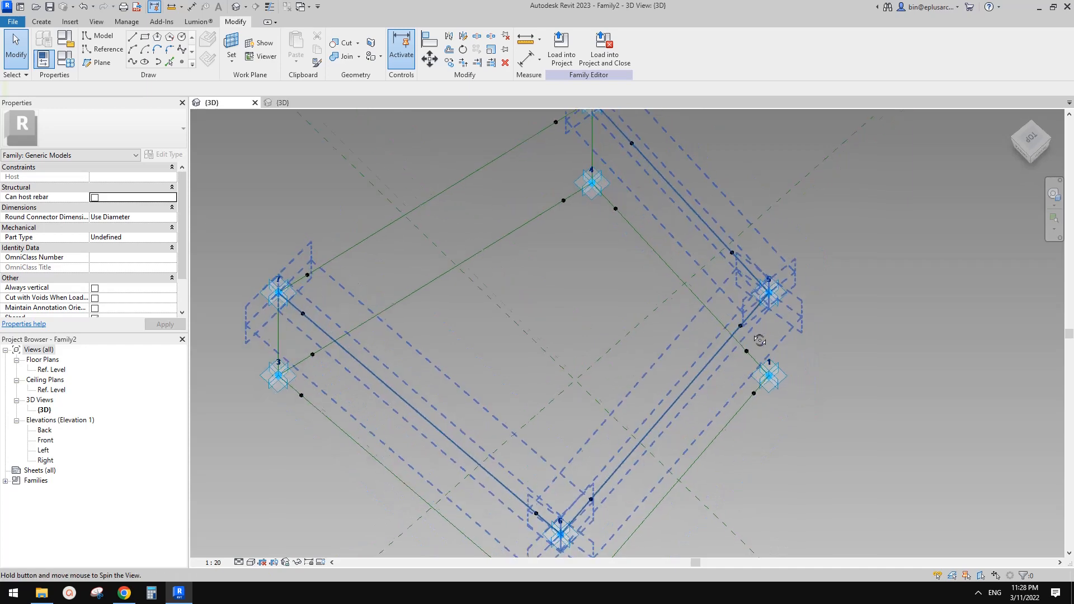
pyautogui.click(733, 252)
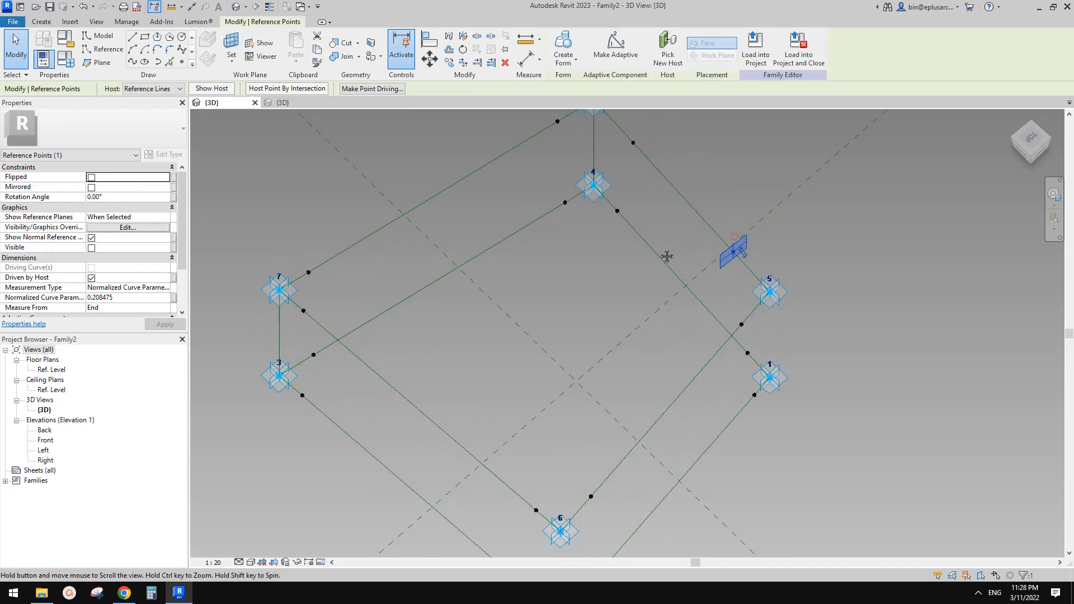
pyautogui.moveTo(561, 125); pyautogui.dragTo(590, 268, button='middle')
pyautogui.click(587, 264)
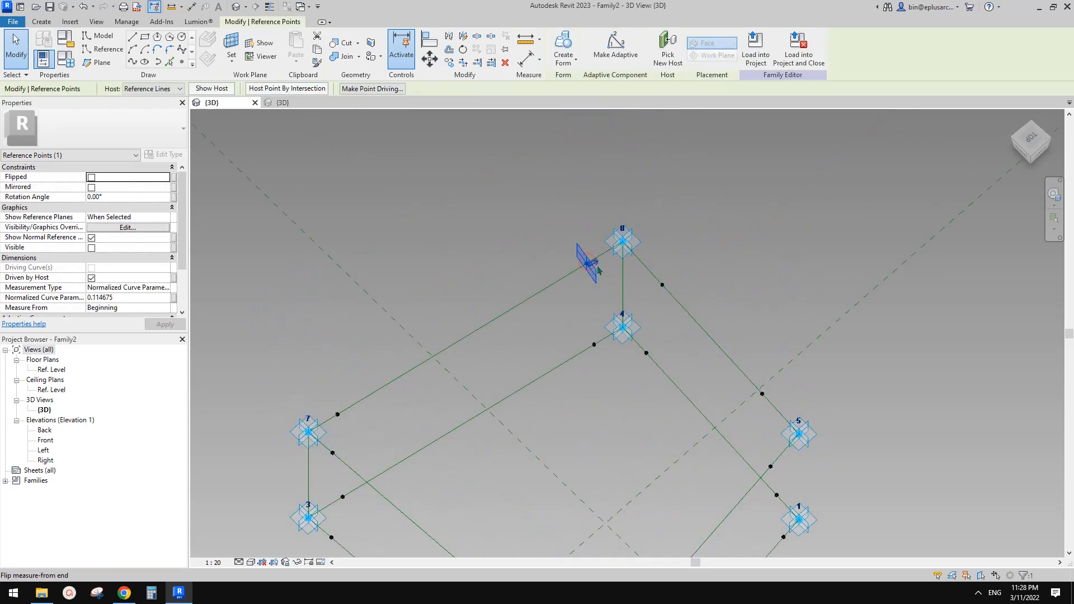
pyautogui.press('Escape')
pyautogui.click(337, 414)
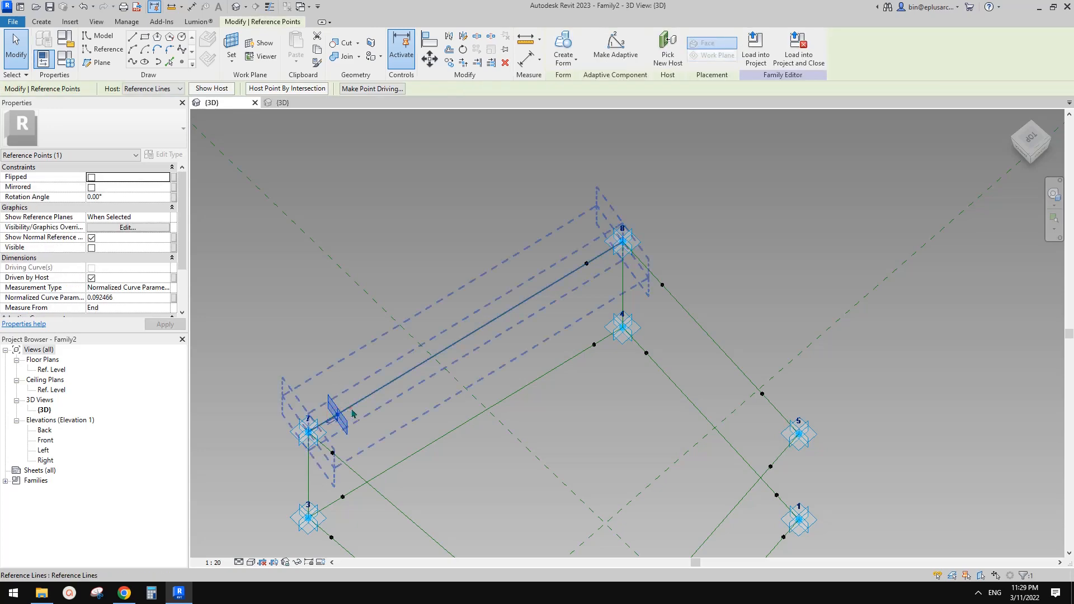
pyautogui.press('Escape')
# Select all 16 reference points hosted on the upper and lower reference lines and set their Measurement Type to Segment Length
pyautogui.keyDown('shift'); pyautogui.moveTo(340, 412); pyautogui.dragTo(437, 363, button='middle'); pyautogui.keyUp('shift')
pyautogui.moveTo(397, 311); pyautogui.dragTo(431, 425)
pyautogui.moveTo(557, 444); pyautogui.dragTo(561, 372, button='middle')
pyautogui.keyDown('ctrl'); pyautogui.moveTo(623, 410); pyautogui.dragTo(623, 410); pyautogui.keyUp('ctrl')
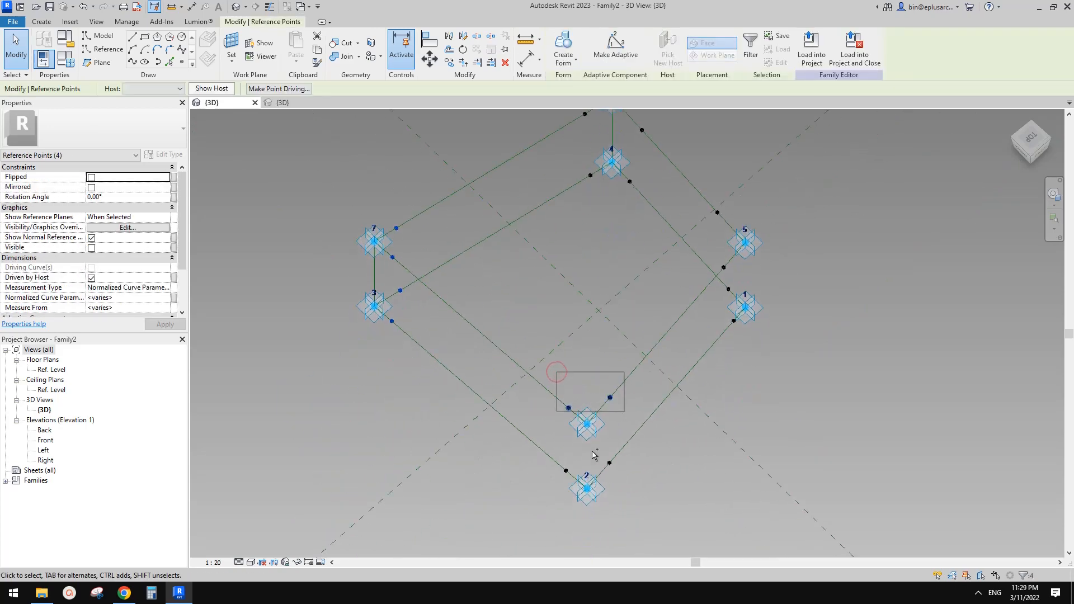
pyautogui.keyDown('ctrl'); pyautogui.moveTo(561, 444); pyautogui.dragTo(618, 475); pyautogui.keyUp('ctrl')
pyautogui.moveTo(711, 270); pyautogui.dragTo(703, 331, button='middle')
pyautogui.press('Tab')
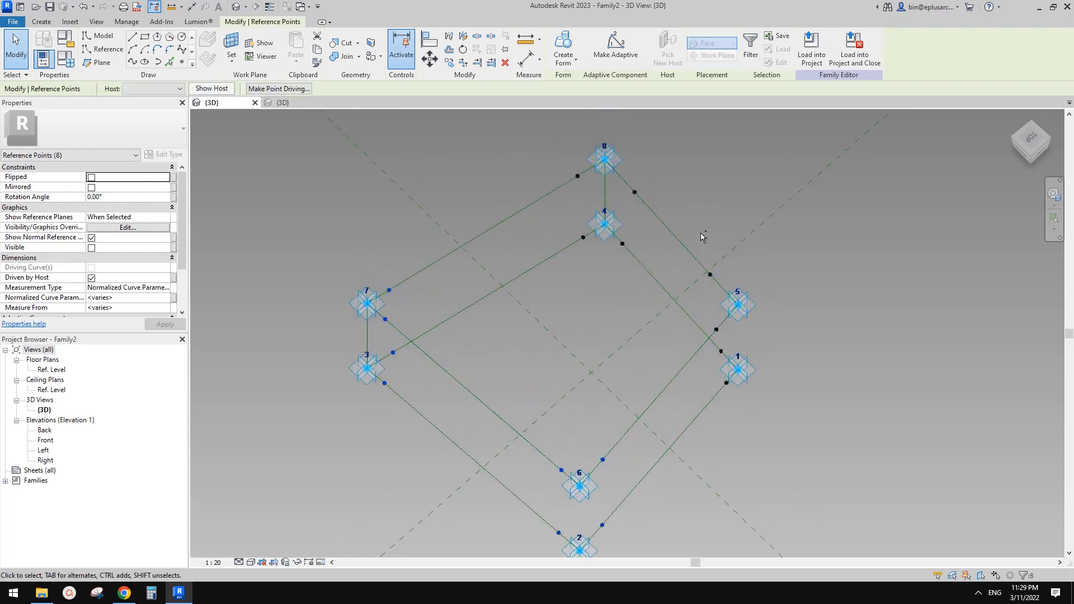
pyautogui.keyDown('ctrl'); pyautogui.moveTo(698, 230); pyautogui.dragTo(734, 426); pyautogui.keyUp('ctrl')
pyautogui.moveTo(699, 444); pyautogui.dragTo(719, 540, button='middle')
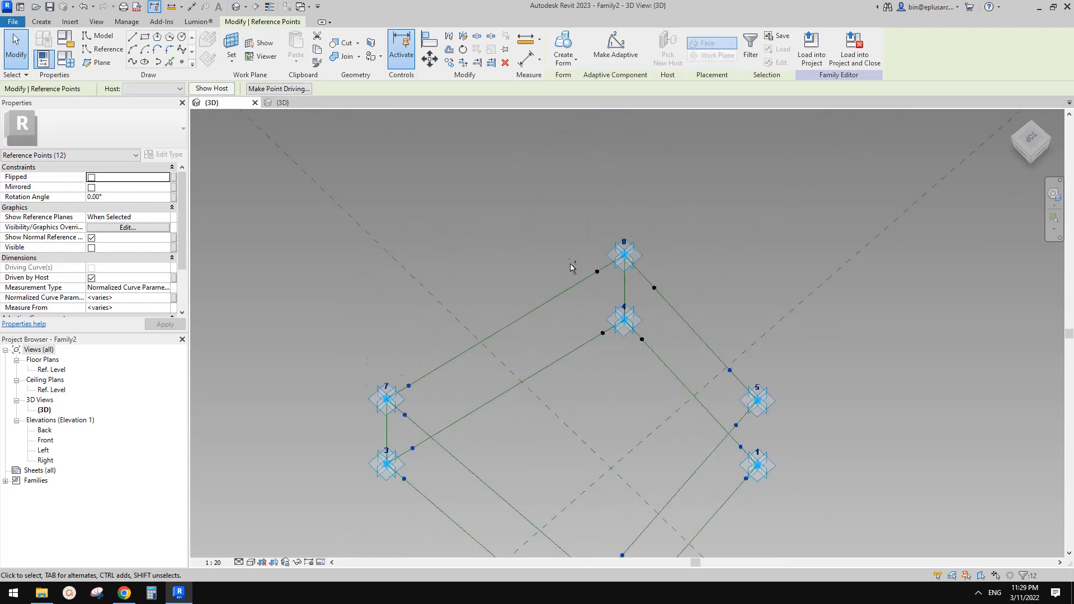
pyautogui.keyDown('ctrl'); pyautogui.moveTo(558, 260); pyautogui.dragTo(673, 302); pyautogui.keyUp('ctrl')
pyautogui.keyDown('ctrl'); pyautogui.moveTo(572, 317); pyautogui.dragTo(647, 348); pyautogui.keyUp('ctrl')
pyautogui.moveTo(625, 401); pyautogui.dragTo(641, 372, button='middle')
pyautogui.moveTo(365, 344); pyautogui.dragTo(401, 307, button='middle')
pyautogui.keyDown('shift'); pyautogui.moveTo(401, 307); pyautogui.dragTo(408, 297, button='middle'); pyautogui.keyUp('shift')
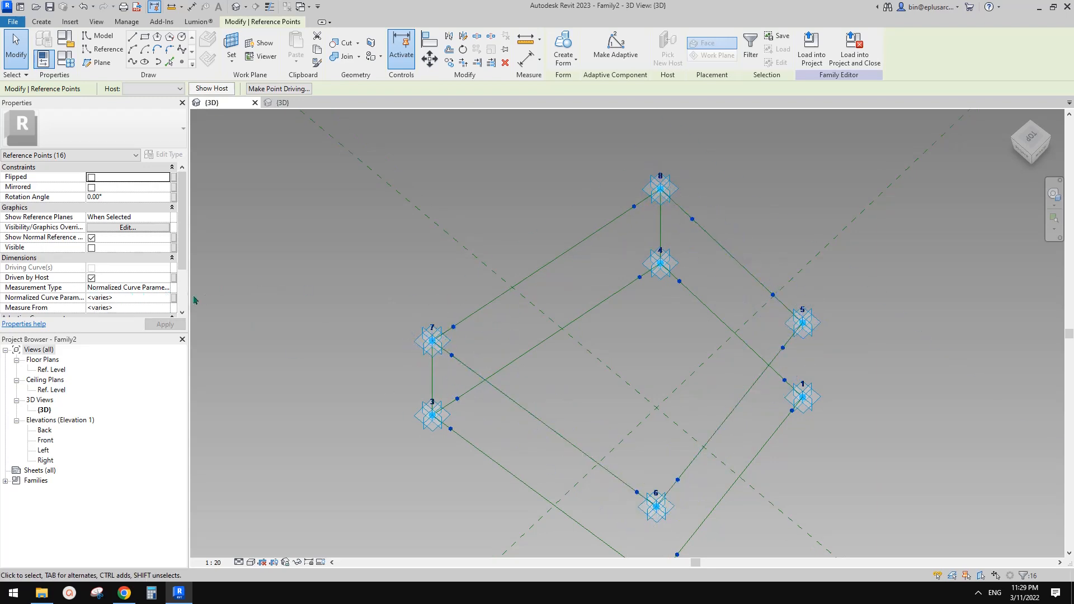
pyautogui.click(166, 289)
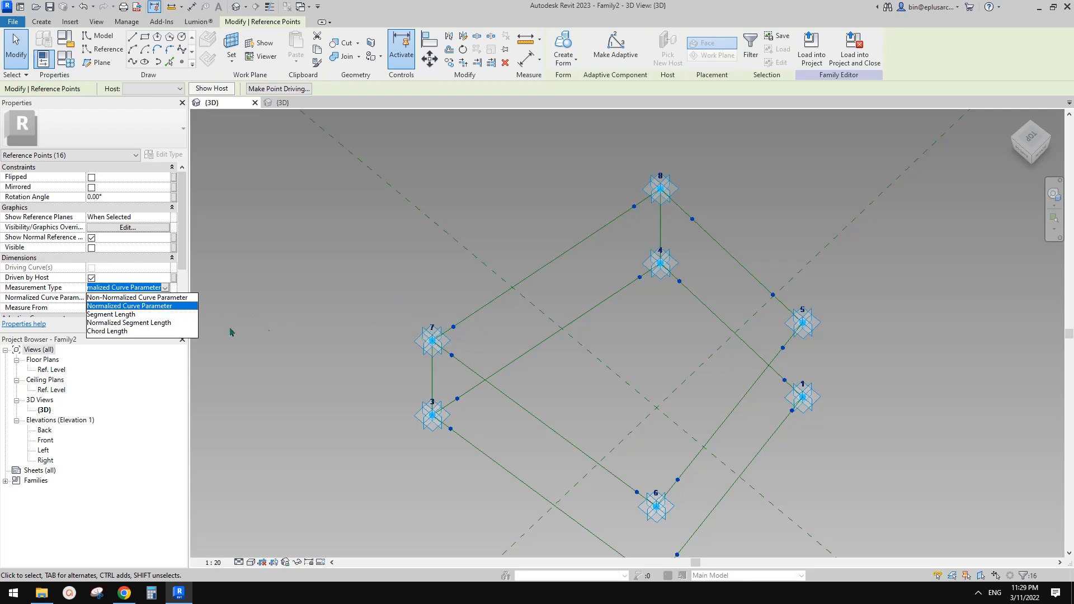
pyautogui.click(129, 314)
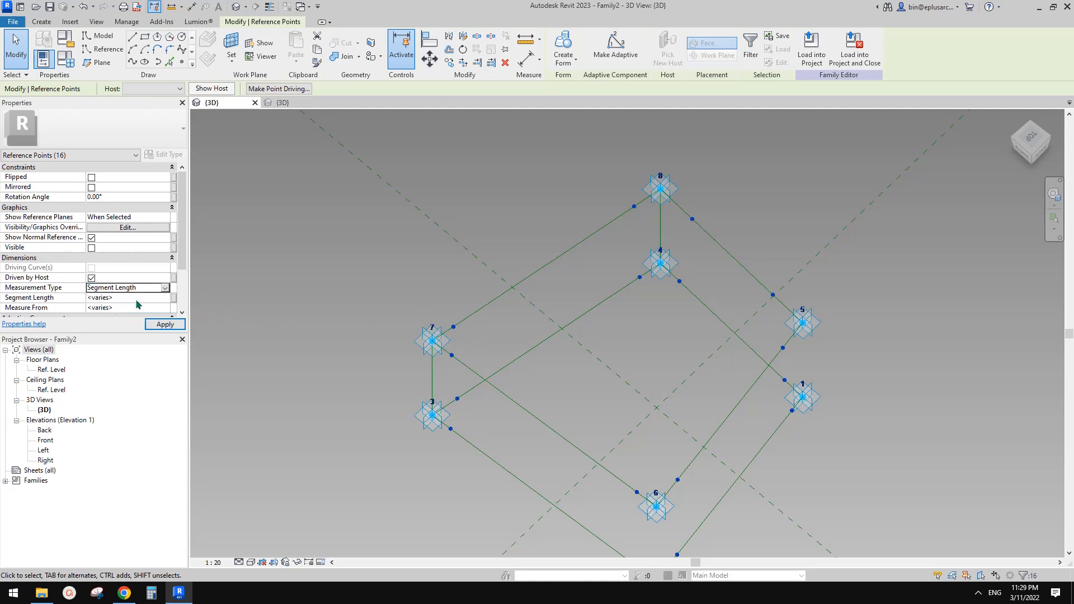
# Associate the segment length of the selected reference points with a new family type parameter named gap
pyautogui.click(174, 297)
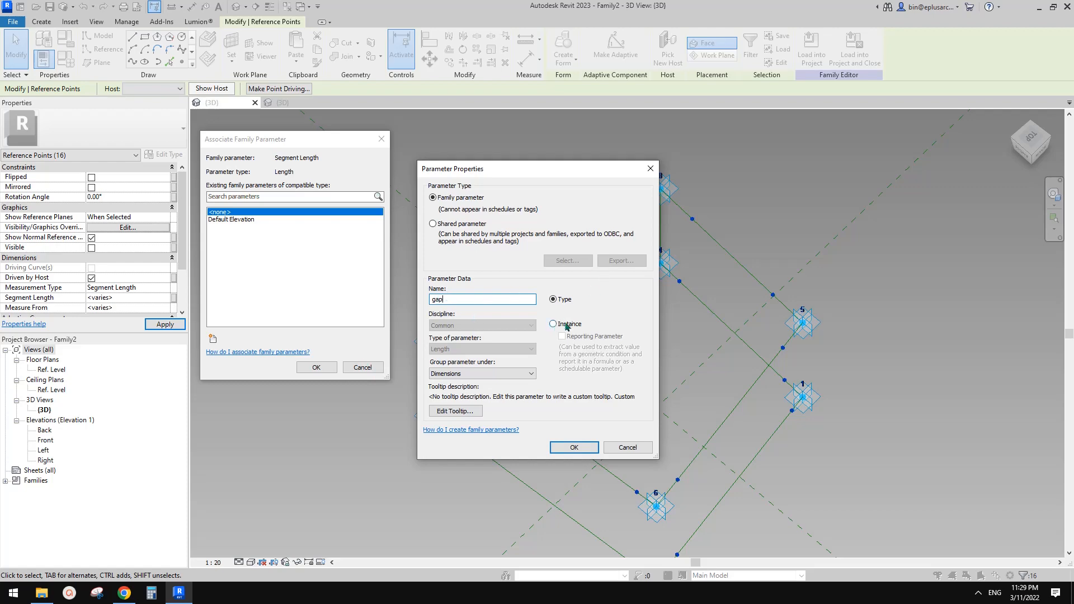
pyautogui.click(581, 448)
pyautogui.click(315, 367)
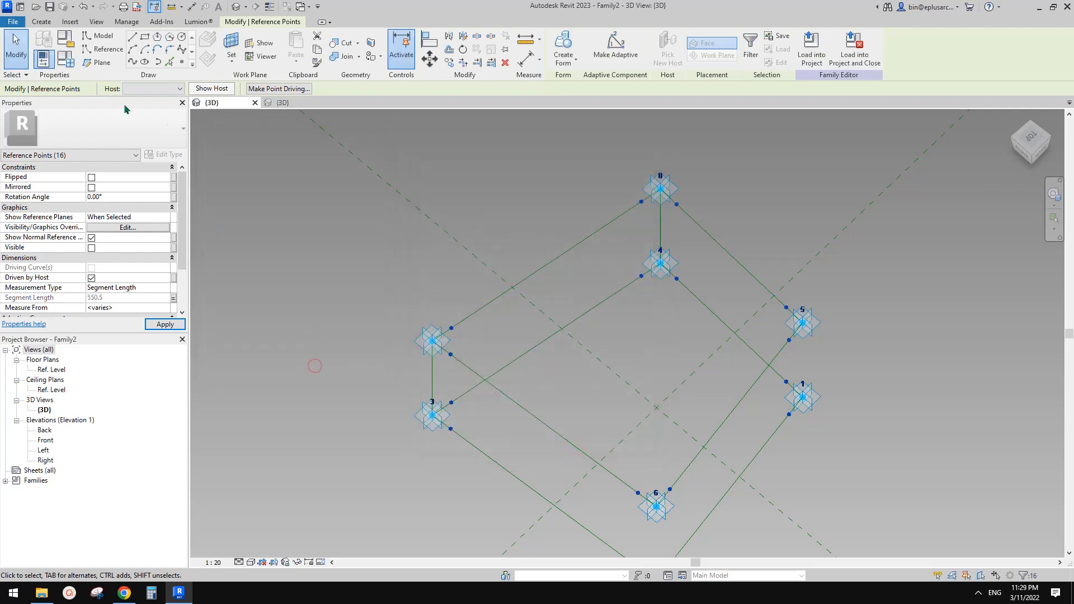
# Set the gap parameter to 100 in the family types
pyautogui.click(72, 65)
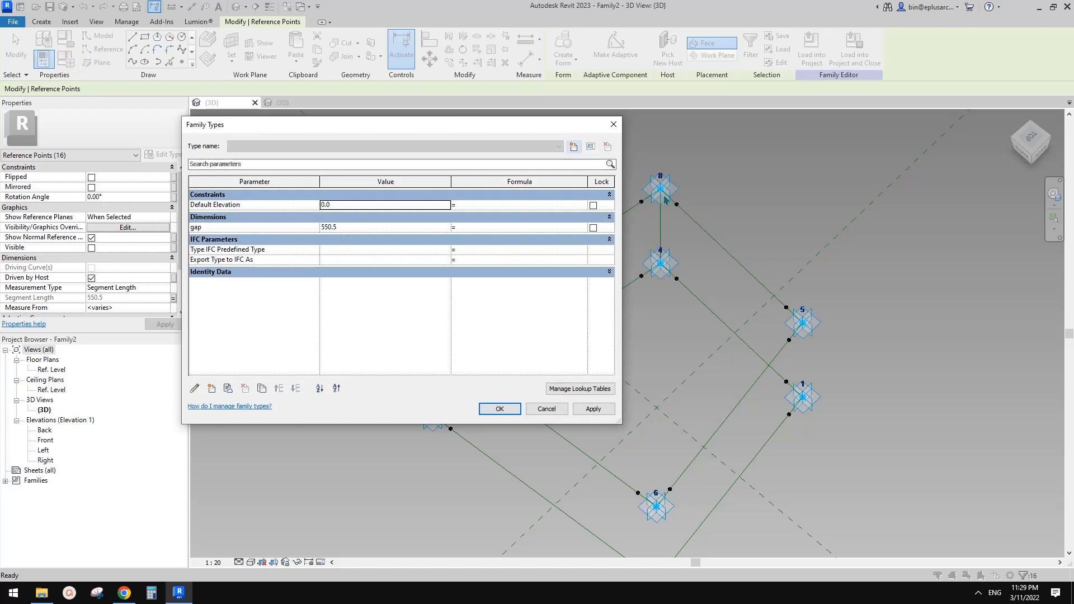
pyautogui.click(358, 227)
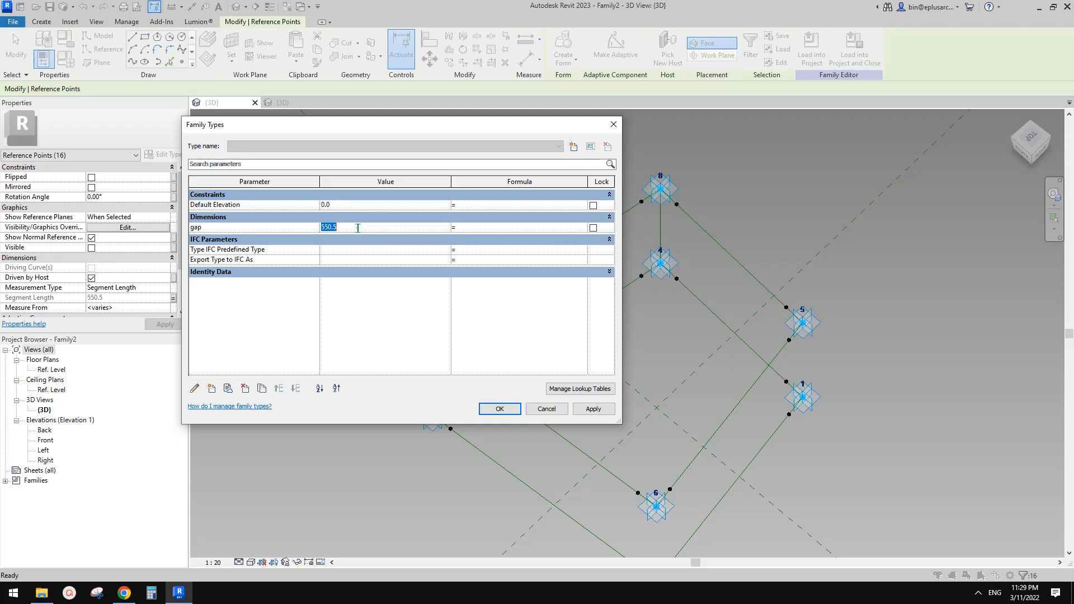
pyautogui.click(582, 409)
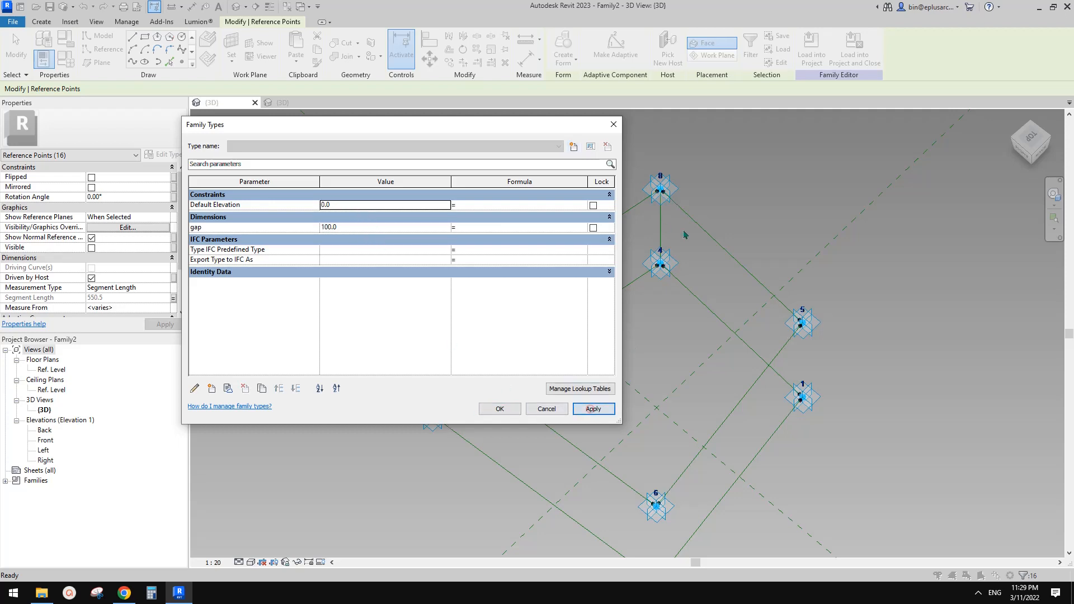
pyautogui.click(500, 409)
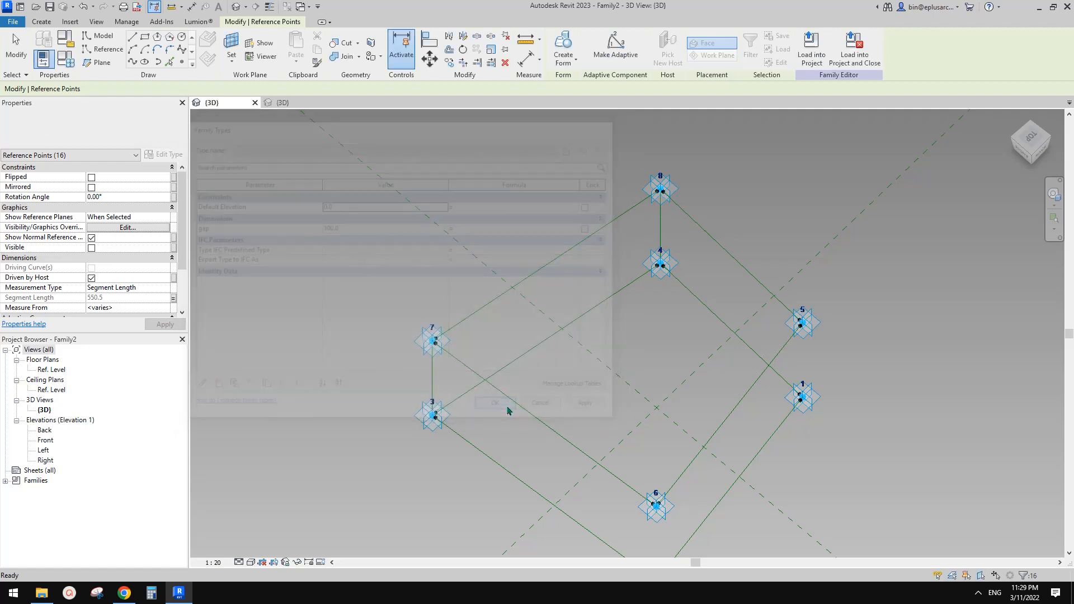
# Set the gap parameter to 500 in the family types
pyautogui.scroll(-1, 551, 343)
pyautogui.keyDown('shift'); pyautogui.moveTo(551, 343); pyautogui.dragTo(601, 374, button='middle'); pyautogui.keyUp('shift')
pyautogui.keyDown('shift'); pyautogui.moveTo(610, 324); pyautogui.dragTo(535, 302, button='middle'); pyautogui.keyUp('shift')
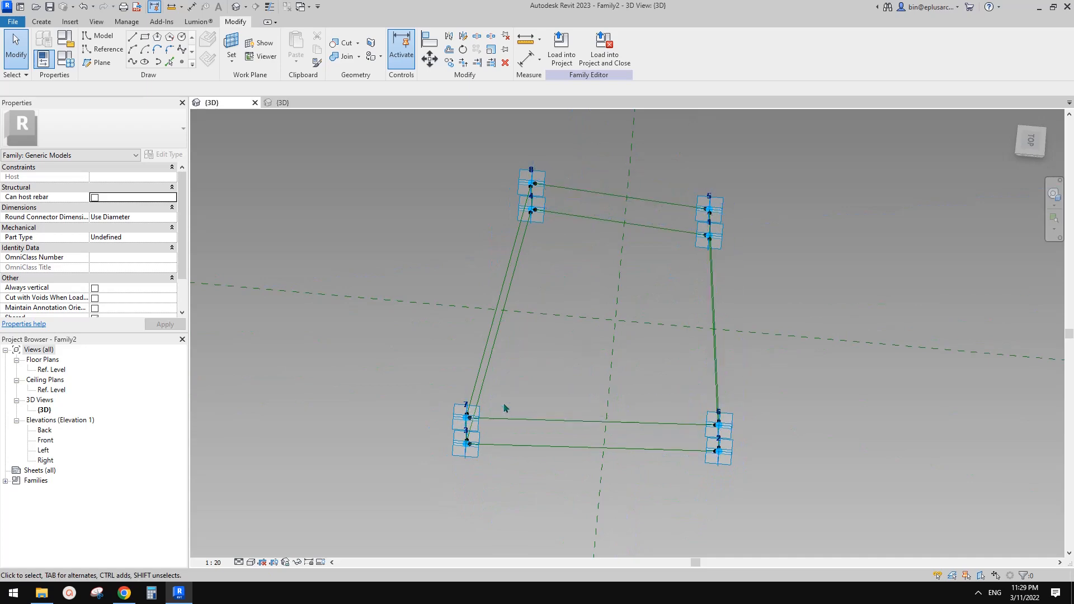
pyautogui.keyDown('shift'); pyautogui.moveTo(504, 408); pyautogui.dragTo(510, 410, button='middle'); pyautogui.keyUp('shift')
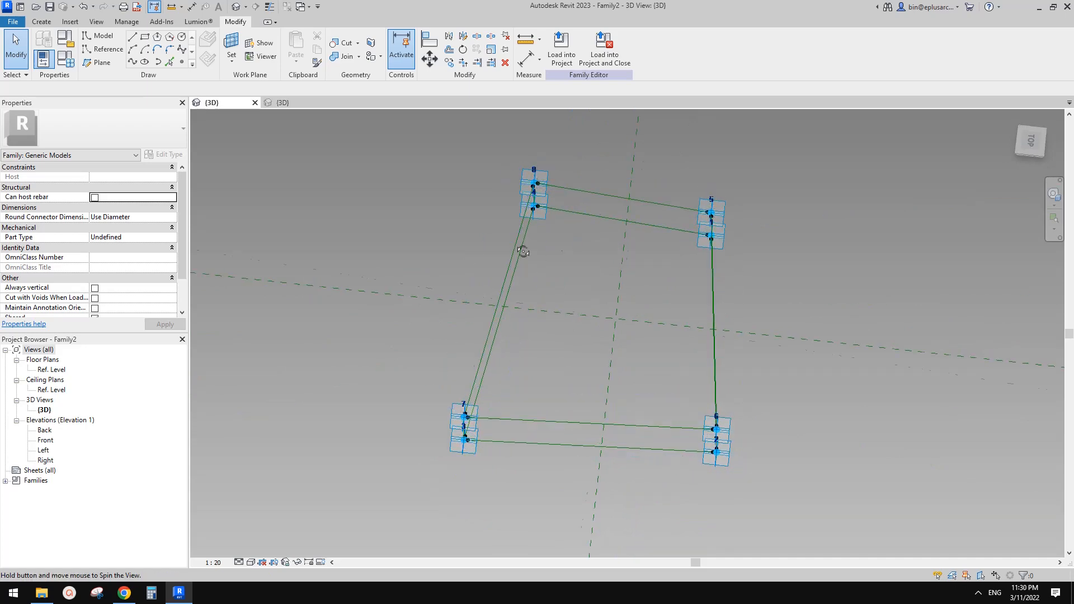
pyautogui.keyDown('shift'); pyautogui.moveTo(523, 251); pyautogui.dragTo(593, 235, button='middle'); pyautogui.keyUp('shift')
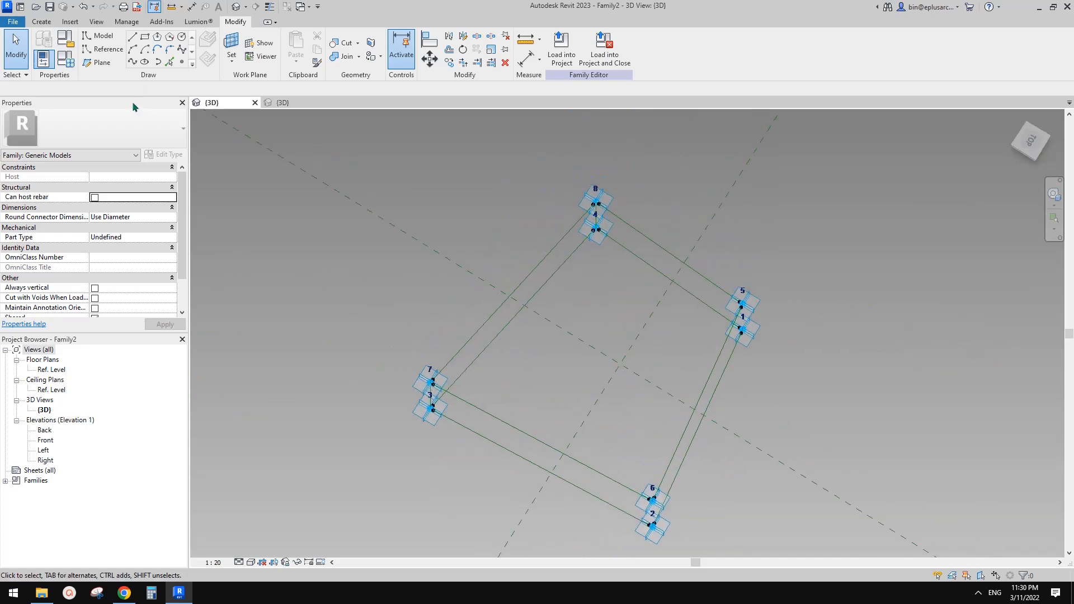
pyautogui.click(68, 65)
pyautogui.click(353, 229)
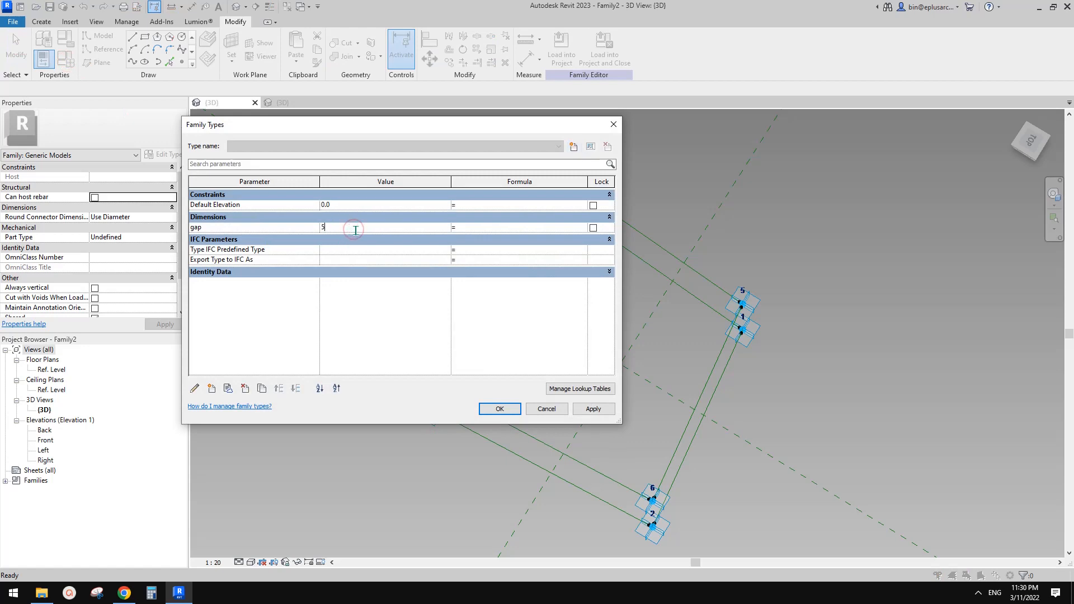
pyautogui.click(593, 409)
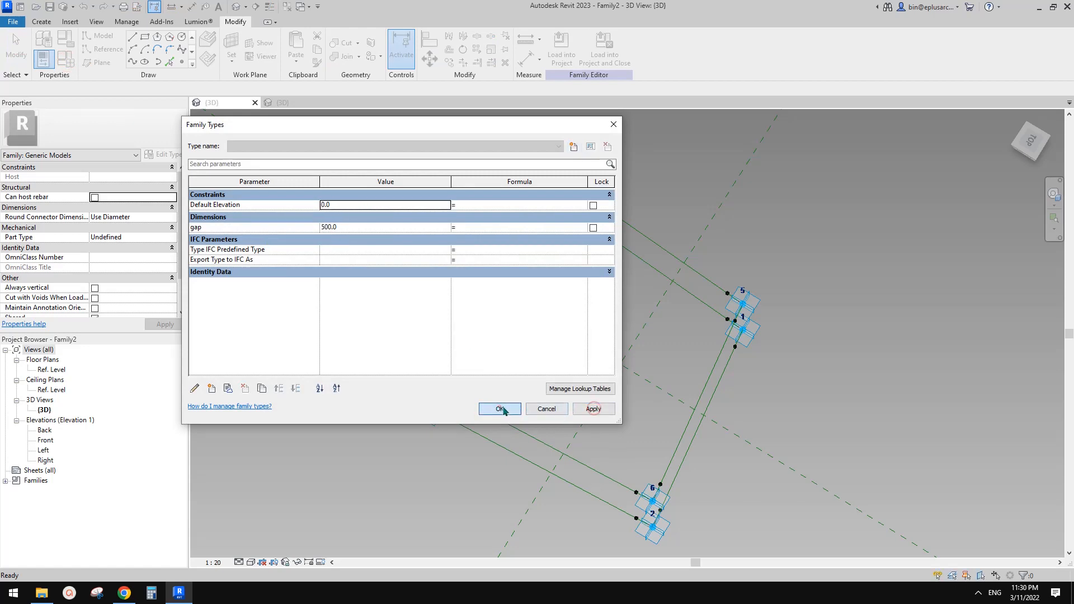
pyautogui.click(500, 409)
# Draw a model spline through the upper reference points near 8 on line 8–5 and near 7 on line 7–6
pyautogui.click(526, 220)
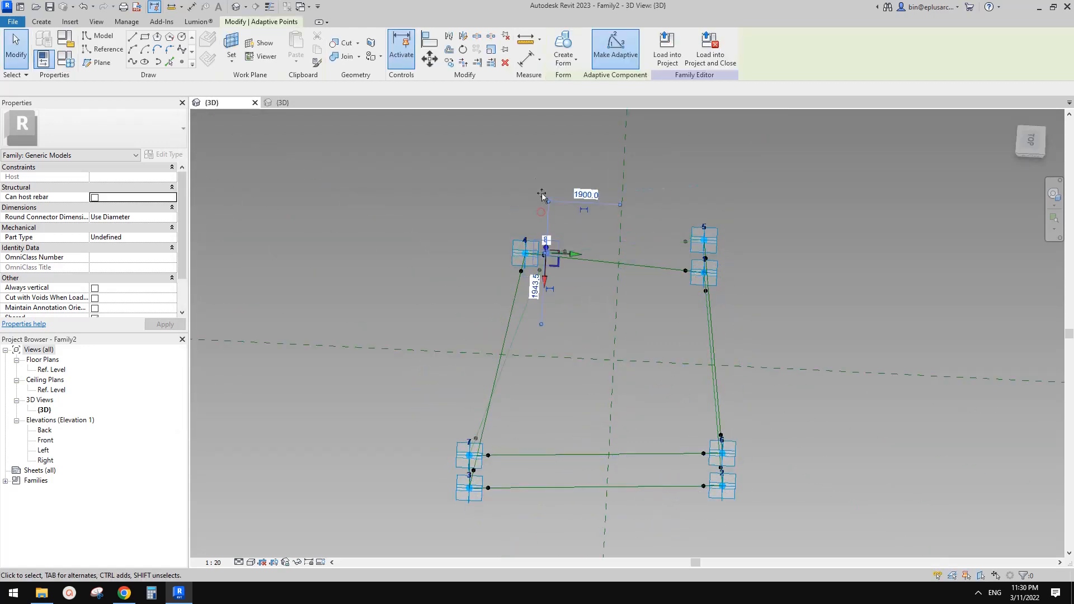
pyautogui.click(558, 234)
pyautogui.scroll(2, 558, 233)
pyautogui.moveTo(534, 186); pyautogui.dragTo(568, 255)
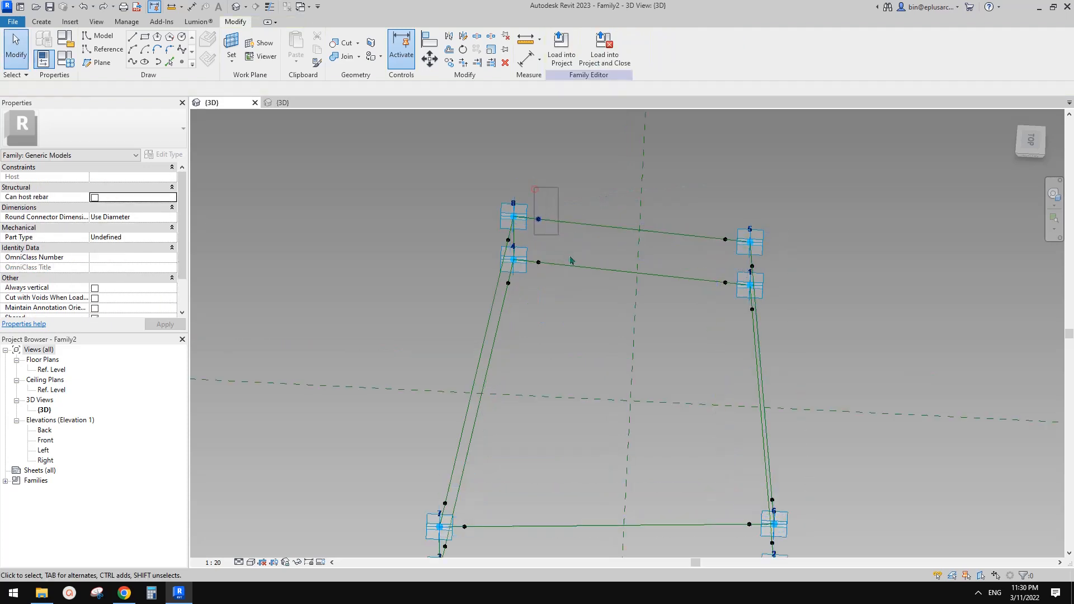
pyautogui.moveTo(552, 281); pyautogui.dragTo(547, 248, button='middle')
pyautogui.keyDown('ctrl'); pyautogui.click(460, 493); pyautogui.keyUp('ctrl')
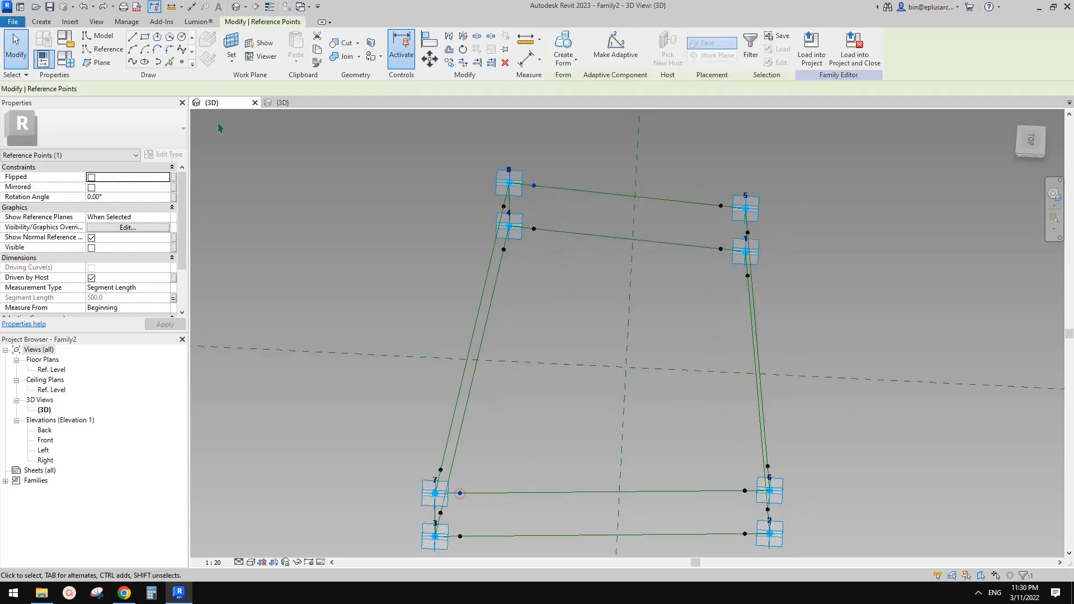
pyautogui.click(563, 213)
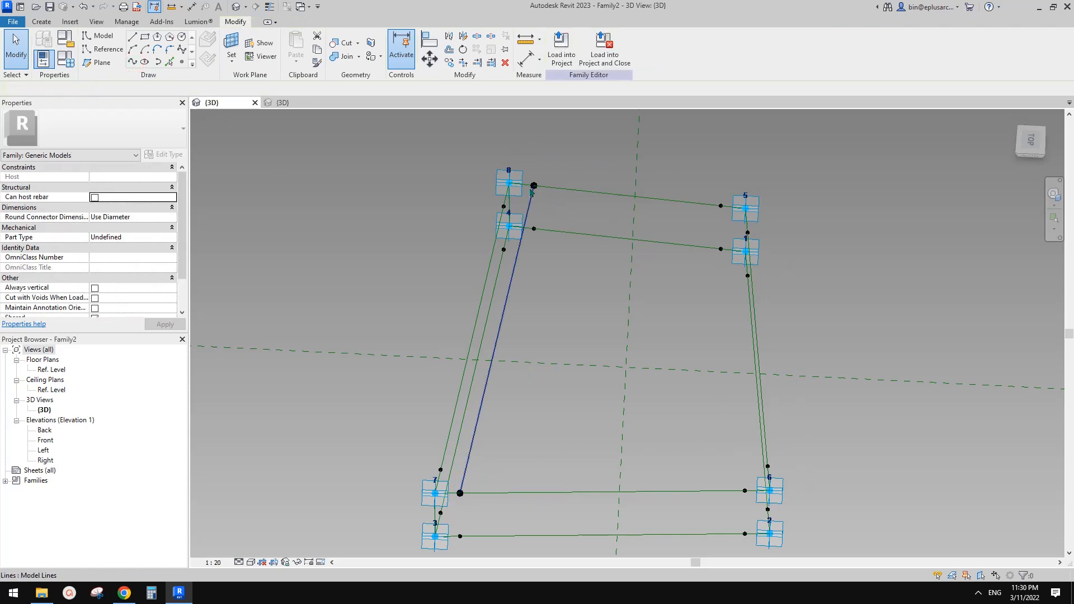
# Draw a model spline through the upper reference points near 8 on line 8–7 and near 5 on line 5–6
pyautogui.moveTo(509, 209); pyautogui.dragTo(511, 211)
pyautogui.keyDown('ctrl'); pyautogui.click(747, 233); pyautogui.keyUp('ctrl')
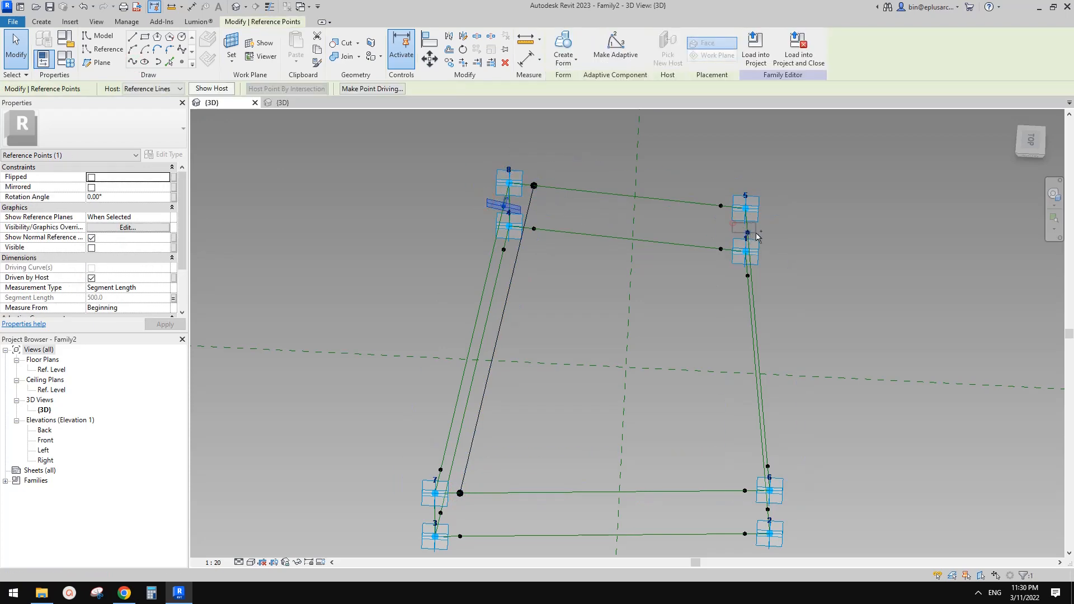
pyautogui.click(135, 62)
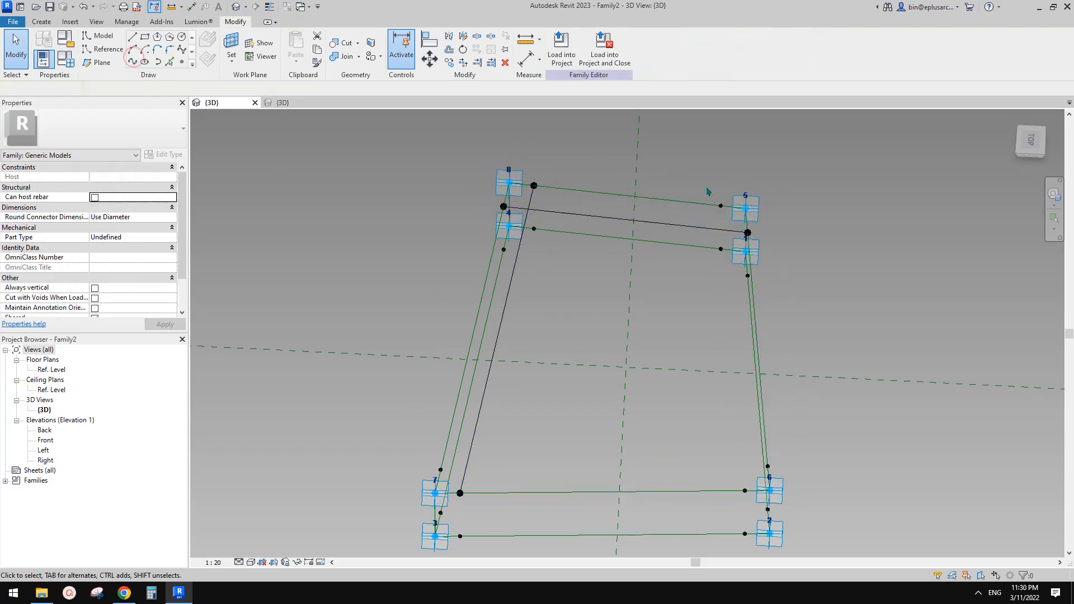
# Draw the other two upper model splines: between the reference points near 5 and 6, and between those near 7 and 6
pyautogui.moveTo(736, 383); pyautogui.dragTo(721, 350, button='middle')
pyautogui.keyDown('ctrl'); pyautogui.moveTo(709, 425); pyautogui.dragTo(734, 471); pyautogui.keyUp('ctrl')
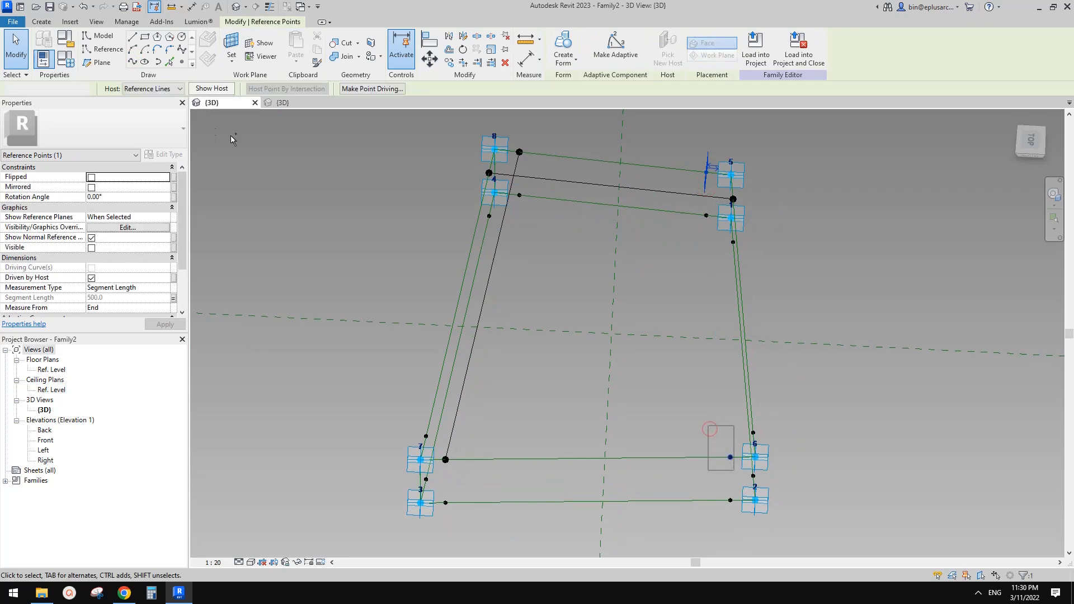
pyautogui.click(131, 61)
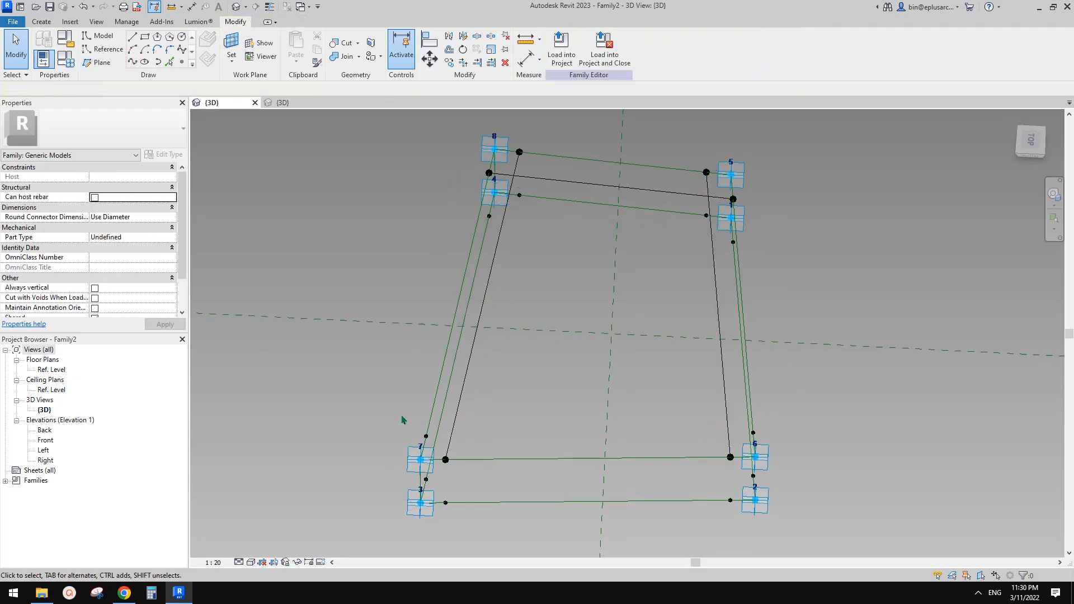
pyautogui.keyDown('ctrl'); pyautogui.moveTo(449, 445); pyautogui.dragTo(450, 447); pyautogui.keyUp('ctrl')
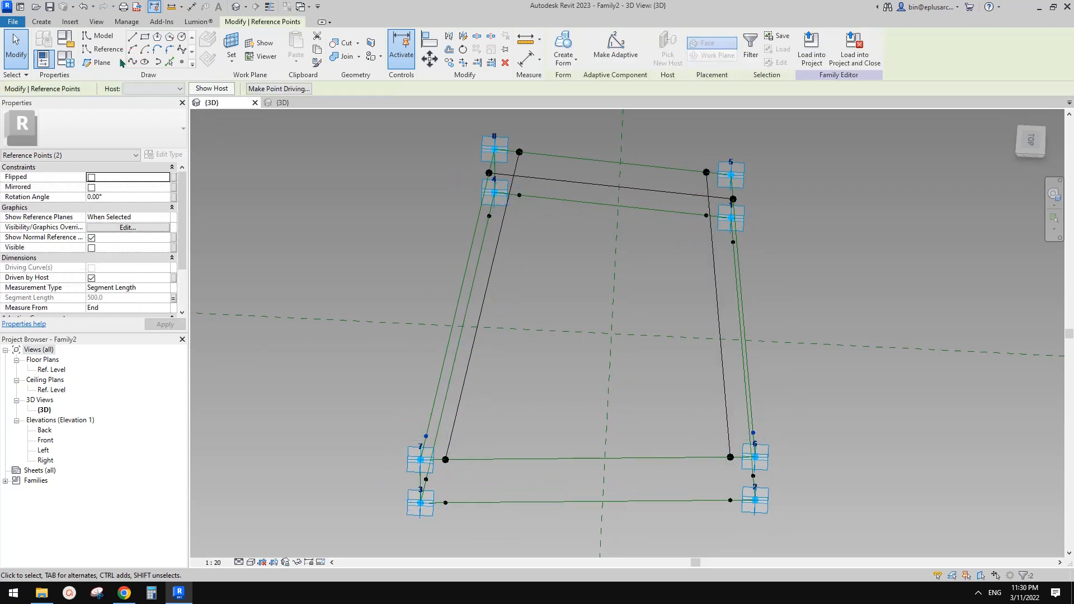
pyautogui.moveTo(604, 279); pyautogui.dragTo(600, 276, button='middle')
pyautogui.click(530, 242)
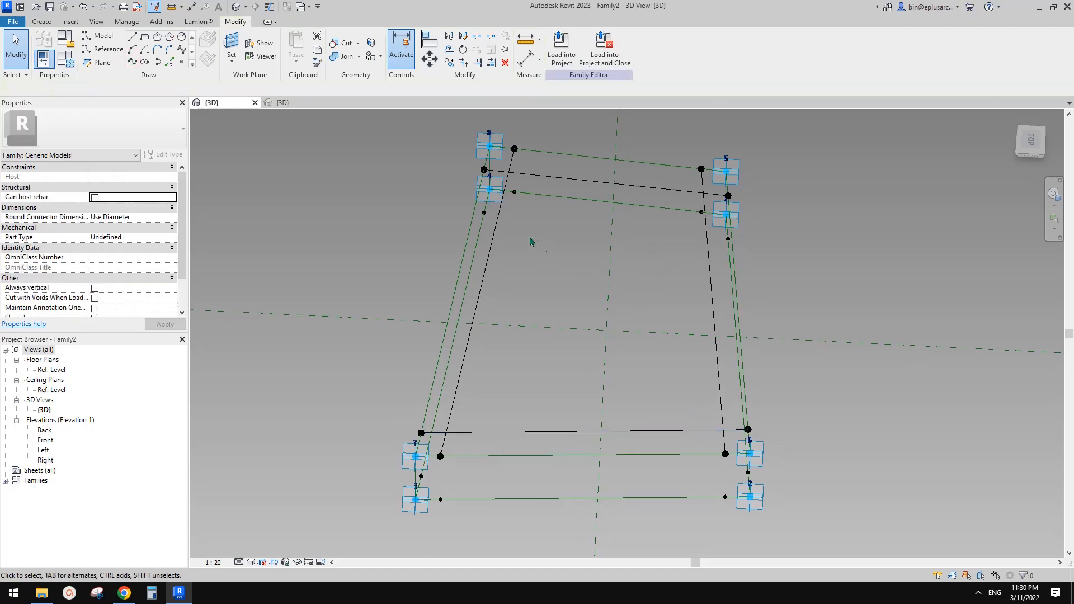
# Draw two lower model splines joining the reference points on lines 4–1 and 3–2, near 4 to near 3 and near 1 to near 2
pyautogui.keyDown('shift'); pyautogui.moveTo(529, 243); pyautogui.dragTo(534, 190, button='middle'); pyautogui.keyUp('shift')
pyautogui.click(534, 189)
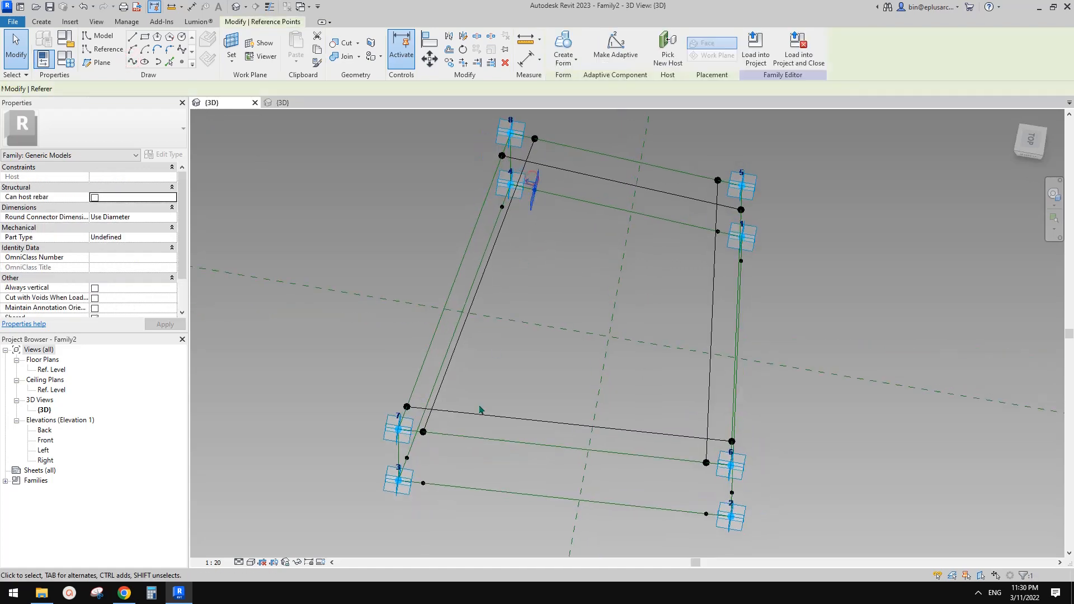
pyautogui.keyDown('ctrl'); pyautogui.click(422, 481); pyautogui.keyUp('ctrl')
pyautogui.click(132, 63)
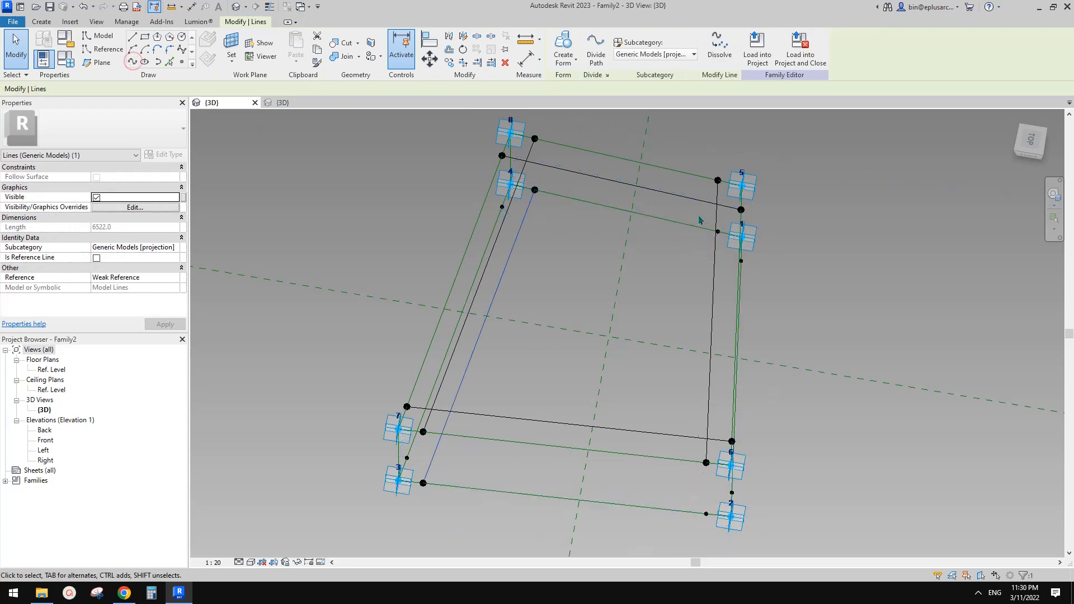
pyautogui.click(700, 218)
pyautogui.click(718, 232)
pyautogui.keyDown('ctrl'); pyautogui.click(706, 514); pyautogui.keyUp('ctrl')
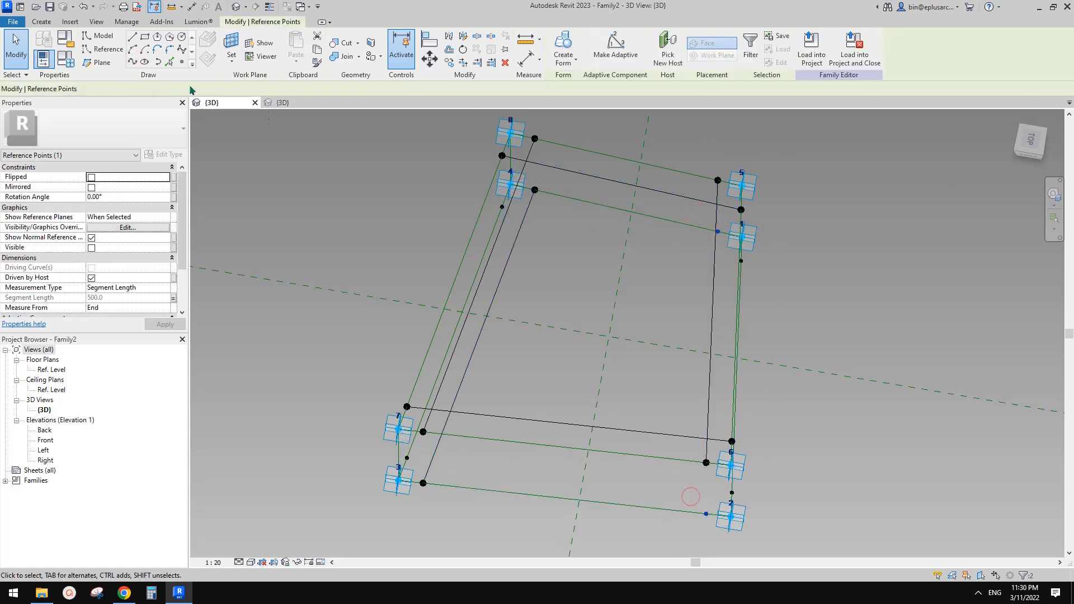
pyautogui.click(132, 62)
# Draw two lower model splines joining the reference points on lines 4–3 and 1–2, near 4 to near 1 and near 3 to near 2
pyautogui.moveTo(470, 191); pyautogui.dragTo(526, 230)
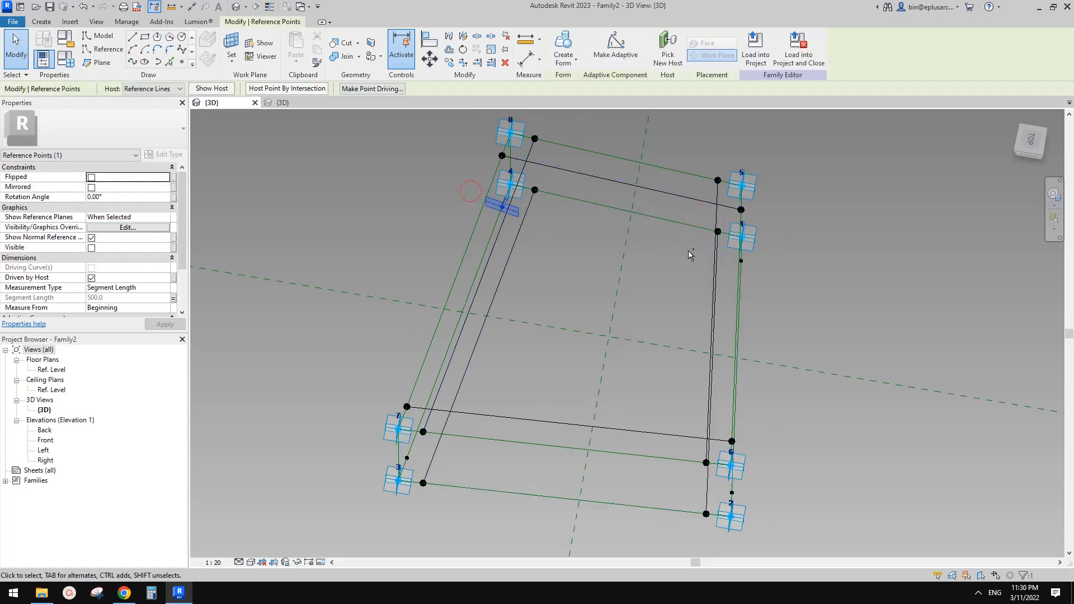
pyautogui.keyDown('ctrl'); pyautogui.moveTo(688, 249); pyautogui.dragTo(758, 284); pyautogui.keyUp('ctrl')
pyautogui.click(133, 62)
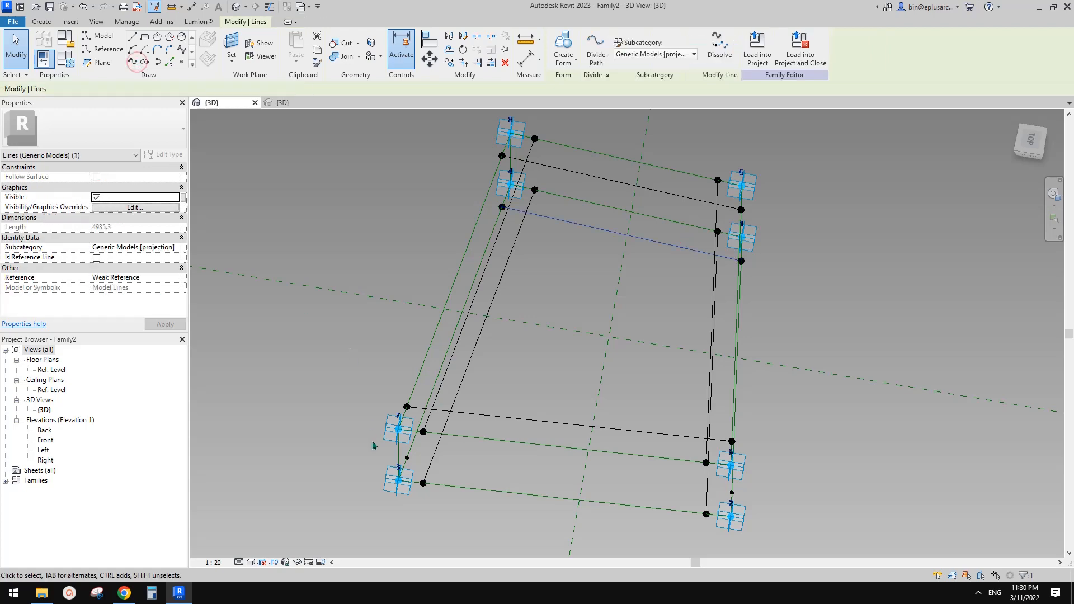
pyautogui.moveTo(370, 442); pyautogui.dragTo(441, 475)
pyautogui.keyDown('ctrl'); pyautogui.moveTo(688, 492); pyautogui.dragTo(700, 498); pyautogui.keyUp('ctrl')
pyautogui.keyDown('ctrl'); pyautogui.click(727, 495); pyautogui.keyUp('ctrl')
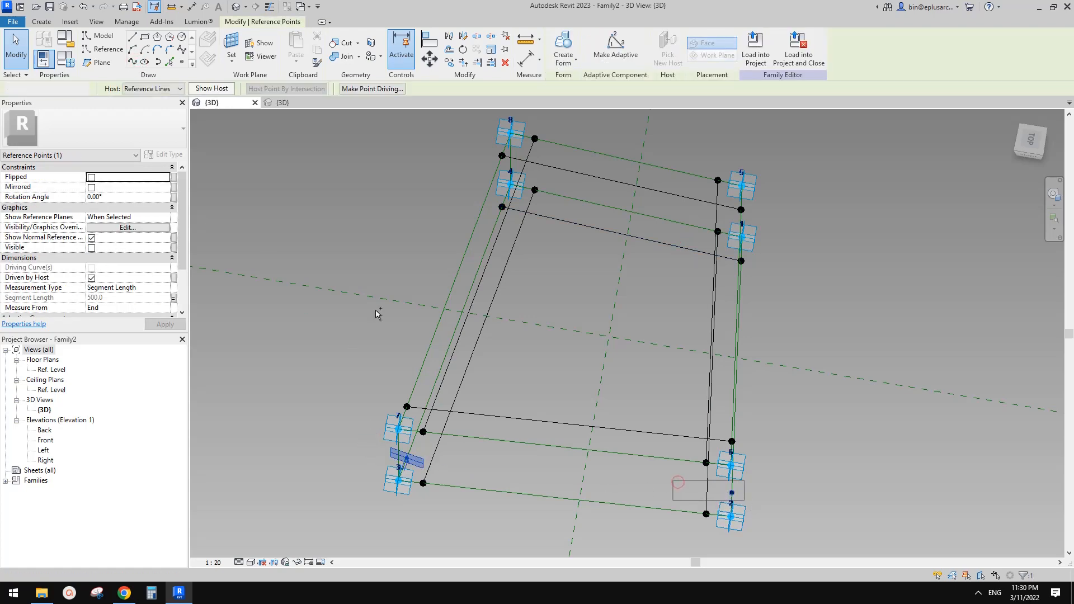
pyautogui.click(133, 62)
pyautogui.click(633, 249)
# Try to place reference points on the upper inset spline beside line 8–5
pyautogui.keyDown('shift'); pyautogui.moveTo(633, 249); pyautogui.dragTo(361, 232, button='middle'); pyautogui.keyUp('shift')
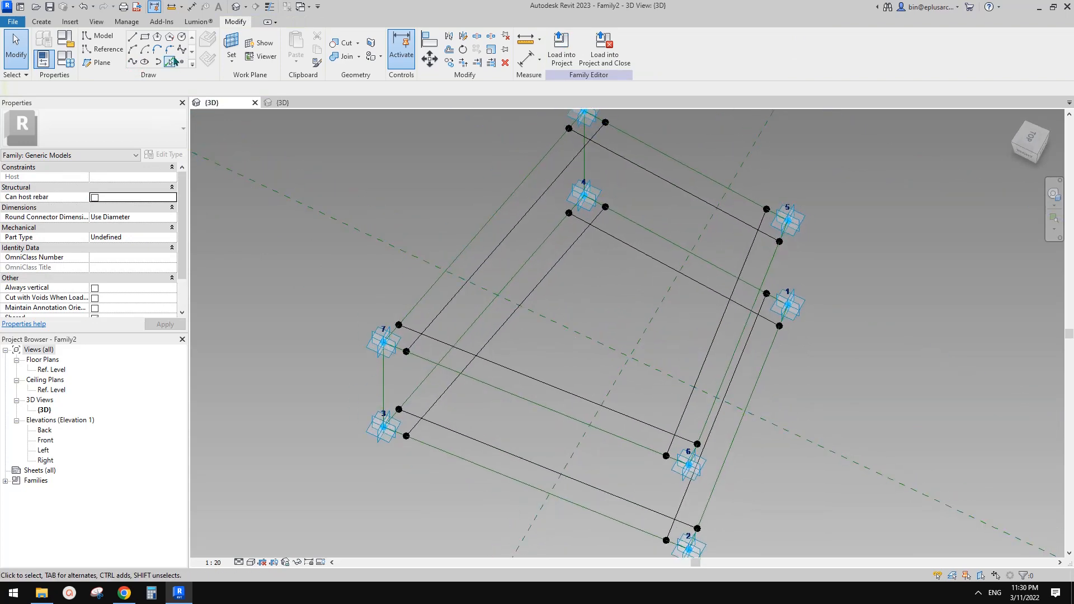
pyautogui.press('l')
pyautogui.press('i')
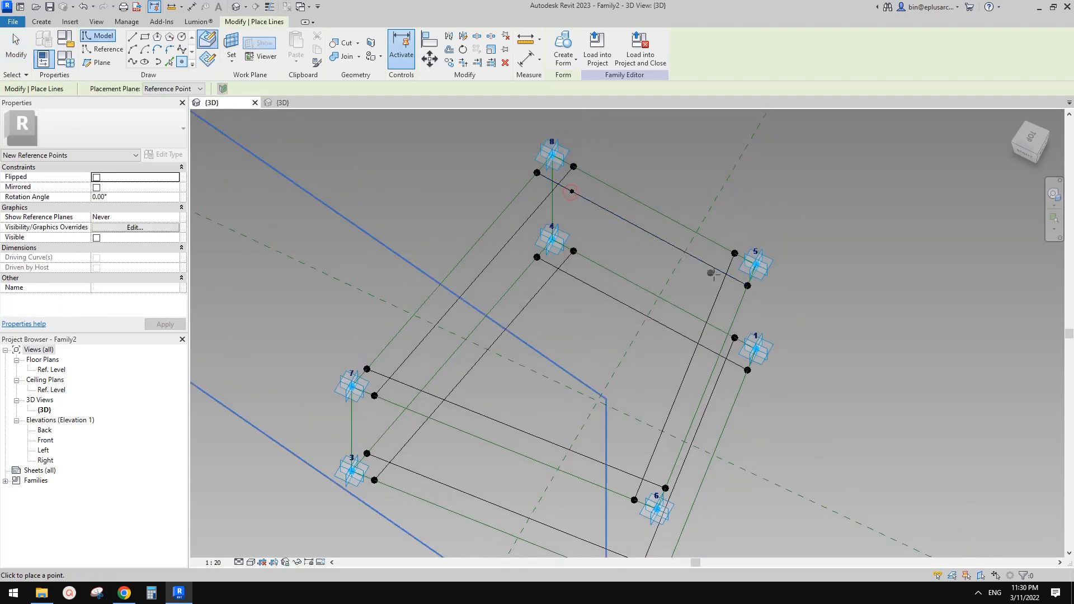
pyautogui.moveTo(715, 269); pyautogui.dragTo(724, 230, button='middle')
pyautogui.moveTo(551, 162); pyautogui.dragTo(551, 169, button='middle')
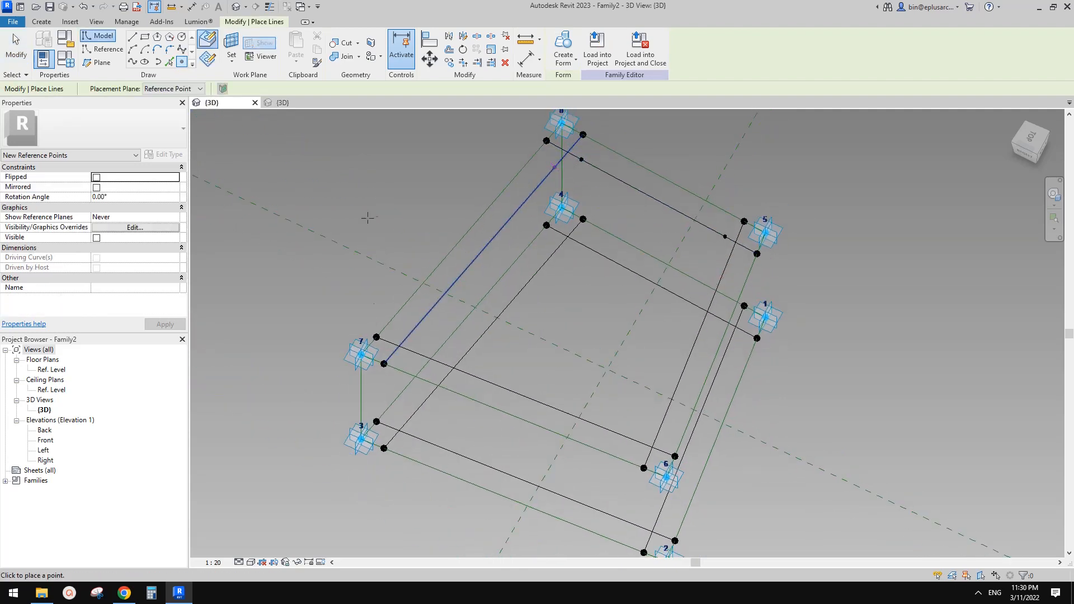
pyautogui.press('Escape')
pyautogui.press('Escape')
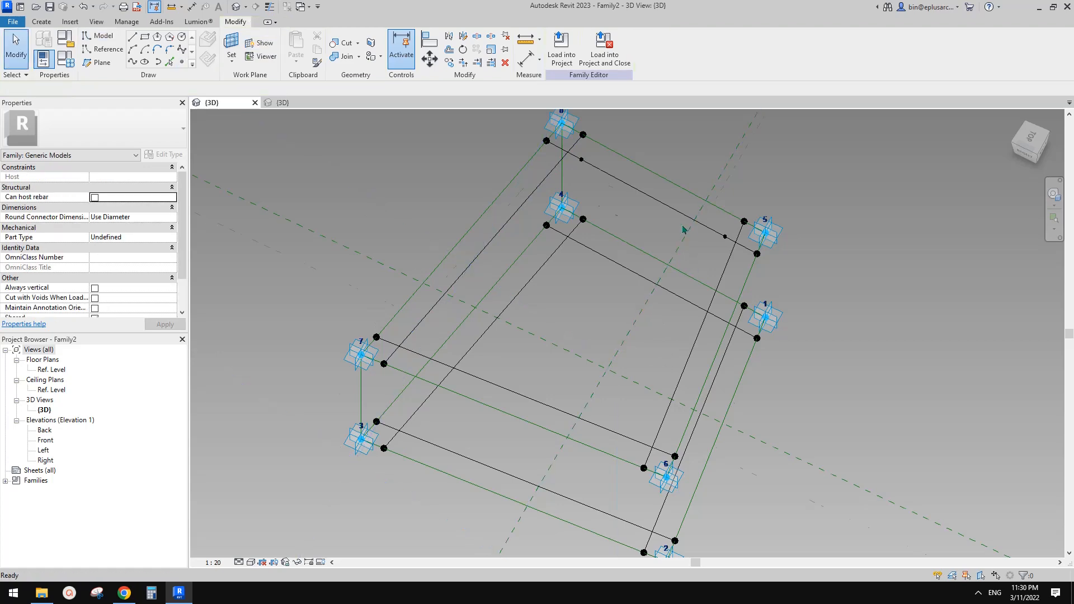
# Convert all eight upper and lower inset model splines to reference lines
pyautogui.scroll(-1, 683, 232)
pyautogui.scroll(-1, 615, 246)
pyautogui.click(633, 208)
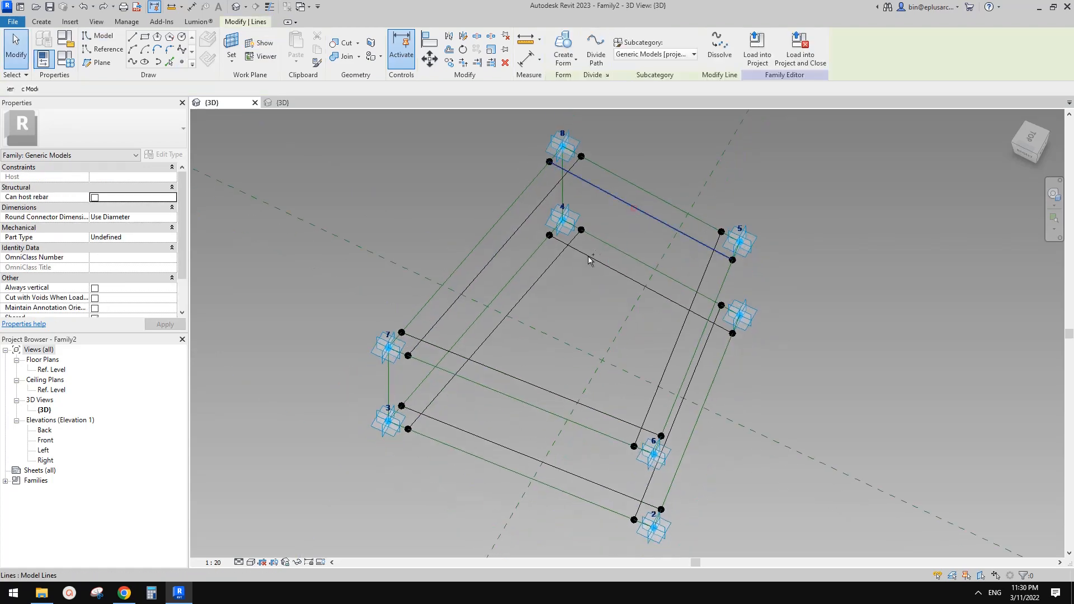
pyautogui.keyDown('ctrl'); pyautogui.click(589, 256); pyautogui.keyUp('ctrl')
pyautogui.keyDown('ctrl'); pyautogui.click(536, 252); pyautogui.keyUp('ctrl')
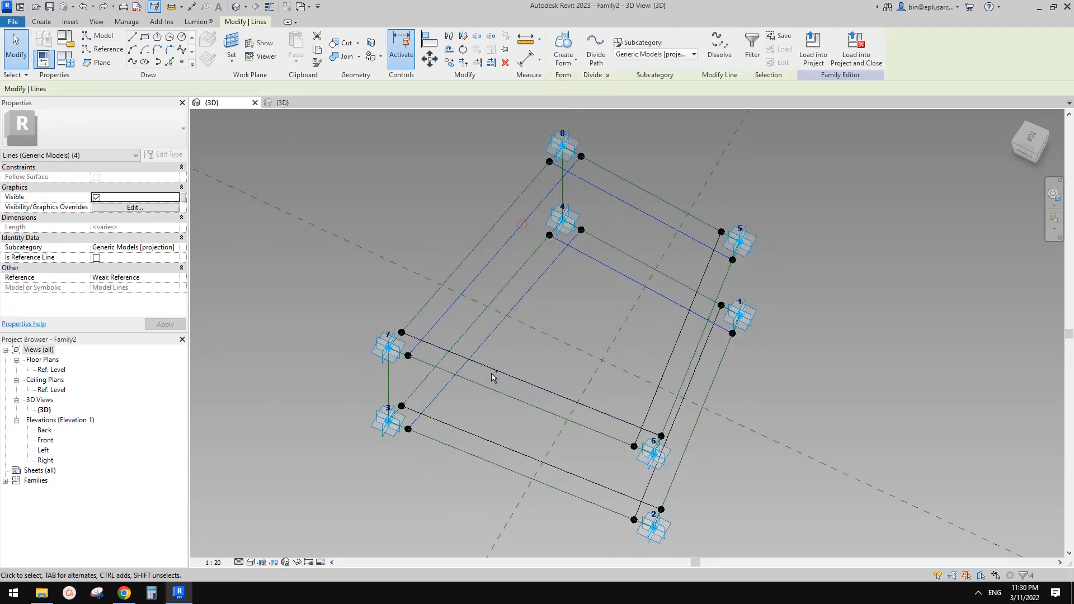
pyautogui.keyDown('ctrl'); pyautogui.click(662, 378); pyautogui.keyUp('ctrl')
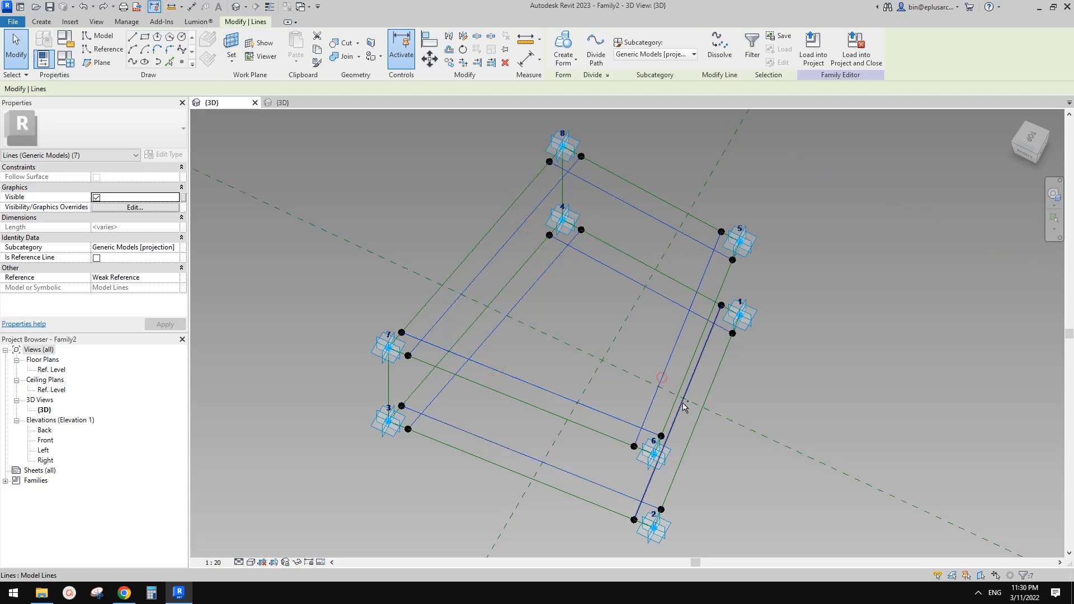
pyautogui.keyDown('ctrl'); pyautogui.click(682, 401); pyautogui.keyUp('ctrl')
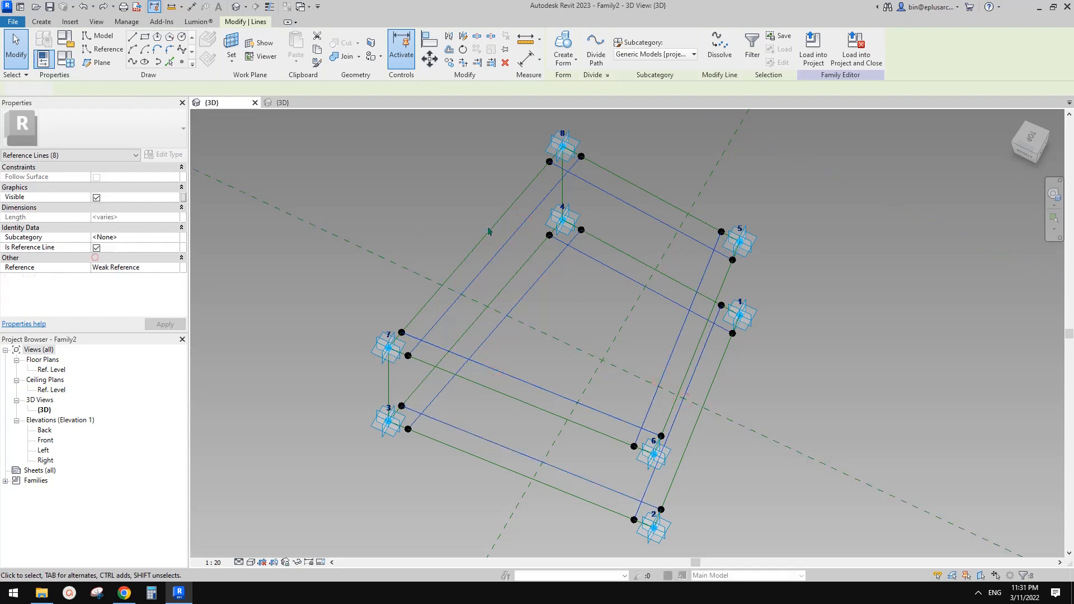
pyautogui.click(97, 259)
# Place two reference points on each of the inset reference lines beside lines 8–5, 7–6, 4–1 and 3–2
pyautogui.click(181, 61)
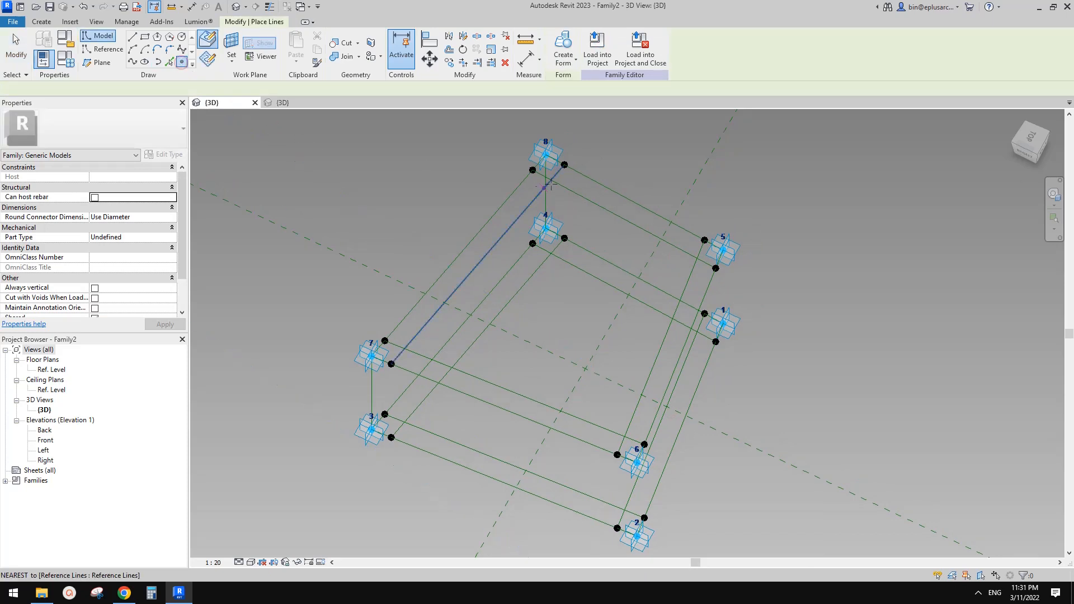
pyautogui.click(687, 252)
pyautogui.click(421, 355)
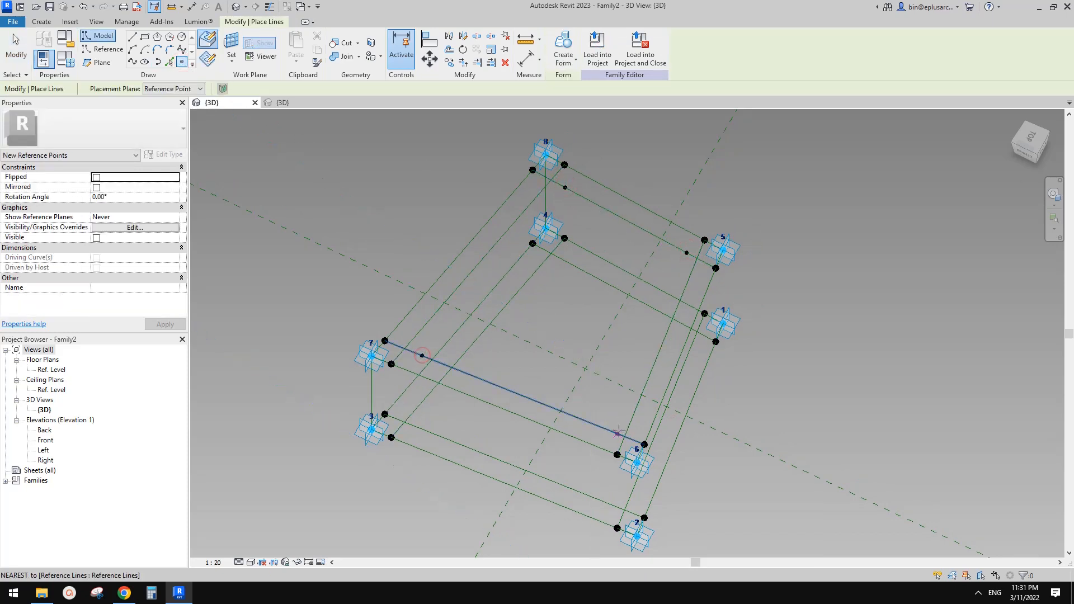
pyautogui.click(618, 433)
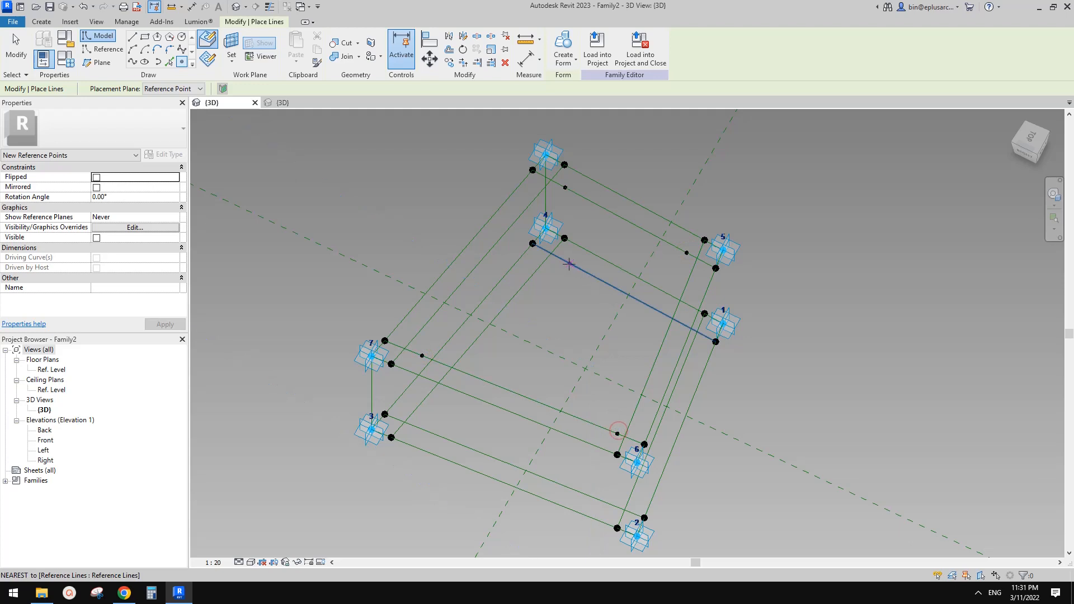
pyautogui.click(661, 313)
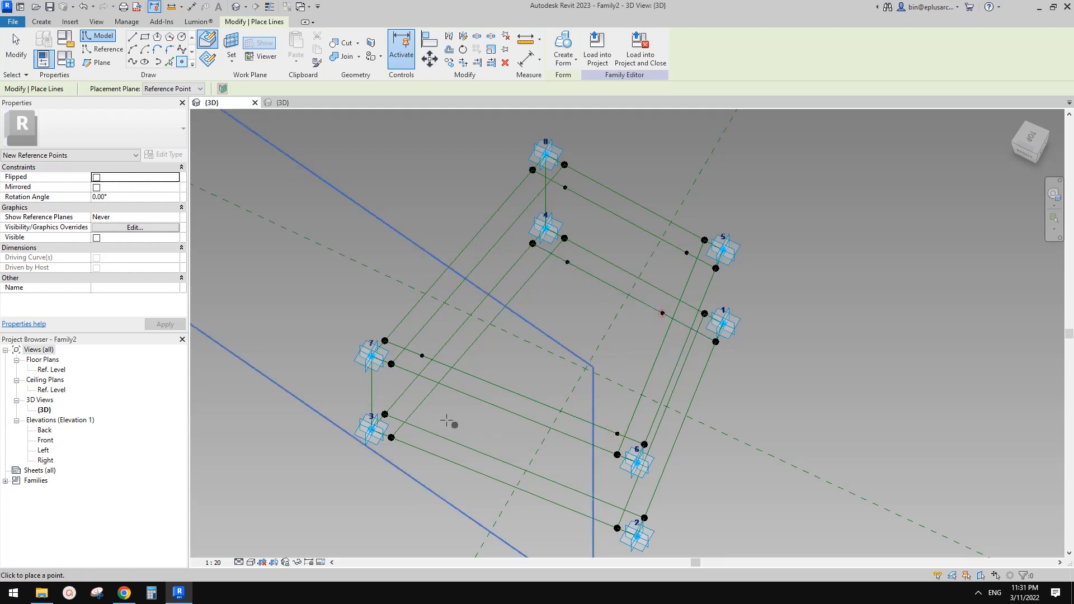
pyautogui.click(595, 497)
pyautogui.press('Escape')
pyautogui.press('Escape')
# Host the two points on the upper 8–5 inset line by intersection with the upper 8–7 and 5–6 inset lines
pyautogui.click(563, 238)
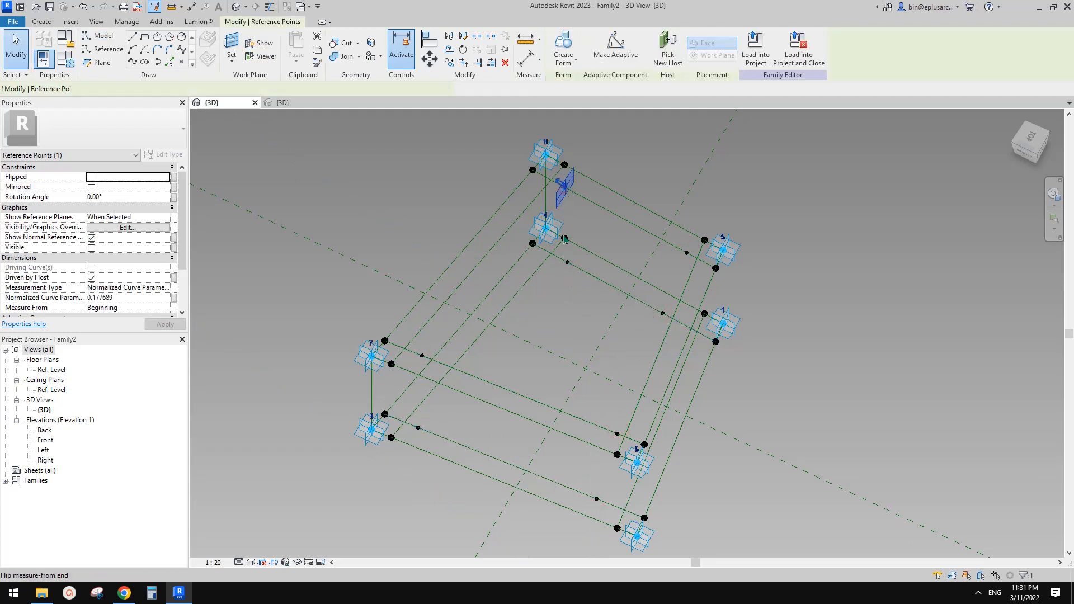
pyautogui.moveTo(564, 187); pyautogui.dragTo(560, 213, button='middle')
pyautogui.scroll(1, 561, 213)
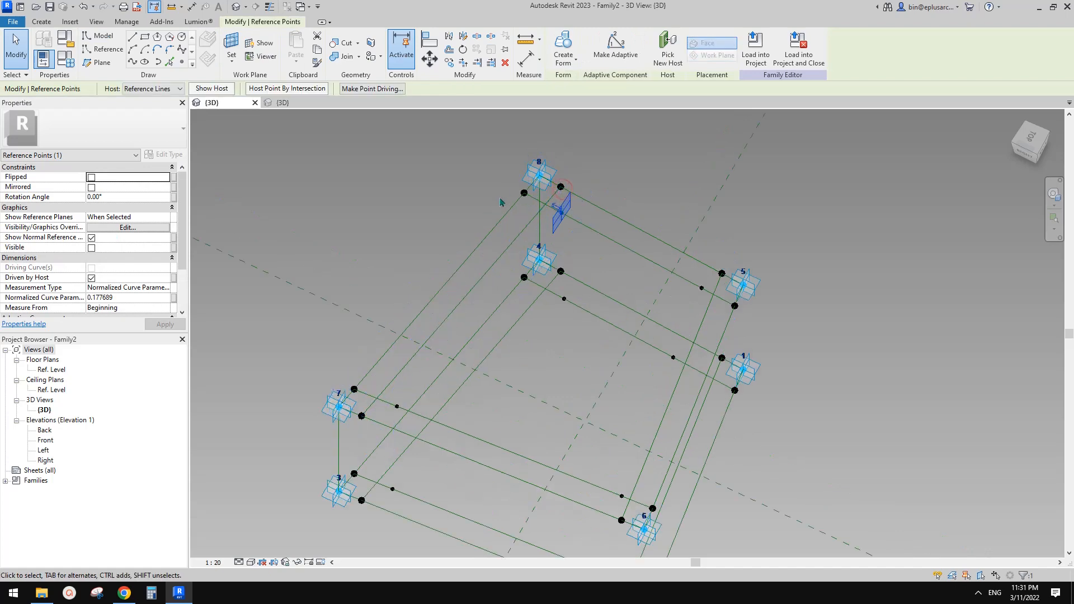
pyautogui.click(286, 88)
pyautogui.click(520, 230)
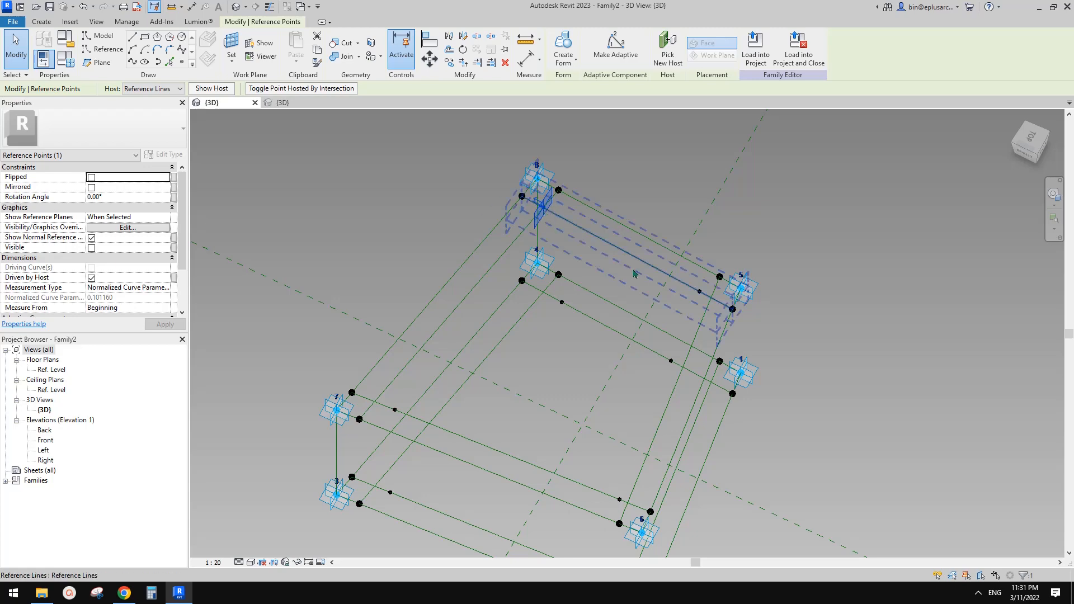
pyautogui.click(696, 292)
pyautogui.click(270, 86)
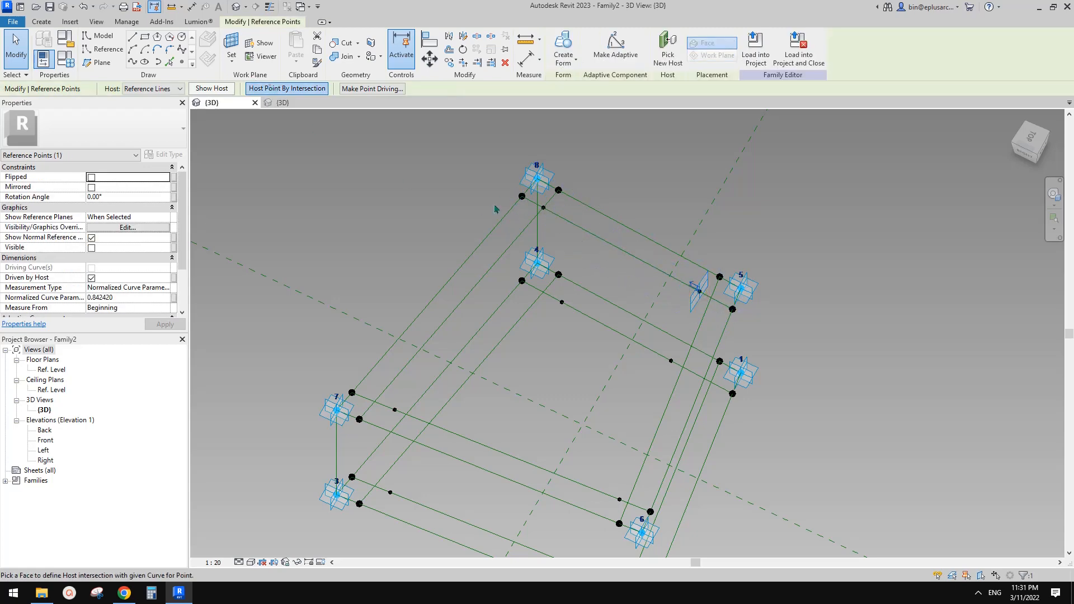
pyautogui.click(699, 317)
pyautogui.moveTo(568, 308); pyautogui.dragTo(574, 231, button='middle')
pyautogui.press('Escape')
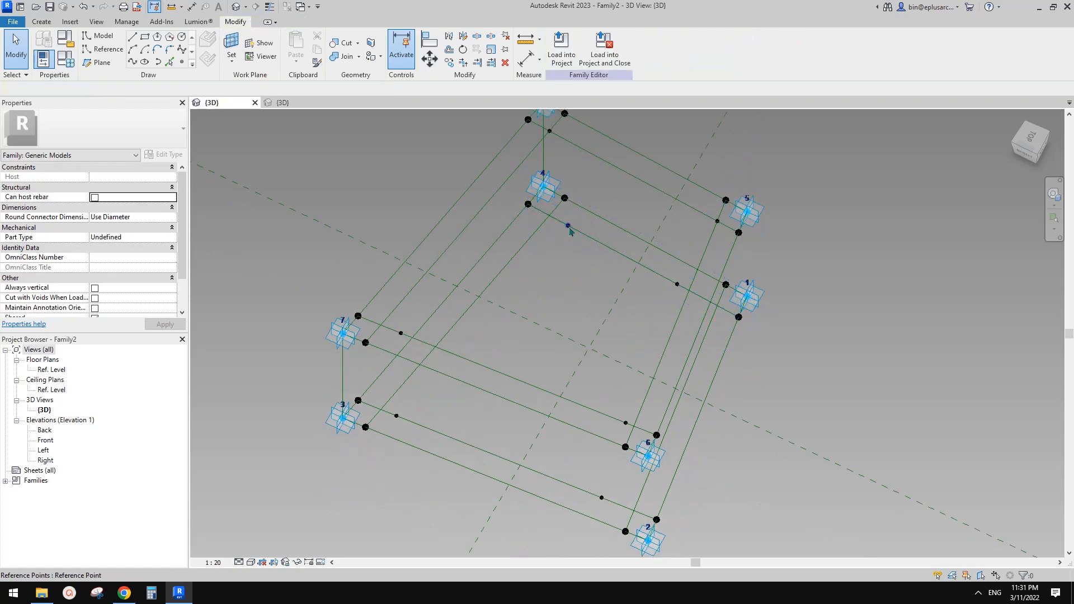
# Host the two points on the lower 4–1 inset line by intersection with the lower 4–3 and 1–2 inset lines
pyautogui.click(569, 227)
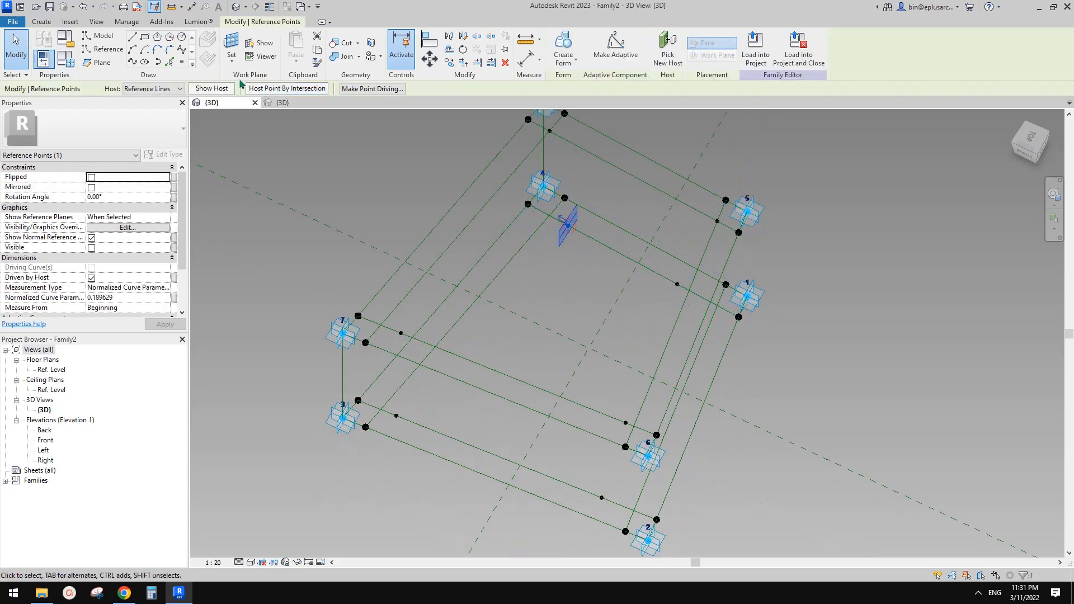
pyautogui.click(268, 88)
pyautogui.click(538, 229)
pyautogui.click(679, 284)
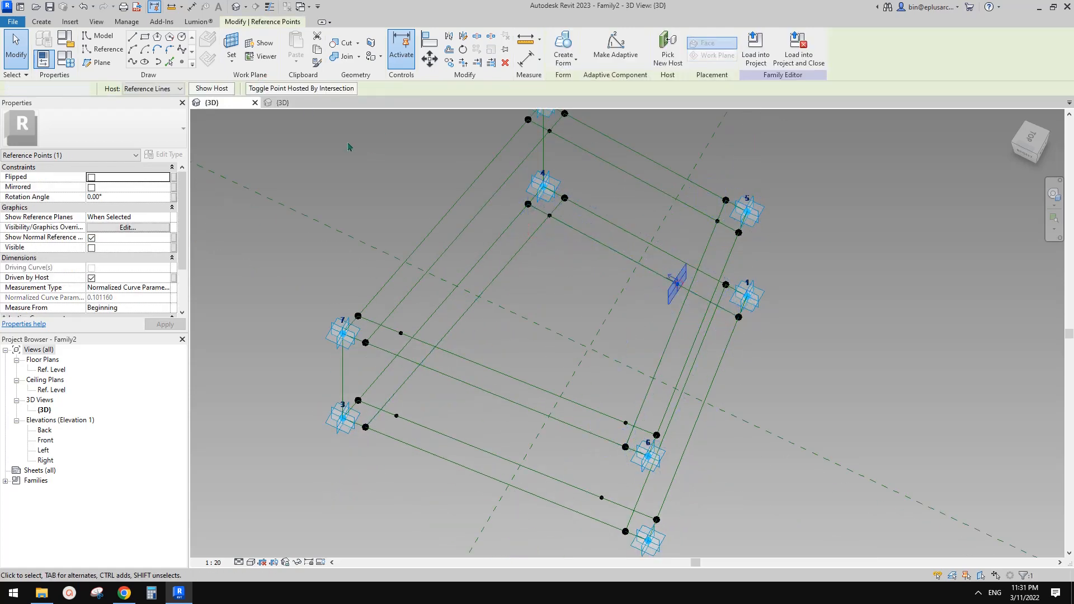
pyautogui.click(253, 90)
pyautogui.keyDown('shift'); pyautogui.moveTo(727, 291); pyautogui.dragTo(525, 288, button='middle'); pyautogui.keyUp('shift')
pyautogui.click(375, 253)
# Host the two points on the upper 7–6 inset line by intersection with the upper 8–7 and 5–6 inset lines
pyautogui.keyDown('shift'); pyautogui.moveTo(375, 253); pyautogui.dragTo(336, 176, button='middle'); pyautogui.keyUp('shift')
pyautogui.click(264, 90)
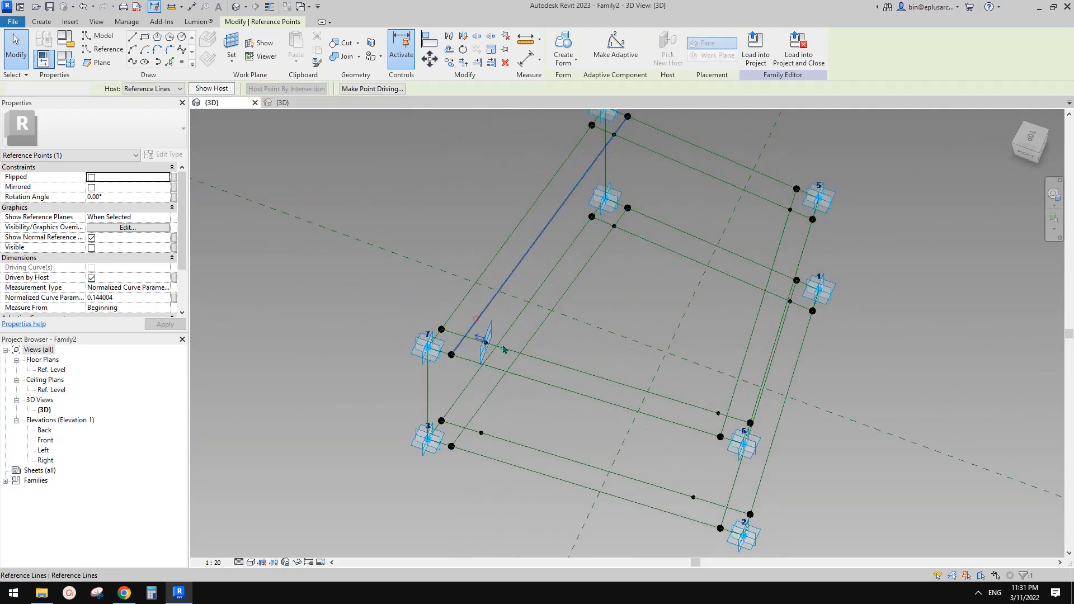
pyautogui.click(476, 319)
pyautogui.click(718, 414)
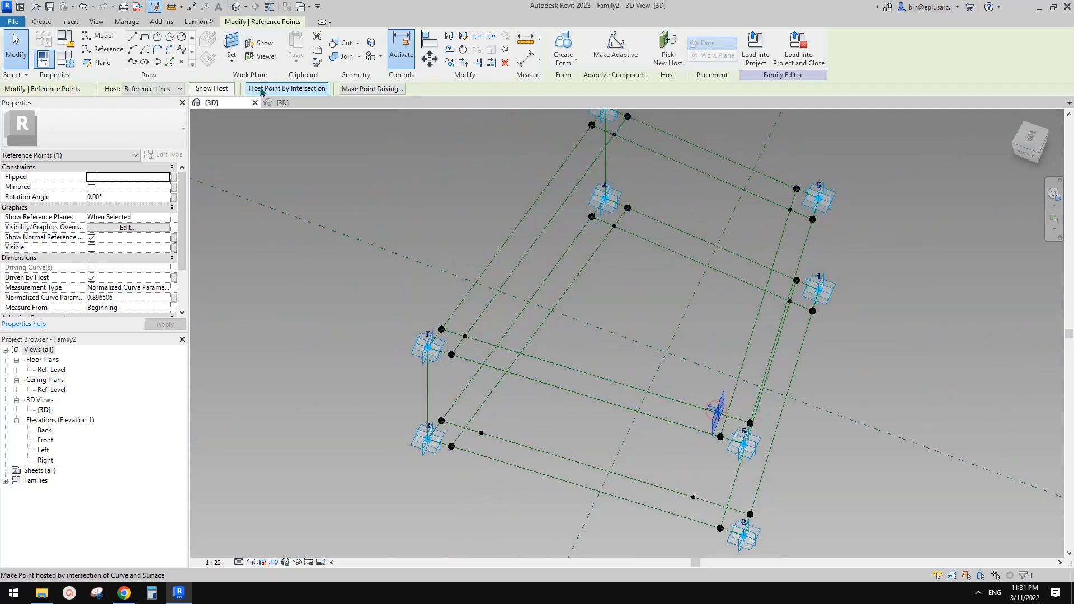
pyautogui.click(265, 90)
pyautogui.click(734, 396)
# Host the two points on the lower 3–2 inset line by intersection with the lower 4–3 and 1–2 inset lines
pyautogui.moveTo(735, 396); pyautogui.dragTo(714, 328, button='middle')
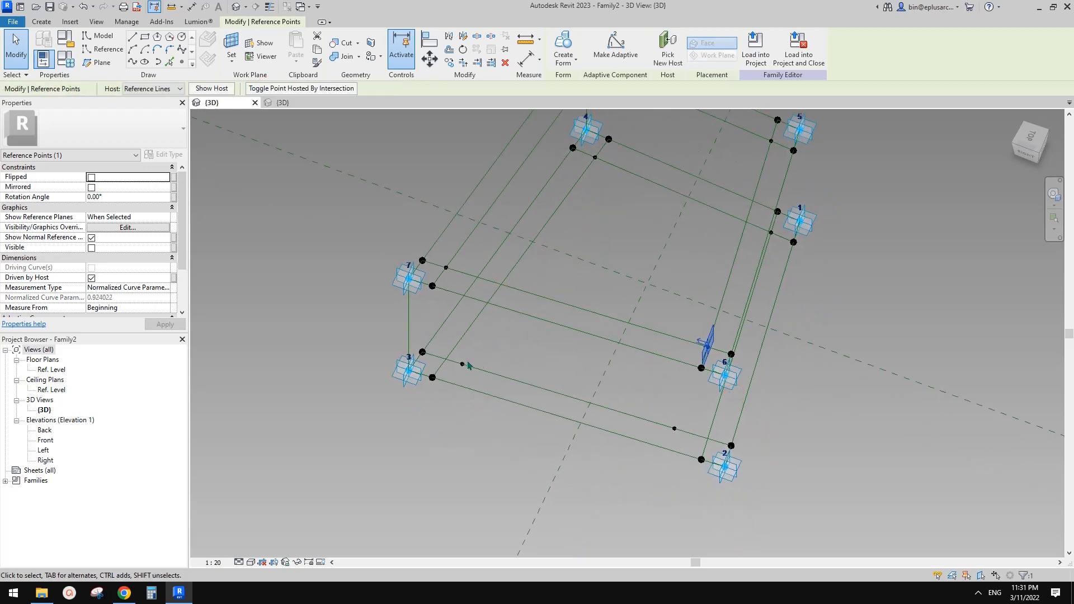
pyautogui.click(301, 89)
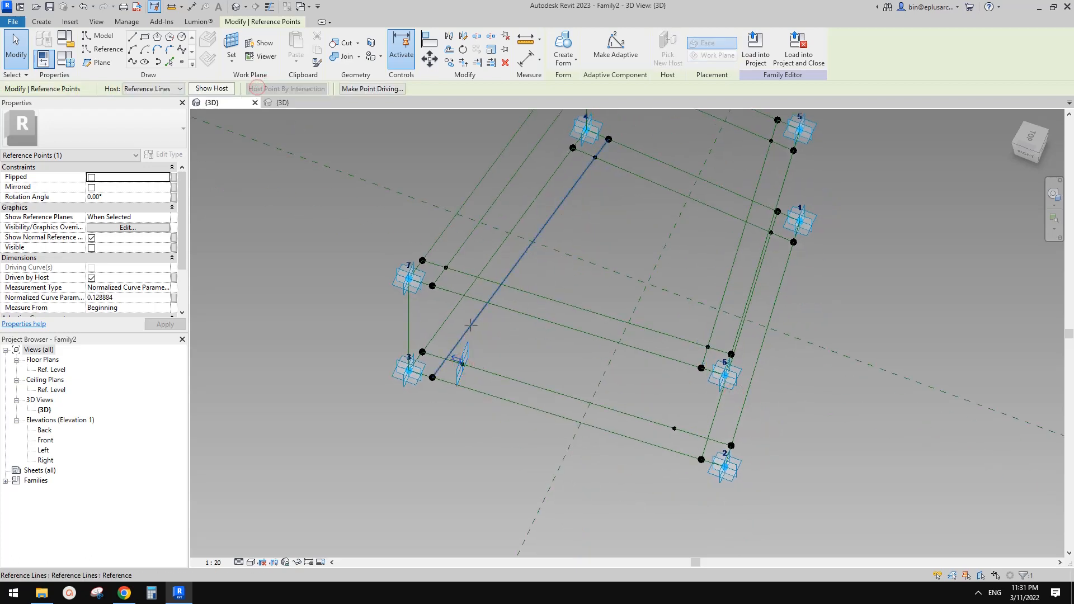
pyautogui.click(301, 88)
pyautogui.click(273, 89)
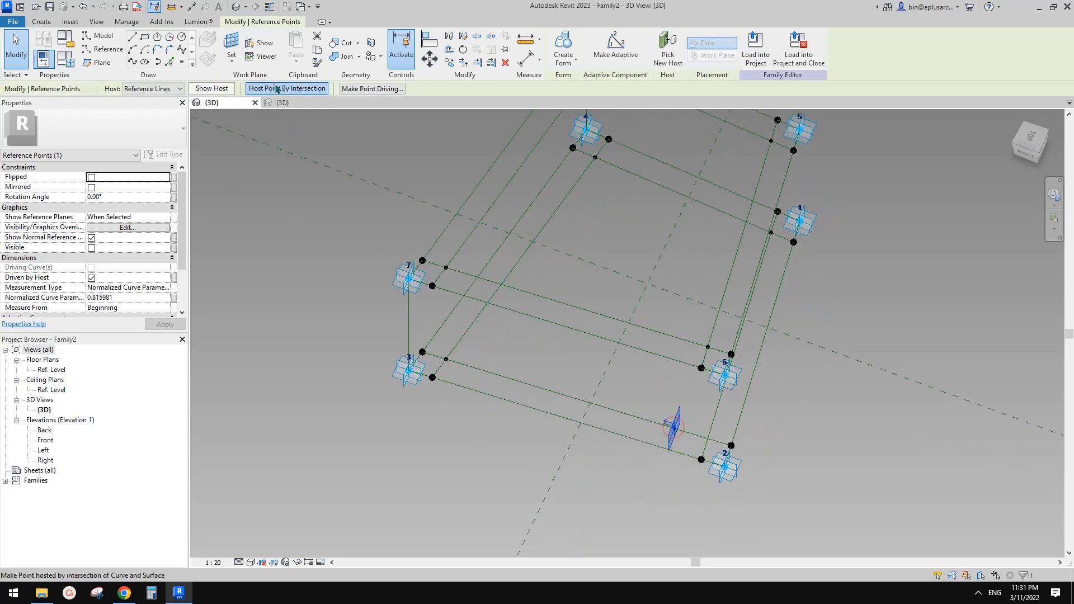
pyautogui.press('Escape')
pyautogui.keyDown('shift'); pyautogui.moveTo(681, 387); pyautogui.dragTo(598, 323, button='middle'); pyautogui.keyUp('shift')
pyautogui.press('Escape')
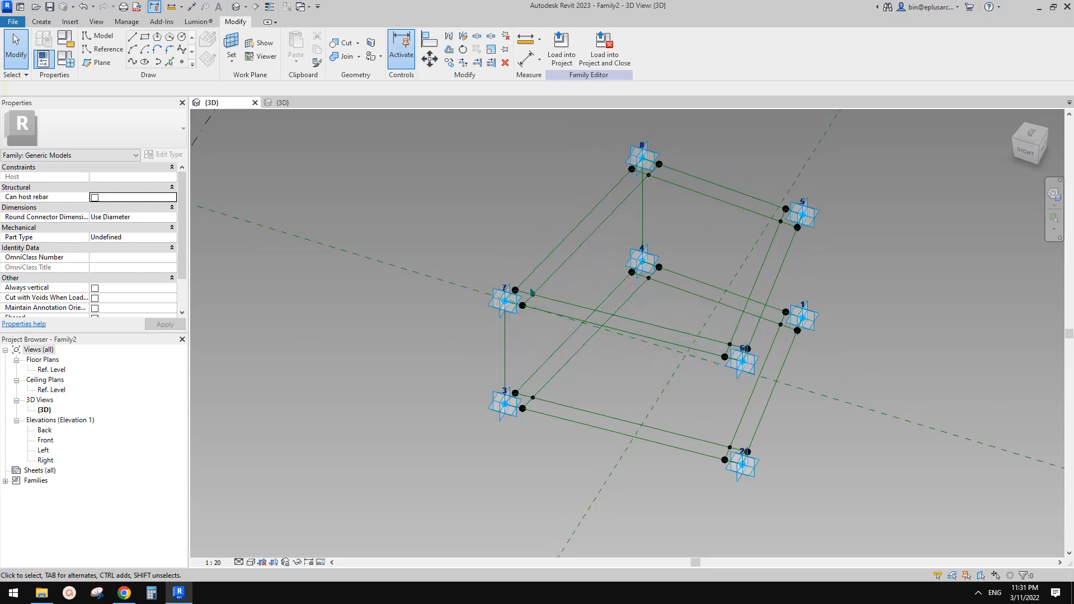
# Connect the upper and lower inset intersection points with vertical lines at the 7–3 and 6–2 corners
pyautogui.moveTo(526, 279); pyautogui.dragTo(548, 400)
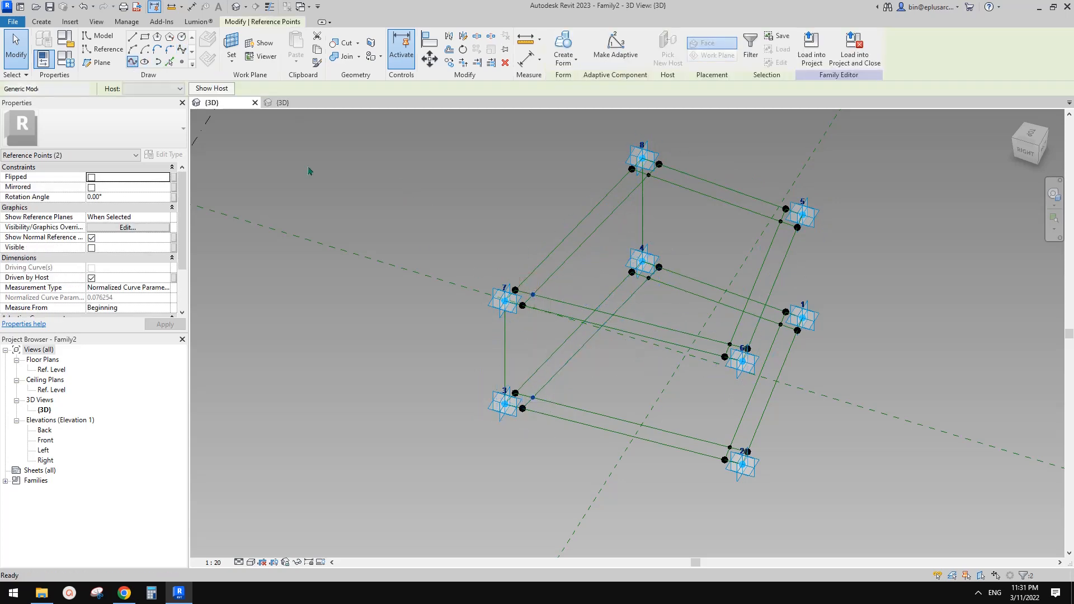
pyautogui.moveTo(742, 360); pyautogui.dragTo(731, 355, button='middle')
pyautogui.keyDown('shift'); pyautogui.moveTo(521, 305); pyautogui.dragTo(521, 319, button='middle'); pyautogui.keyUp('shift')
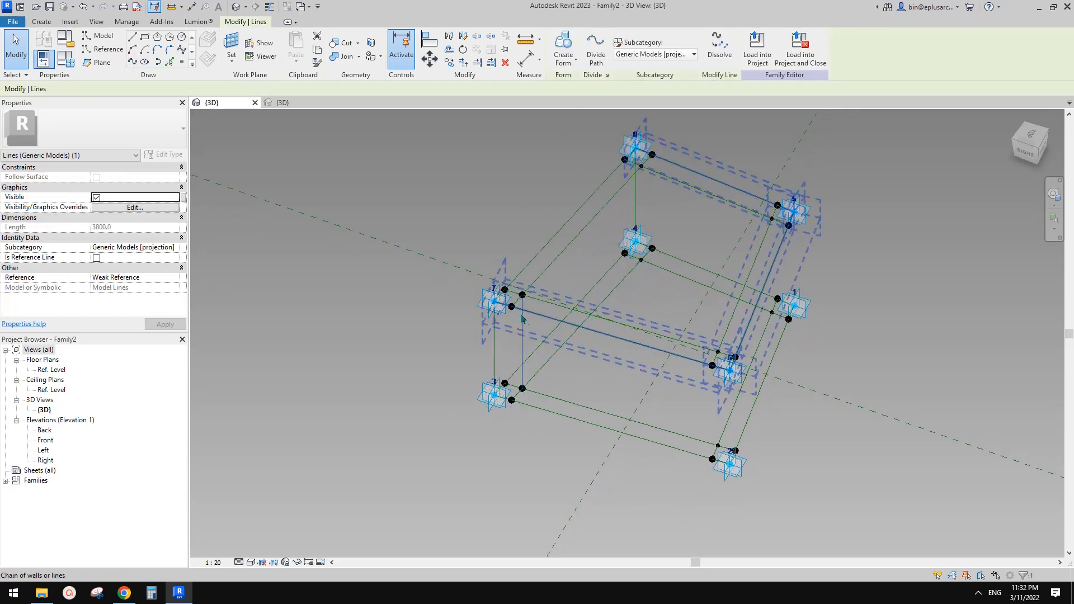
pyautogui.keyDown('shift'); pyautogui.moveTo(621, 372); pyautogui.dragTo(703, 330, button='middle'); pyautogui.keyUp('shift')
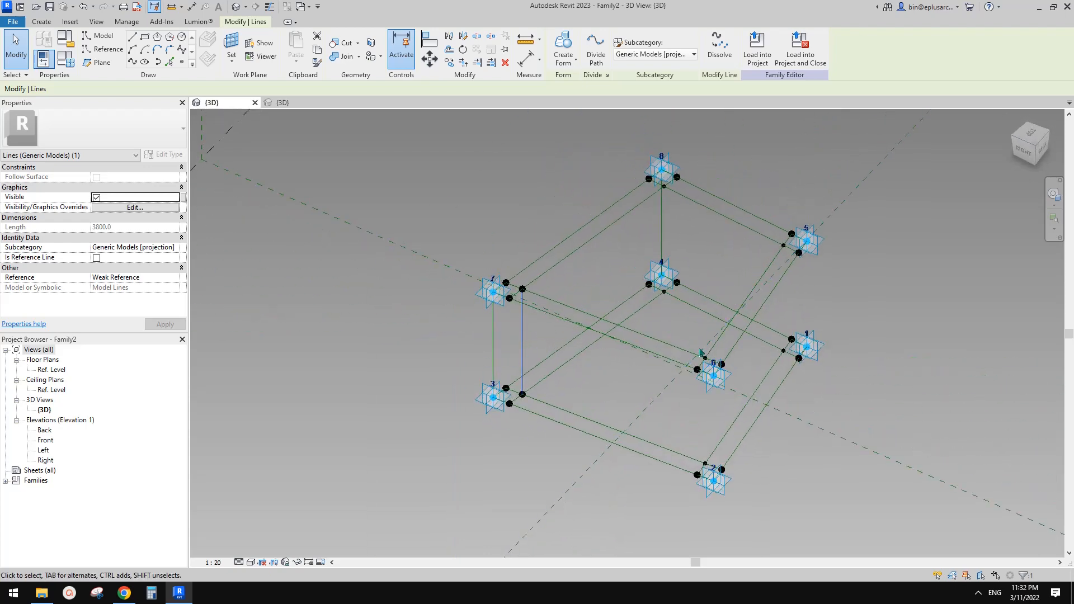
pyautogui.scroll(1, 700, 352)
pyautogui.click(700, 342)
pyautogui.click(714, 381)
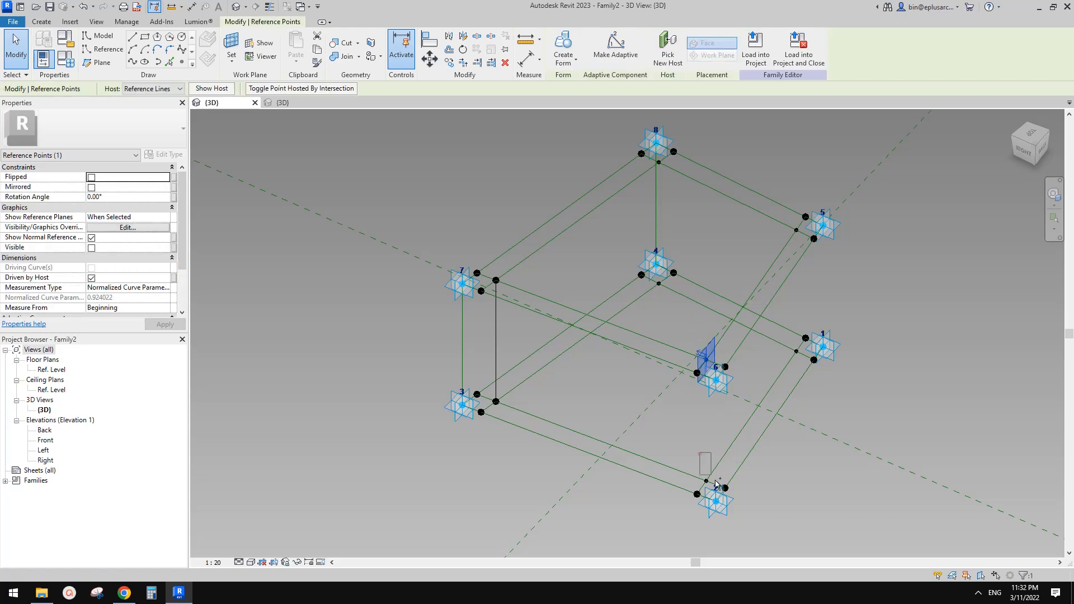
pyautogui.keyDown('ctrl'); pyautogui.click(715, 499); pyautogui.keyUp('ctrl')
pyautogui.click(132, 63)
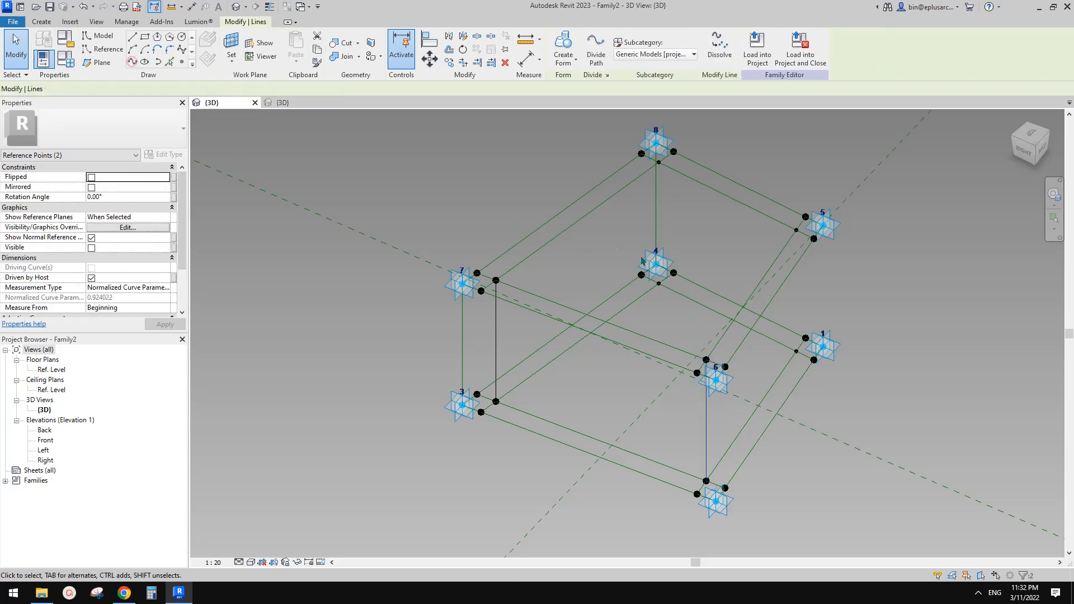
# Connect the upper and lower inset intersection points with vertical lines at the 5–1 and 8–4 corners
pyautogui.moveTo(723, 267); pyautogui.dragTo(687, 268, button='middle')
pyautogui.moveTo(730, 228); pyautogui.dragTo(764, 250)
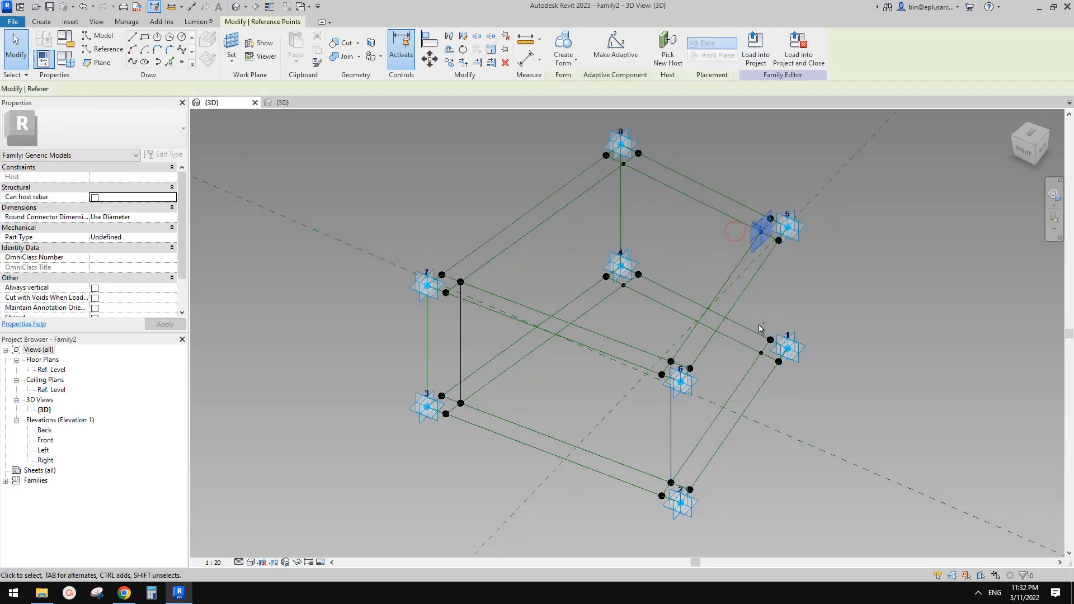
pyautogui.keyDown('ctrl'); pyautogui.click(761, 353); pyautogui.keyUp('ctrl')
pyautogui.click(132, 62)
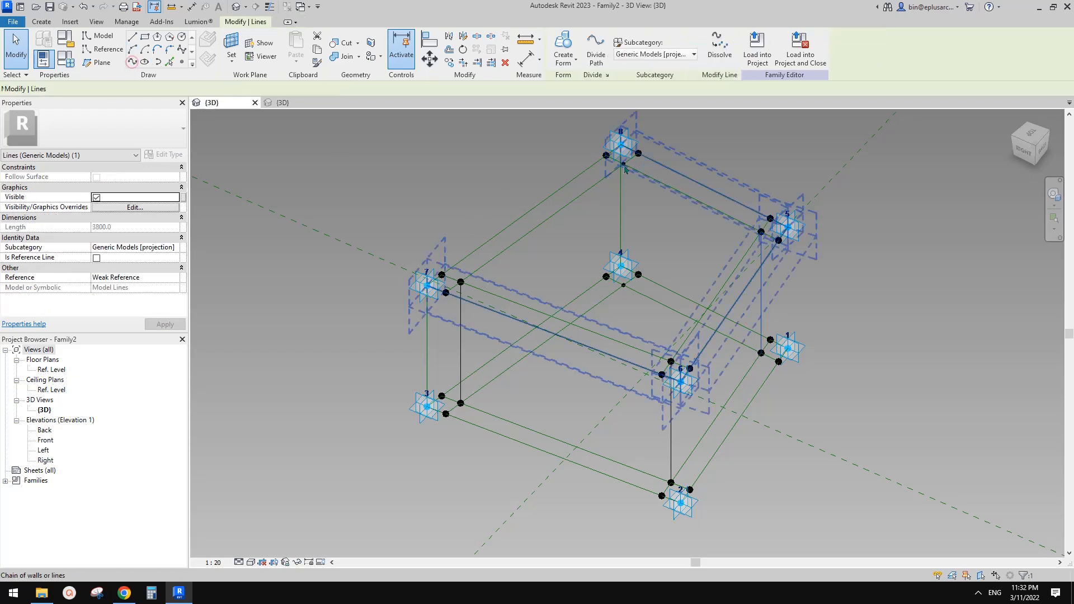
pyautogui.click(578, 162)
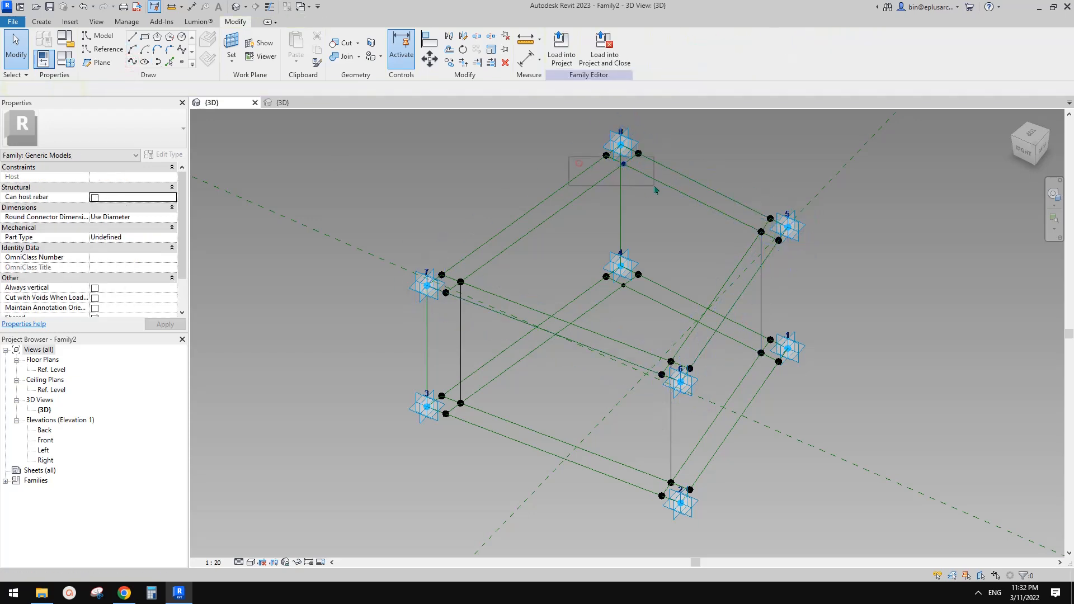
pyautogui.keyDown('ctrl'); pyautogui.click(584, 248); pyautogui.keyUp('ctrl')
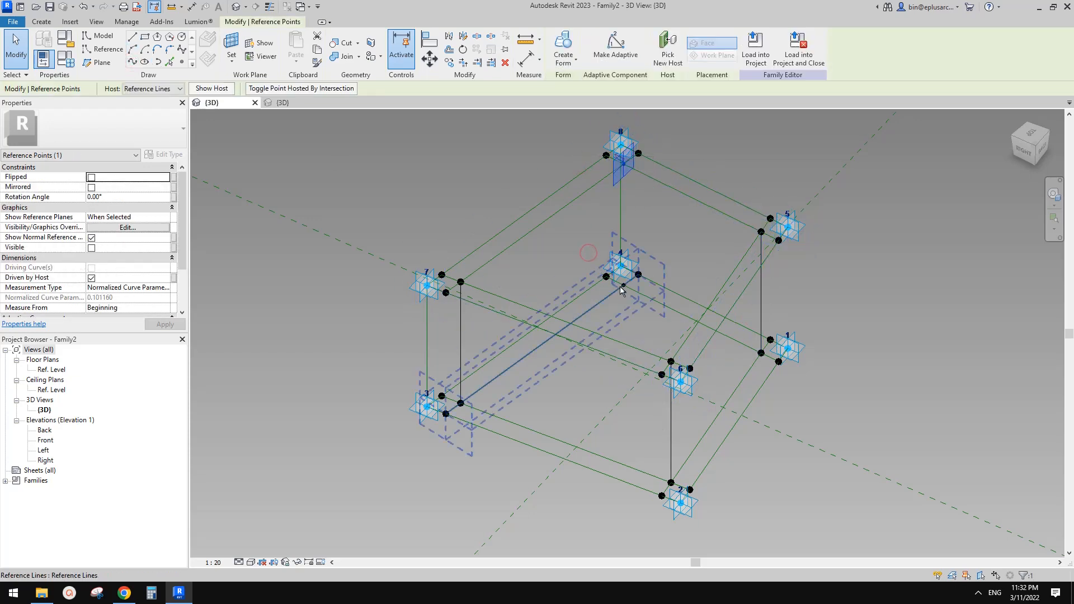
pyautogui.click(132, 62)
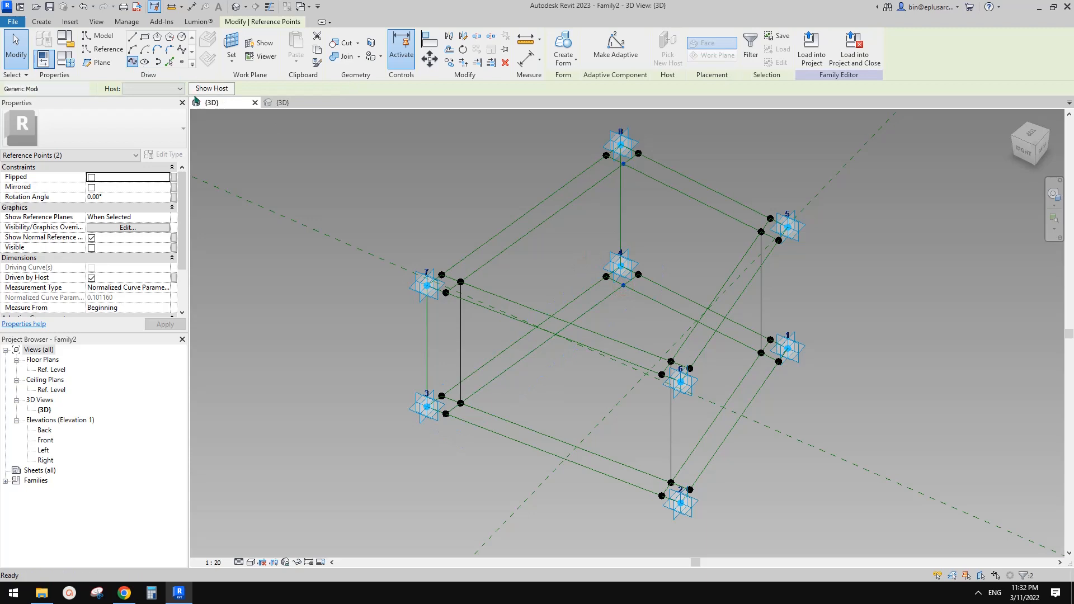
# Convert the four vertical inset lines into reference lines
pyautogui.click(460, 335)
pyautogui.keyDown('ctrl'); pyautogui.click(760, 302); pyautogui.keyUp('ctrl')
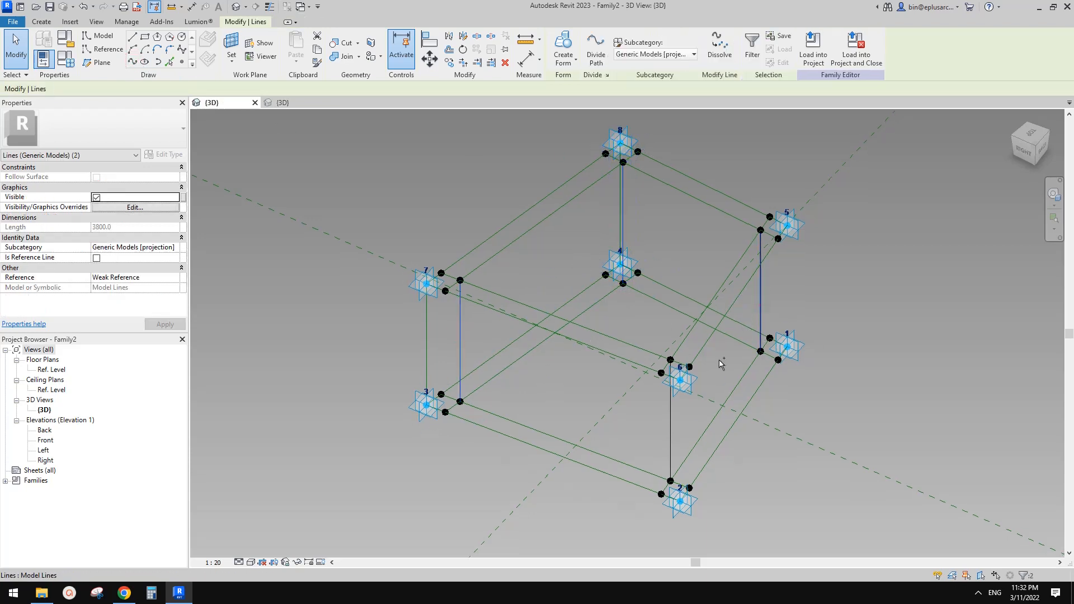
pyautogui.keyDown('ctrl'); pyautogui.click(672, 412); pyautogui.keyUp('ctrl')
pyautogui.click(98, 257)
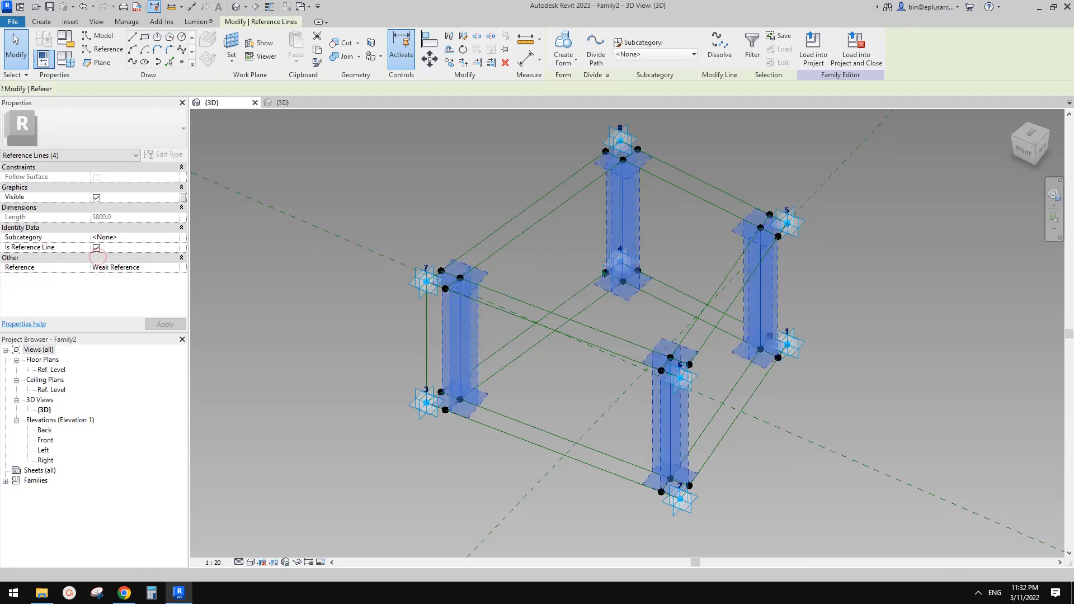
pyautogui.click(515, 331)
# Try to create a form from the vertical inset reference lines at corners 7–3 and 6–2, and undo it
pyautogui.click(462, 331)
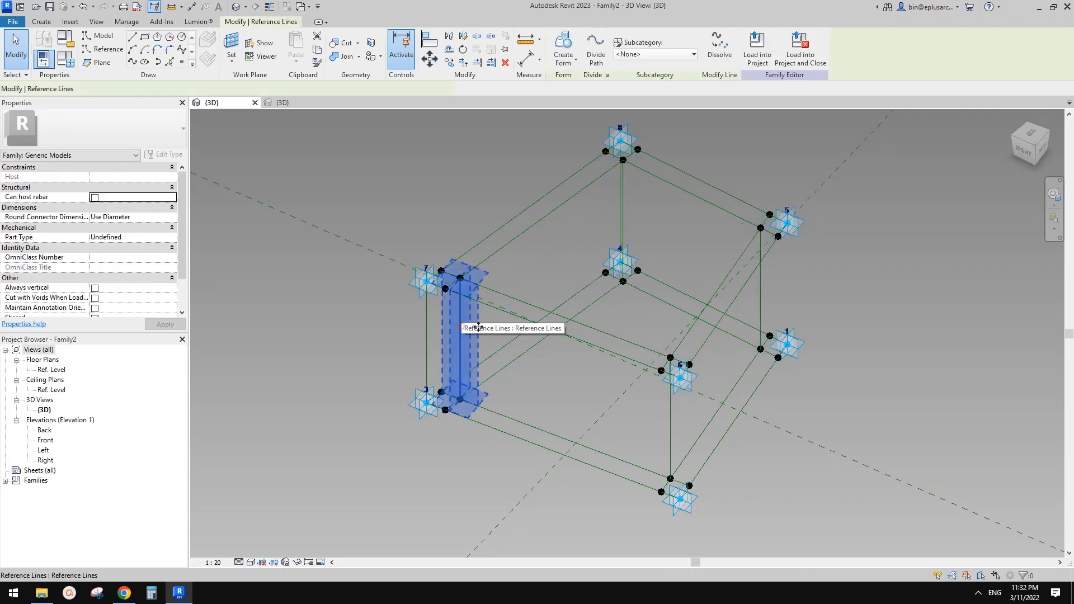
pyautogui.keyDown('ctrl'); pyautogui.click(672, 412); pyautogui.keyUp('ctrl')
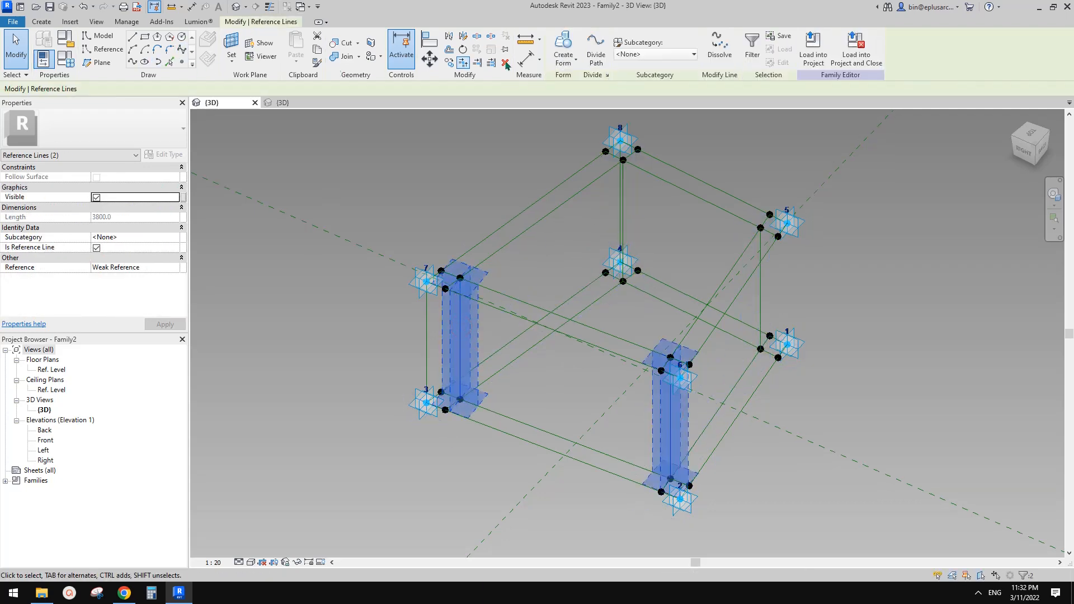
pyautogui.click(566, 58)
pyautogui.click(596, 82)
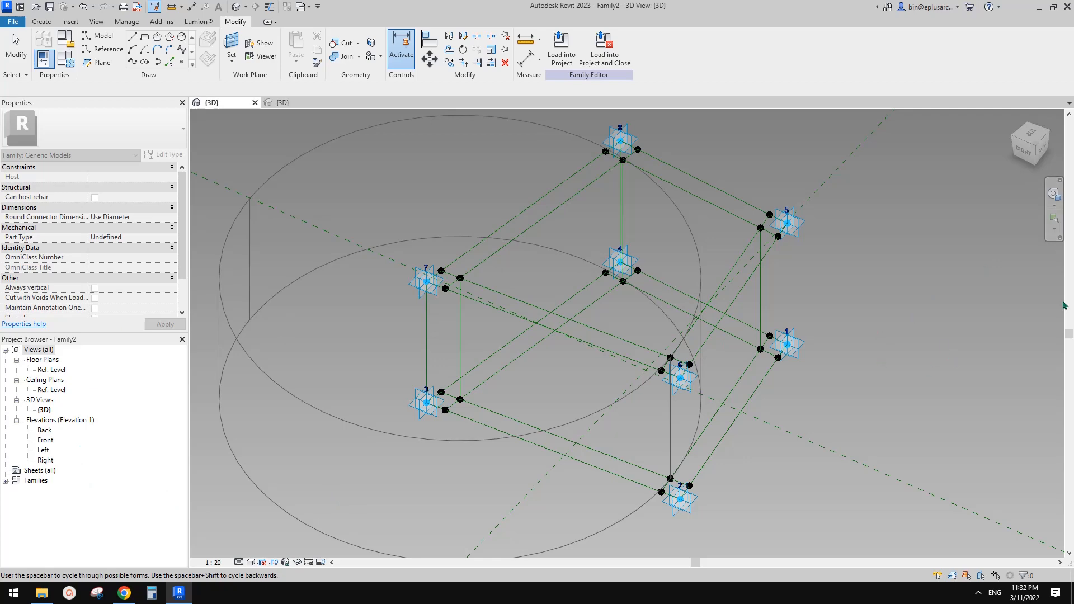
pyautogui.click(938, 331)
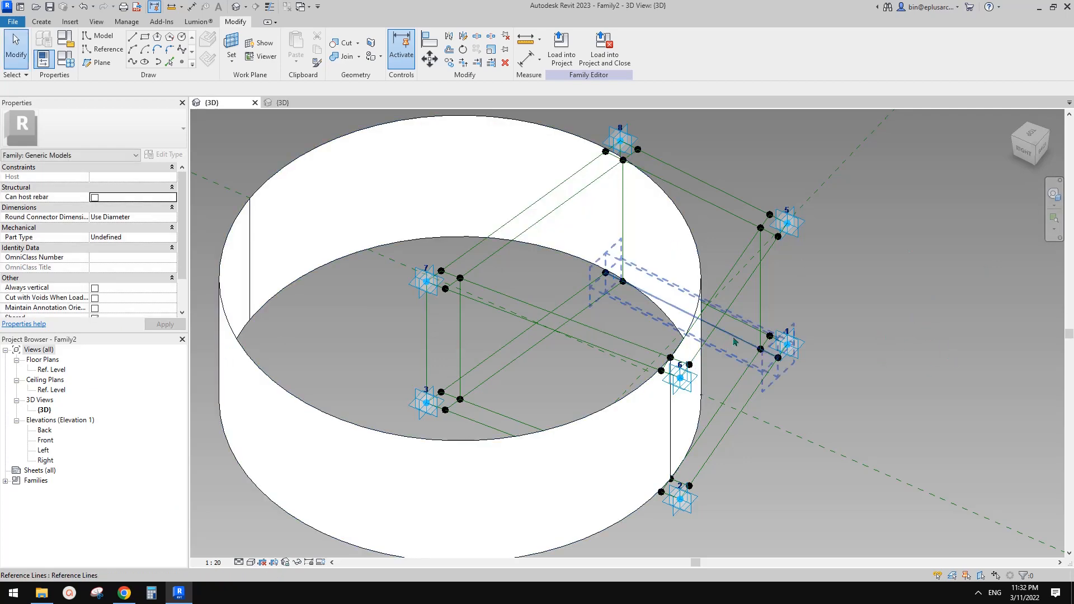
pyautogui.hotkey('ctrl', 'z')
pyautogui.keyDown('shift'); pyautogui.moveTo(629, 351); pyautogui.dragTo(596, 353, button='middle'); pyautogui.keyUp('shift')
pyautogui.scroll(1, 476, 411)
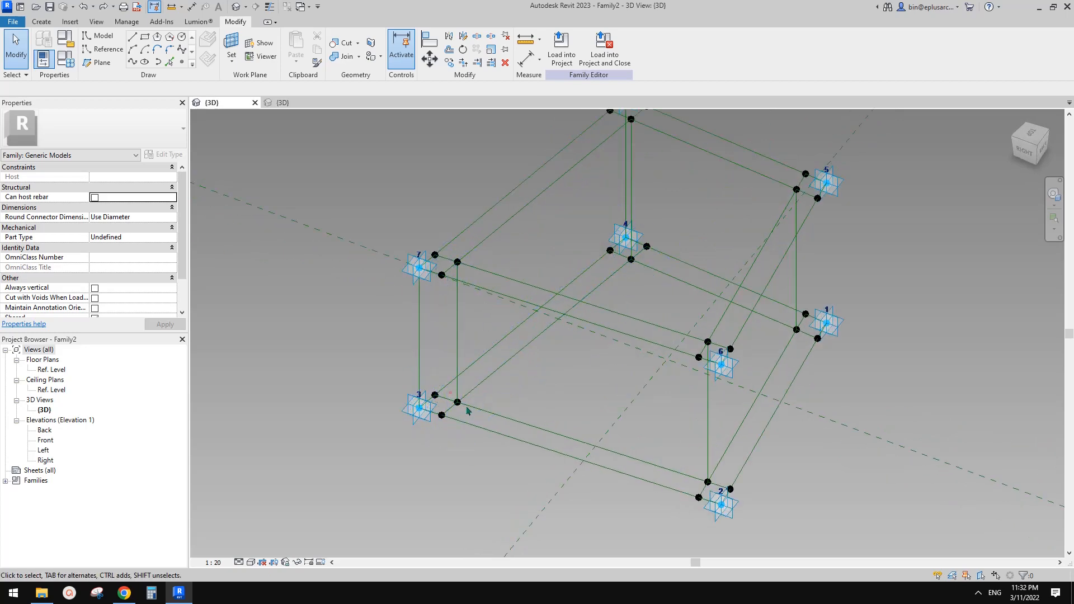
pyautogui.moveTo(451, 393); pyautogui.dragTo(570, 431)
pyautogui.moveTo(678, 453); pyautogui.dragTo(716, 489)
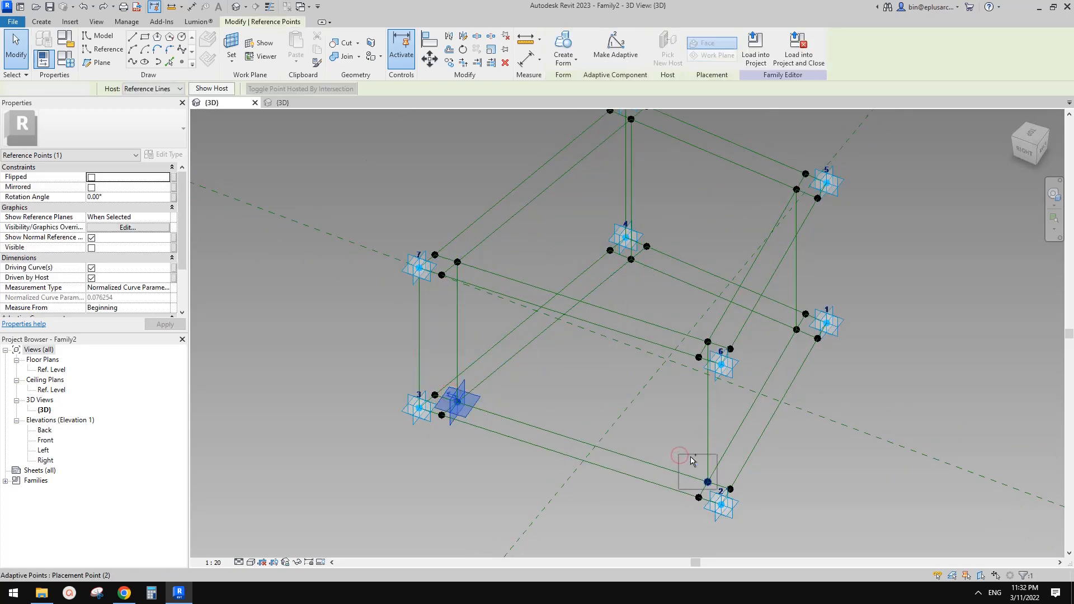
pyautogui.moveTo(699, 446); pyautogui.dragTo(666, 440, button='middle')
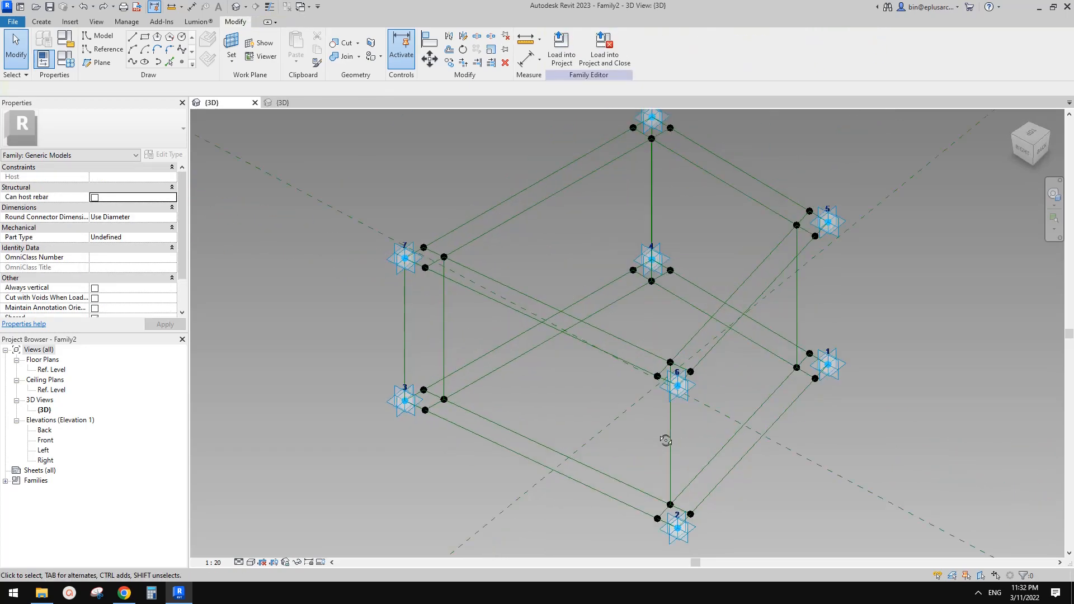
pyautogui.click(674, 436)
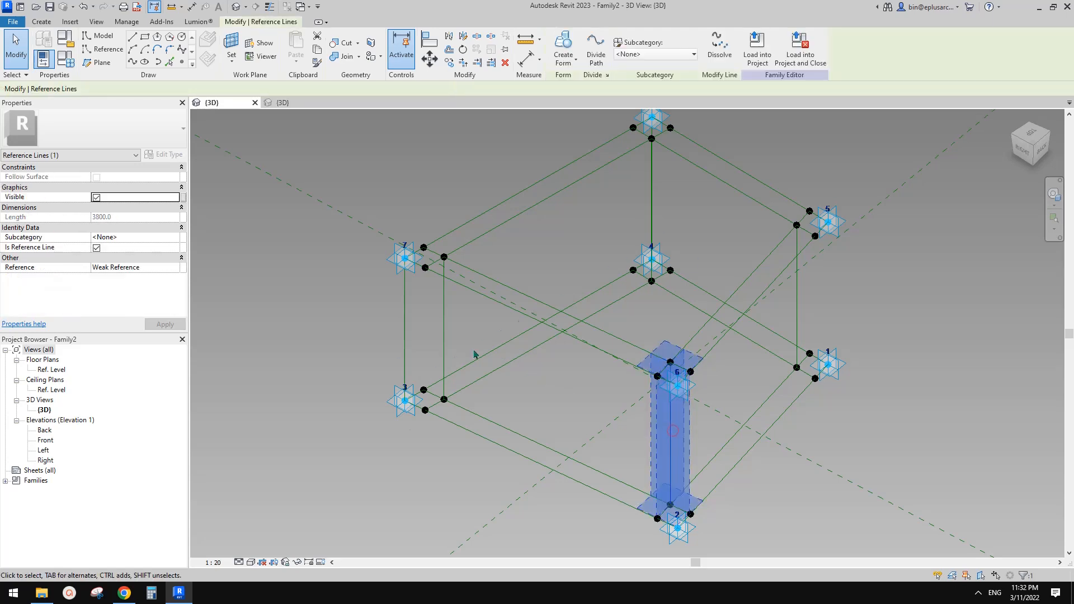
pyautogui.keyDown('ctrl'); pyautogui.click(443, 329); pyautogui.keyUp('ctrl')
pyautogui.moveTo(443, 329); pyautogui.dragTo(462, 314, button='middle')
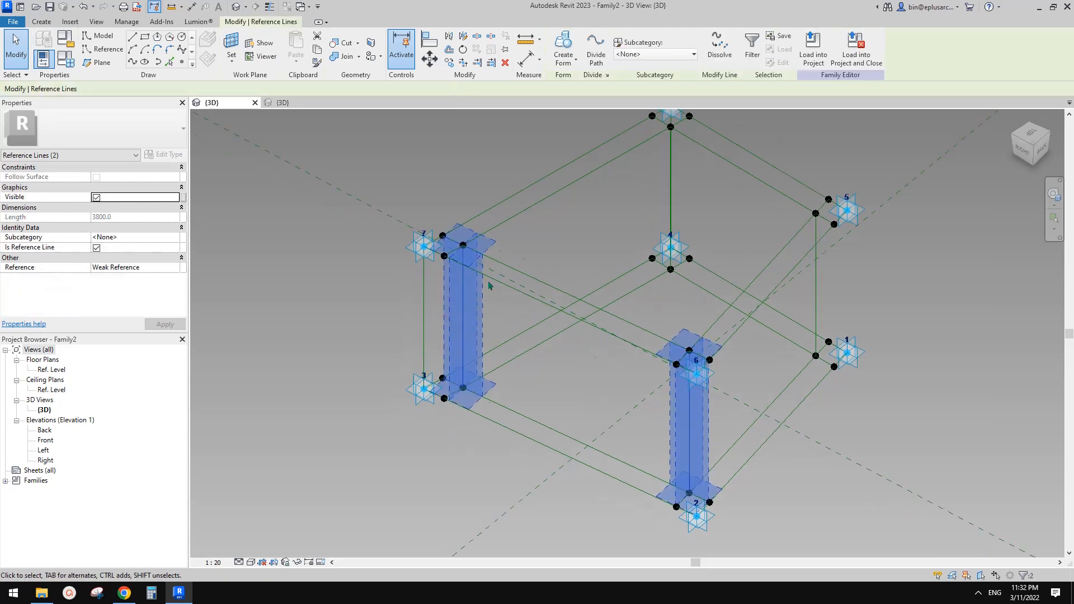
pyautogui.moveTo(544, 394); pyautogui.dragTo(551, 401, button='middle')
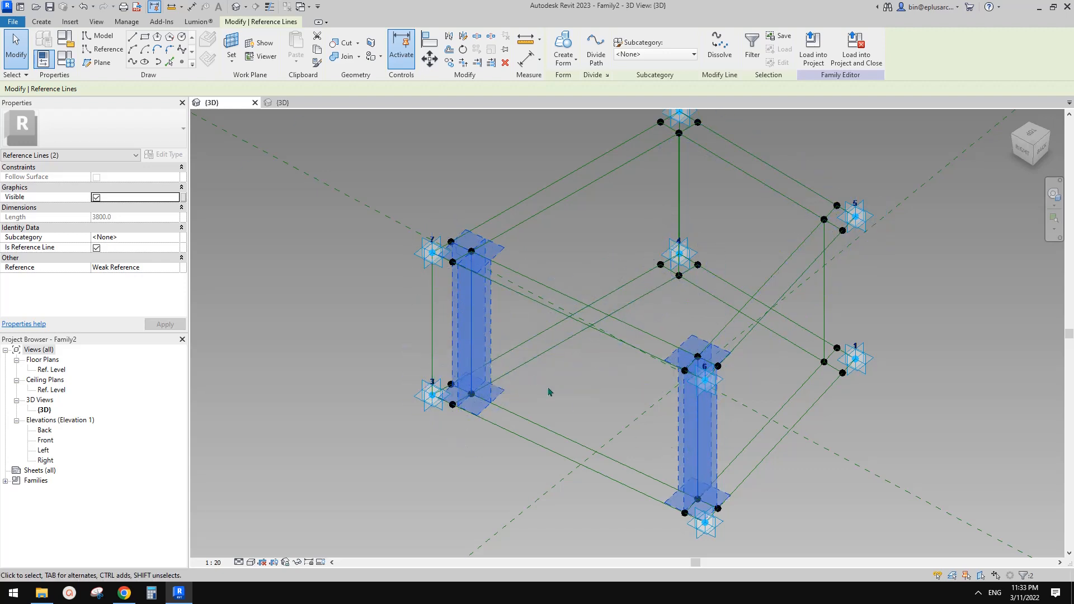
pyautogui.moveTo(548, 392); pyautogui.dragTo(672, 419, button='middle')
pyautogui.press('Escape')
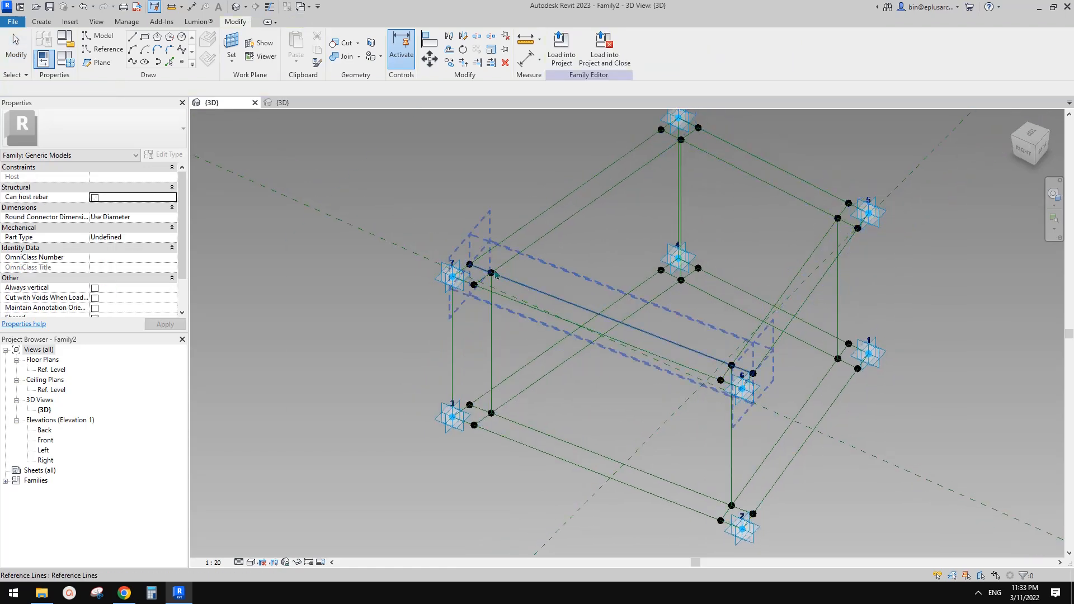
# Draw upper and lower lines between the inset intersection points on the 7–6 and 3–2 sides
pyautogui.click(493, 272)
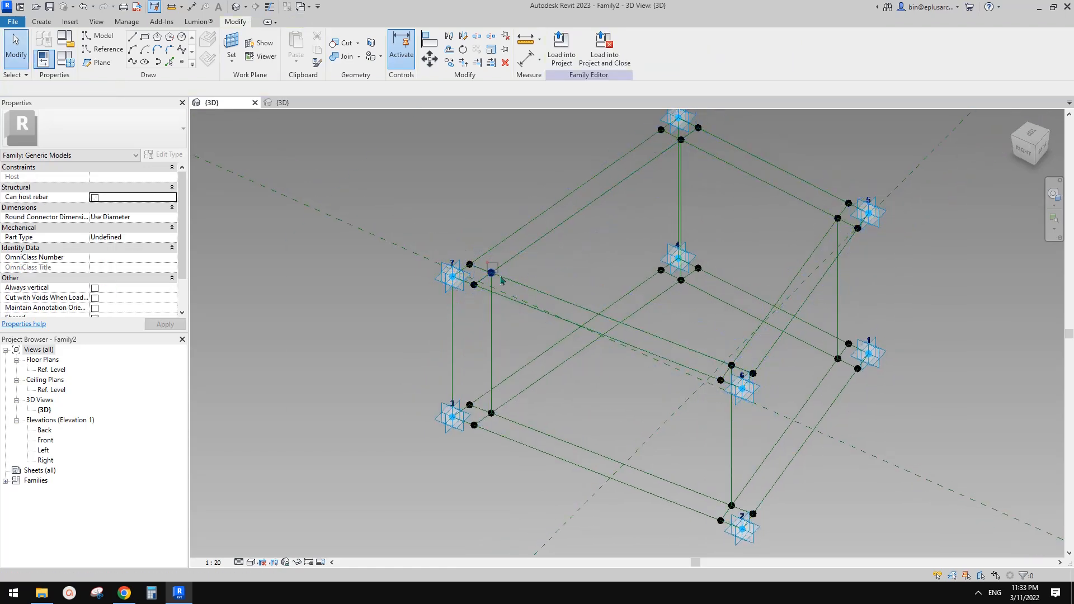
pyautogui.keyDown('ctrl'); pyautogui.click(731, 365); pyautogui.keyUp('ctrl')
pyautogui.click(133, 62)
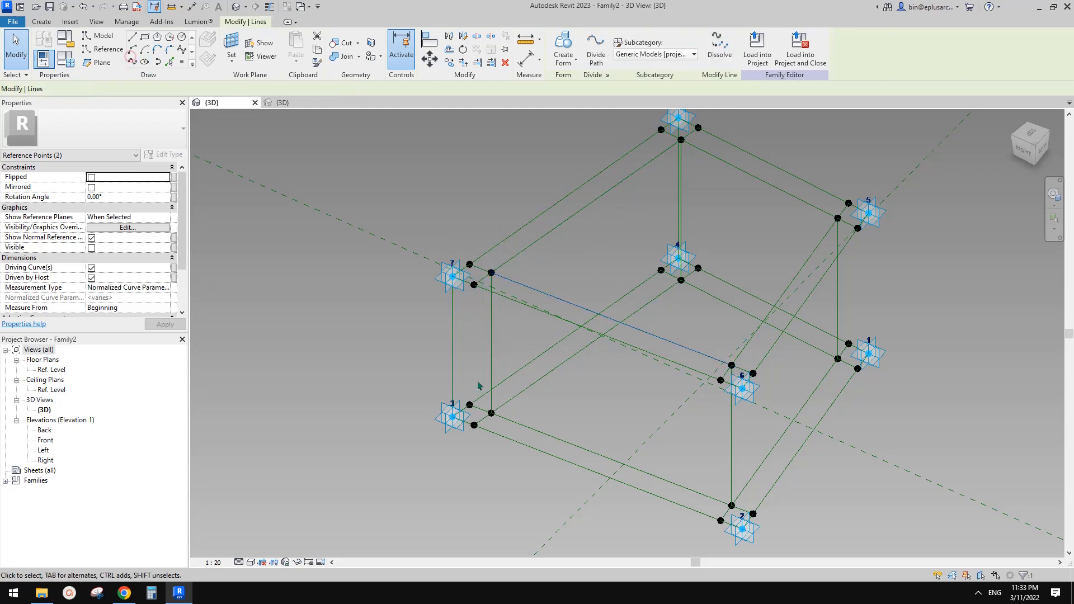
pyautogui.moveTo(486, 400); pyautogui.dragTo(520, 430)
pyautogui.keyDown('ctrl'); pyautogui.moveTo(712, 480); pyautogui.dragTo(739, 513); pyautogui.keyUp('ctrl')
pyautogui.click(133, 63)
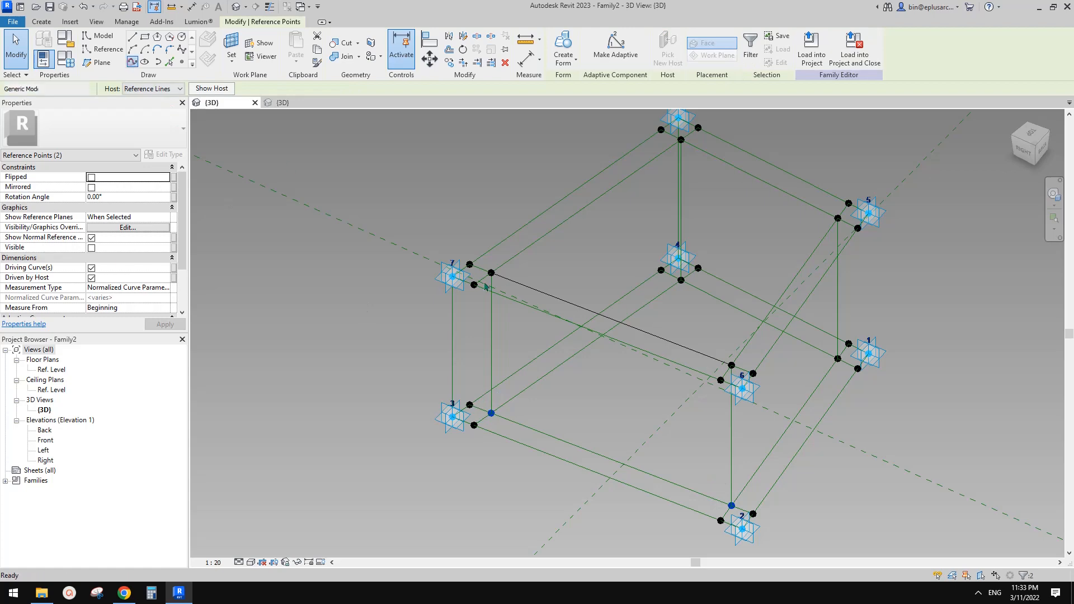
# Select the closed loop of four inset lines on the 7–6–2–3 side and make them all reference lines
pyautogui.click(571, 400)
pyautogui.press('Tab')
pyautogui.click(547, 434)
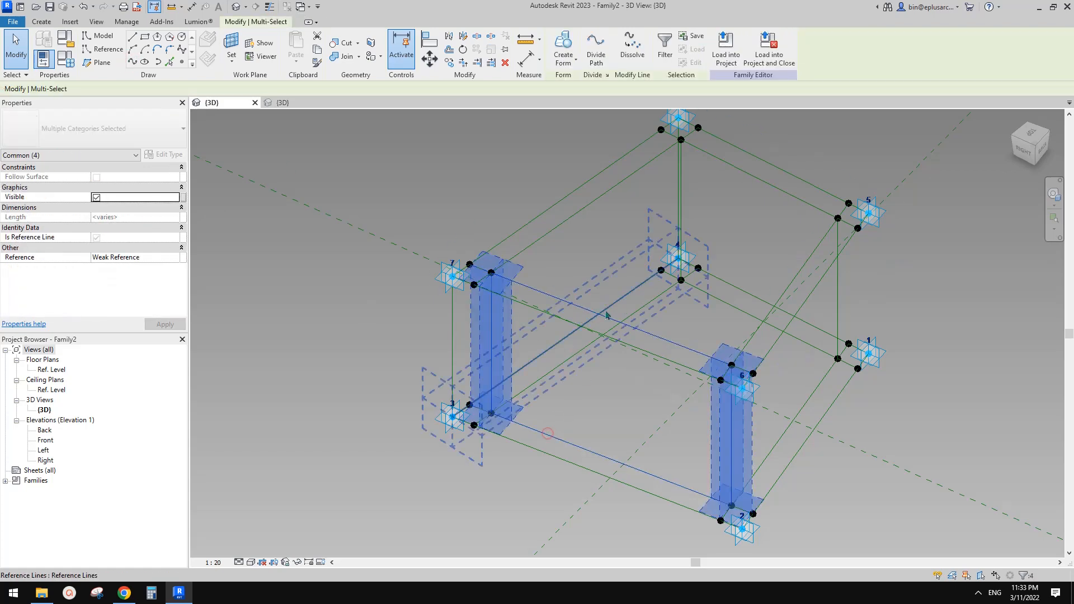
pyautogui.click(96, 238)
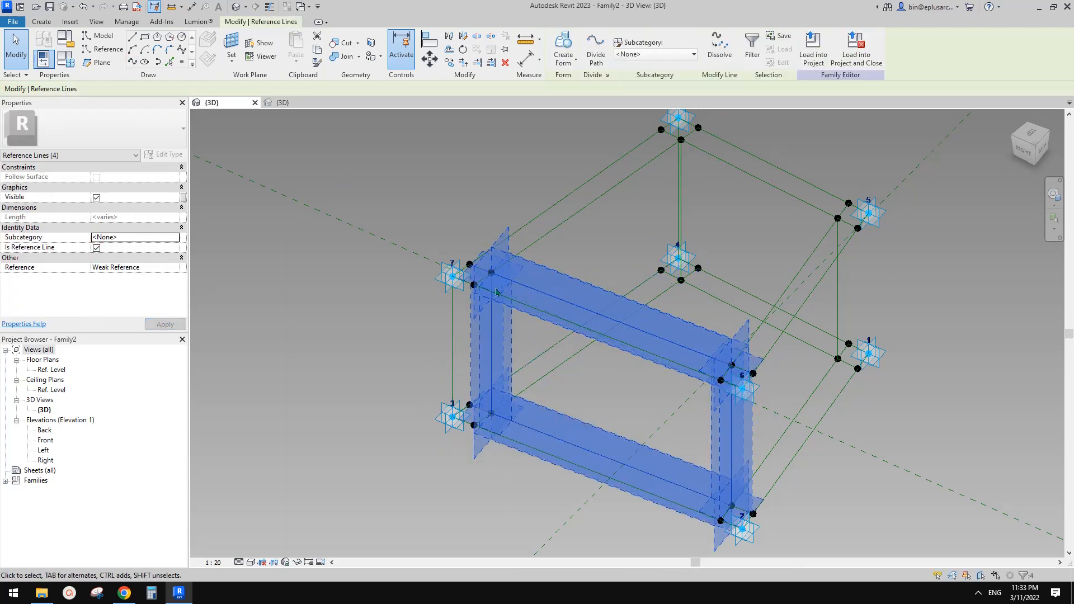
# Create a solid extruded form from the rectangular reference-line loop on the 7–6–2–3 side
pyautogui.click(564, 46)
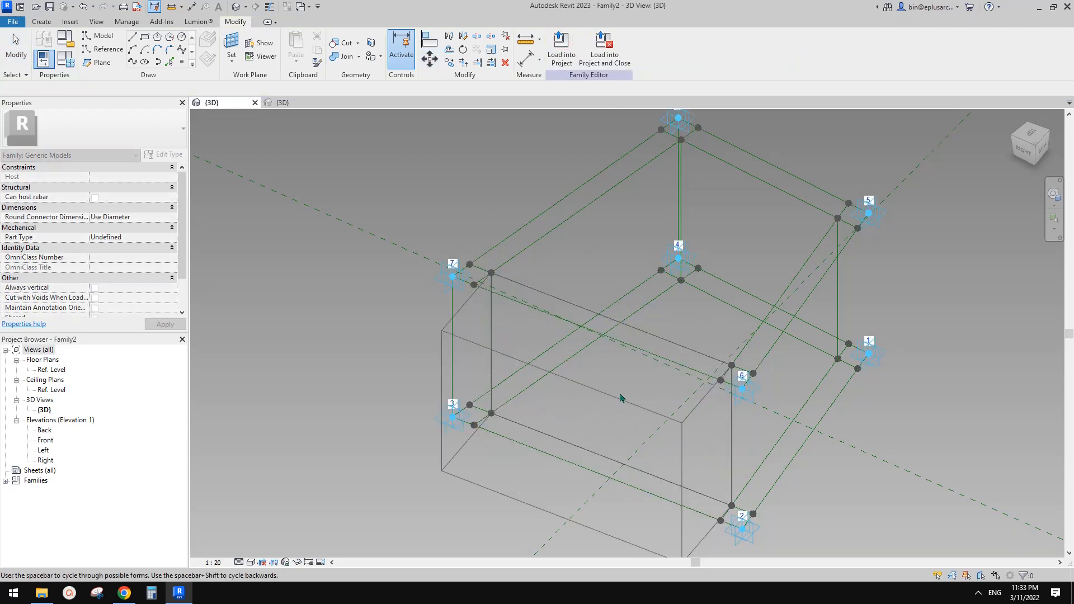
pyautogui.scroll(-1, 446, 406)
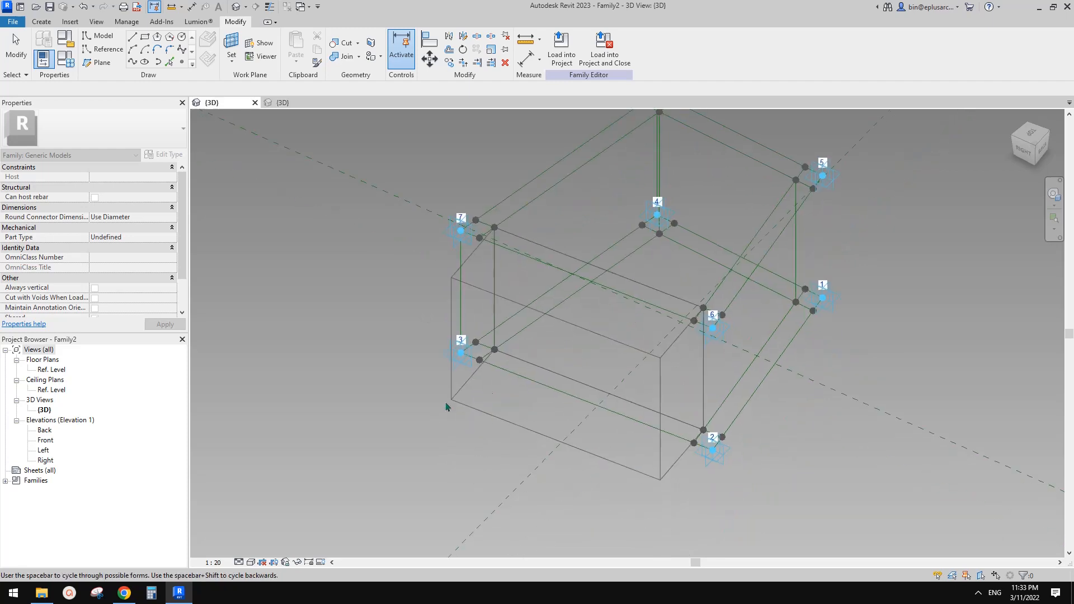
pyautogui.scroll(-1, 294, 386)
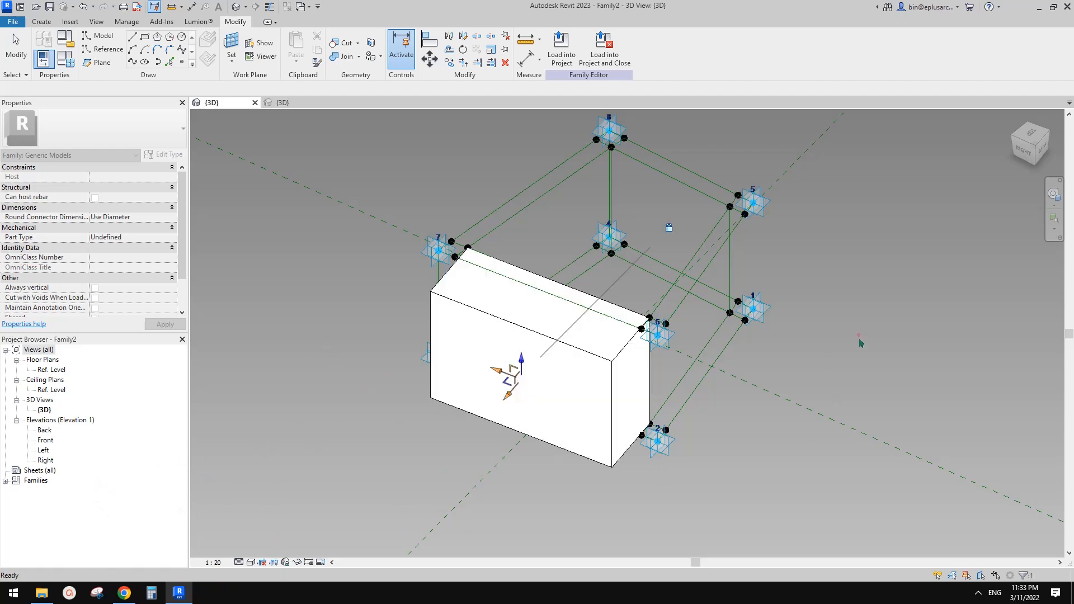
# Set the solid panel's positive offset to 0 and its negative offset to 50
pyautogui.click(503, 371)
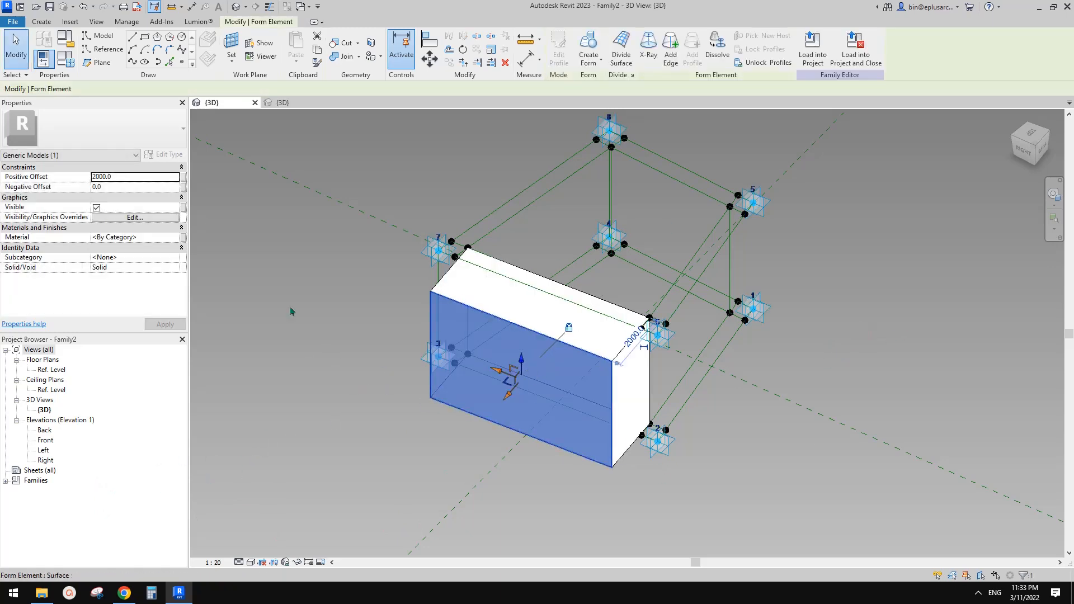
pyautogui.click(125, 176)
pyautogui.write('0')
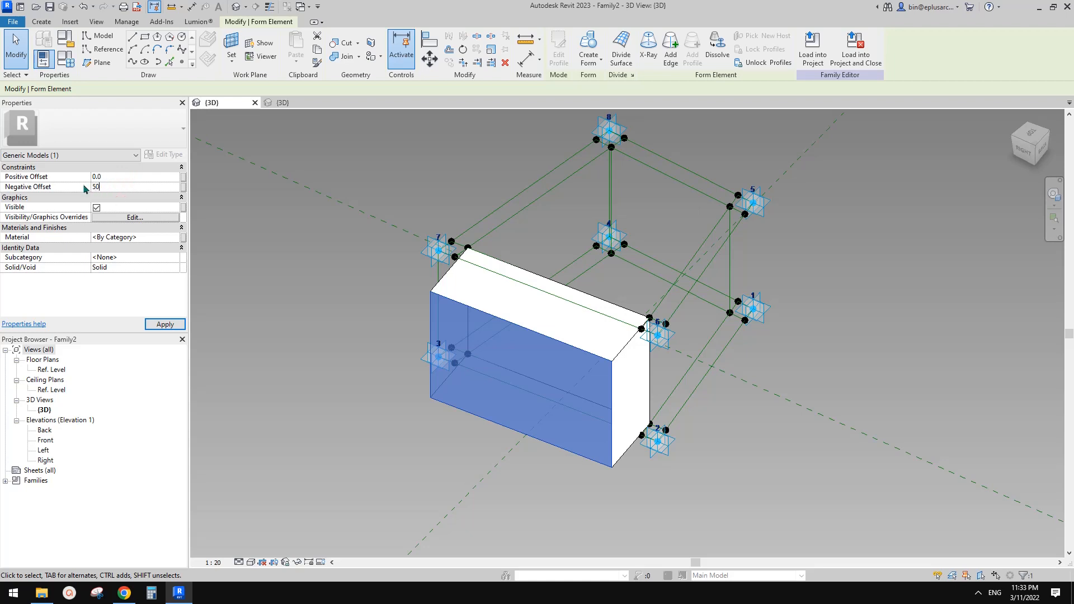
pyautogui.keyDown('shift'); pyautogui.moveTo(605, 307); pyautogui.dragTo(537, 316, button='middle'); pyautogui.keyUp('shift')
pyautogui.press('Tab')
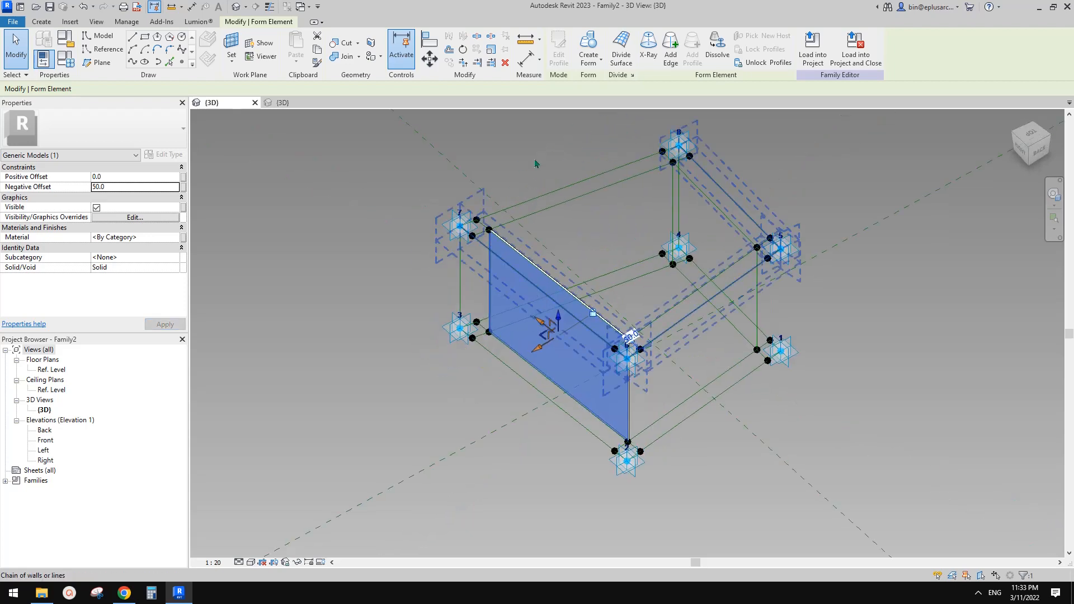
pyautogui.scroll(4, 604, 324)
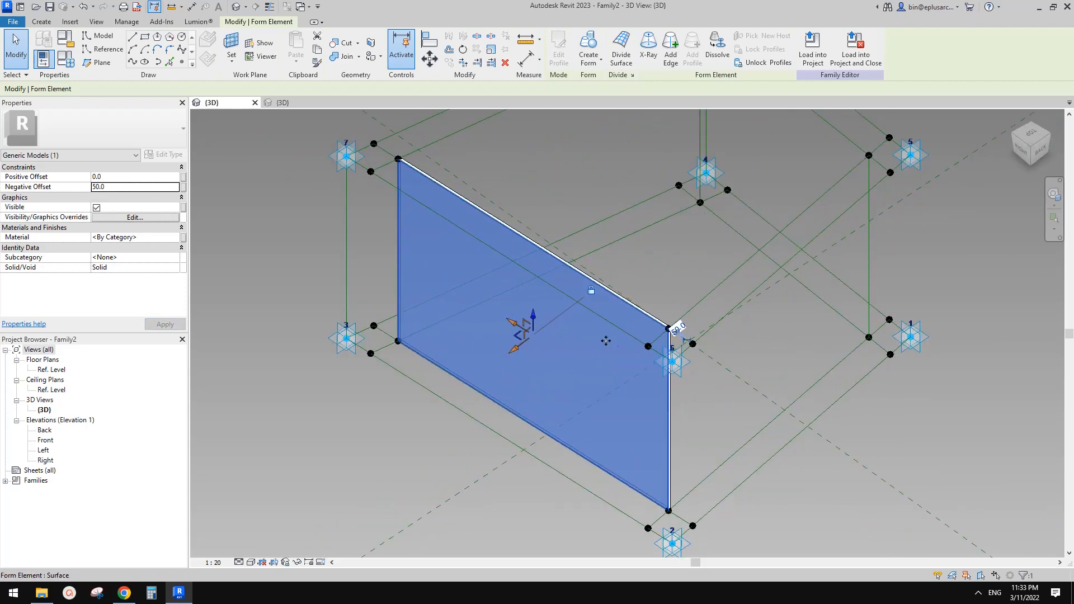
# Draw upper and lower lines between the inset intersection points on the 6–5 and 2–1 sides
pyautogui.press('Escape')
pyautogui.keyDown('shift'); pyautogui.moveTo(620, 362); pyautogui.dragTo(624, 252, button='middle'); pyautogui.keyUp('shift')
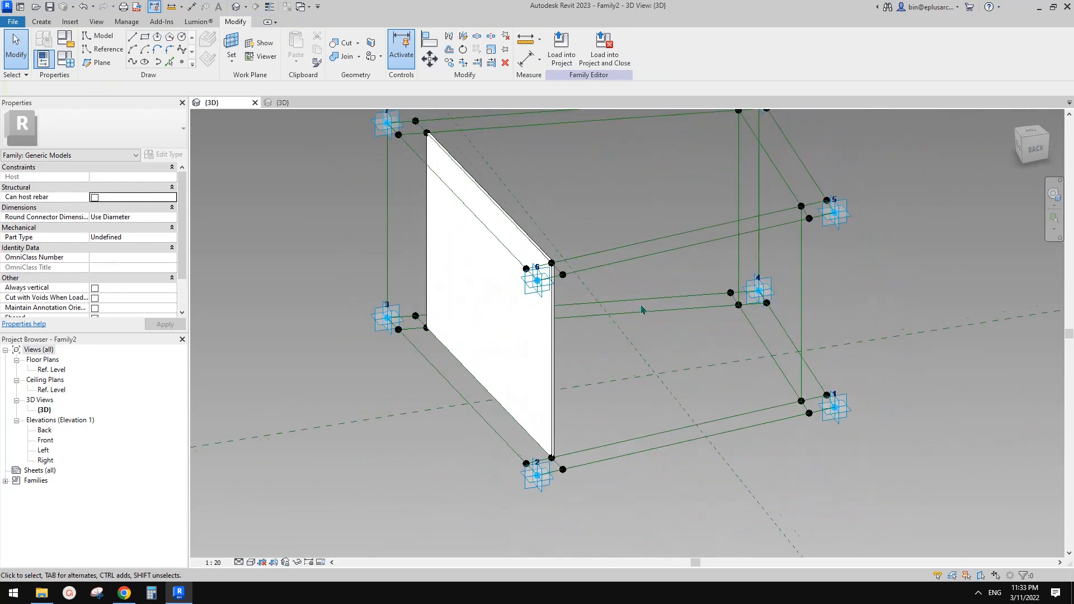
pyautogui.scroll(2, 633, 288)
pyautogui.keyDown('shift'); pyautogui.moveTo(633, 288); pyautogui.dragTo(638, 311, button='middle'); pyautogui.keyUp('shift')
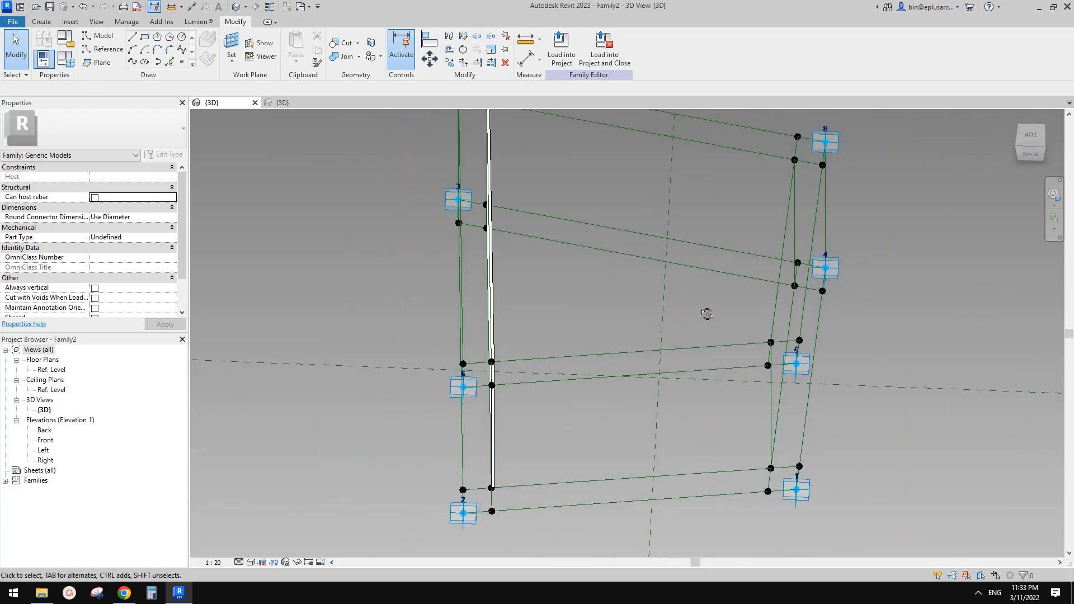
pyautogui.click(496, 362)
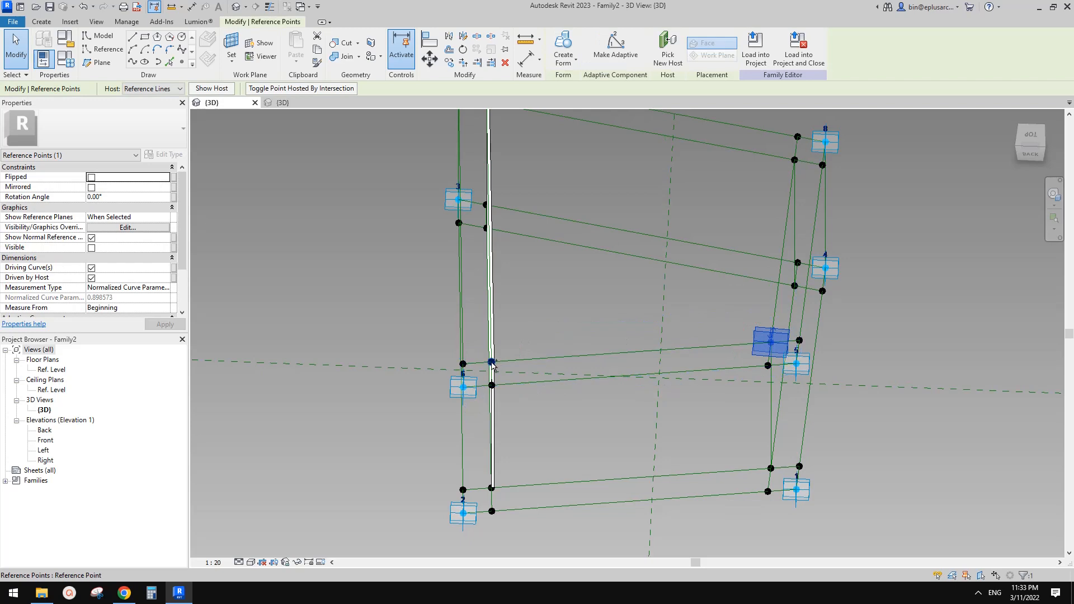
pyautogui.click(491, 488)
pyautogui.keyDown('ctrl'); pyautogui.click(770, 467); pyautogui.keyUp('ctrl')
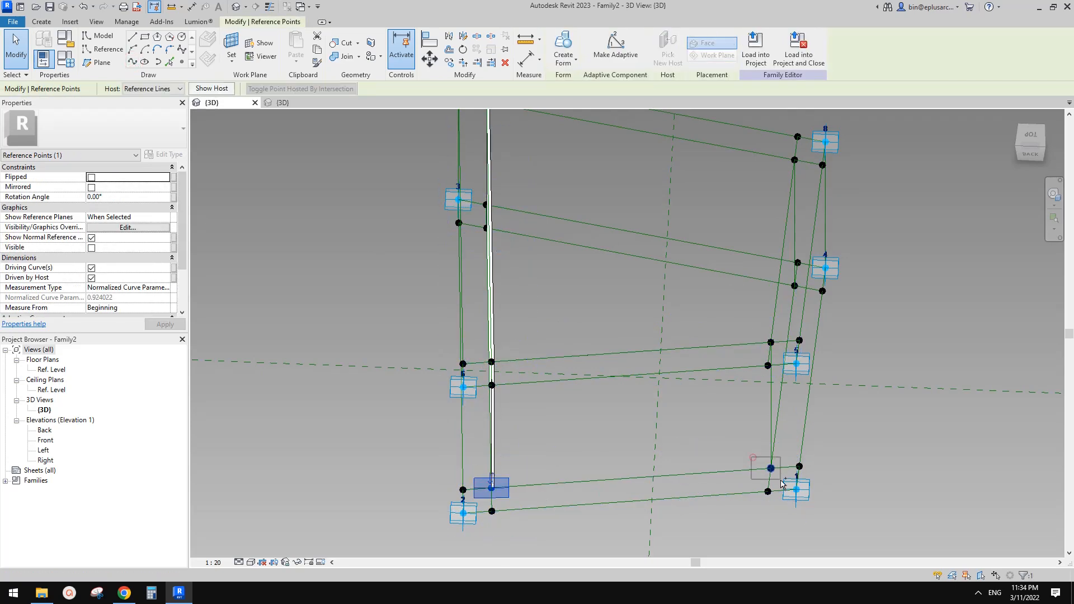
pyautogui.click(132, 62)
pyautogui.press('Escape')
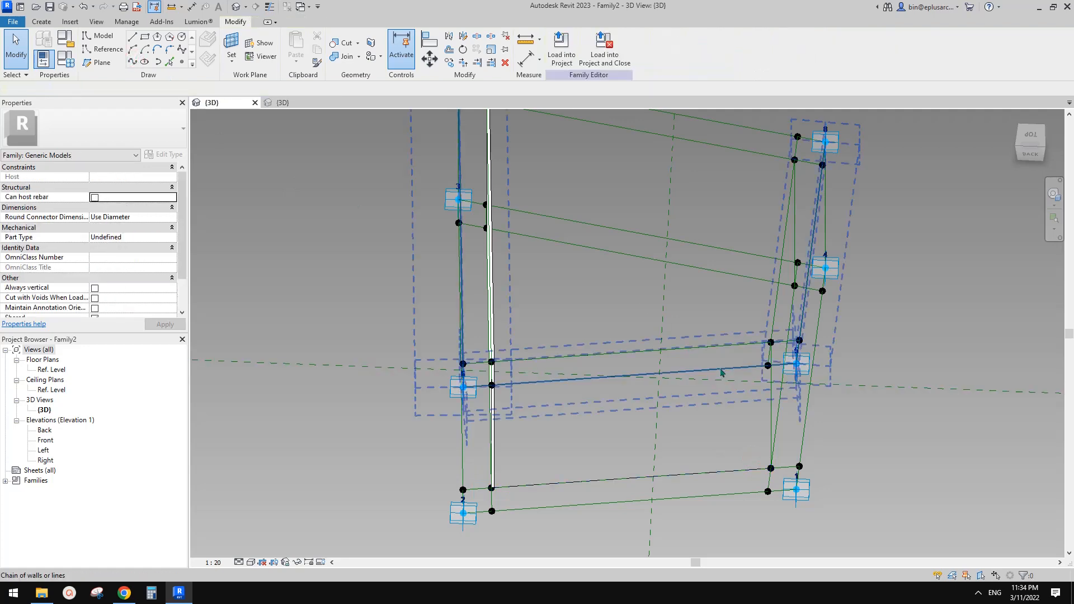
# Make the new lines on the 6–5–1–2 side reference lines and create a solid form from their closed four-line loop
pyautogui.click(720, 350)
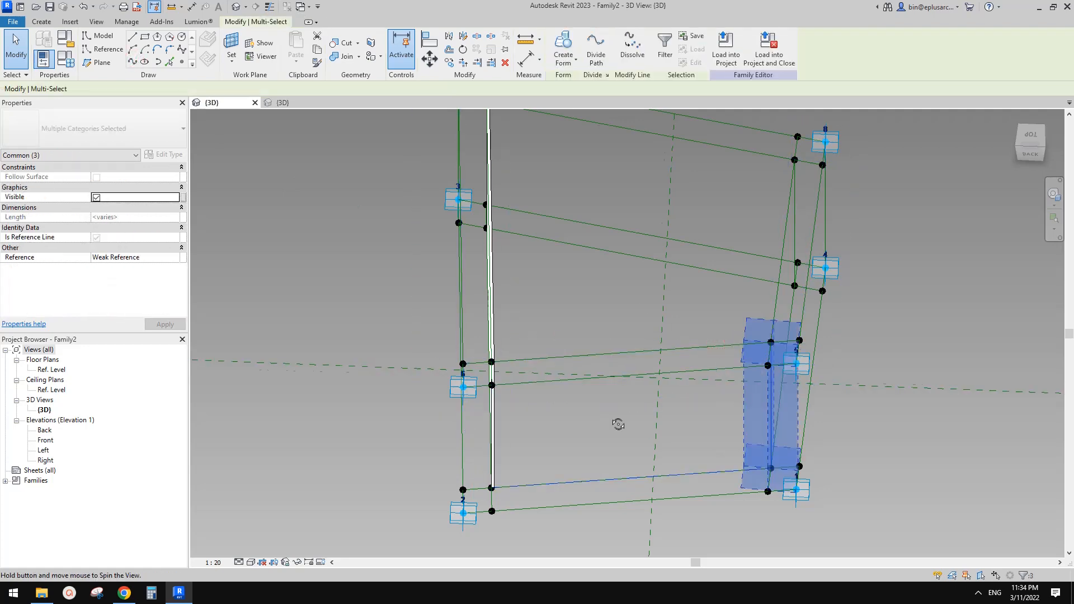
pyautogui.keyDown('shift'); pyautogui.moveTo(619, 424); pyautogui.dragTo(599, 439, button='middle'); pyautogui.keyUp('shift')
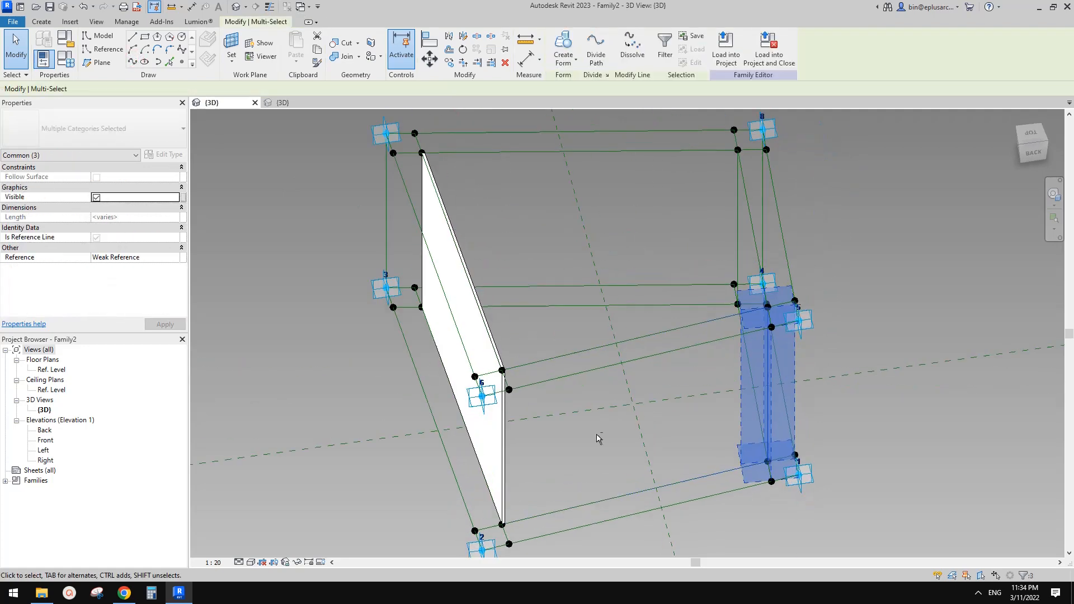
pyautogui.click(97, 237)
pyautogui.moveTo(637, 300); pyautogui.dragTo(625, 254, button='middle')
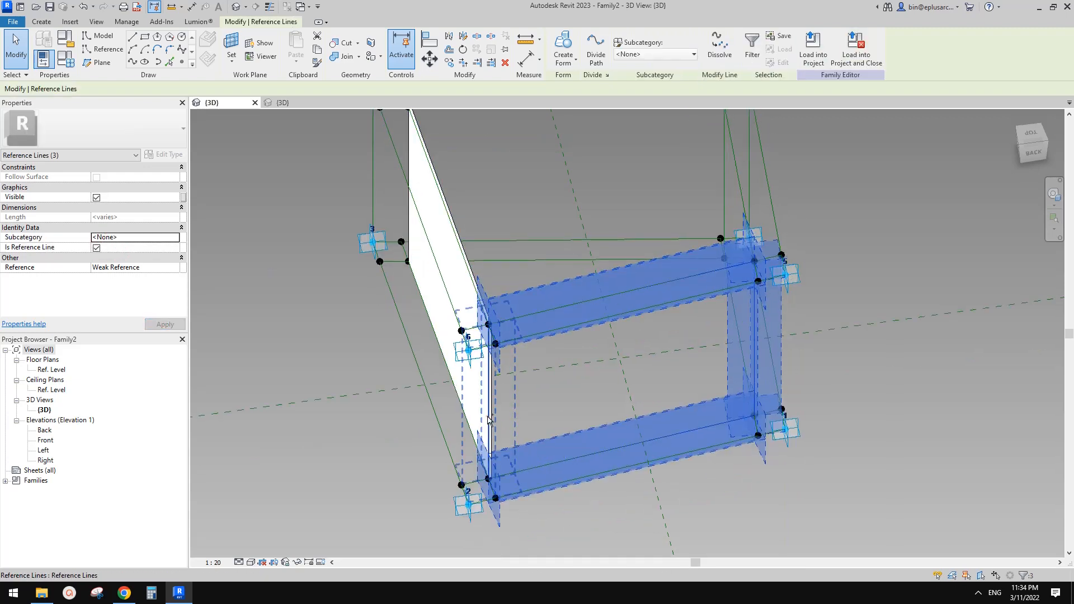
pyautogui.keyDown('ctrl'); pyautogui.click(488, 419); pyautogui.keyUp('ctrl')
pyautogui.click(563, 45)
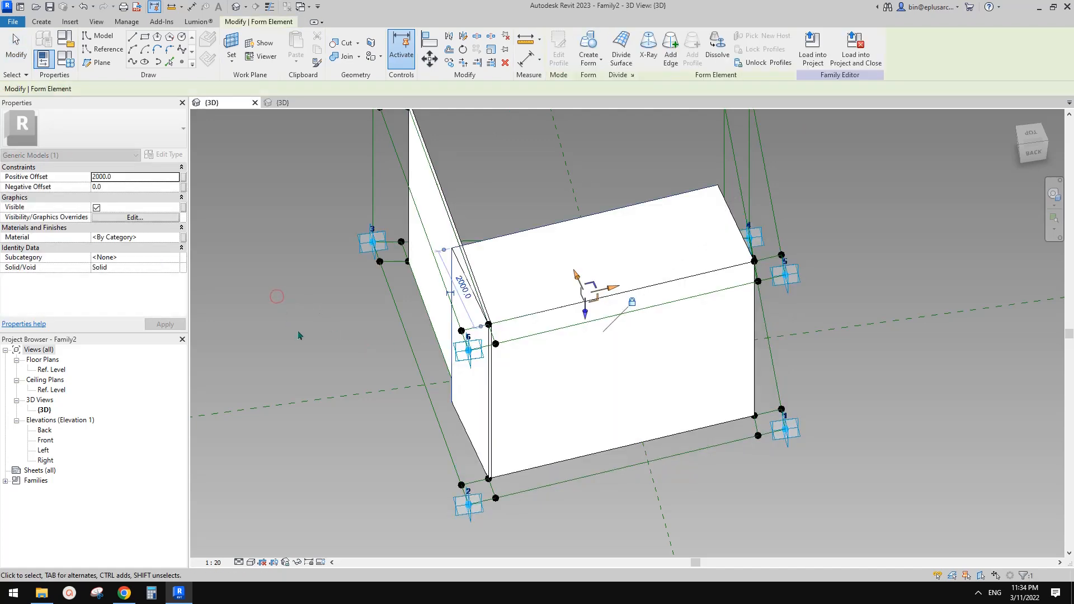
# Set the positive offset of the solid panel on the 6–5–1–2 side to 50
pyautogui.click(132, 178)
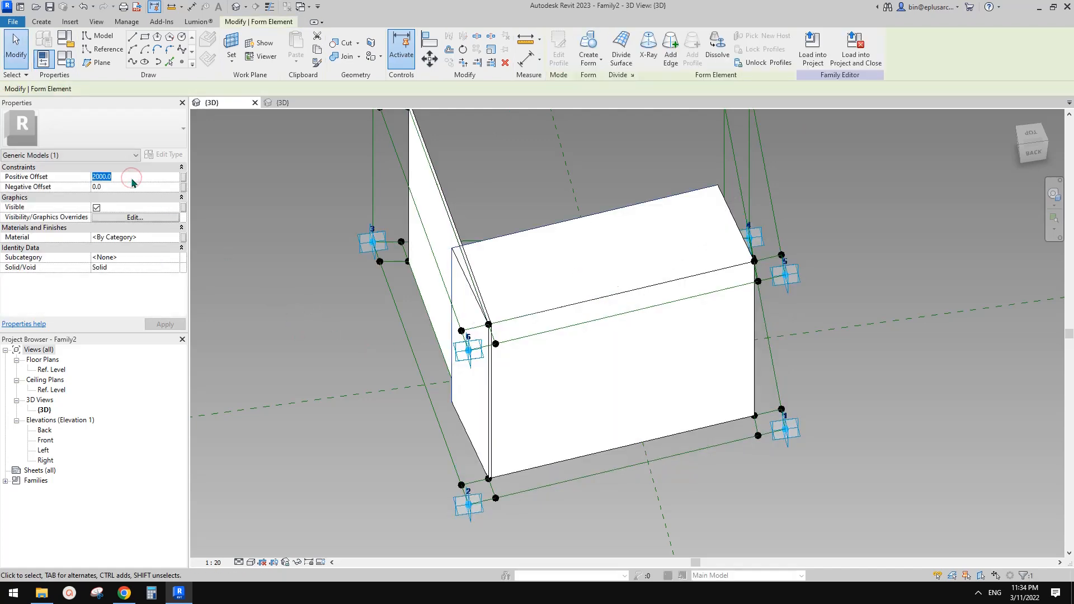
pyautogui.write('50')
pyautogui.press('Return')
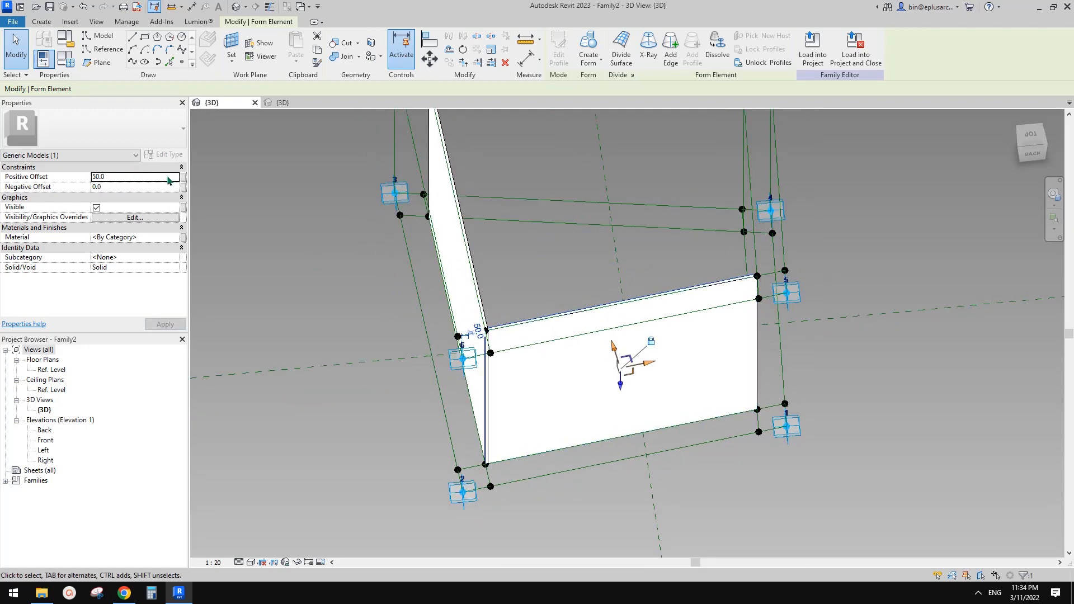
# Draw upper and lower lines between the inset intersection points on the 5–8 and 1–4 sides
pyautogui.keyDown('shift'); pyautogui.moveTo(794, 352); pyautogui.dragTo(641, 304, button='middle'); pyautogui.keyUp('shift')
pyautogui.click(641, 304)
pyautogui.scroll(2, 641, 304)
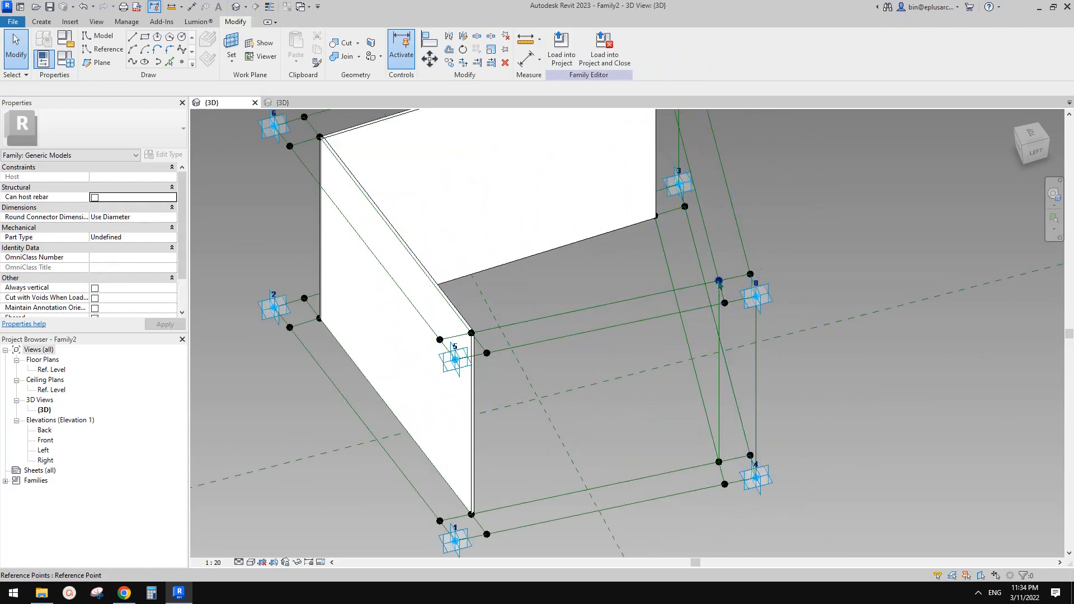
pyautogui.click(472, 333)
pyautogui.keyDown('ctrl'); pyautogui.click(472, 334); pyautogui.keyUp('ctrl')
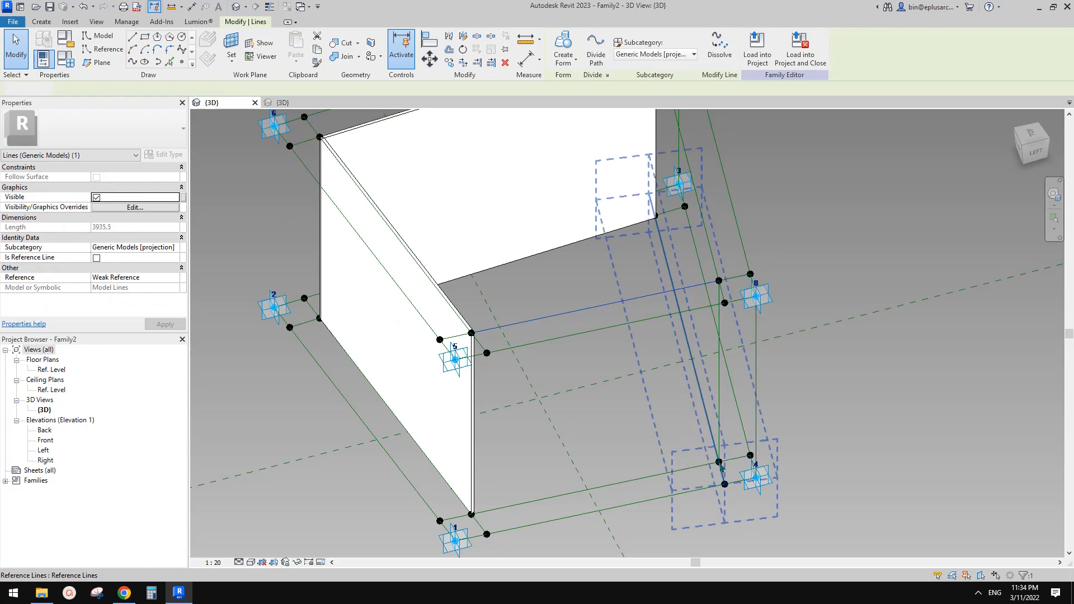
pyautogui.moveTo(689, 447); pyautogui.dragTo(730, 475)
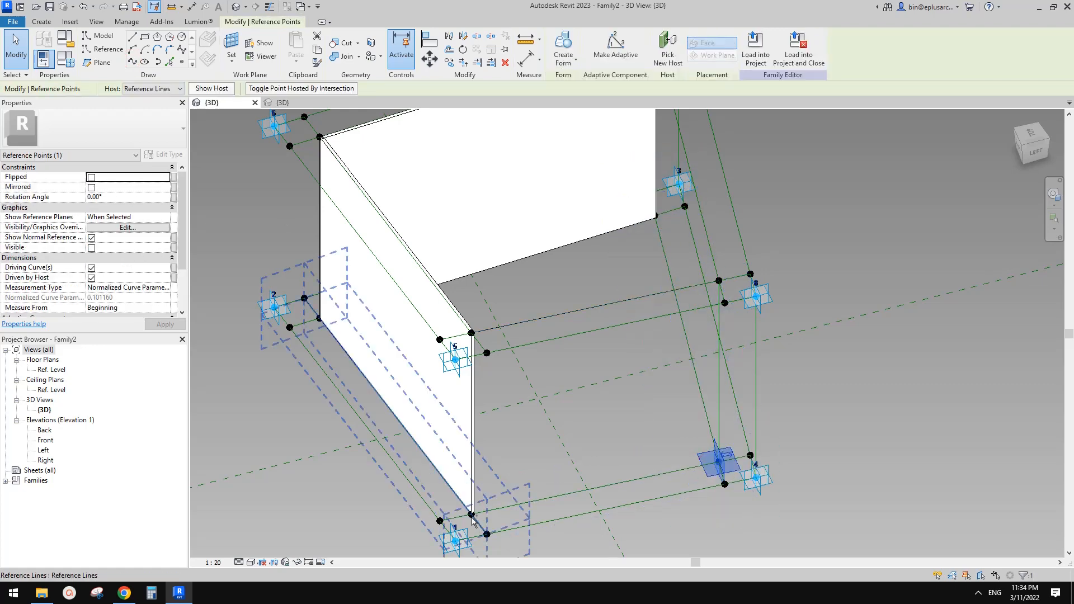
pyautogui.keyDown('ctrl'); pyautogui.click(471, 513); pyautogui.keyUp('ctrl')
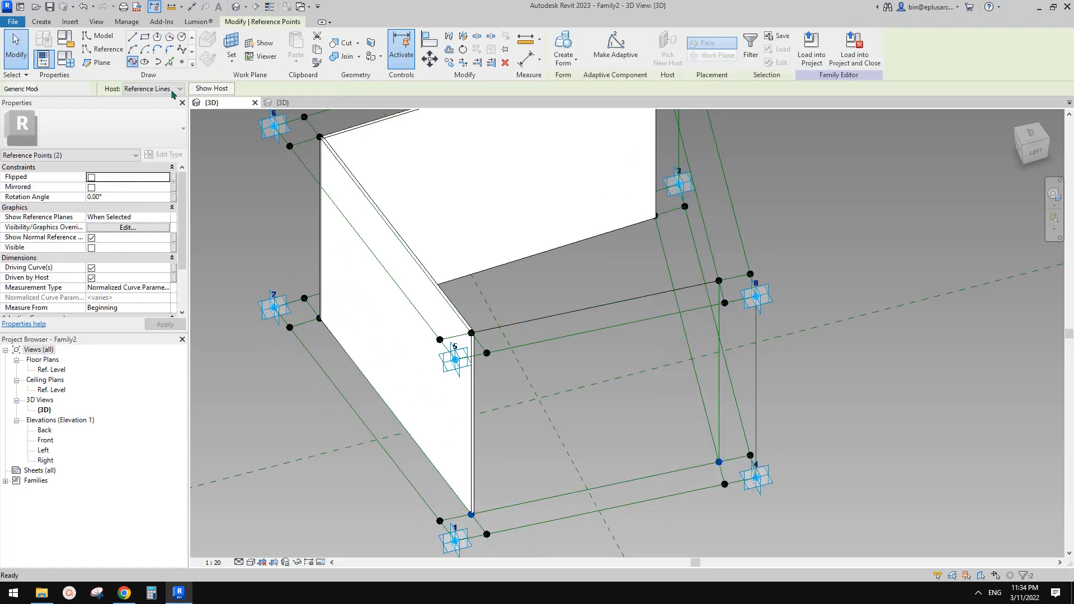
pyautogui.press('Escape')
# Make the new lines on the 5–8–4–1 side reference lines and create a solid form from their closed loop
pyautogui.press('Tab')
pyautogui.click(702, 469)
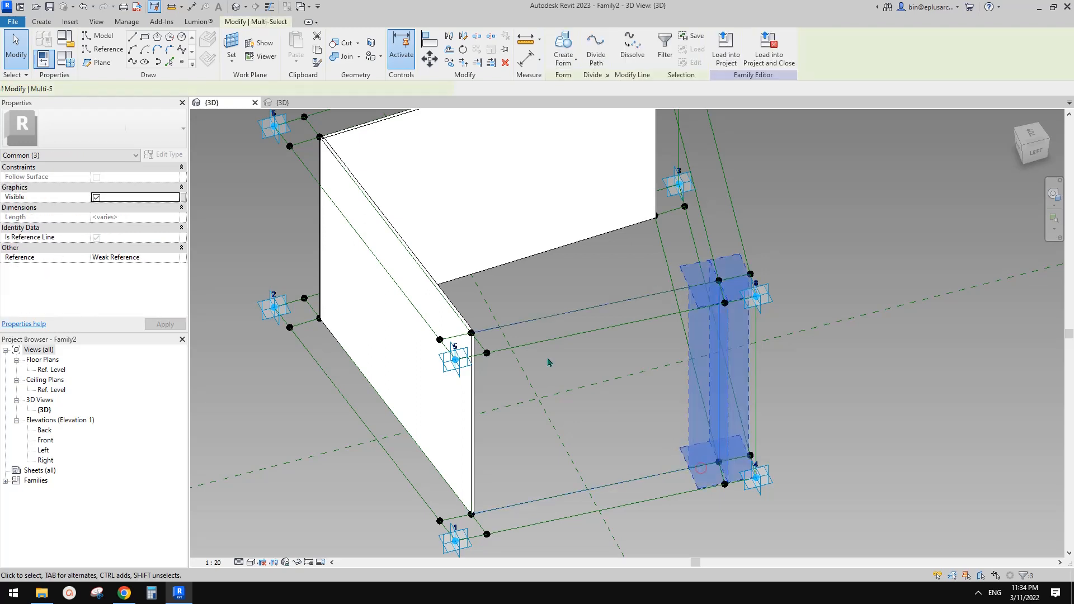
pyautogui.click(97, 237)
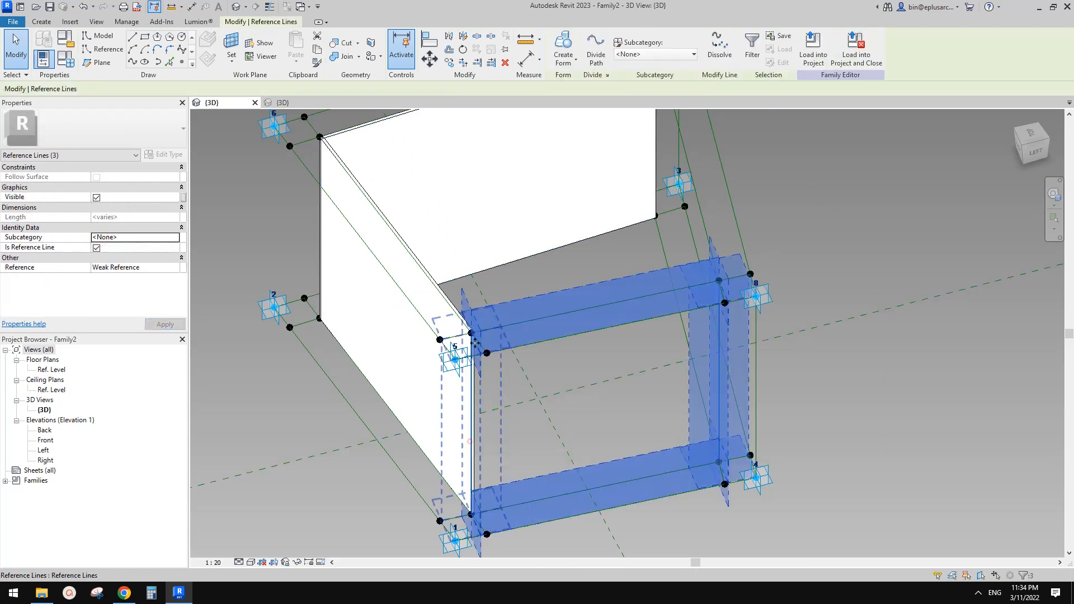
pyautogui.click(563, 46)
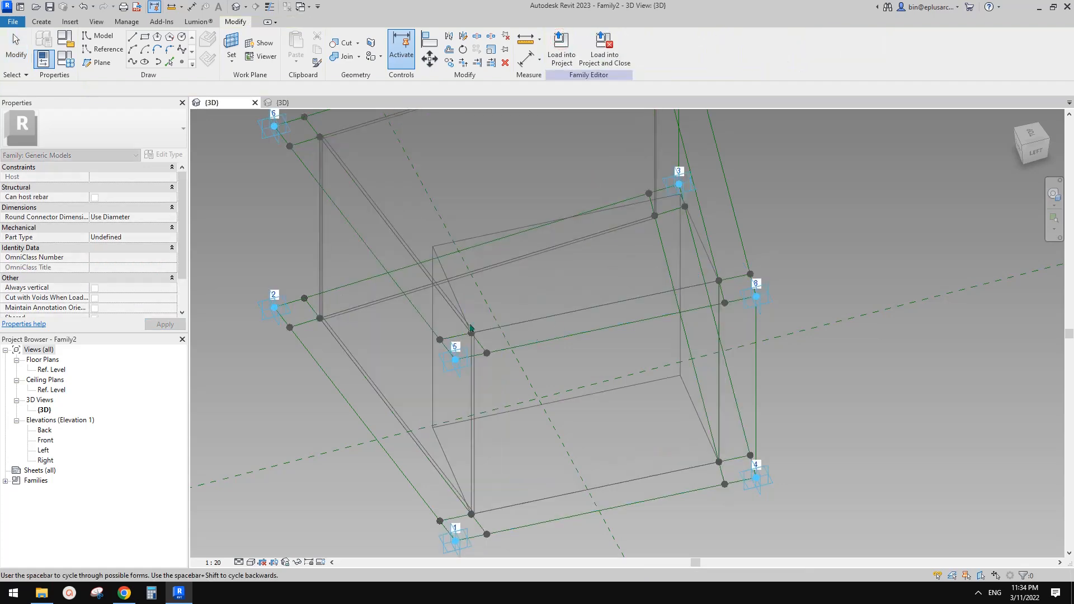
pyautogui.click(271, 417)
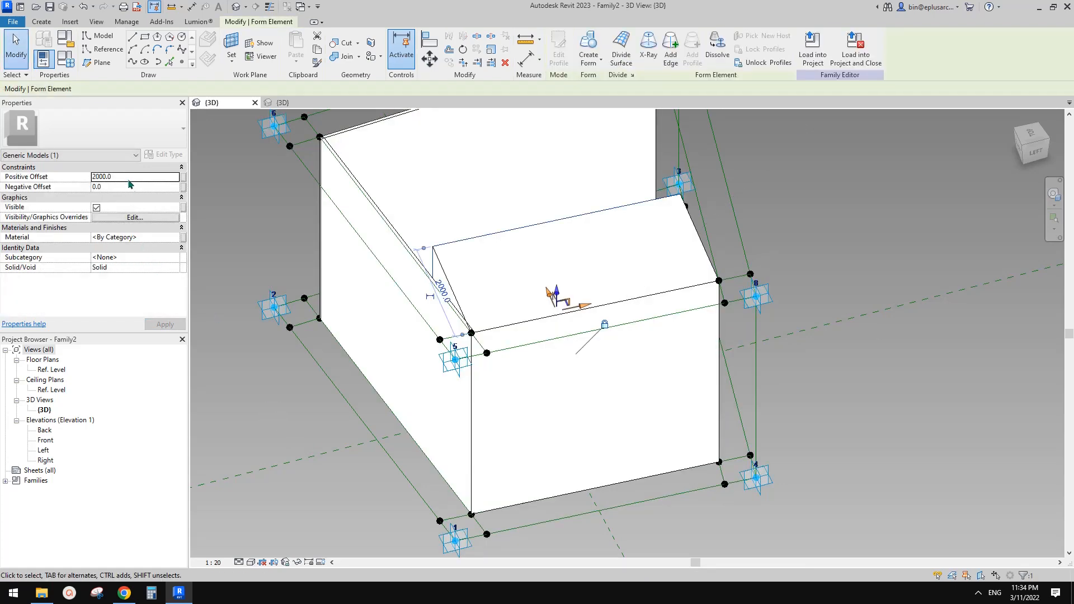
# Set the positive offset of the solid panel on the 5–8–4–1 side to 50
pyautogui.click(130, 178)
pyautogui.write('50')
pyautogui.press('Return')
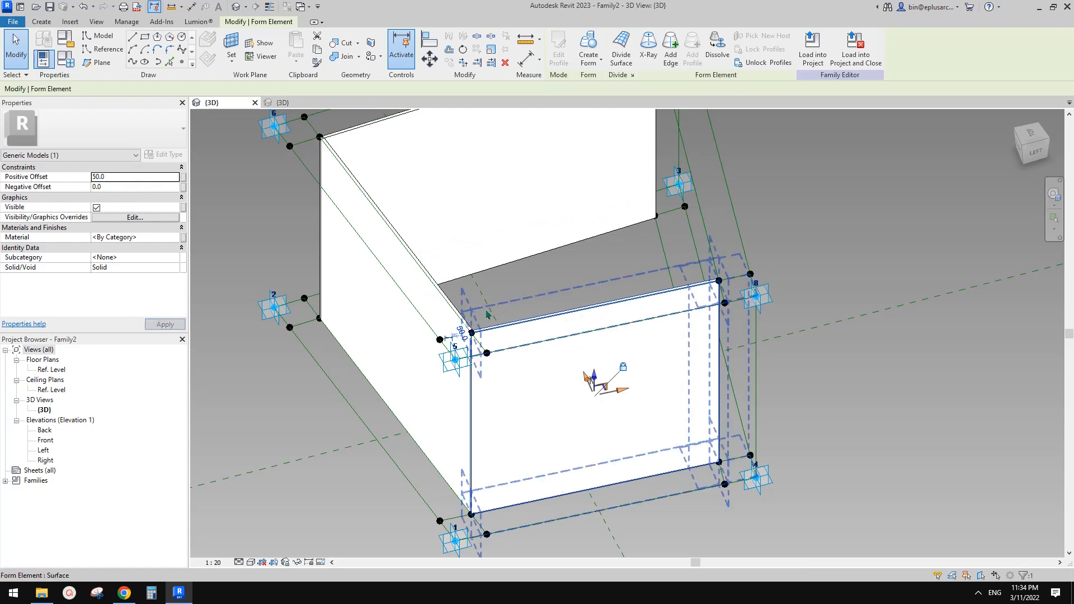
# Draw upper and lower lines between the inset intersection points on the 8–7 and 4–3 sides
pyautogui.scroll(-1, 437, 330)
pyautogui.keyDown('shift'); pyautogui.moveTo(660, 374); pyautogui.dragTo(580, 383, button='middle'); pyautogui.keyUp('shift')
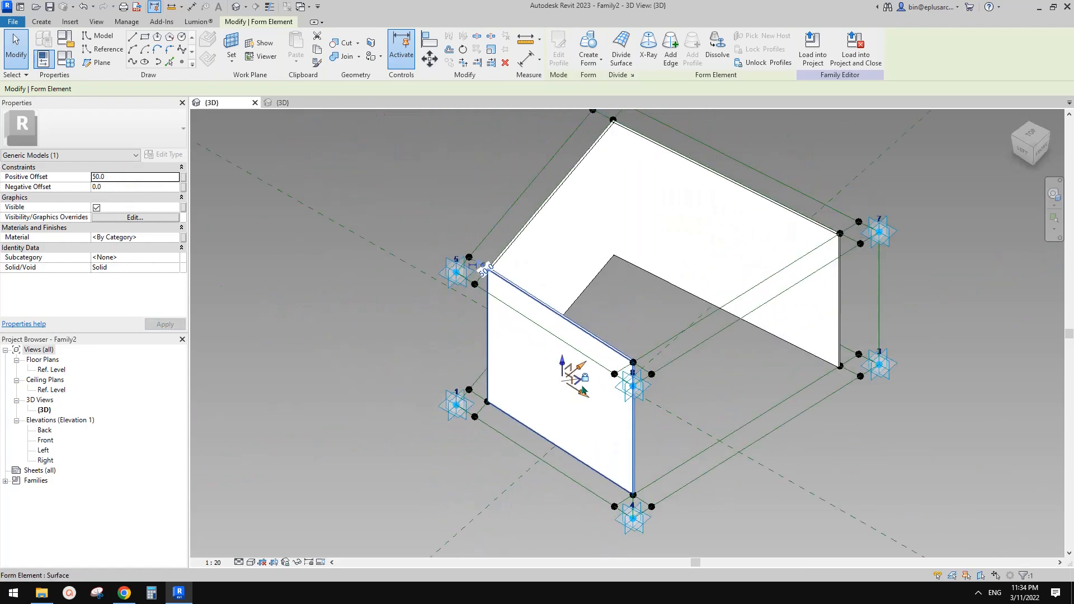
pyautogui.scroll(1, 688, 387)
pyautogui.keyDown('shift'); pyautogui.moveTo(688, 387); pyautogui.dragTo(694, 384, button='middle'); pyautogui.keyUp('shift')
pyautogui.moveTo(693, 384); pyautogui.dragTo(678, 369, button='middle')
pyautogui.press('Escape')
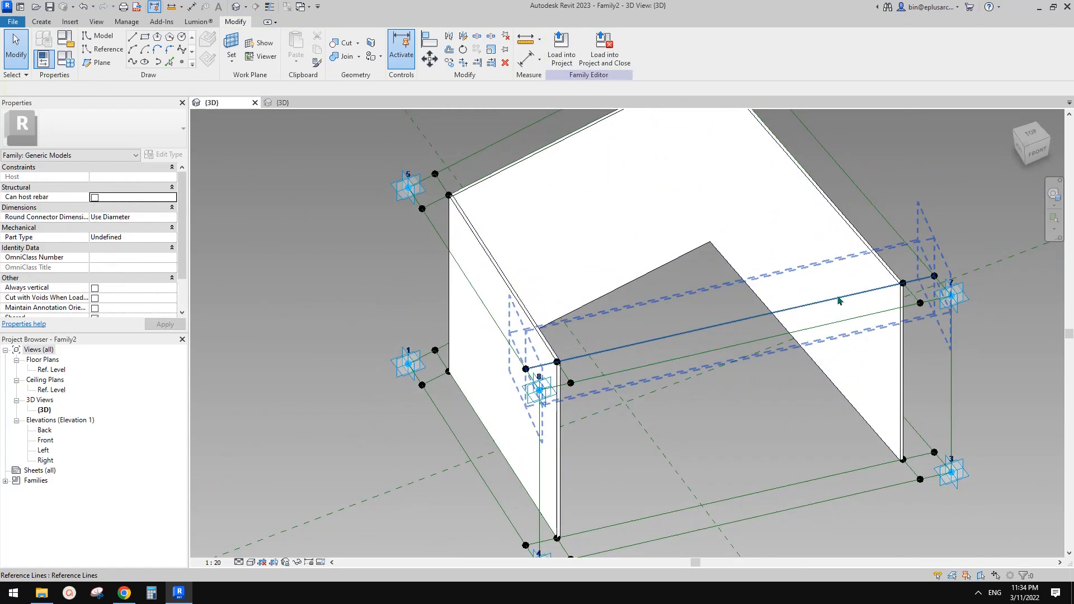
pyautogui.click(903, 284)
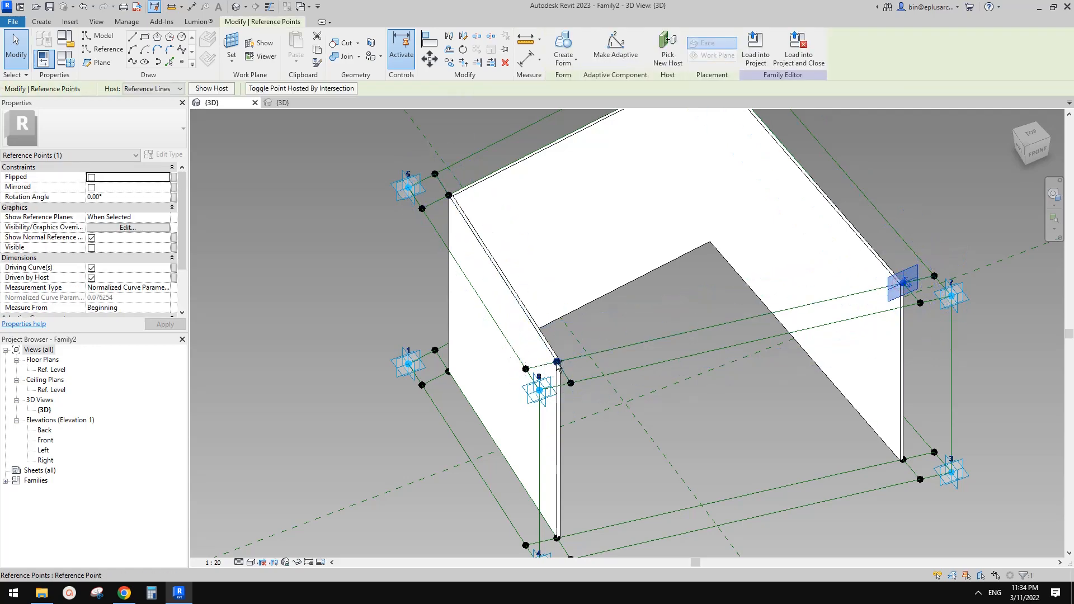
pyautogui.click(252, 130)
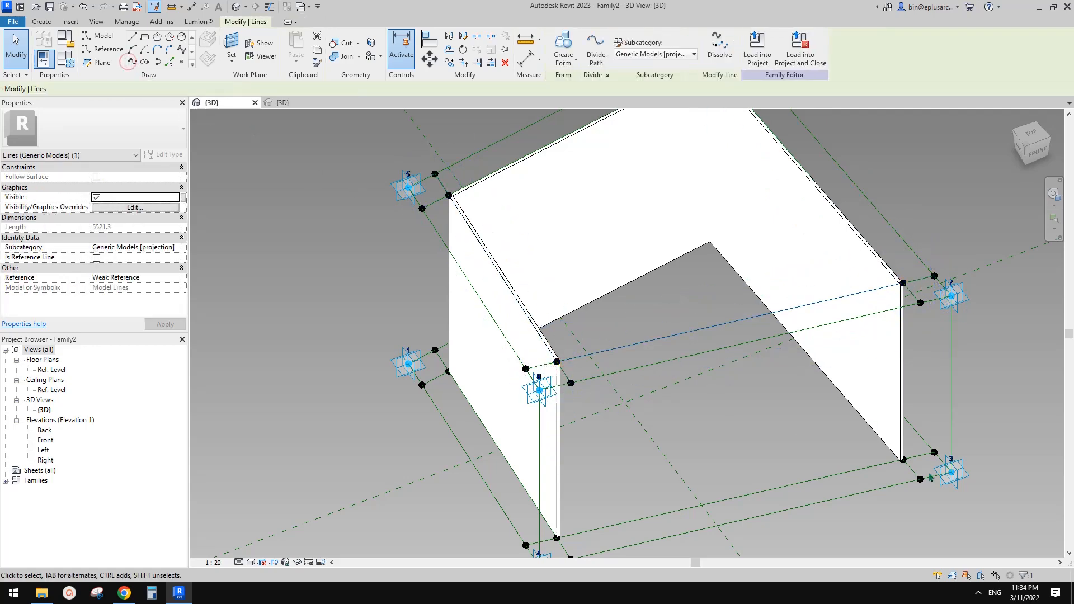
pyautogui.click(557, 538)
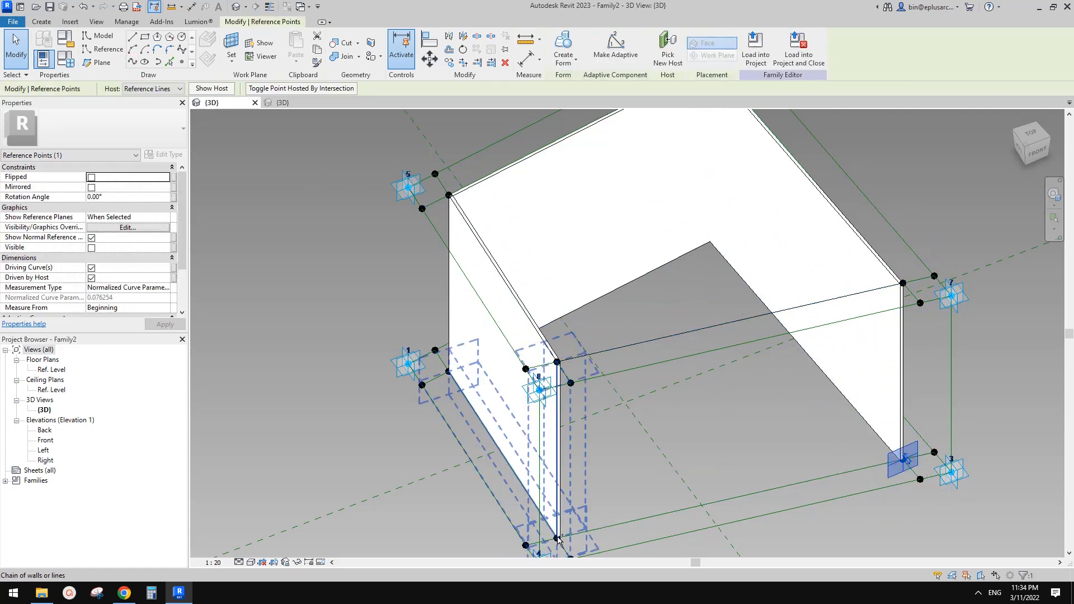
pyautogui.keyDown('ctrl'); pyautogui.click(903, 459); pyautogui.keyUp('ctrl')
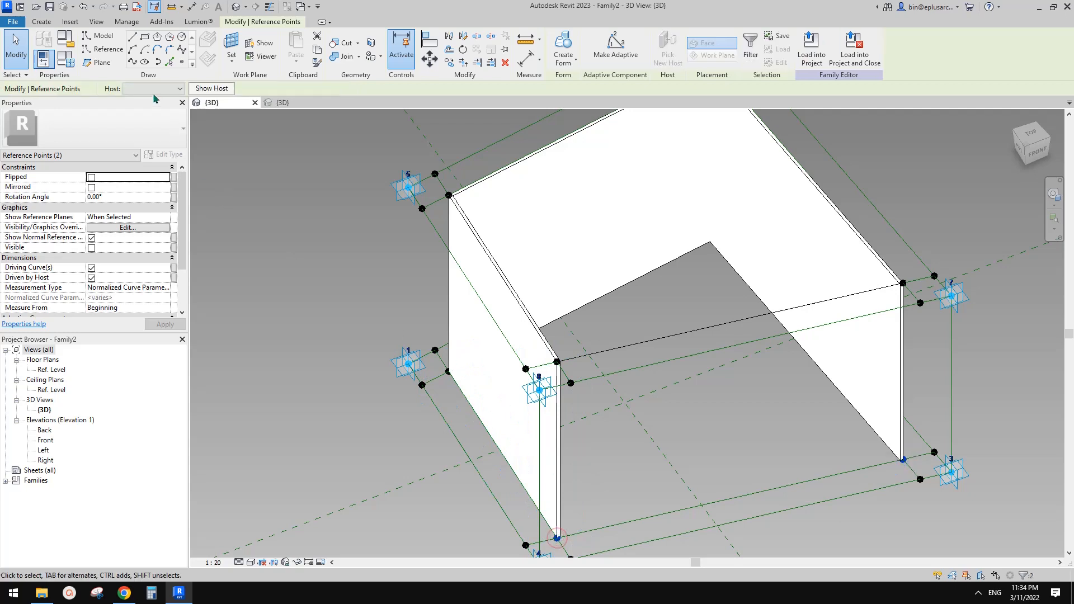
pyautogui.click(133, 63)
# Select the four-line loop on the 8–7–3–4 side, make its lines reference lines and create a solid form from it
pyautogui.click(851, 472)
pyautogui.click(823, 306)
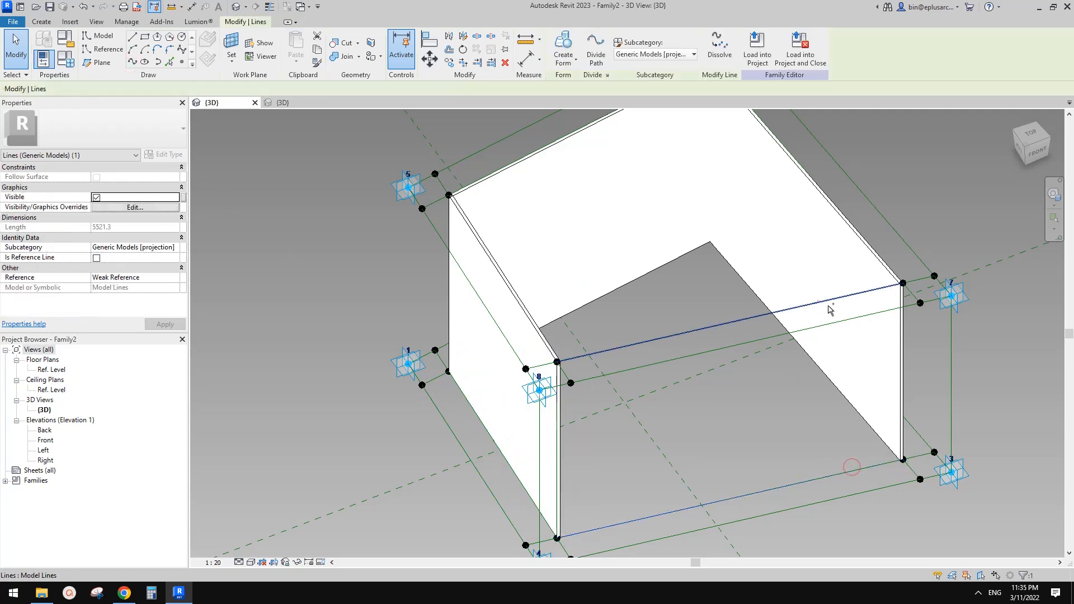
pyautogui.keyDown('ctrl'); pyautogui.click(818, 302); pyautogui.keyUp('ctrl')
pyautogui.keyDown('ctrl'); pyautogui.click(901, 335); pyautogui.keyUp('ctrl')
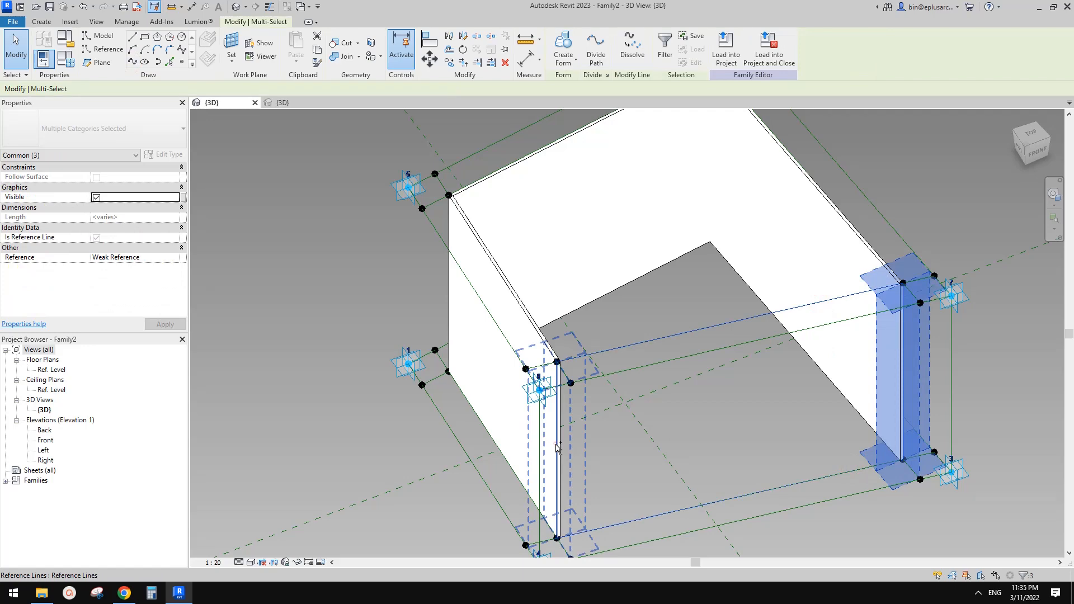
pyautogui.keyDown('ctrl'); pyautogui.click(556, 447); pyautogui.keyUp('ctrl')
pyautogui.click(96, 238)
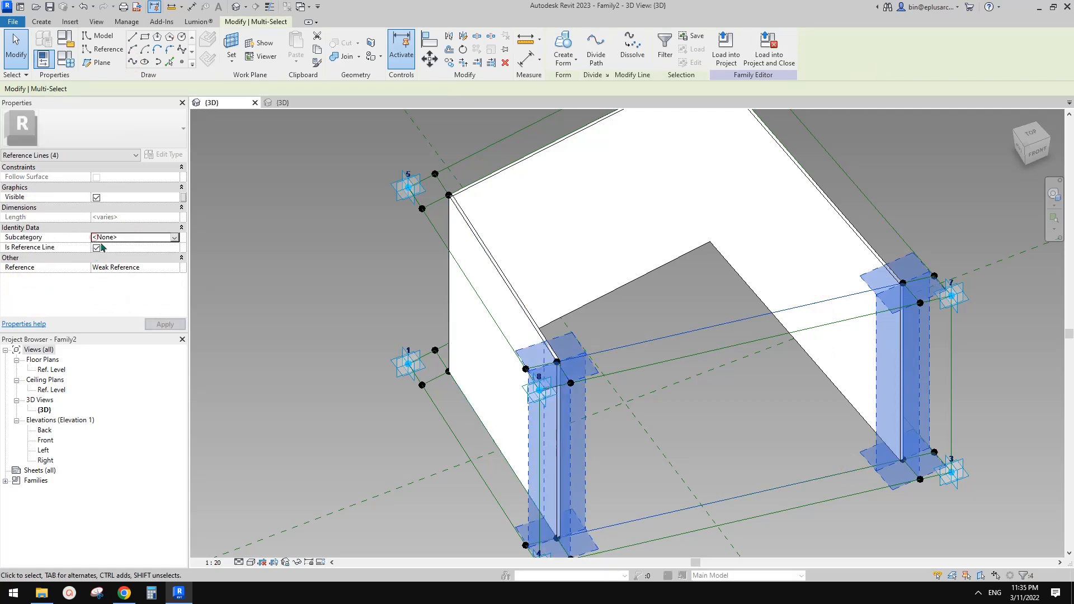
pyautogui.click(564, 44)
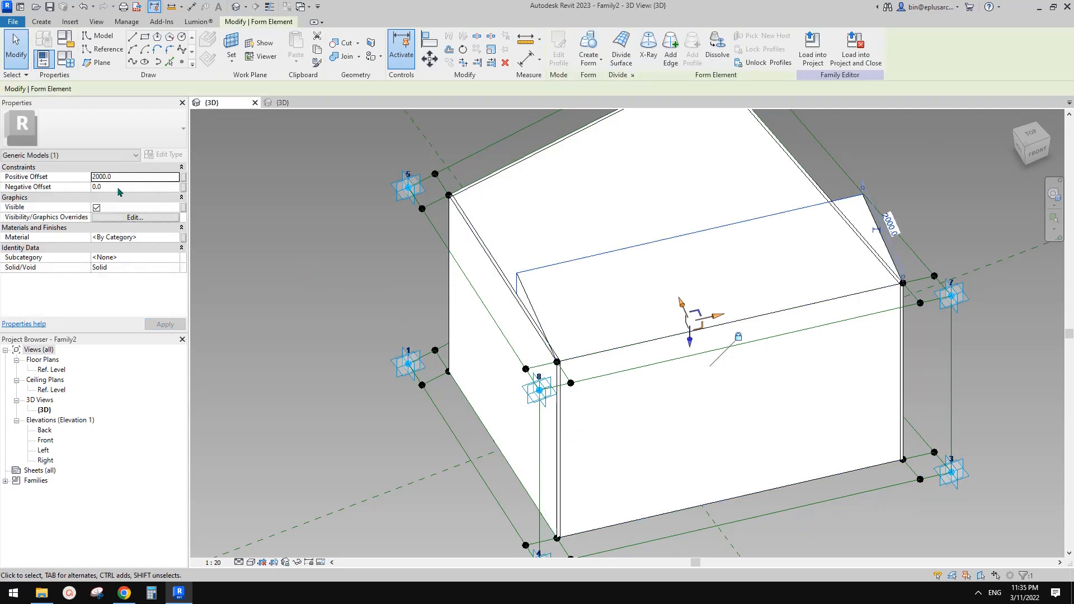
# Set the positive offset of the solid panel on the 8–7–3–4 side to 50
pyautogui.click(124, 178)
pyautogui.write('50')
pyautogui.press('Return')
# Join the geometry of the two solid panels that meet at the 5–1 corner
pyautogui.keyDown('shift'); pyautogui.moveTo(643, 375); pyautogui.dragTo(827, 292, button='middle'); pyautogui.keyUp('shift')
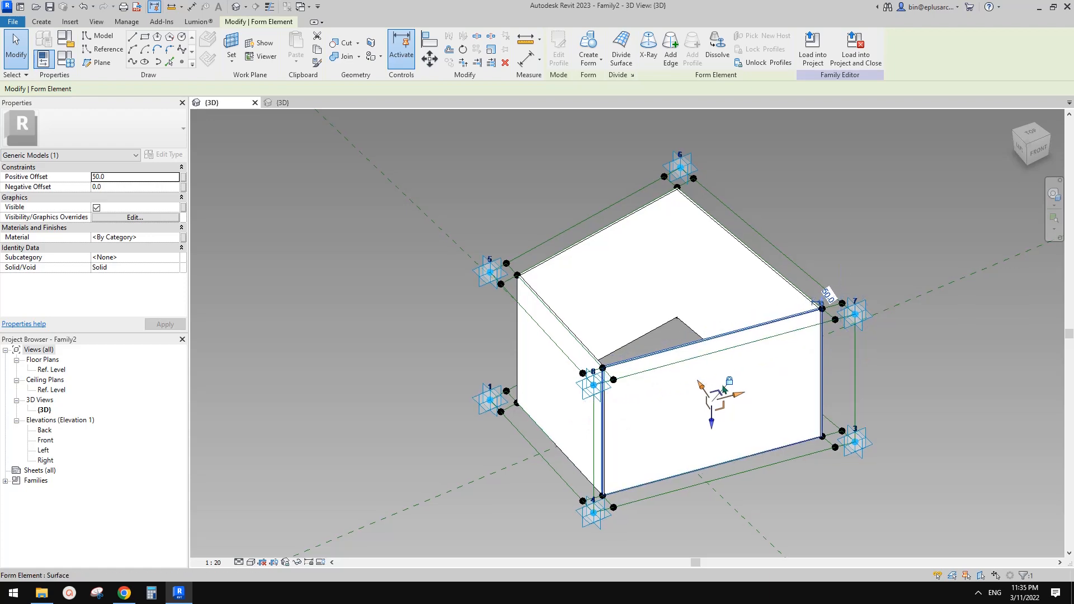
pyautogui.scroll(6, 599, 415)
pyautogui.keyDown('shift'); pyautogui.moveTo(620, 400); pyautogui.dragTo(671, 362, button='middle'); pyautogui.keyUp('shift')
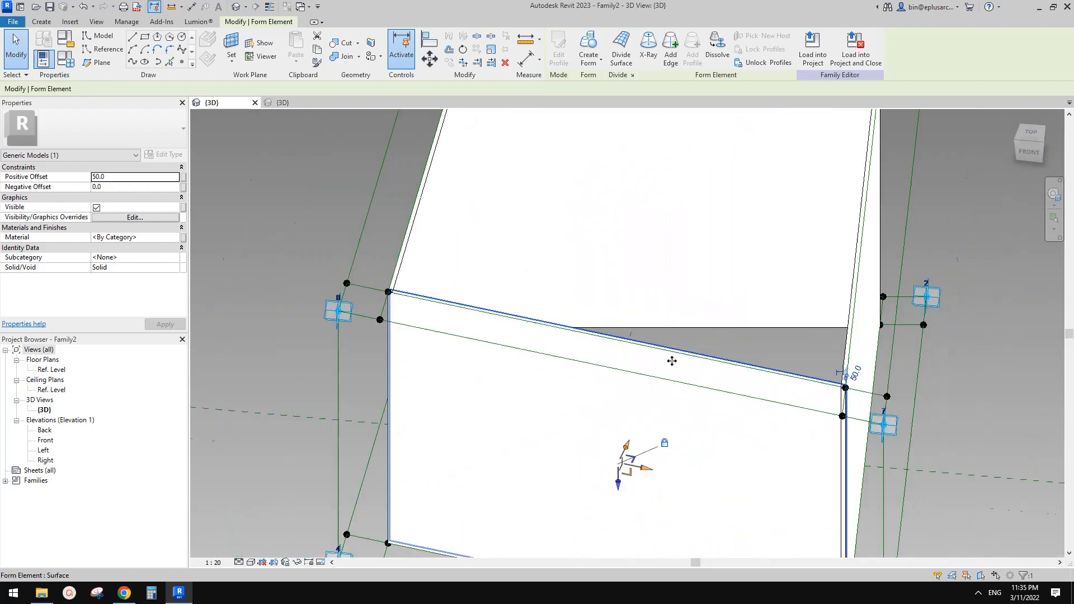
pyautogui.moveTo(602, 339); pyautogui.dragTo(706, 390, button='middle')
pyautogui.scroll(-1, 631, 221)
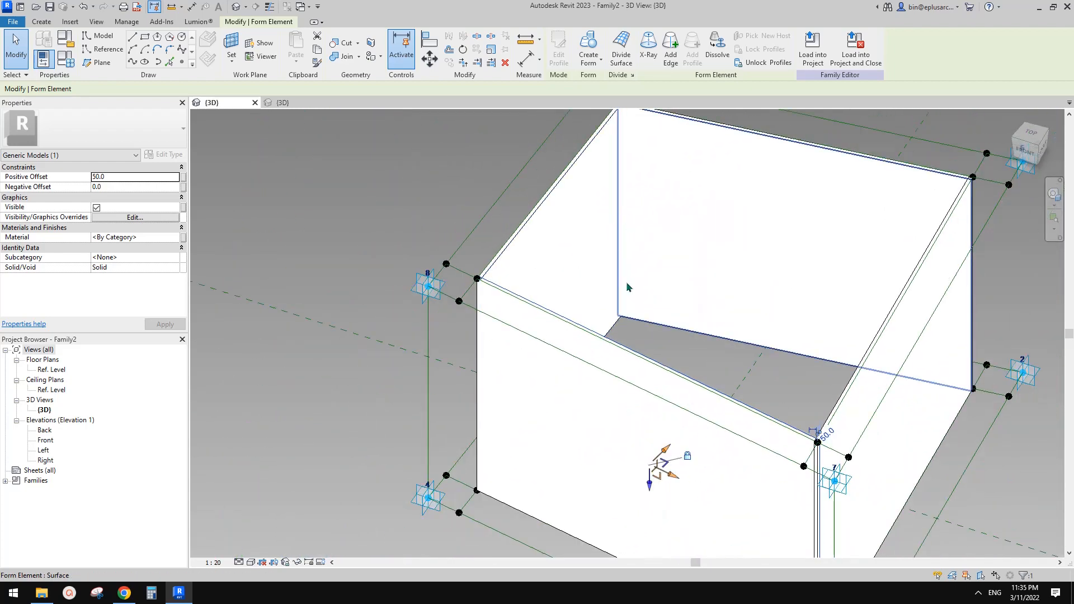
pyautogui.keyDown('shift'); pyautogui.moveTo(627, 287); pyautogui.dragTo(643, 314, button='middle'); pyautogui.keyUp('shift')
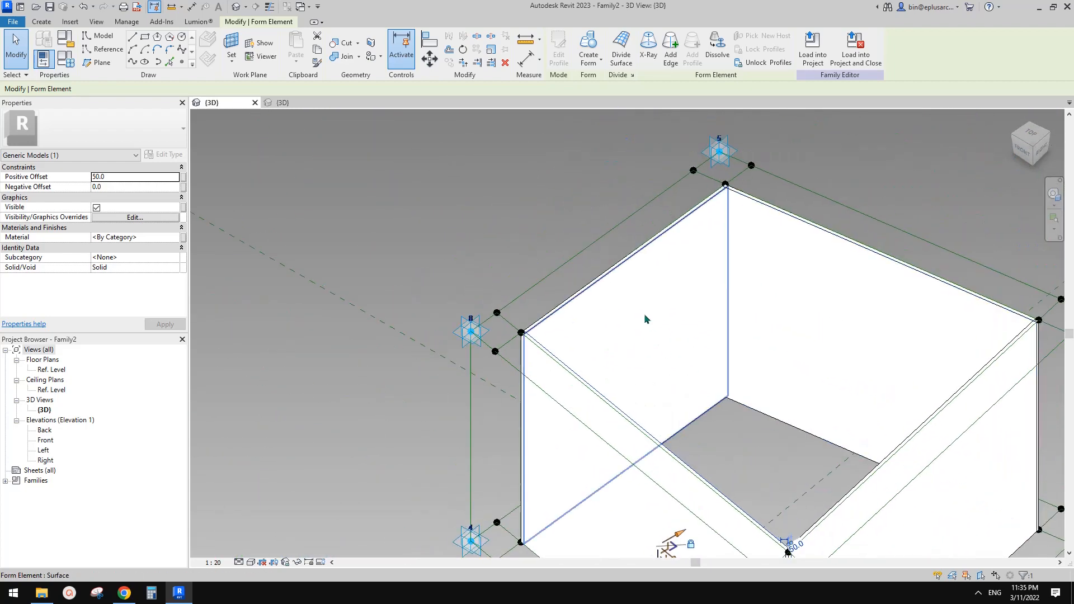
pyautogui.click(347, 59)
pyautogui.click(694, 296)
pyautogui.click(776, 297)
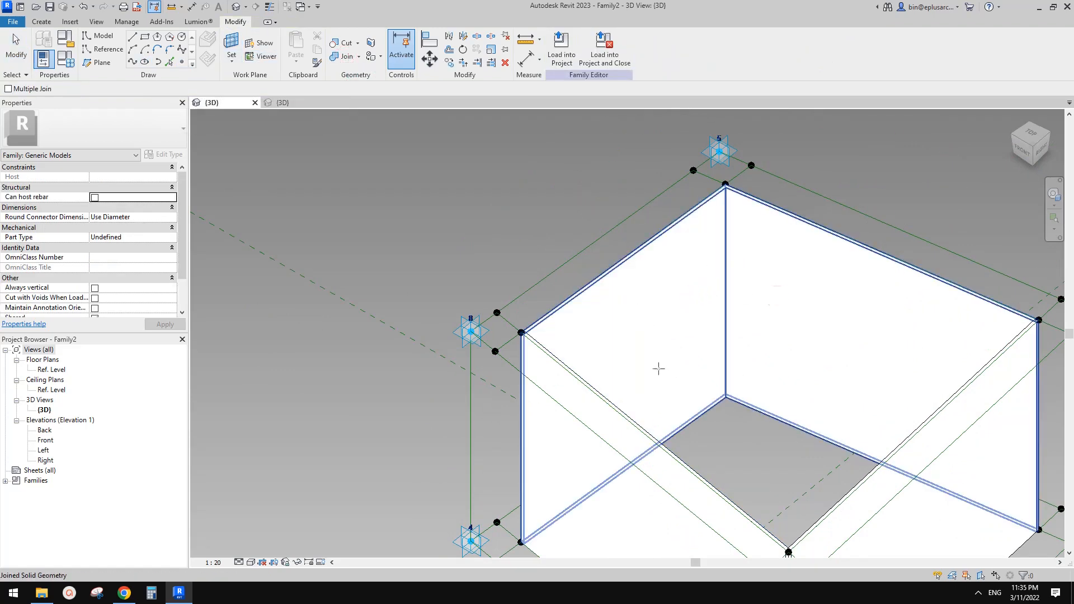
# Join the geometry of the remaining solid panels so that all four sides of the box are joined together
pyautogui.scroll(1, 632, 355)
pyautogui.moveTo(632, 356); pyautogui.dragTo(541, 173, button='middle')
pyautogui.click(630, 278)
pyautogui.click(580, 324)
pyautogui.scroll(-3, 631, 247)
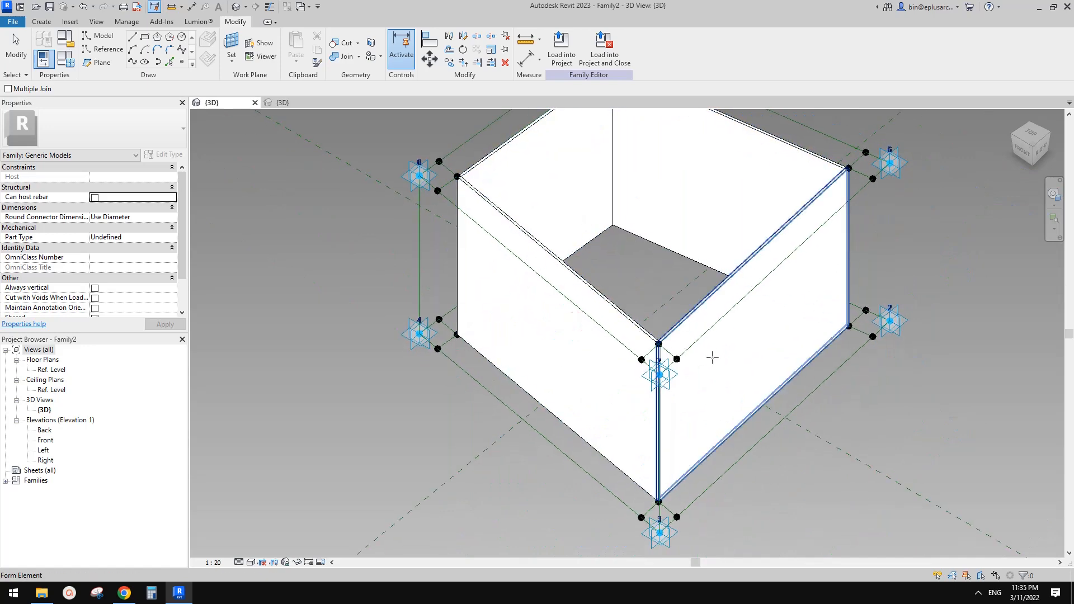
pyautogui.click(712, 357)
pyautogui.keyDown('shift'); pyautogui.moveTo(712, 357); pyautogui.dragTo(739, 361, button='middle'); pyautogui.keyUp('shift')
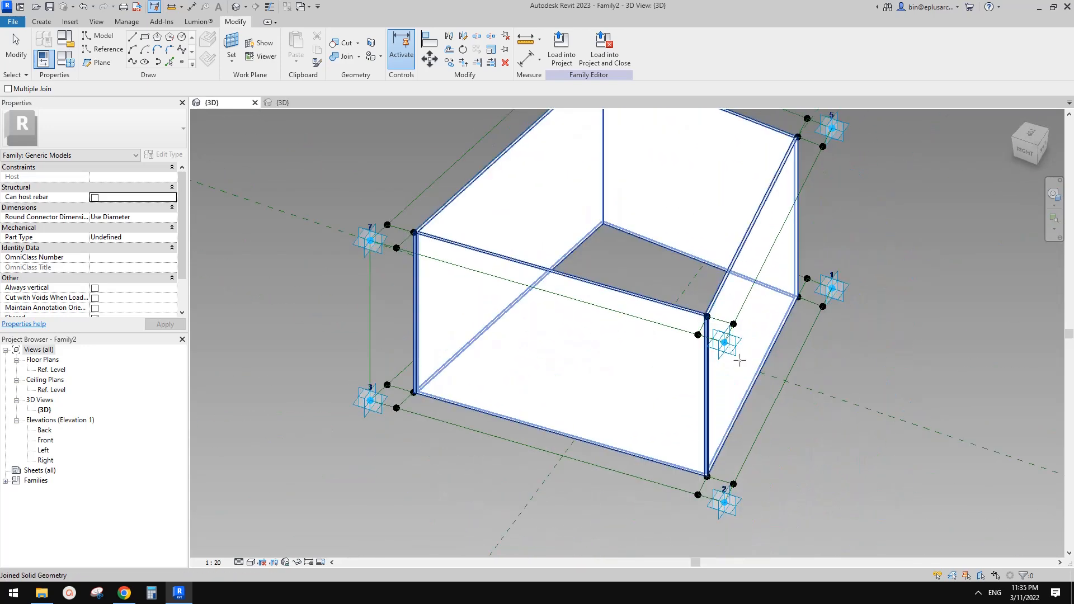
pyautogui.keyDown('shift'); pyautogui.moveTo(683, 391); pyautogui.dragTo(712, 348, button='middle'); pyautogui.keyUp('shift')
pyautogui.press('Escape')
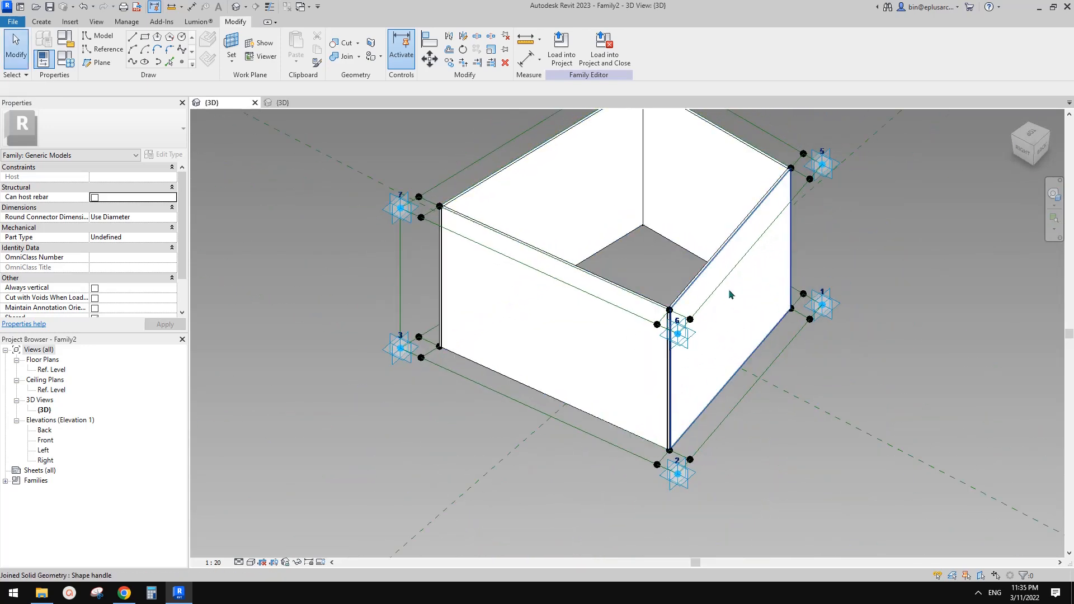
# Load the panel family into the ceiling mass family, overwriting the existing version
pyautogui.keyDown('shift'); pyautogui.moveTo(729, 293); pyautogui.dragTo(750, 354, button='middle'); pyautogui.keyUp('shift')
pyautogui.keyDown('shift'); pyautogui.moveTo(689, 374); pyautogui.dragTo(707, 389, button='middle'); pyautogui.keyUp('shift')
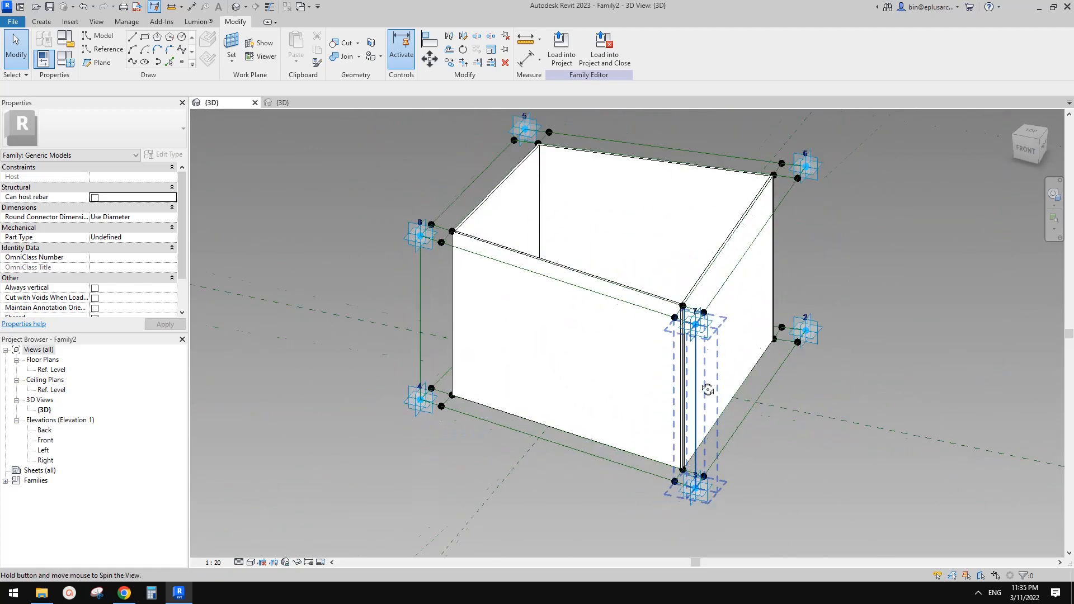
pyautogui.click(561, 54)
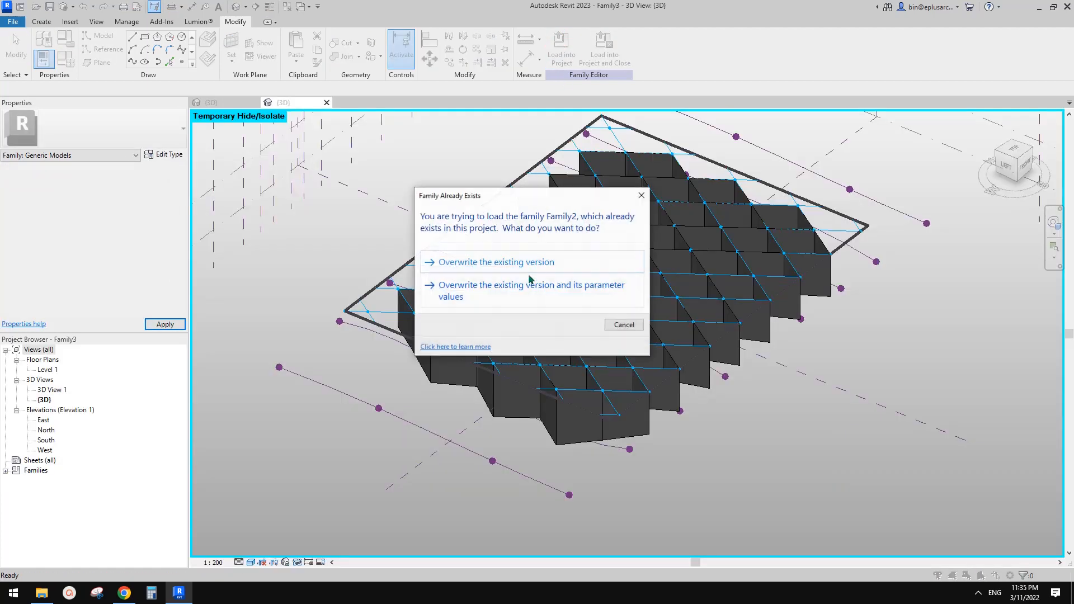
pyautogui.click(530, 263)
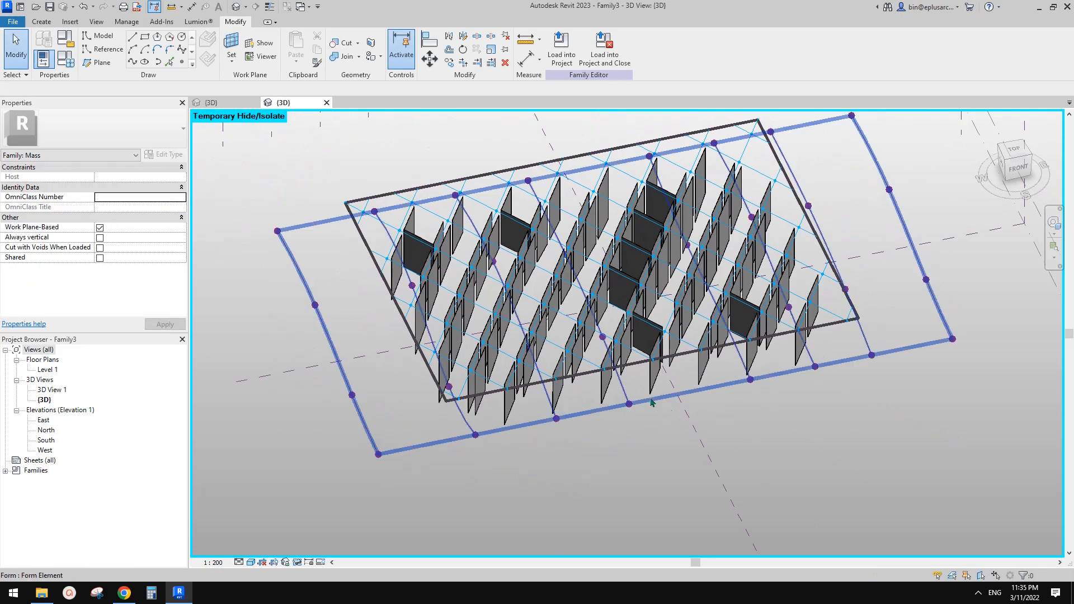
pyautogui.keyDown('shift'); pyautogui.moveTo(651, 401); pyautogui.dragTo(654, 347, button='middle'); pyautogui.keyUp('shift')
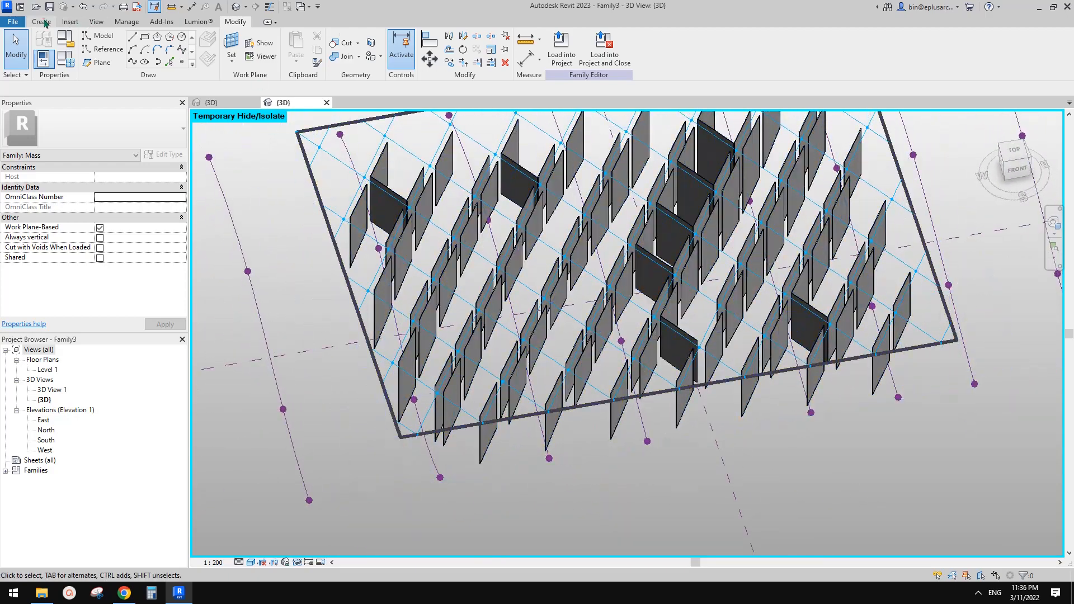
pyautogui.click(41, 22)
pyautogui.click(302, 45)
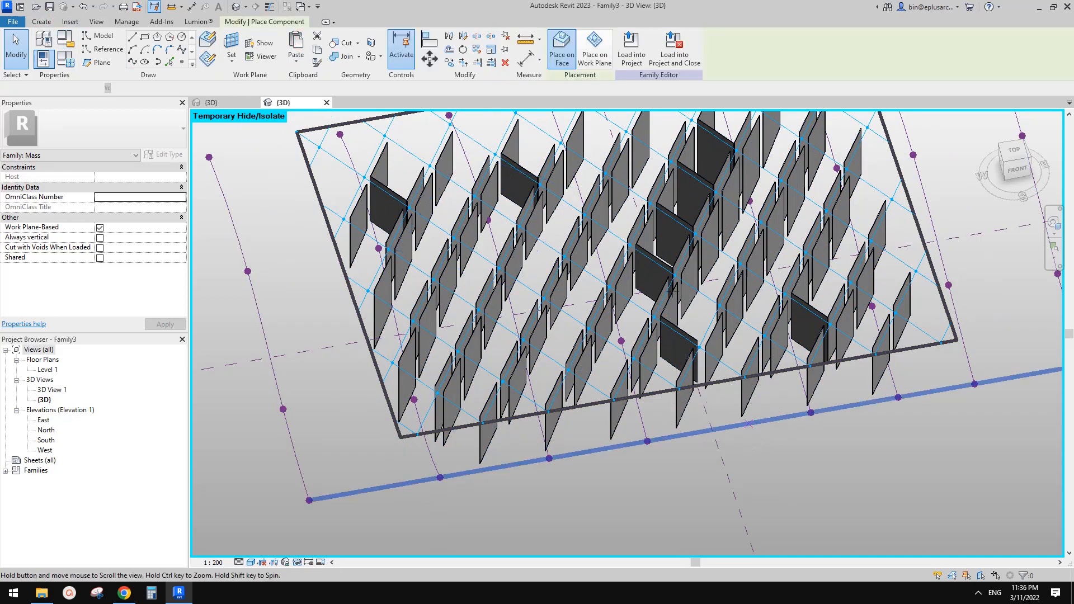
pyautogui.moveTo(806, 489); pyautogui.dragTo(745, 439, button='middle')
pyautogui.press('Escape')
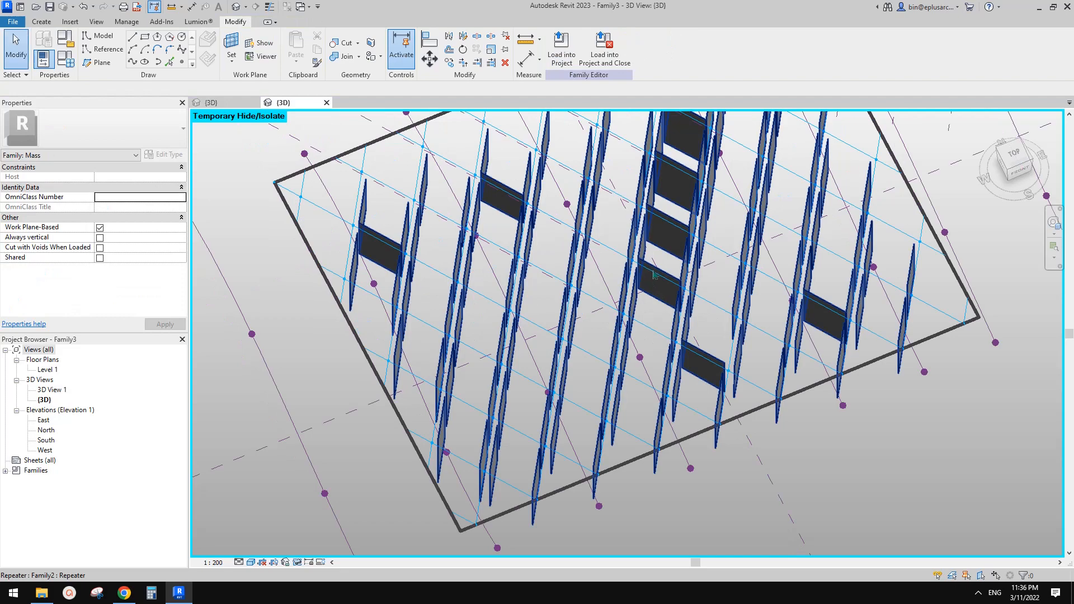
# Delete the repeater of Family2 components from the divided surfaces
pyautogui.click(653, 274)
pyautogui.keyDown('shift'); pyautogui.moveTo(653, 275); pyautogui.dragTo(632, 272, button='middle'); pyautogui.keyUp('shift')
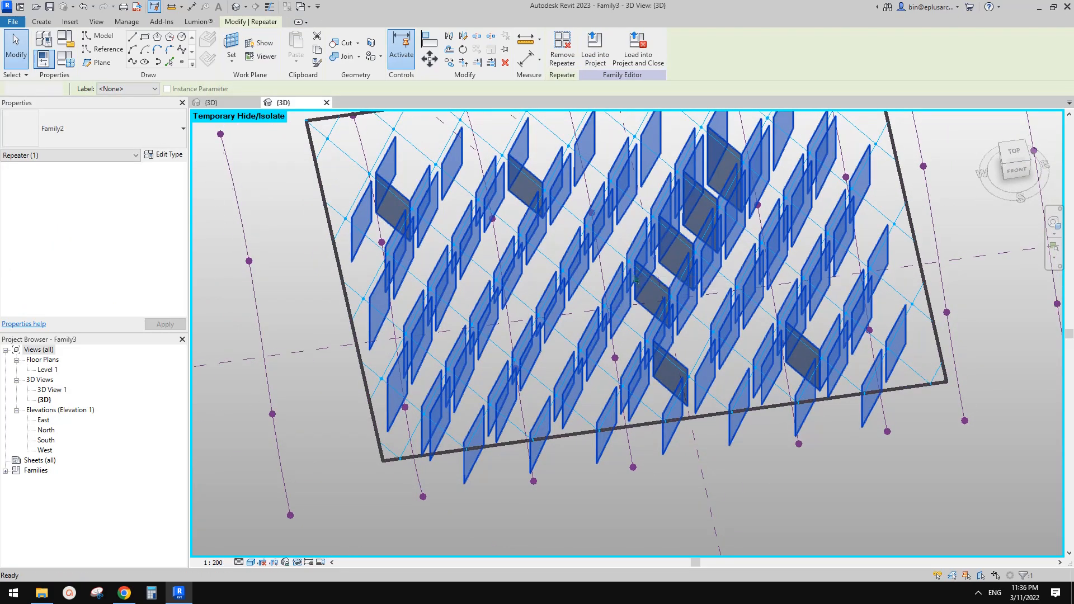
pyautogui.press('Delete')
pyautogui.keyDown('shift'); pyautogui.moveTo(643, 306); pyautogui.dragTo(652, 422, button='middle'); pyautogui.keyUp('shift')
pyautogui.press('r')
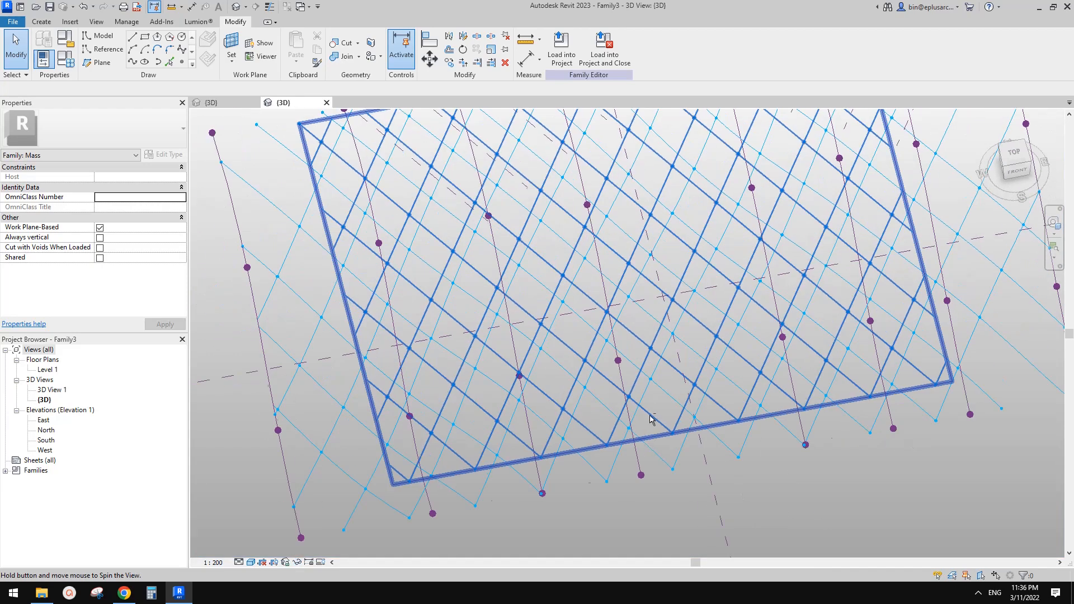
# Start placing a Family2 component, setting its points 1 to 4 on the nodes of one diamond cell of the lower divided surface
pyautogui.click(43, 23)
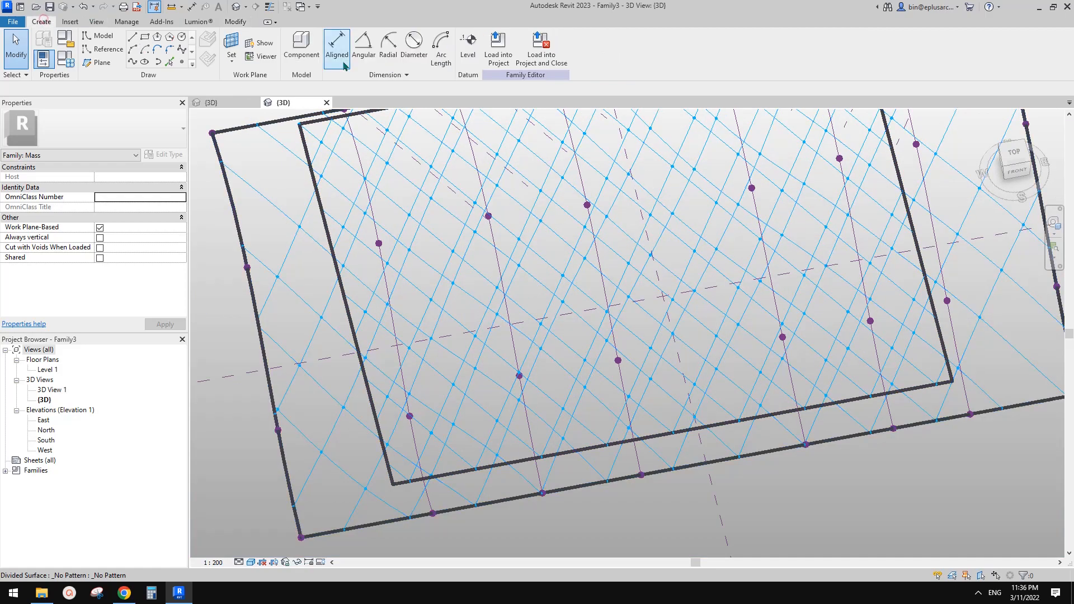
pyautogui.click(302, 49)
pyautogui.keyDown('shift'); pyautogui.moveTo(664, 260); pyautogui.dragTo(715, 348, button='middle'); pyautogui.keyUp('shift')
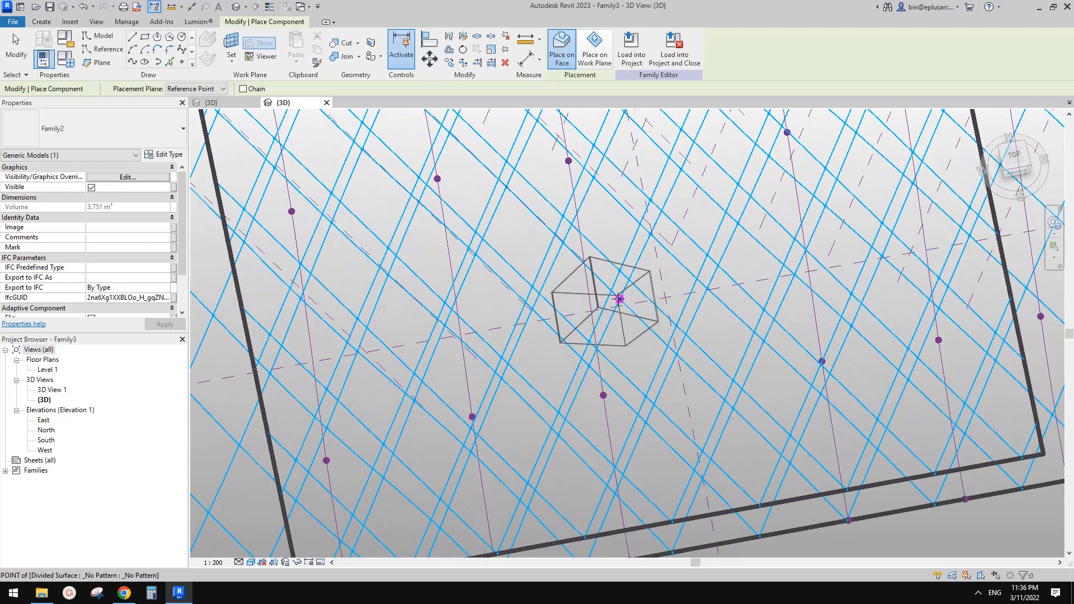
pyautogui.click(619, 299)
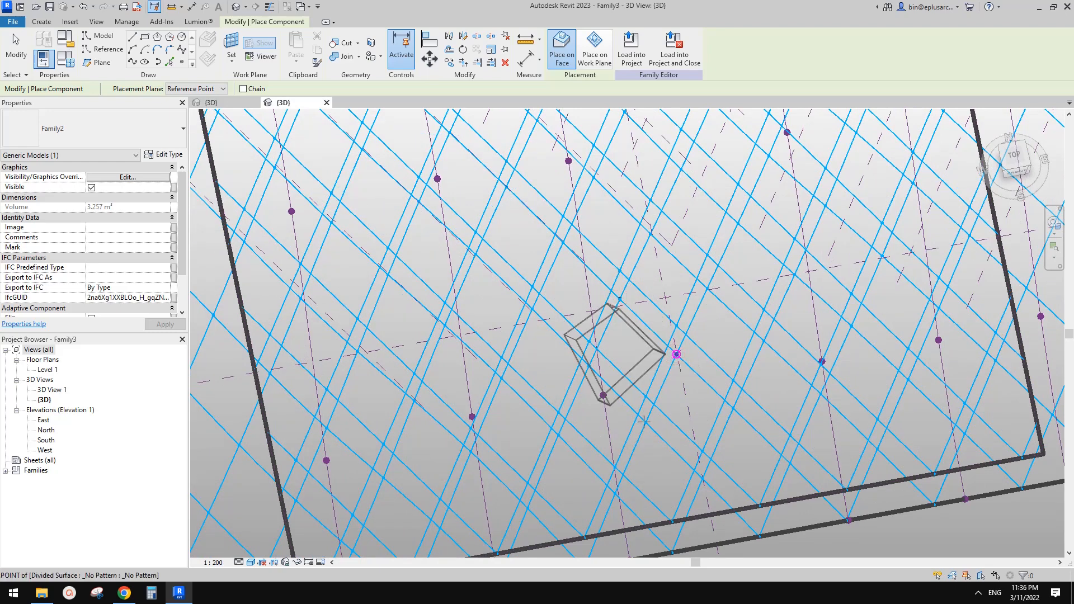
pyautogui.click(676, 354)
pyautogui.click(645, 423)
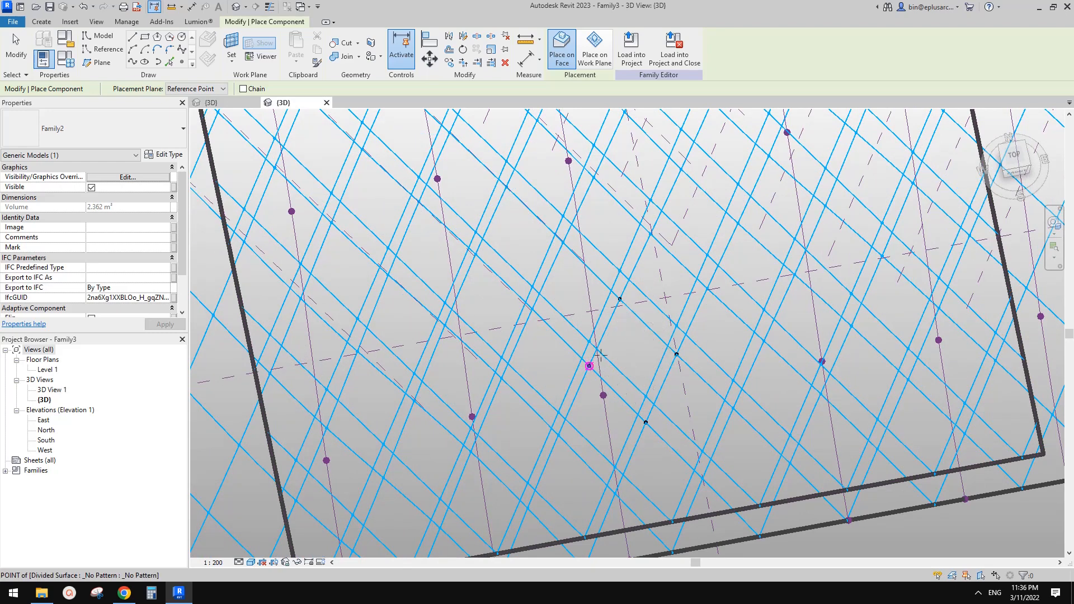
pyautogui.click(589, 367)
# Finish the component by placing points 5 to 8 on the corresponding nodes of the upper divided surface
pyautogui.click(620, 272)
pyautogui.click(676, 326)
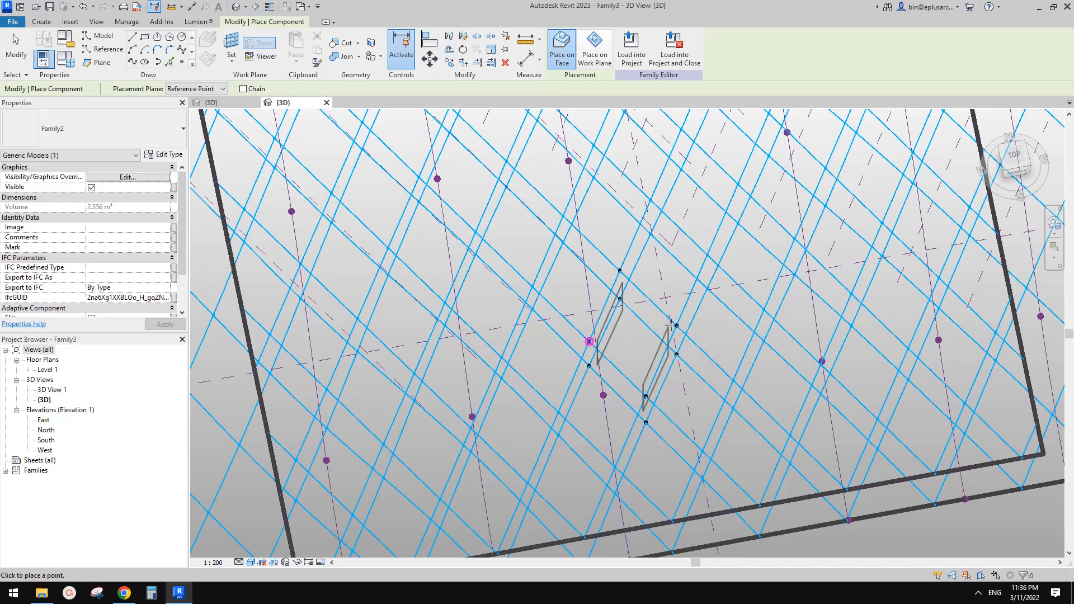
pyautogui.click(589, 341)
pyautogui.press('Escape')
pyautogui.press('Escape')
pyautogui.keyDown('shift'); pyautogui.moveTo(660, 350); pyautogui.dragTo(719, 282, button='middle'); pyautogui.keyUp('shift')
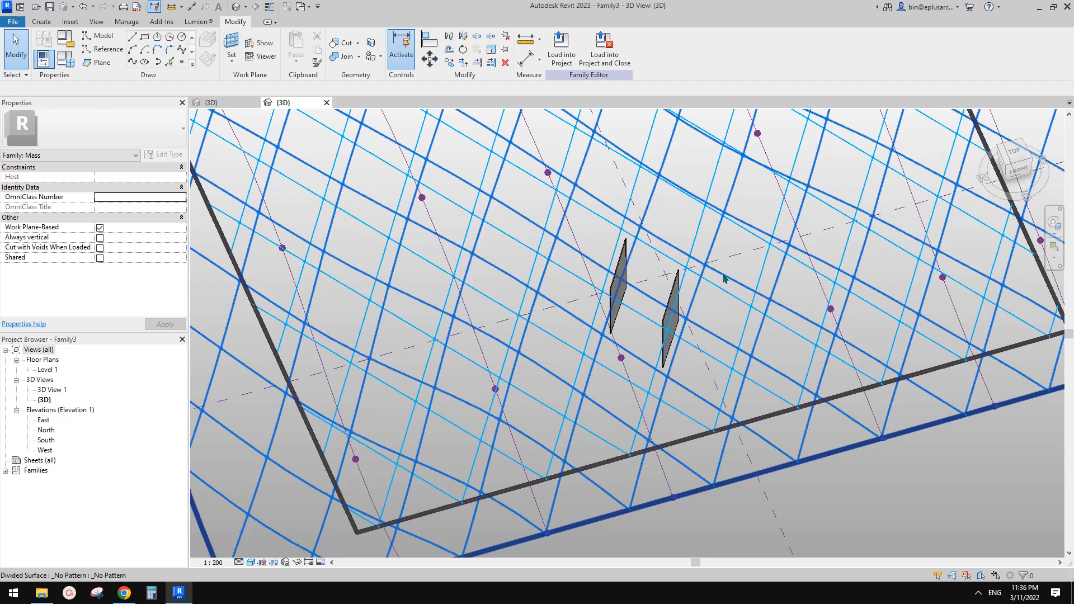
# Select the placed Family2 component and open its family for editing
pyautogui.moveTo(700, 294); pyautogui.dragTo(695, 300, button='middle')
pyautogui.scroll(2, 674, 303)
pyautogui.click(683, 294)
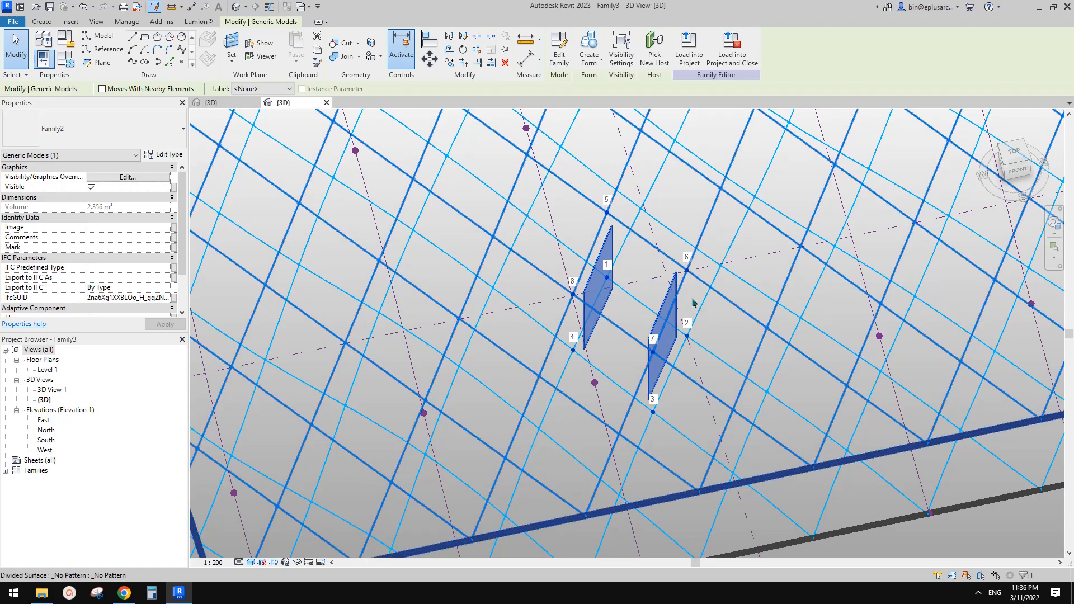
pyautogui.keyDown('shift'); pyautogui.moveTo(693, 303); pyautogui.dragTo(655, 319, button='middle'); pyautogui.keyUp('shift')
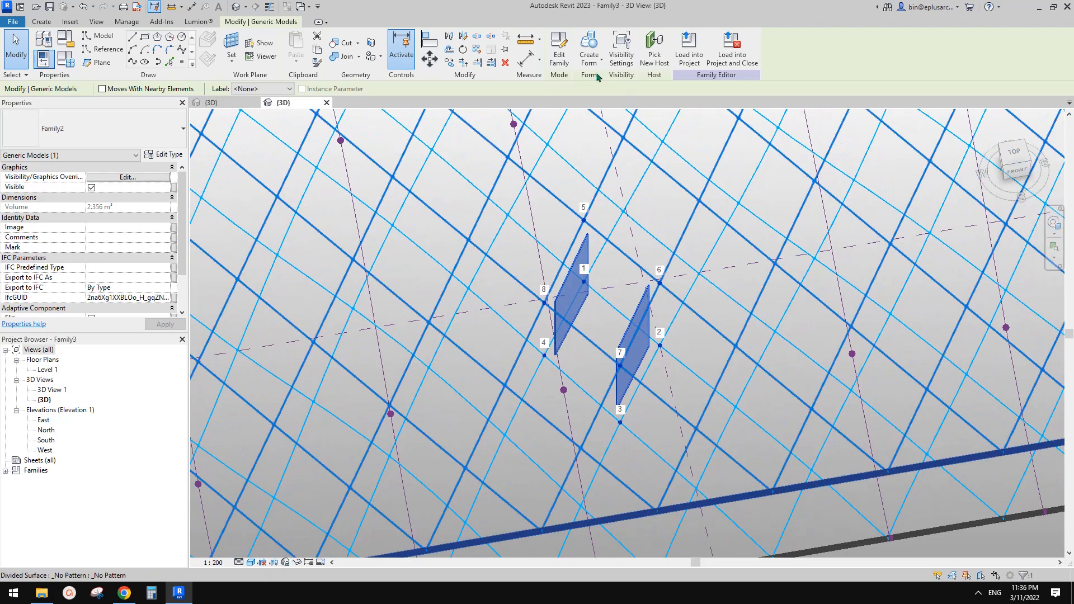
pyautogui.click(559, 48)
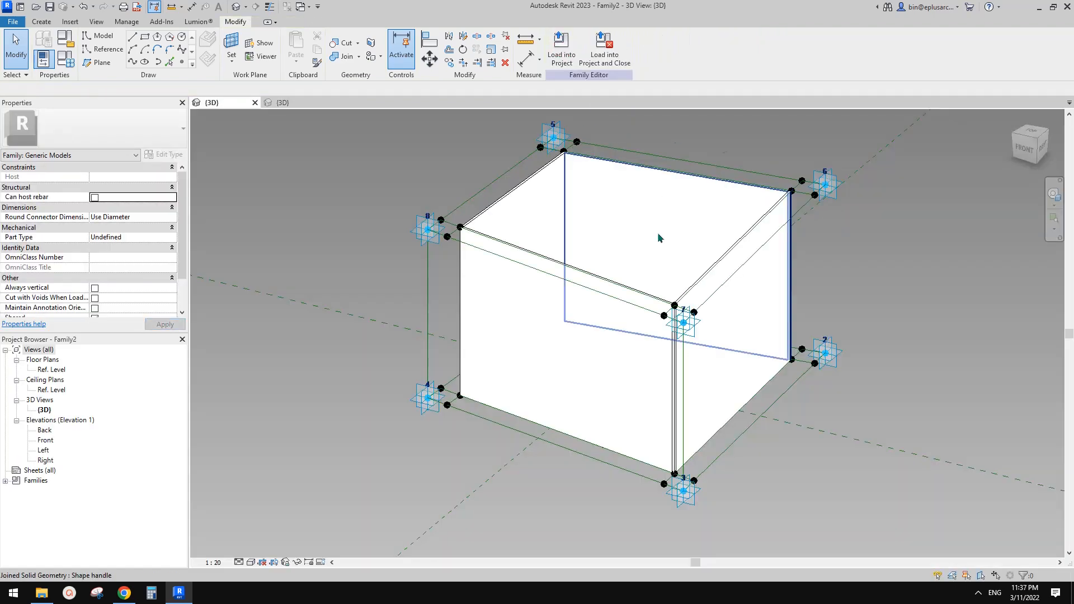
# Unjoin the geometry of the four solid panels in the family
pyautogui.keyDown('shift'); pyautogui.moveTo(658, 237); pyautogui.dragTo(589, 216, button='middle'); pyautogui.keyUp('shift')
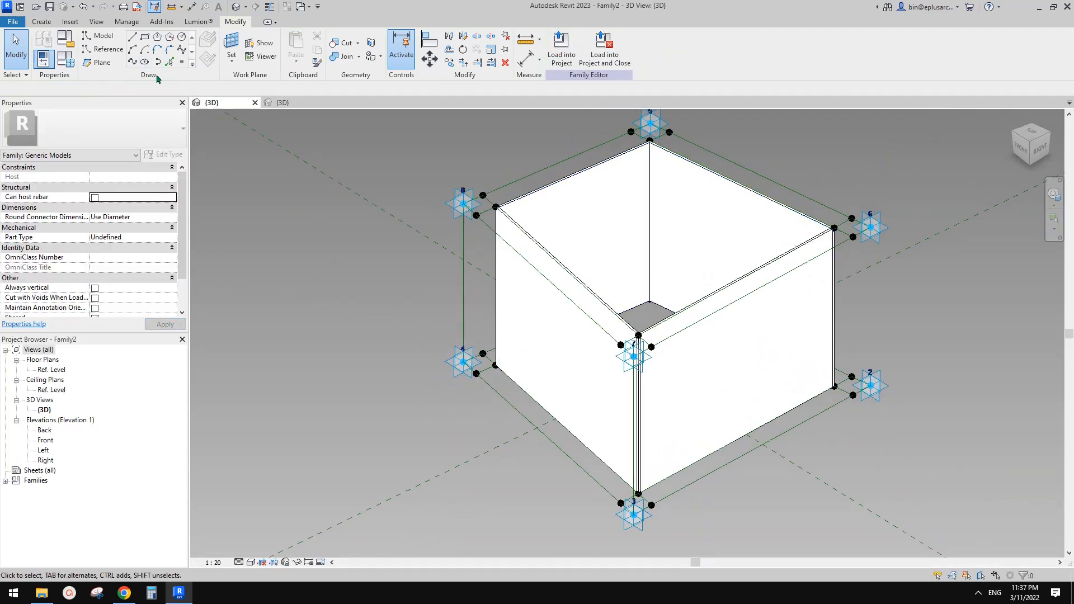
pyautogui.click(358, 57)
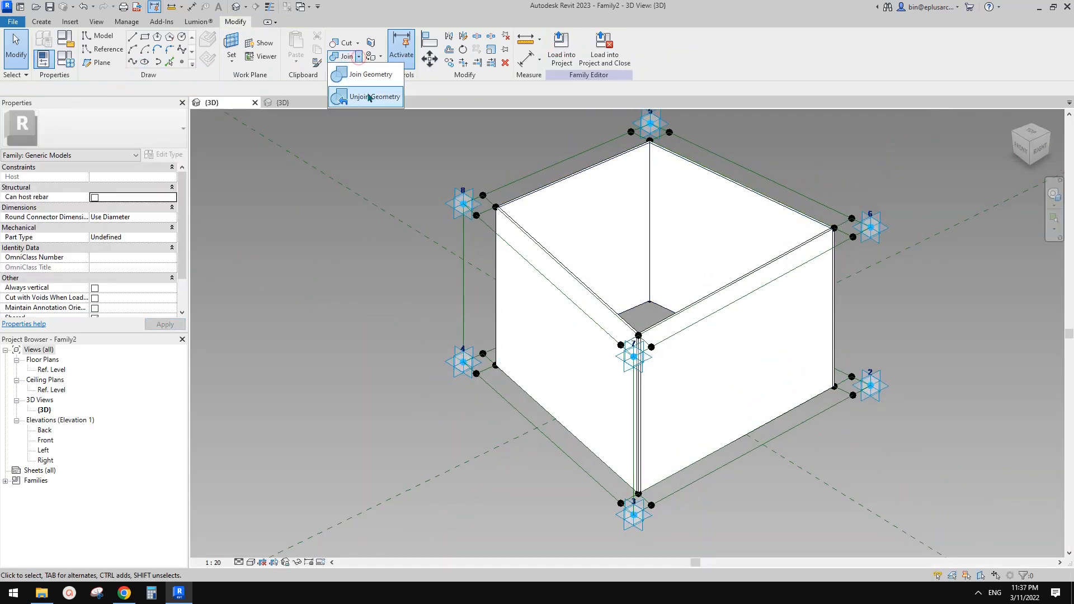
pyautogui.click(367, 94)
pyautogui.click(561, 336)
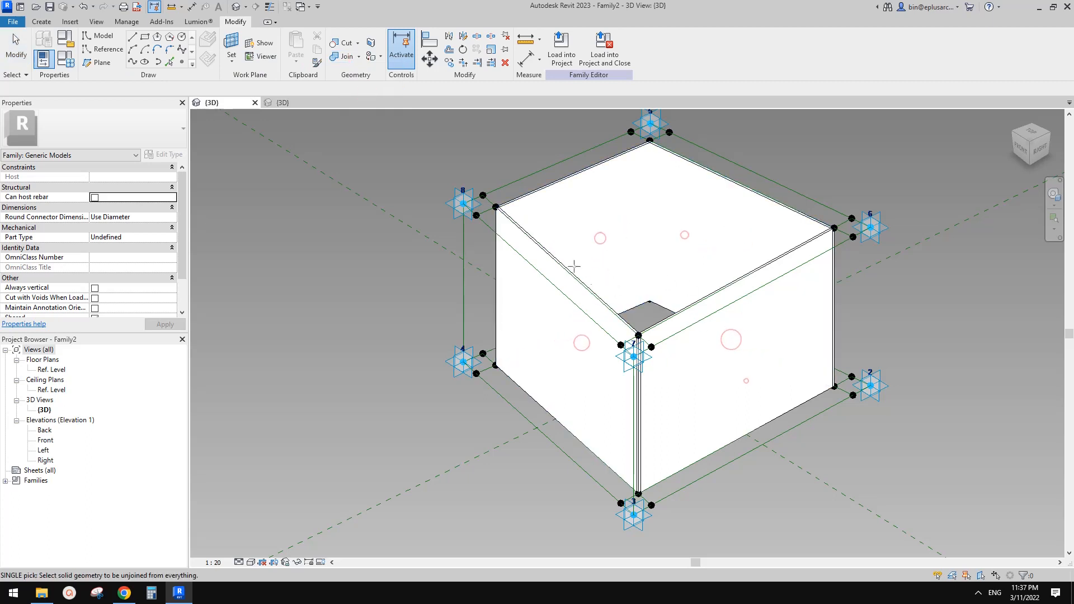
# Reload the family with the unjoined panels into the mass family, overwriting the existing version
pyautogui.click(561, 47)
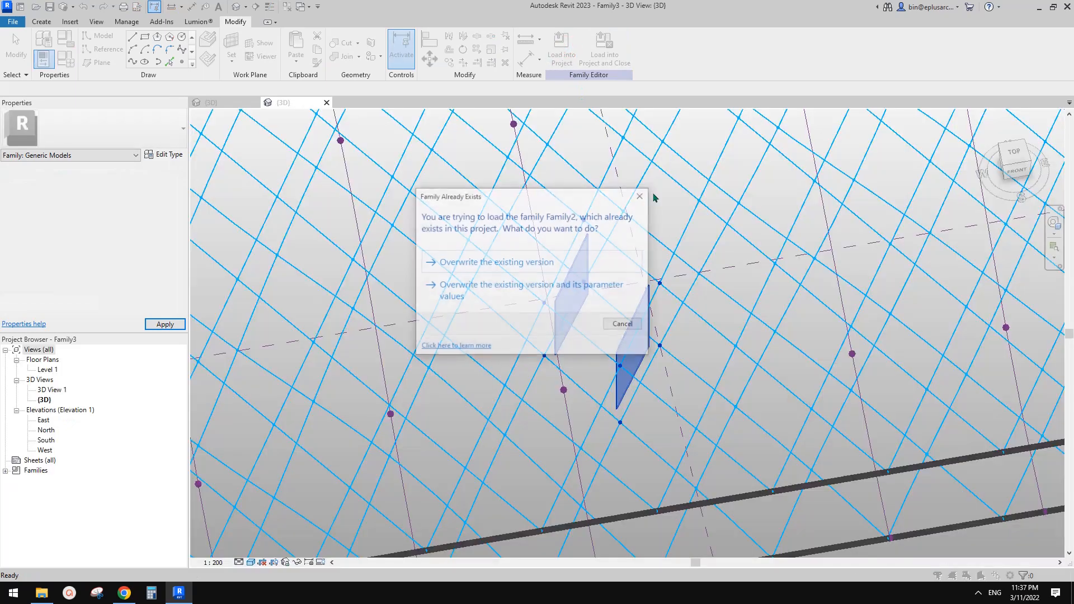
pyautogui.click(545, 262)
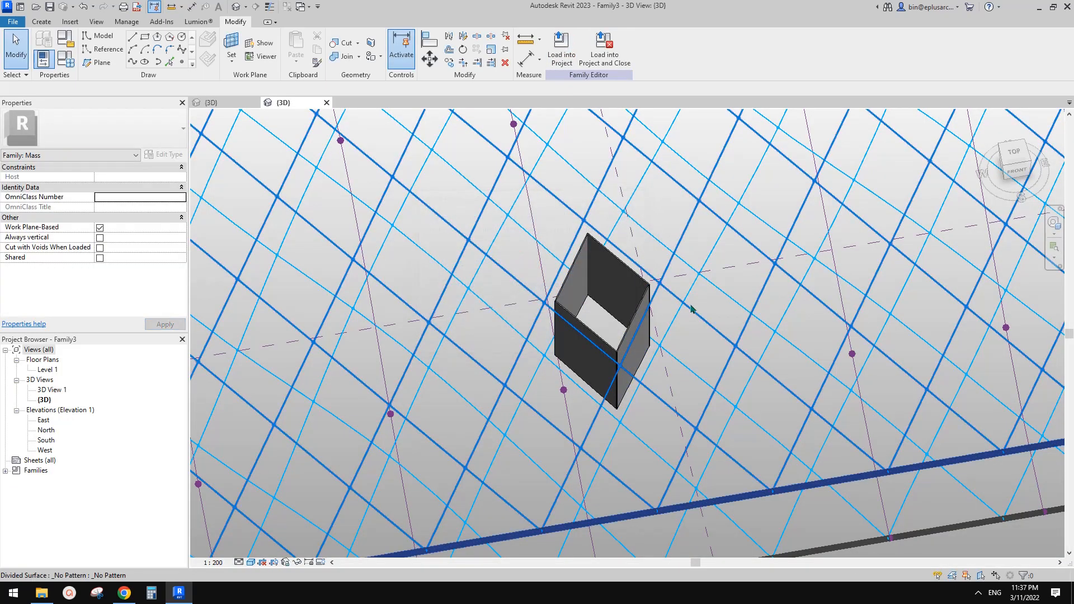
pyautogui.scroll(-2, 650, 334)
pyautogui.keyDown('shift'); pyautogui.moveTo(674, 364); pyautogui.dragTo(653, 309, button='middle'); pyautogui.keyUp('shift')
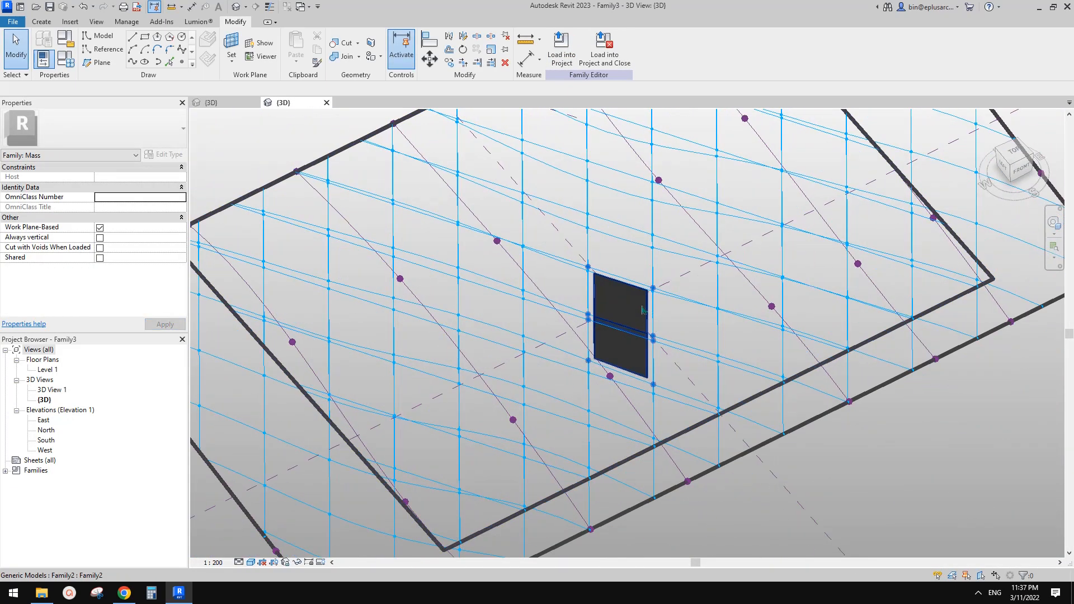
# Repeat the placed Family2 component across the divided surfaces and inspect the lattice from several sides
pyautogui.click(642, 311)
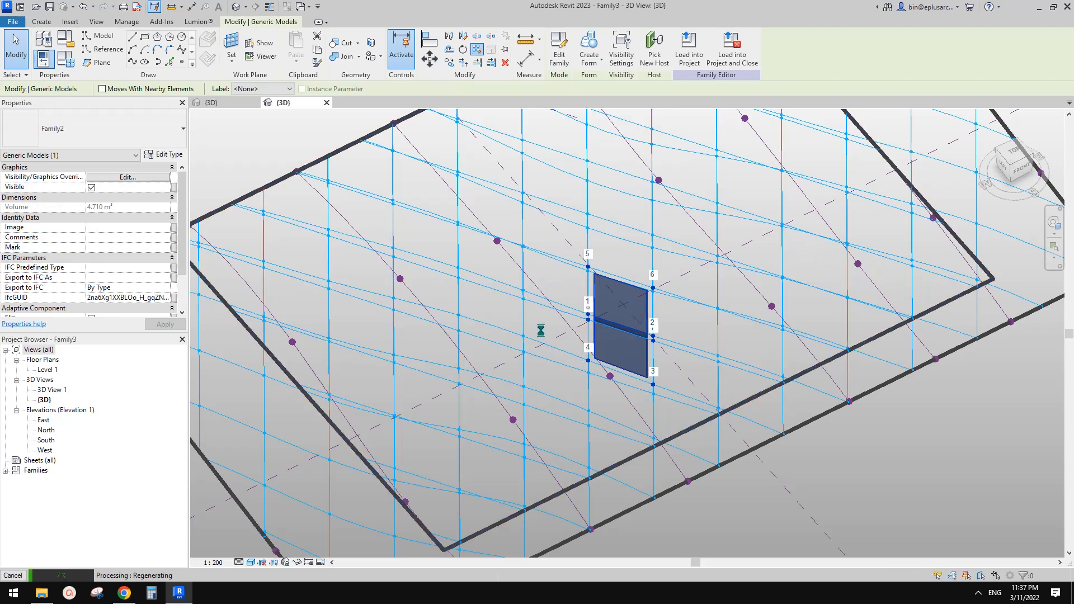
pyautogui.keyDown('shift'); pyautogui.moveTo(540, 331); pyautogui.dragTo(611, 233, button='middle'); pyautogui.keyUp('shift')
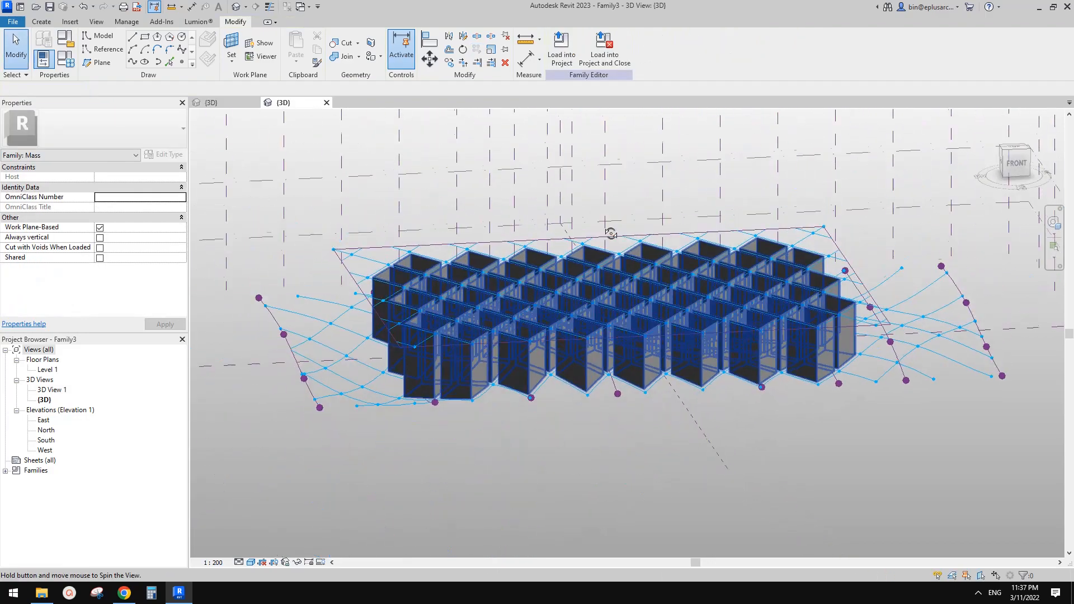
pyautogui.keyDown('shift'); pyautogui.moveTo(674, 396); pyautogui.dragTo(483, 351, button='middle'); pyautogui.keyUp('shift')
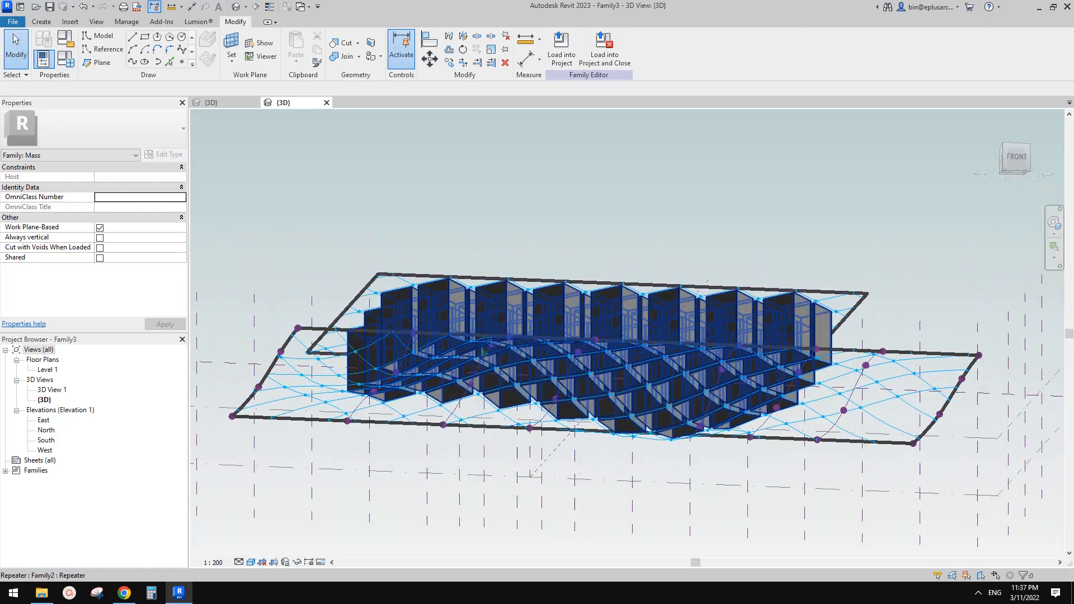
pyautogui.keyDown('shift'); pyautogui.moveTo(647, 388); pyautogui.dragTo(772, 456, button='middle'); pyautogui.keyUp('shift')
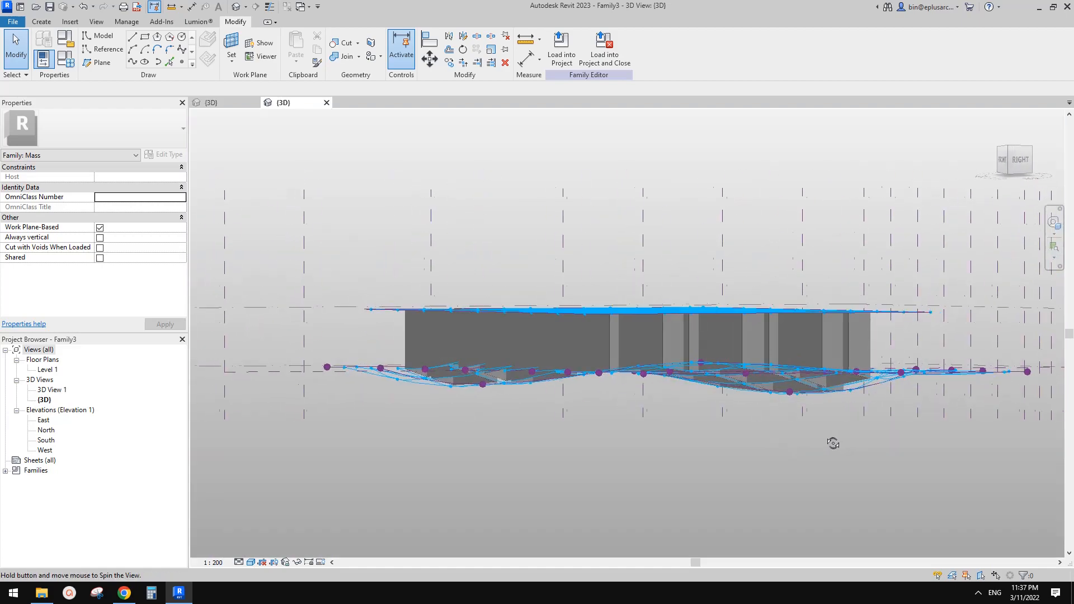
pyautogui.keyDown('shift'); pyautogui.moveTo(870, 386); pyautogui.dragTo(734, 438, button='middle'); pyautogui.keyUp('shift')
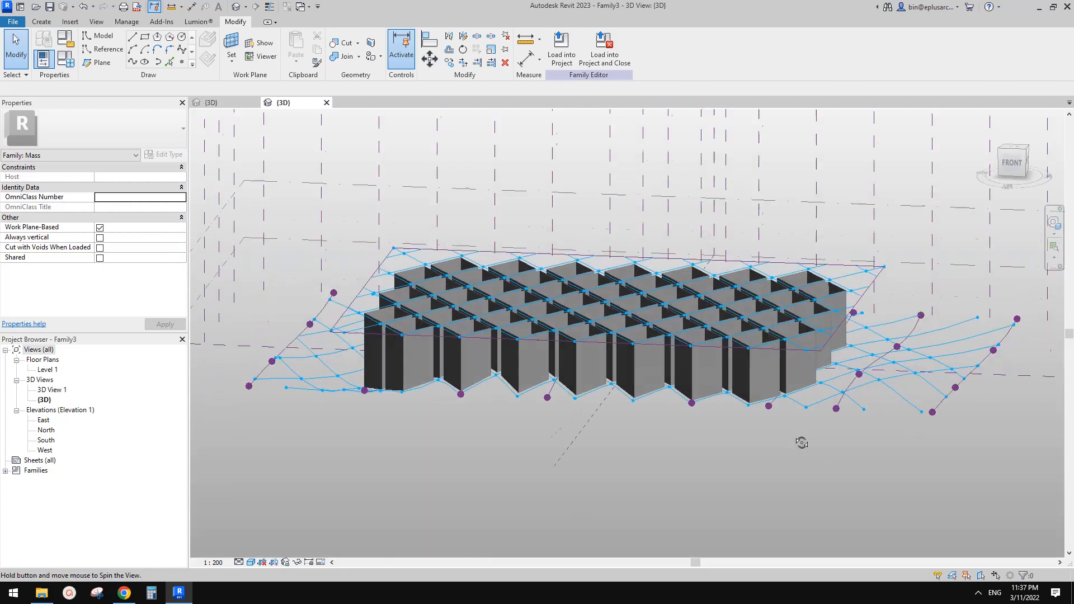
pyautogui.keyDown('shift'); pyautogui.moveTo(880, 347); pyautogui.dragTo(771, 284, button='middle'); pyautogui.keyUp('shift')
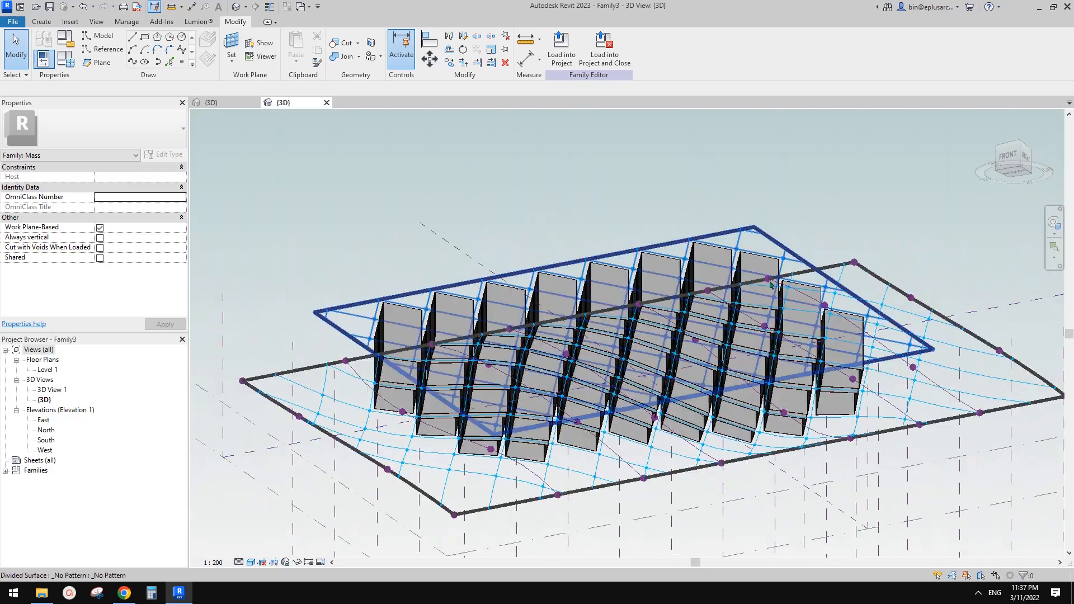
# Select the reference points at the two dips of the undulating lower surface in turn and inspect their positions
pyautogui.click(655, 417)
pyautogui.keyDown('shift'); pyautogui.moveTo(655, 419); pyautogui.dragTo(553, 291, button='middle'); pyautogui.keyUp('shift')
pyautogui.click(548, 269)
pyautogui.moveTo(551, 243); pyautogui.dragTo(764, 352)
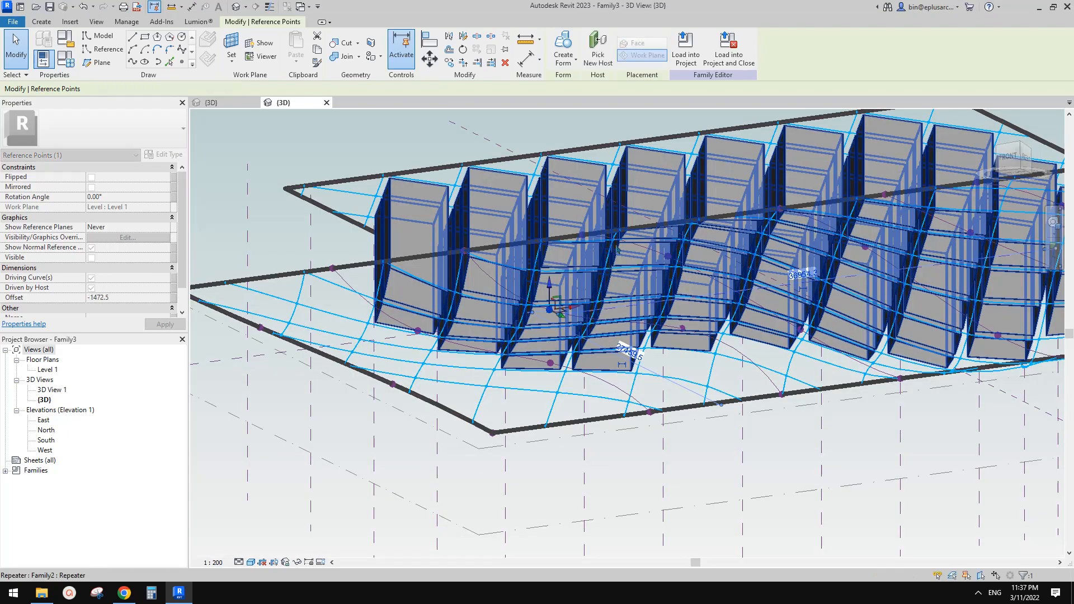
pyautogui.keyDown('shift'); pyautogui.moveTo(635, 249); pyautogui.dragTo(677, 347, button='middle'); pyautogui.keyUp('shift')
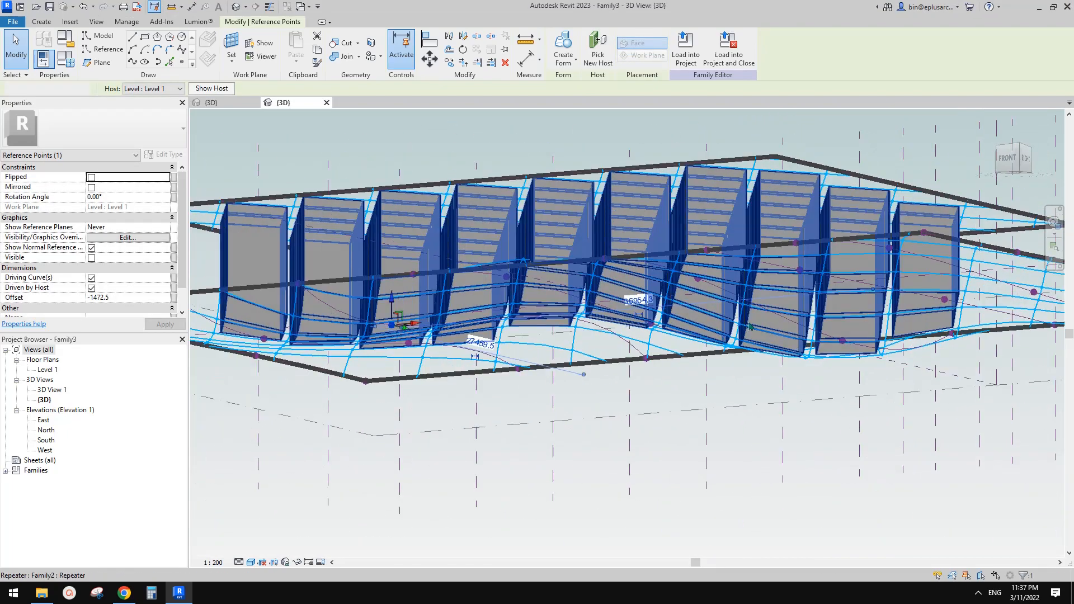
pyautogui.press('Escape')
pyautogui.click(843, 341)
pyautogui.keyDown('shift'); pyautogui.moveTo(845, 344); pyautogui.dragTo(839, 373, button='middle'); pyautogui.keyUp('shift')
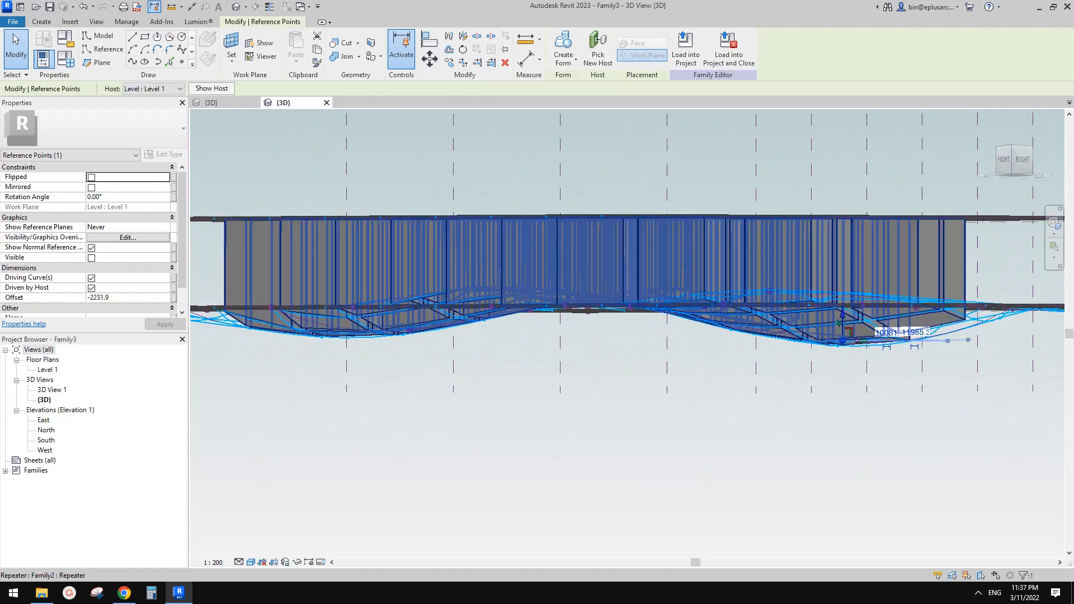
# Raise the selected reference point at the lower surface's dip to an offset of about 650 and deselect it
pyautogui.moveTo(843, 291); pyautogui.dragTo(842, 279)
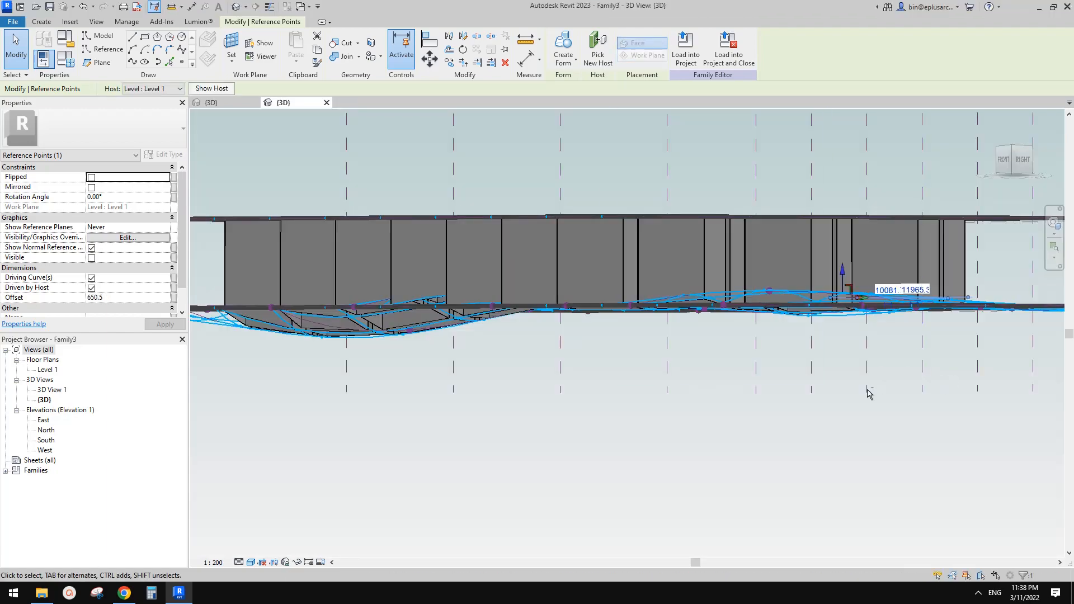
pyautogui.keyDown('shift'); pyautogui.moveTo(869, 393); pyautogui.dragTo(352, 291, button='middle'); pyautogui.keyUp('shift')
pyautogui.press('Escape')
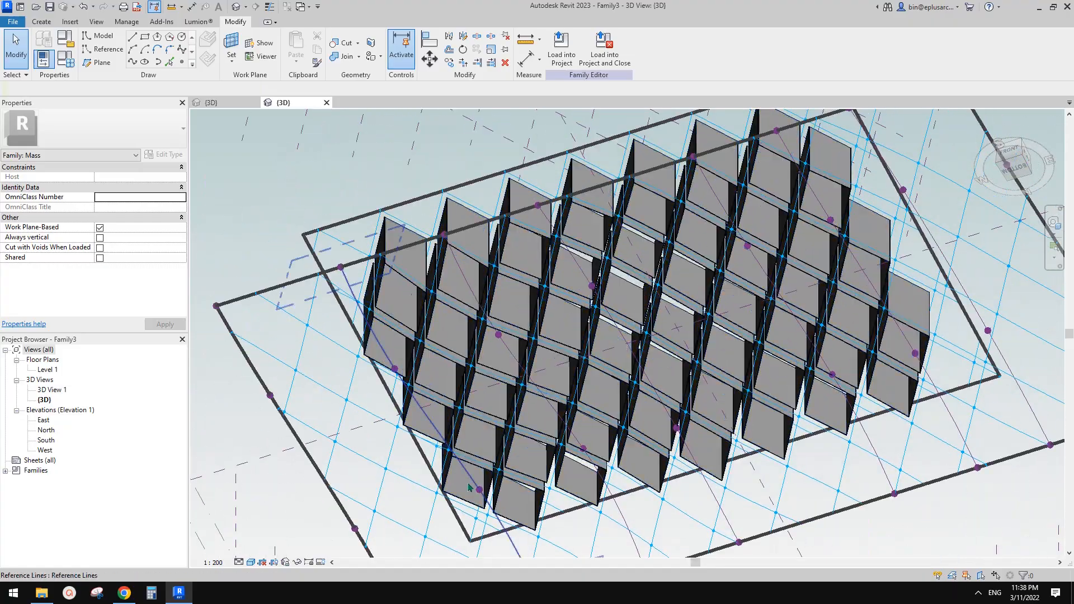
# Check the Hoshakuji Station photo in the Google Docs document in Chrome and compare it with the lattice's underside in Revit
pyautogui.click(125, 593)
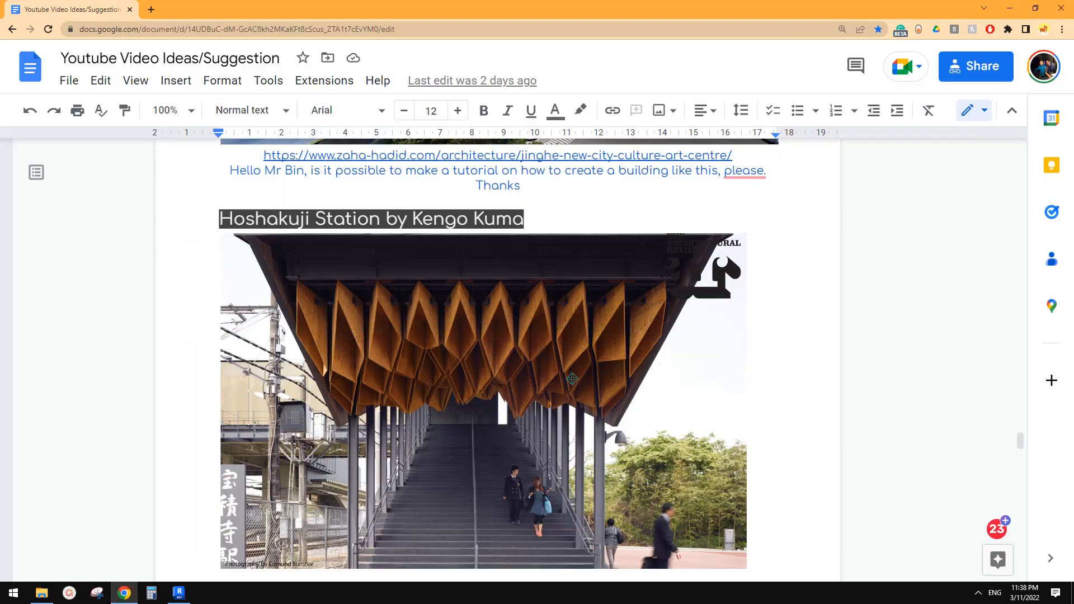
pyautogui.click(178, 593)
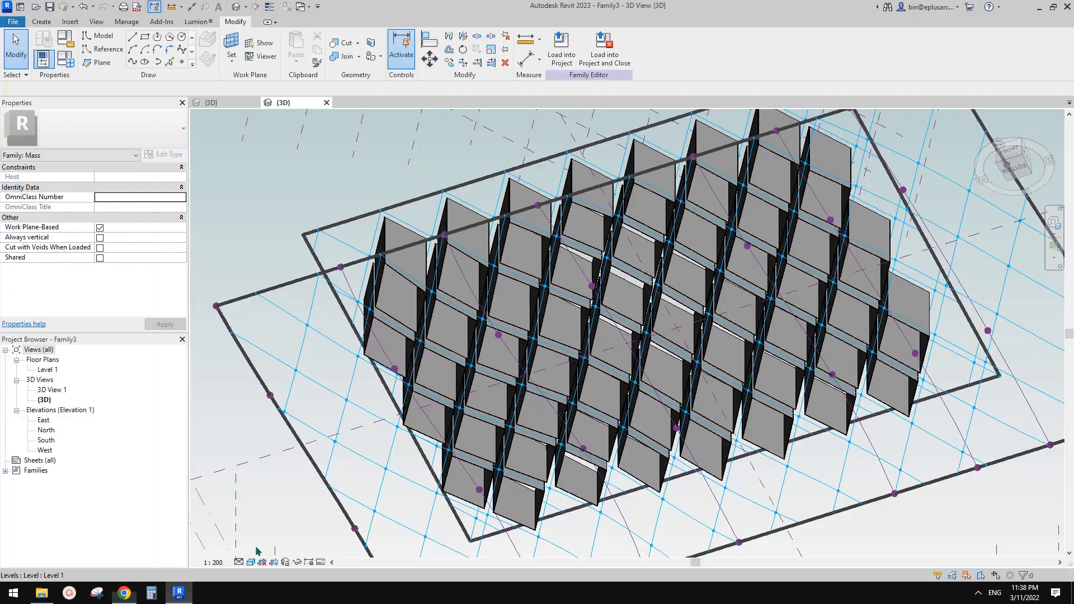
pyautogui.keyDown('shift'); pyautogui.moveTo(668, 395); pyautogui.dragTo(727, 268, button='middle'); pyautogui.keyUp('shift')
pyautogui.scroll(-2, 749, 407)
pyautogui.keyDown('shift'); pyautogui.moveTo(749, 407); pyautogui.dragTo(752, 389, button='middle'); pyautogui.keyUp('shift')
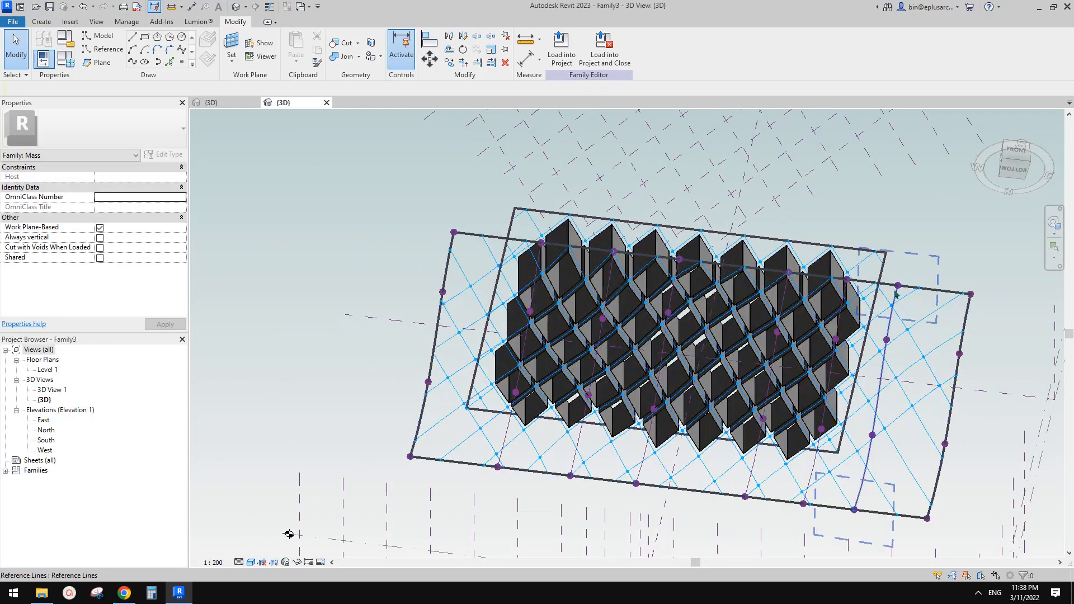
# Raise the interior reference point on the outermost populated curve of the lower surface to an offset of about 1877
pyautogui.click(886, 341)
pyautogui.keyDown('shift'); pyautogui.moveTo(887, 345); pyautogui.dragTo(828, 366, button='middle'); pyautogui.keyUp('shift')
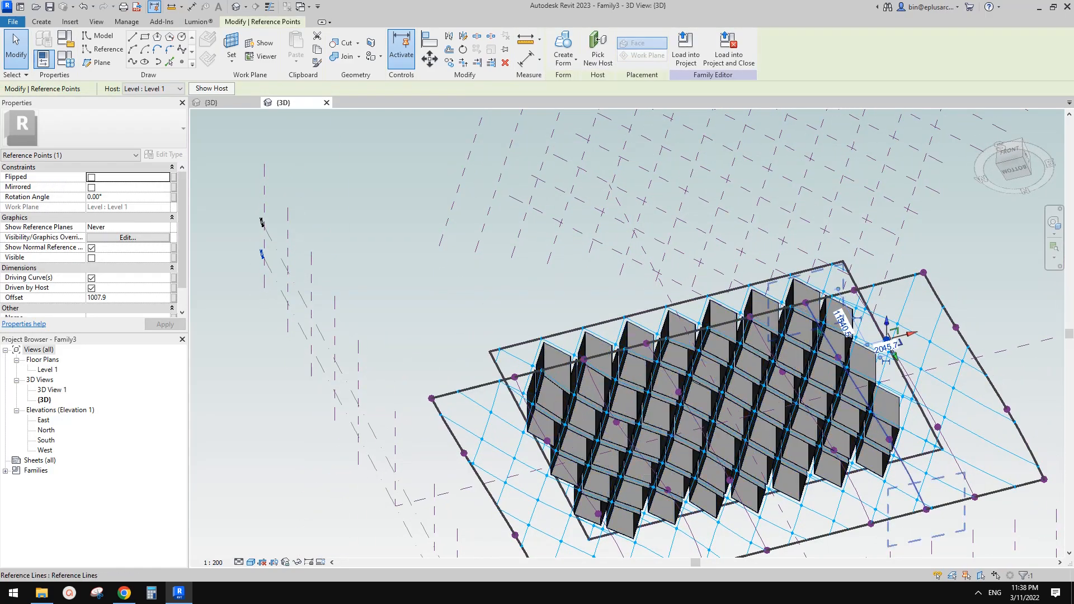
pyautogui.keyDown('shift'); pyautogui.moveTo(848, 384); pyautogui.dragTo(900, 446, button='middle'); pyautogui.keyUp('shift')
pyautogui.moveTo(850, 471); pyautogui.dragTo(831, 429, button='middle')
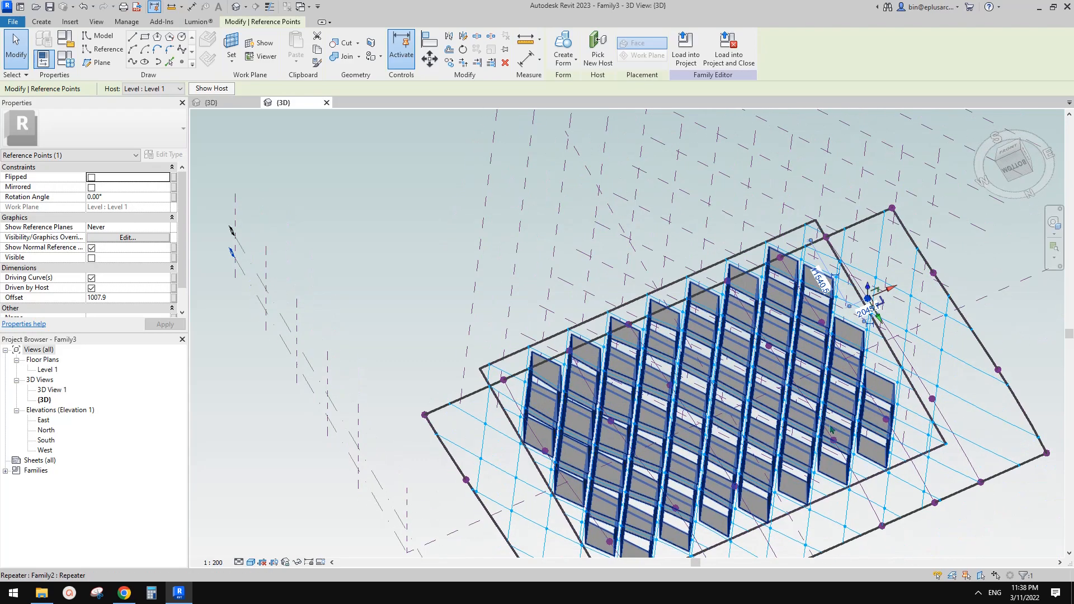
pyautogui.scroll(2, 822, 369)
pyautogui.keyDown('shift'); pyautogui.moveTo(821, 369); pyautogui.dragTo(777, 426, button='middle'); pyautogui.keyUp('shift')
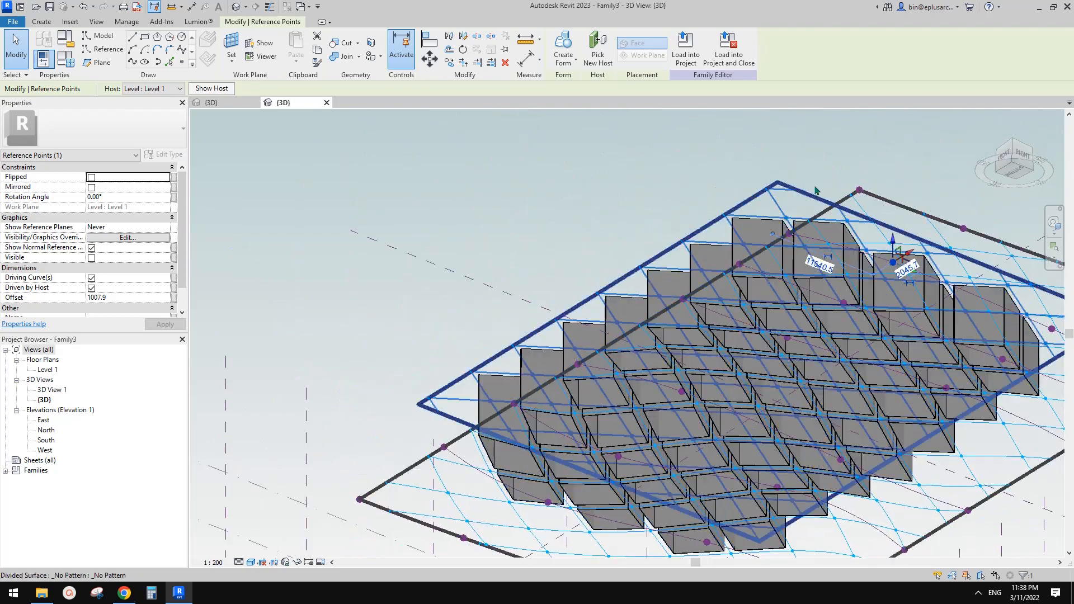
pyautogui.keyDown('shift'); pyautogui.moveTo(845, 313); pyautogui.dragTo(826, 335, button='middle'); pyautogui.keyUp('shift')
pyautogui.scroll(2, 826, 335)
pyautogui.press('Escape')
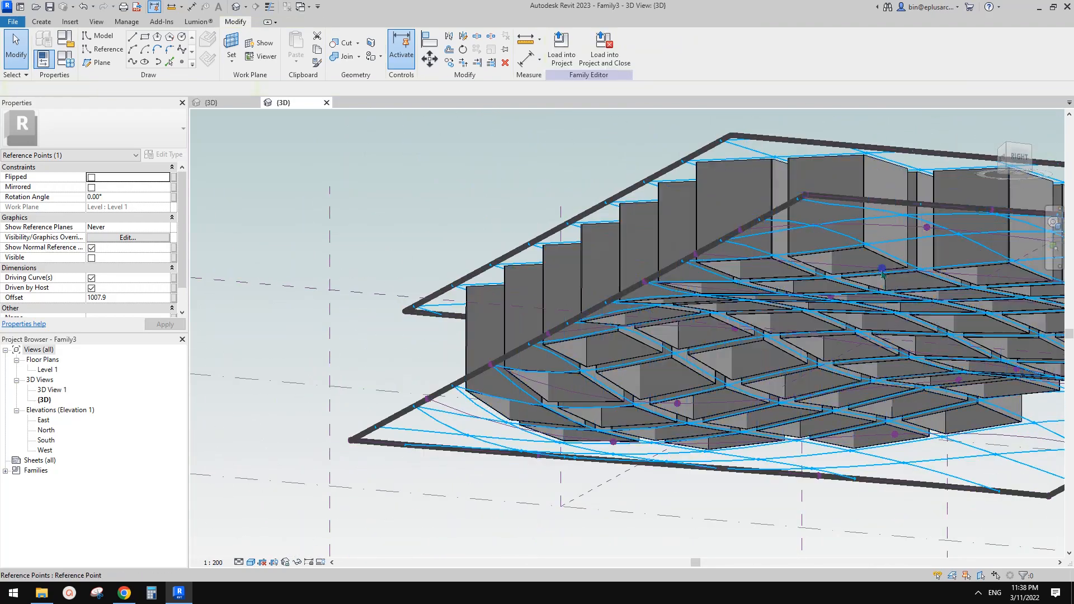
pyautogui.click(882, 266)
pyautogui.keyDown('shift'); pyautogui.moveTo(882, 266); pyautogui.dragTo(894, 335, button='middle'); pyautogui.keyUp('shift')
pyautogui.moveTo(881, 260); pyautogui.dragTo(883, 233)
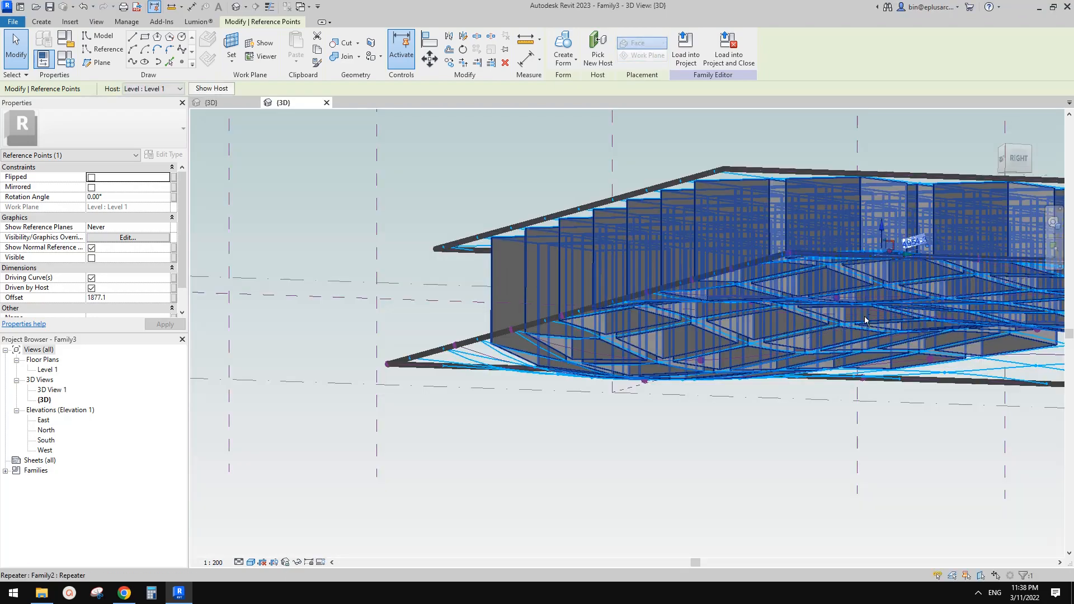
# Deselect the raised reference point and inspect the reshaped lattice and lower surface from several sides
pyautogui.keyDown('shift'); pyautogui.moveTo(864, 321); pyautogui.dragTo(1006, 336, button='middle'); pyautogui.keyUp('shift')
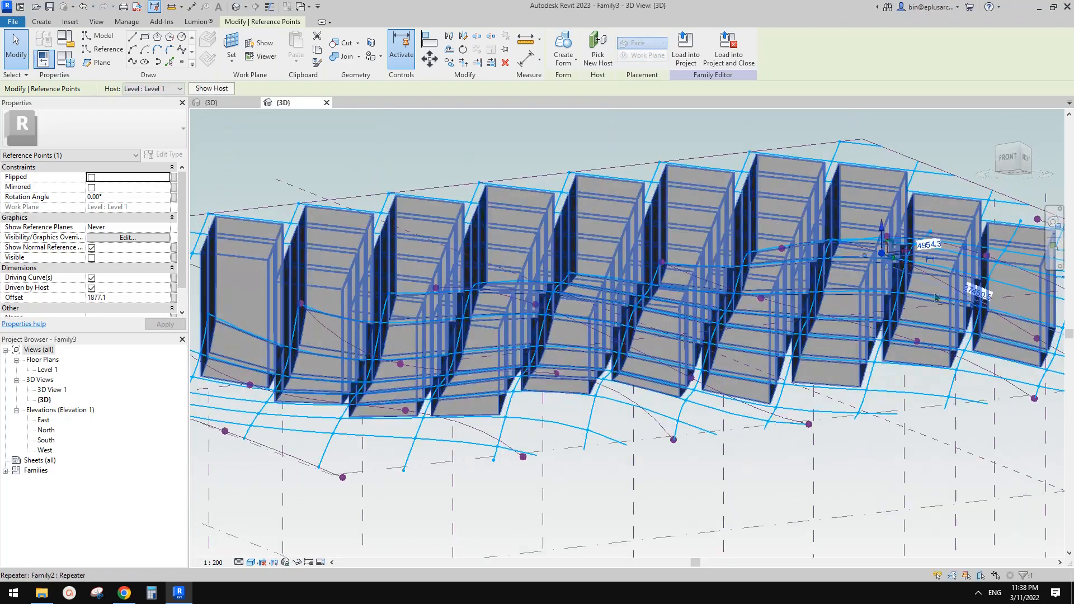
pyautogui.scroll(-2, 864, 294)
pyautogui.press('Escape')
pyautogui.keyDown('shift'); pyautogui.moveTo(966, 492); pyautogui.dragTo(843, 404, button='middle'); pyautogui.keyUp('shift')
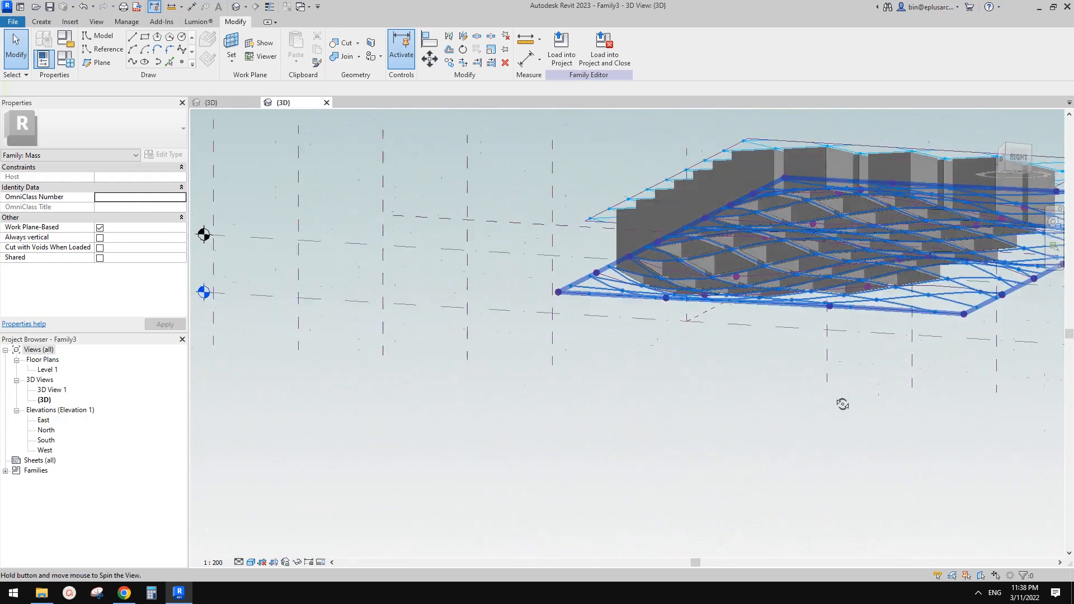
pyautogui.keyDown('shift'); pyautogui.moveTo(749, 368); pyautogui.dragTo(1048, 391, button='middle'); pyautogui.keyUp('shift')
pyautogui.keyDown('shift'); pyautogui.moveTo(800, 284); pyautogui.dragTo(871, 313, button='middle'); pyautogui.keyUp('shift')
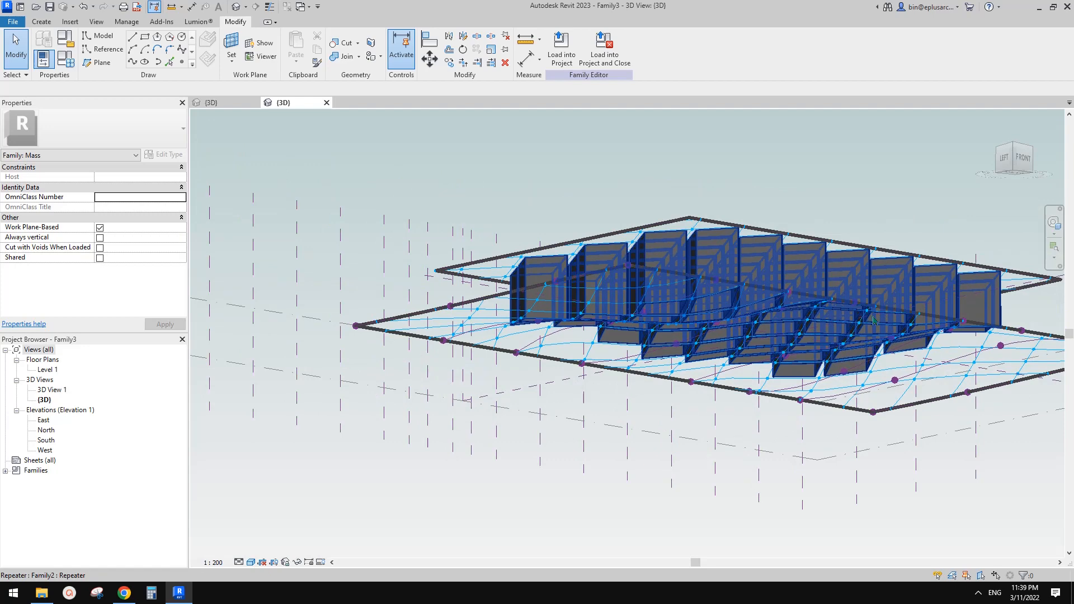